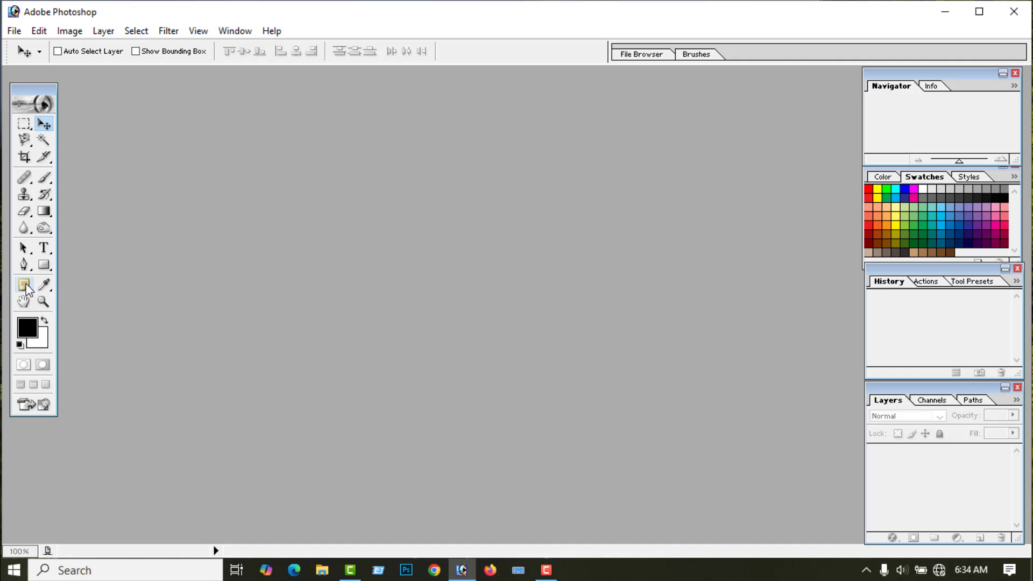
Activate the Notes tool and create a new 640 x 480 pixel RGB document at 72 pixels/inch with white contents.
click(25, 287)
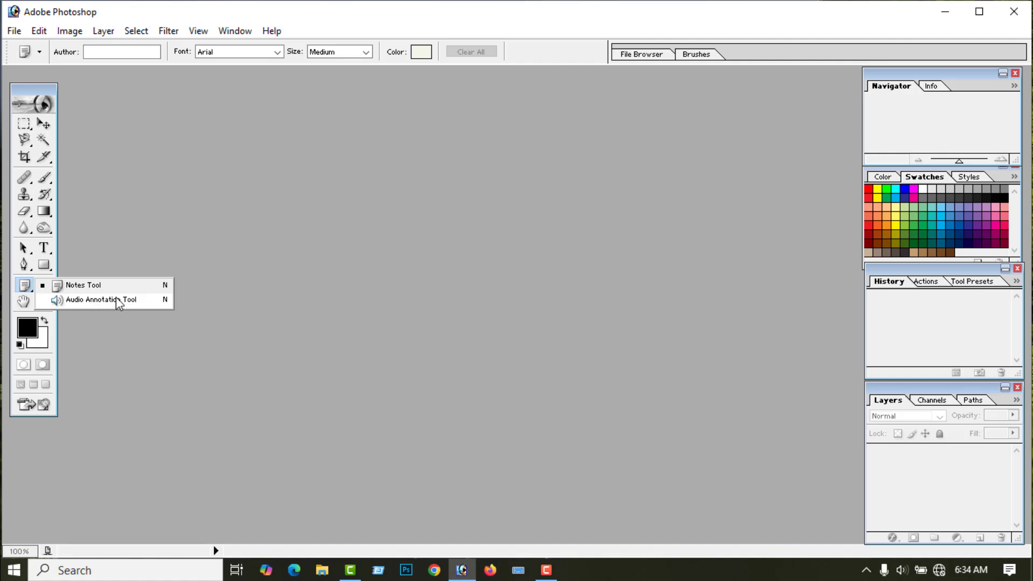
click(90, 286)
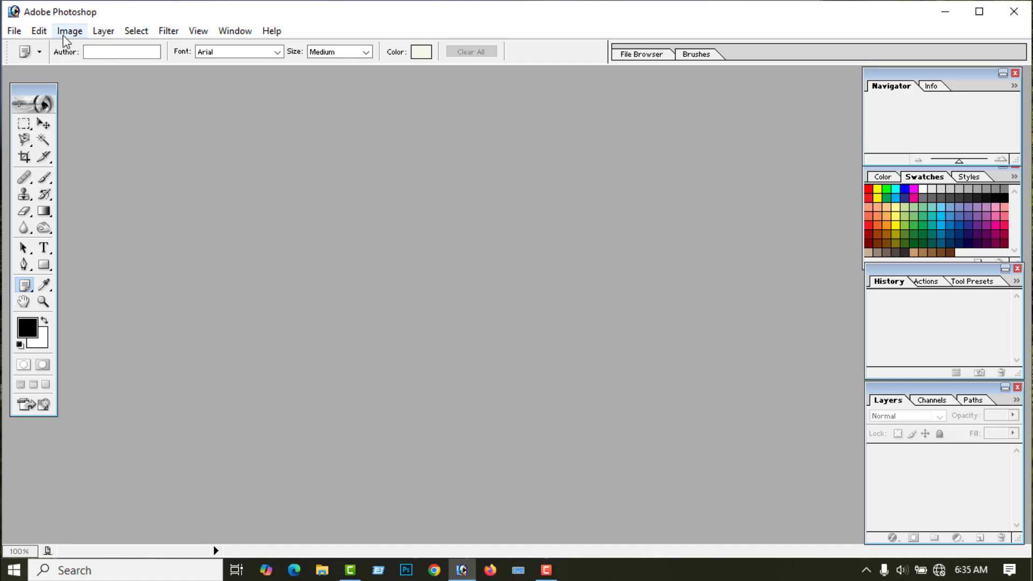
click(16, 33)
click(44, 50)
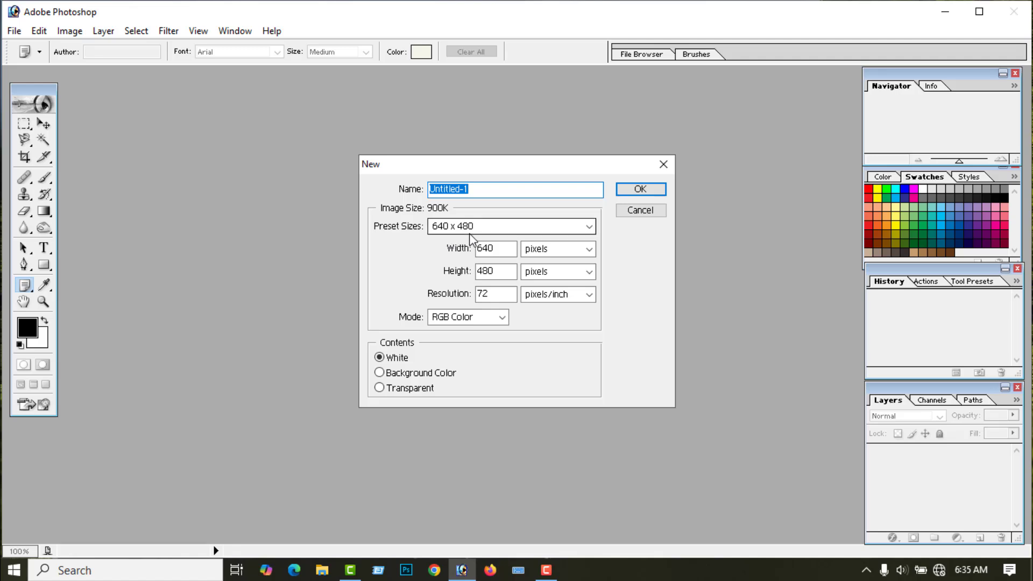
click(640, 190)
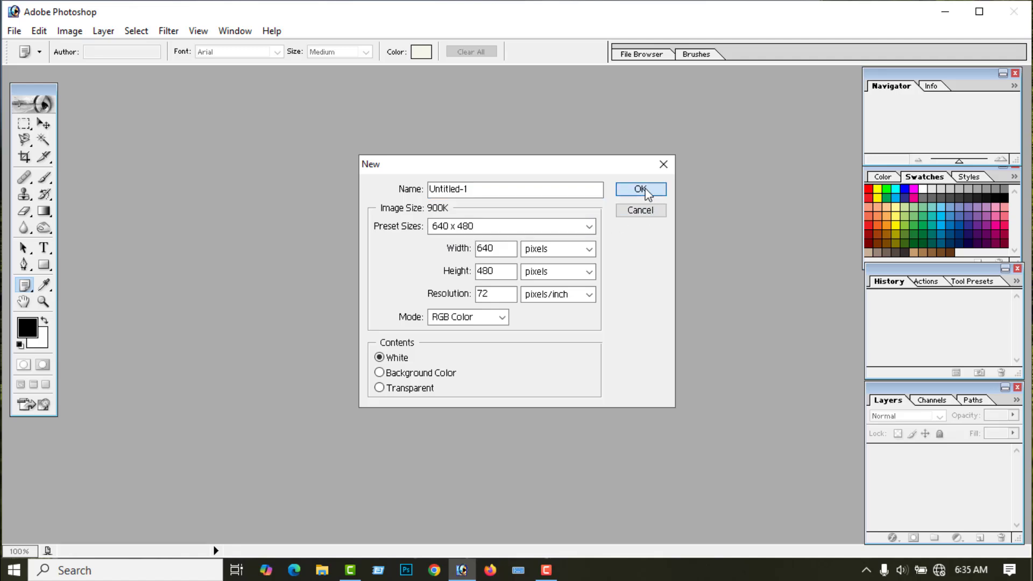
click(519, 82)
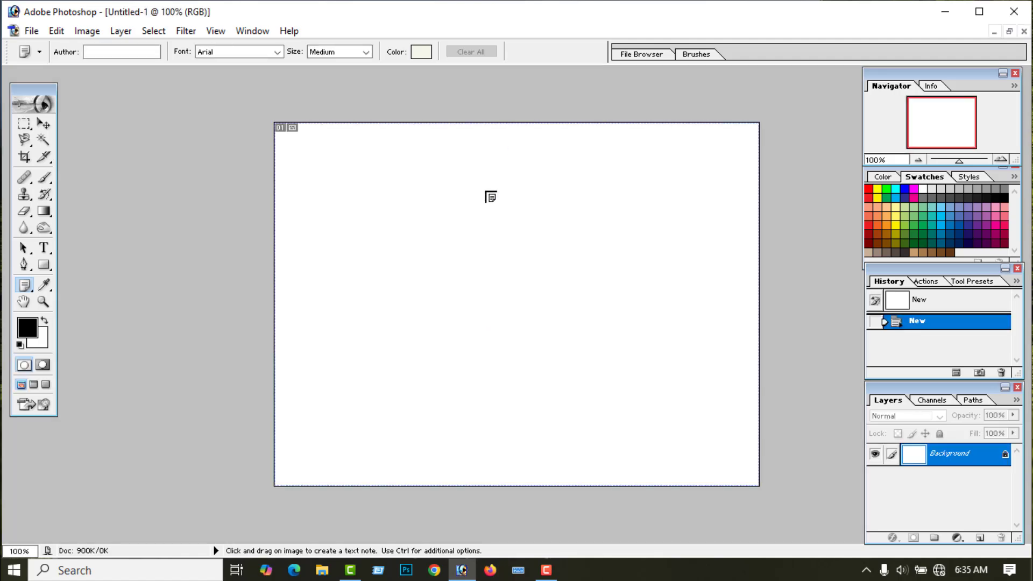
Set the foreground color to red F50B0B.
click(30, 334)
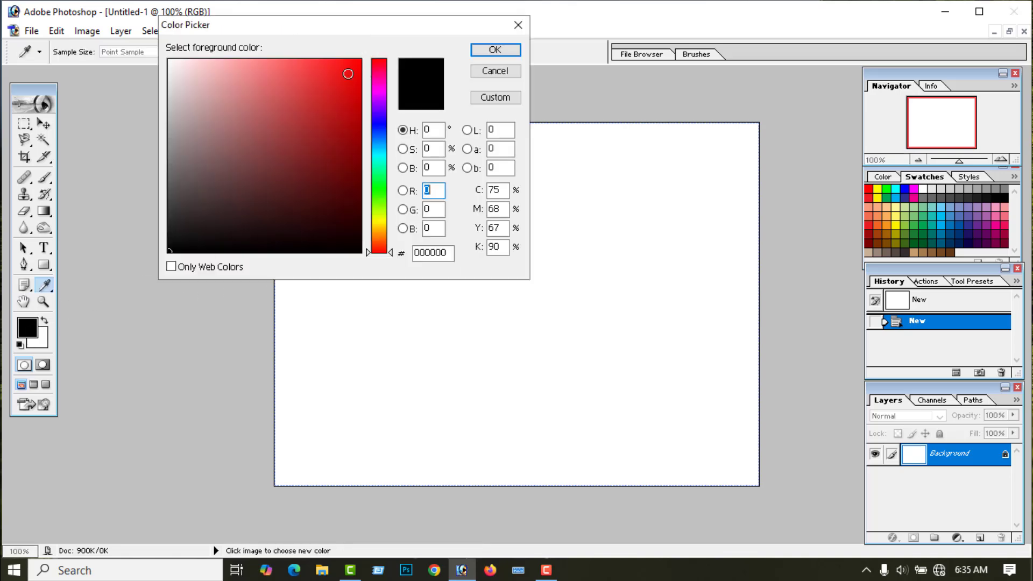
click(353, 67)
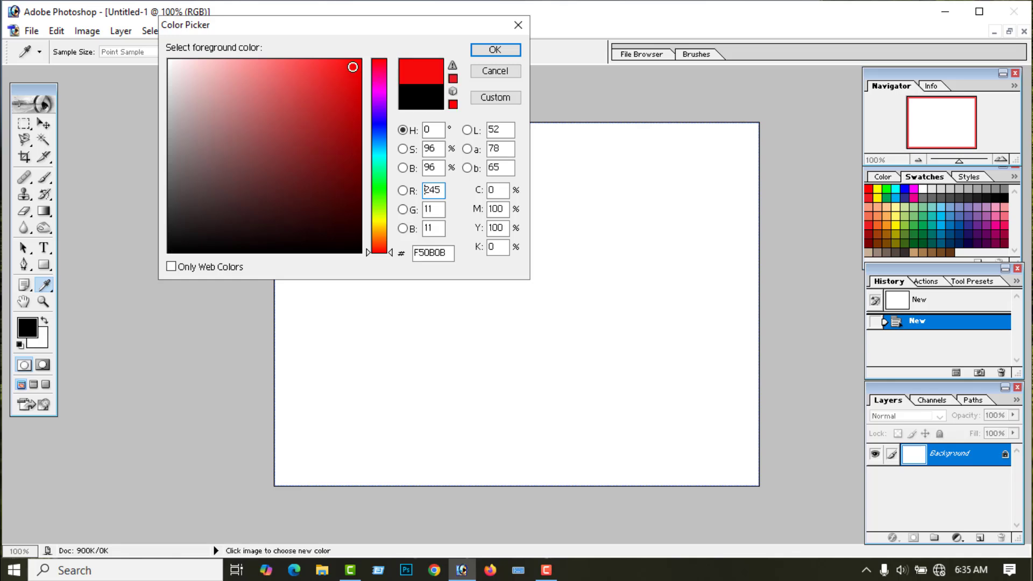
click(495, 50)
key(n)
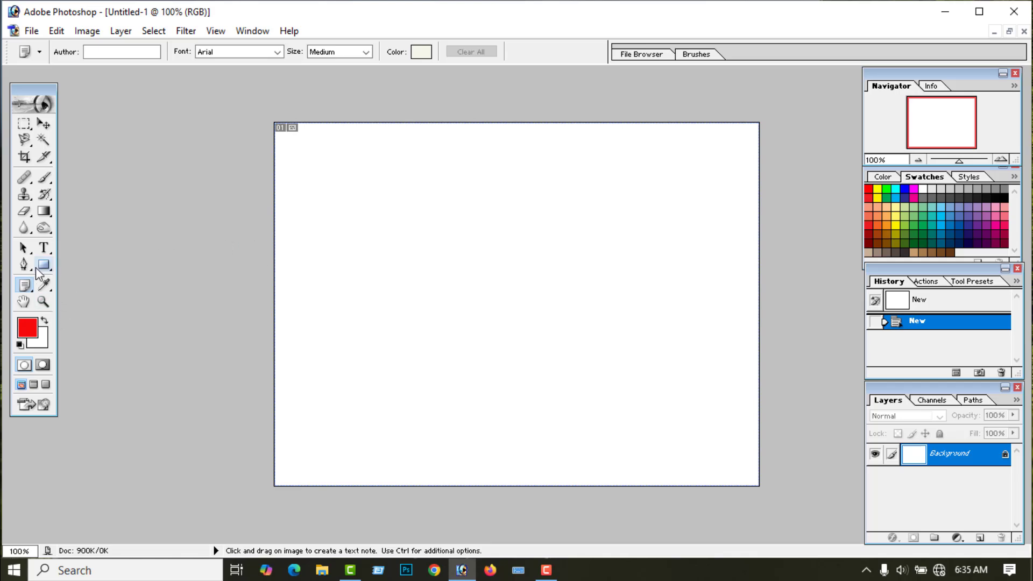
Draw a red twelve-petal flower custom shape in the middle-left area of the canvas.
drag(47, 272, 120, 339)
click(331, 51)
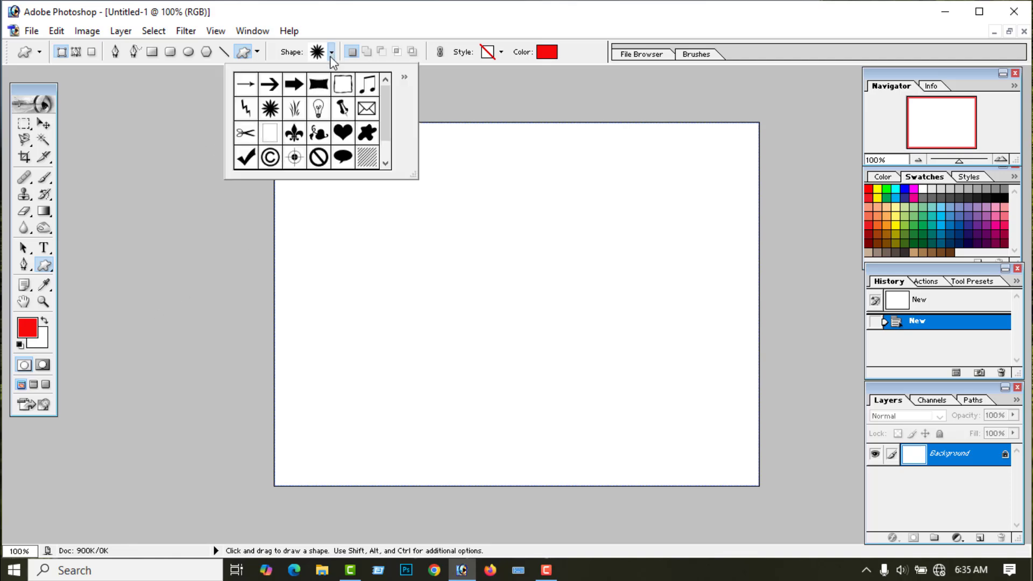
click(153, 179)
drag(366, 203, 536, 395)
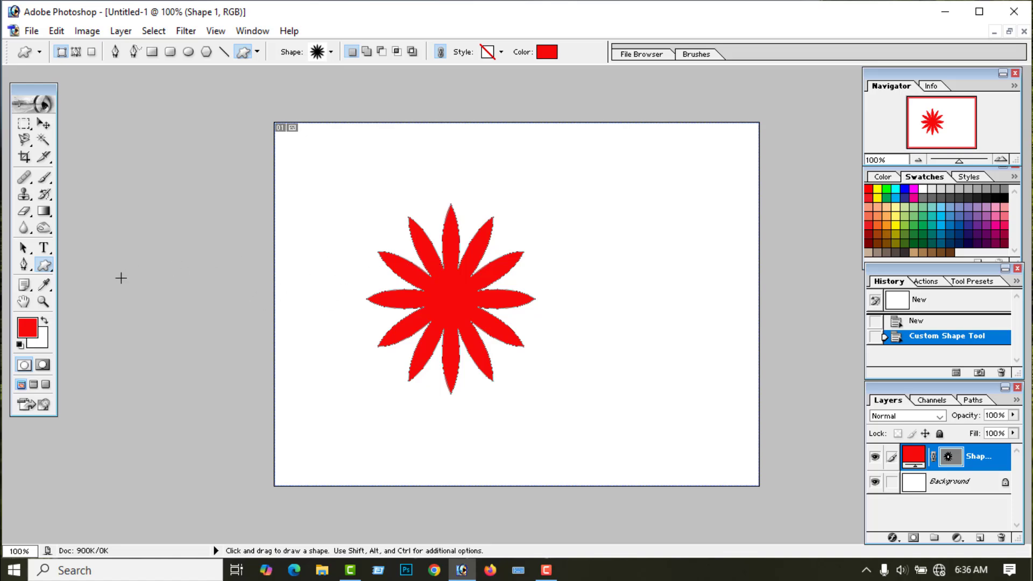
Set the Notes tool's author to "flower" using the on-screen keyboard.
click(24, 285)
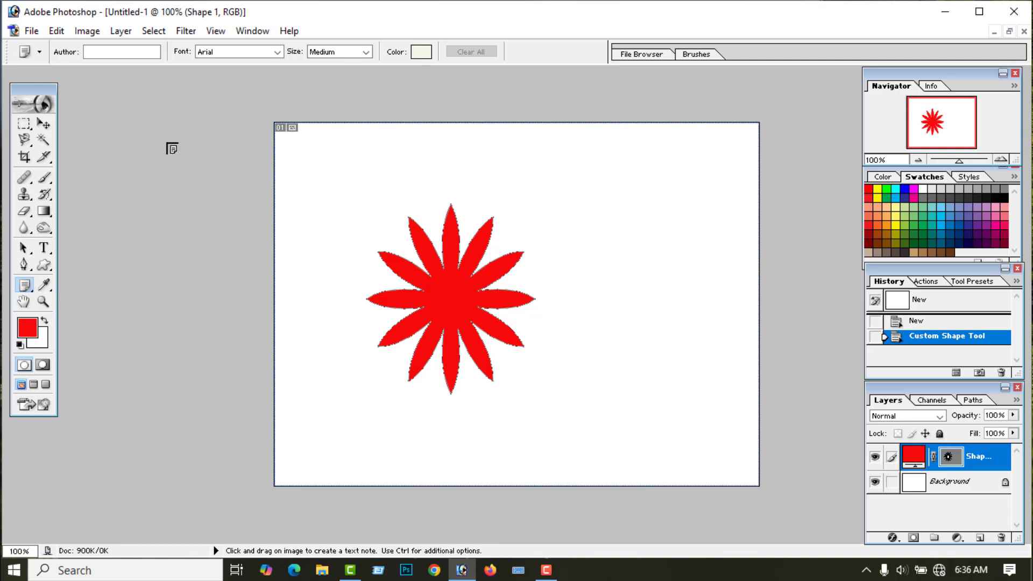
click(99, 52)
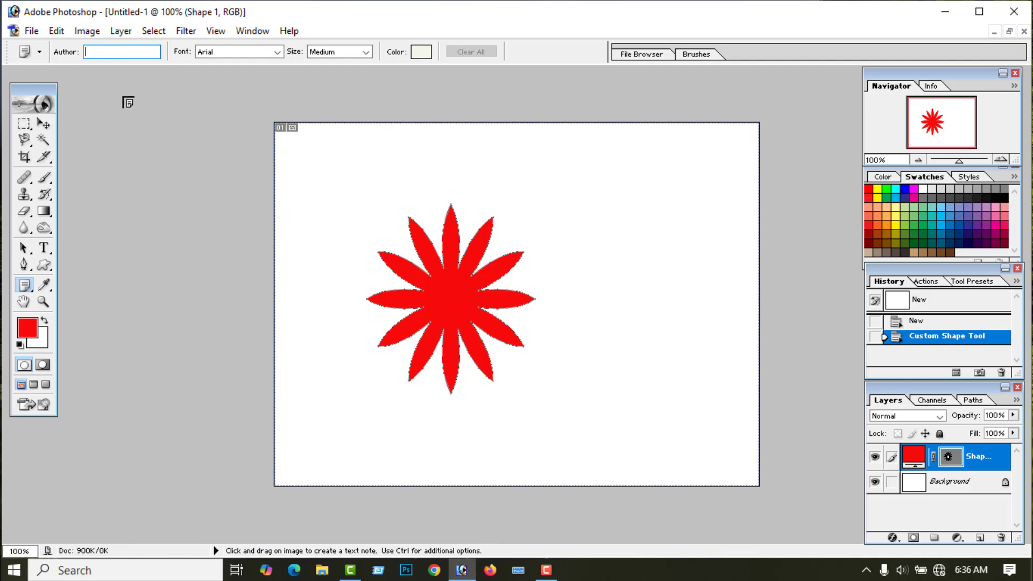
click(546, 570)
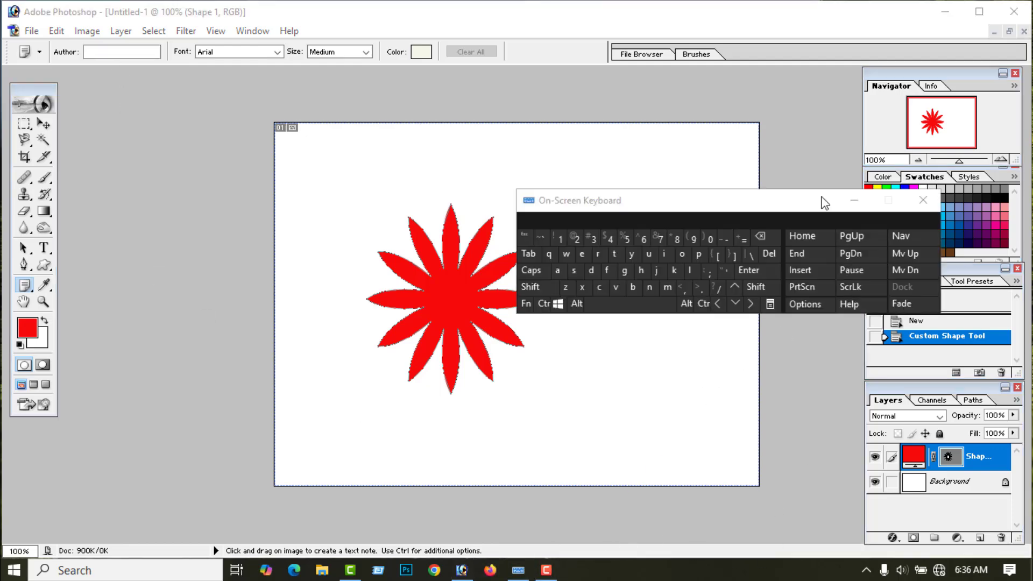
drag(773, 202, 960, 52)
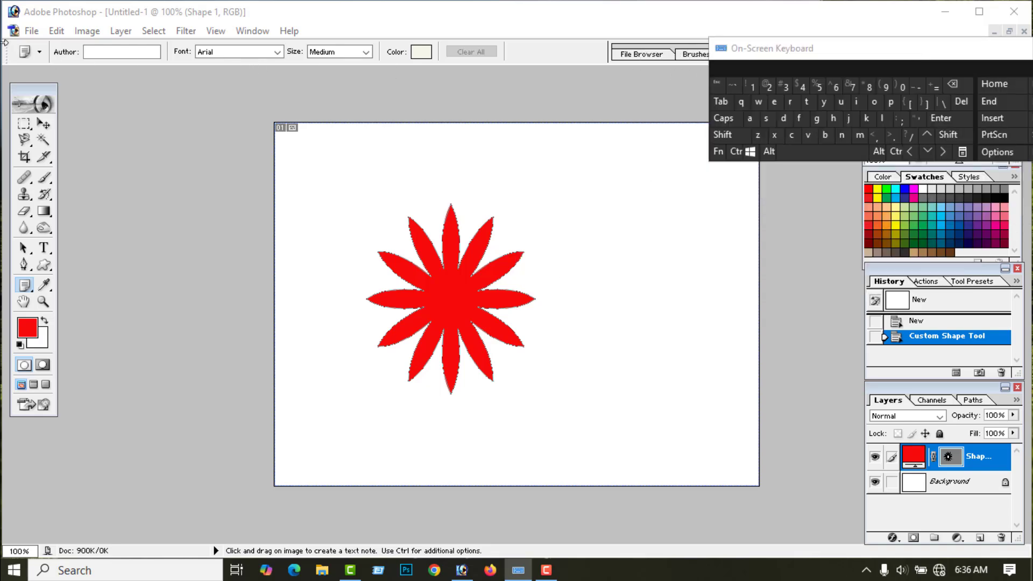
click(103, 51)
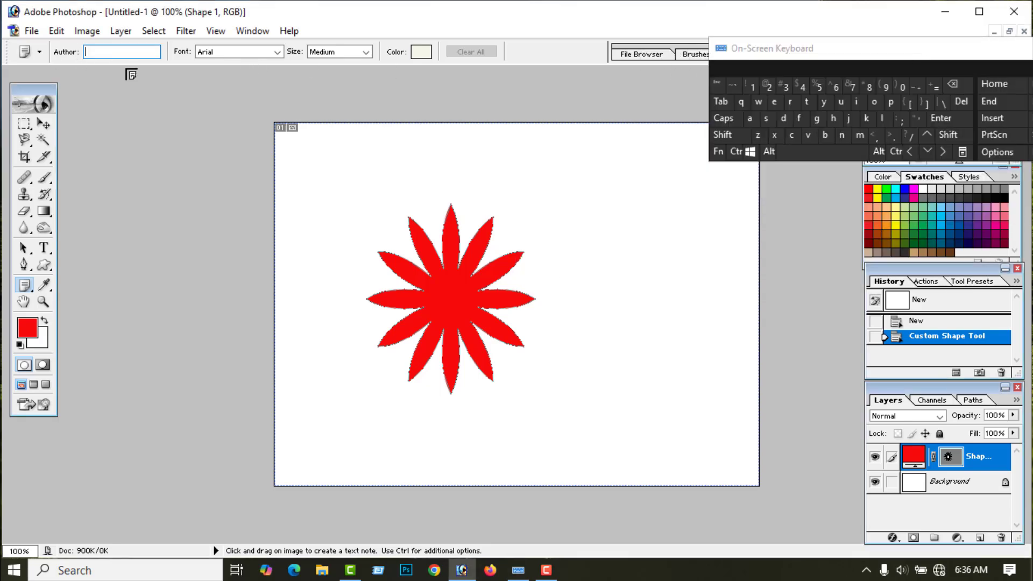
click(800, 117)
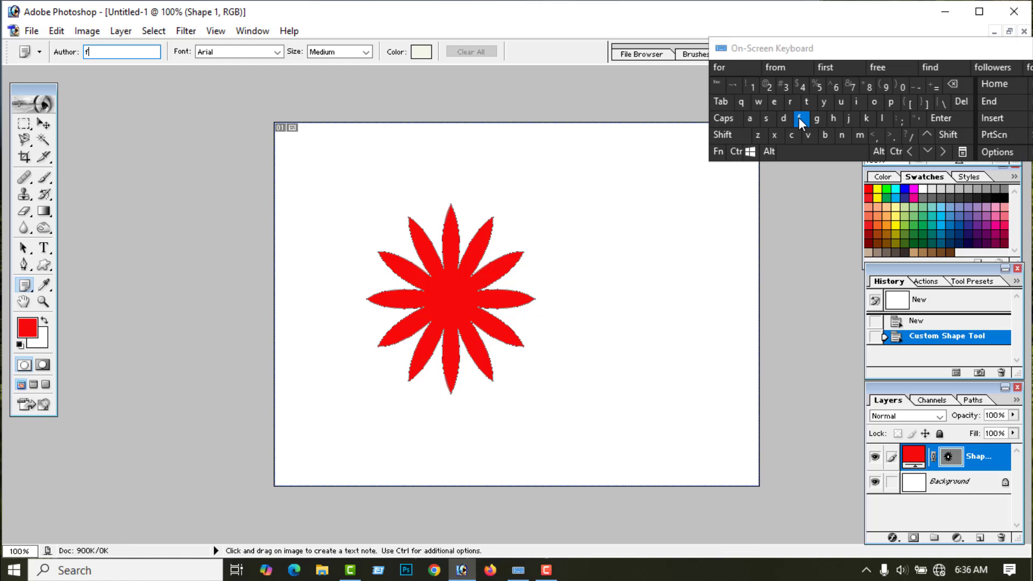
click(882, 118)
click(876, 102)
click(758, 102)
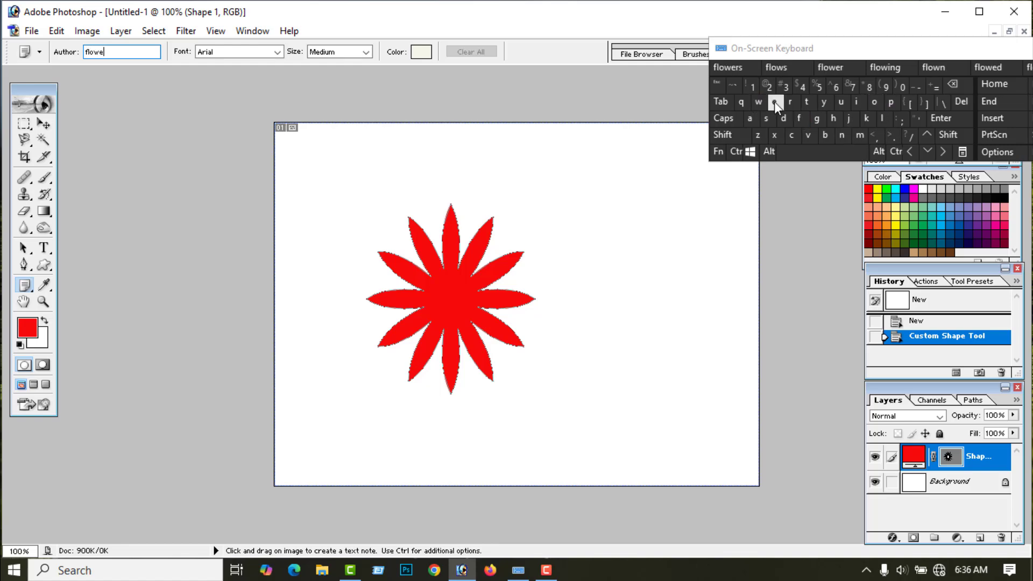
click(774, 101)
click(790, 102)
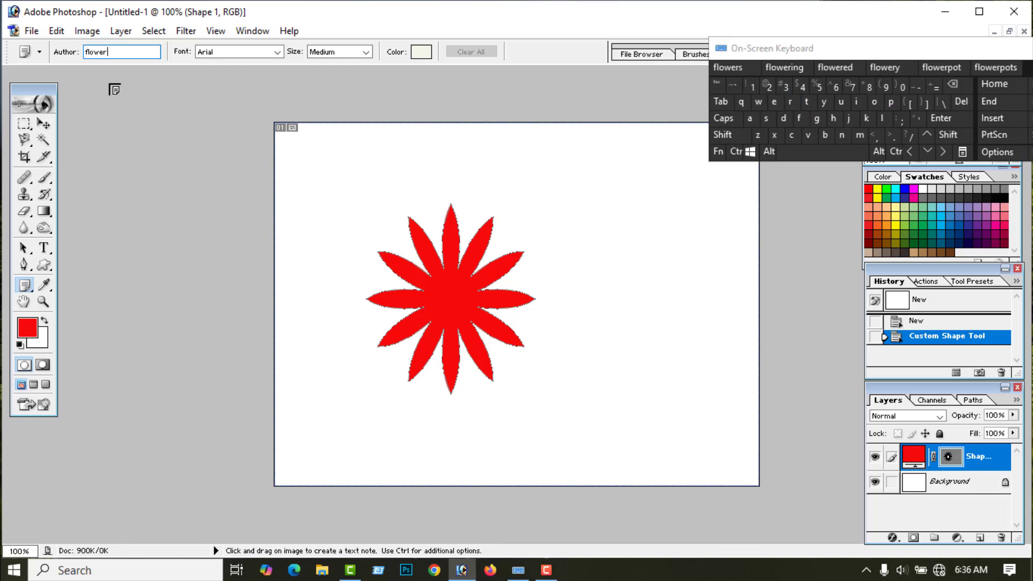
Place a text note near the canvas's upper-left corner and set its color to yellow.
click(317, 156)
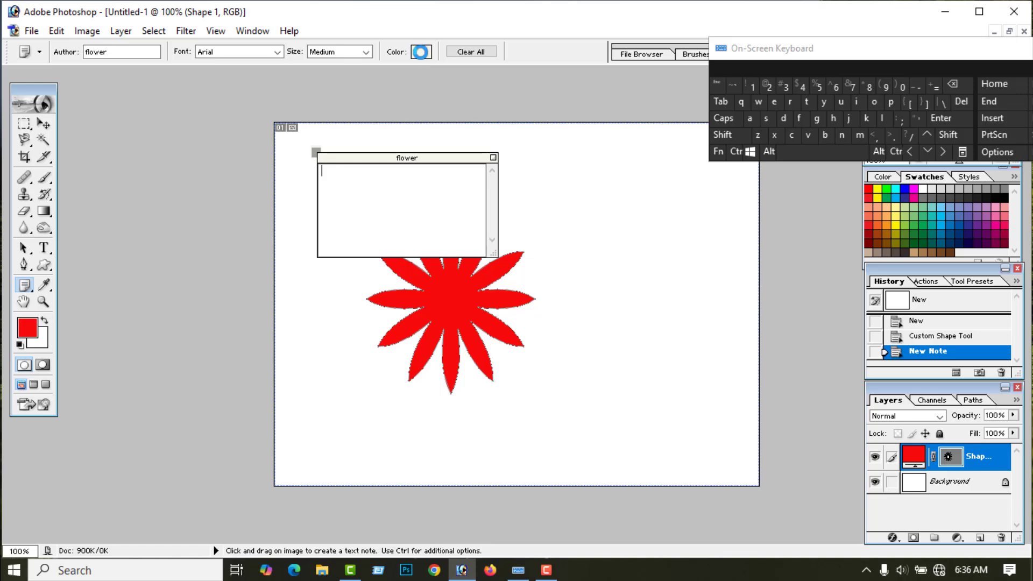
click(420, 52)
click(355, 68)
click(495, 50)
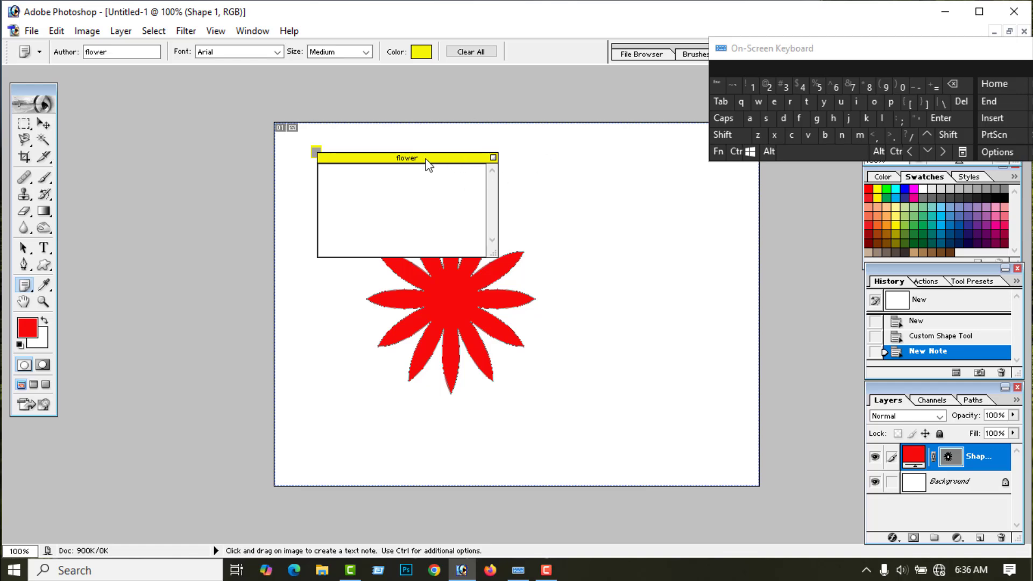
Move the open note window to the canvas's upper right, beside the flower, and shrink it.
drag(430, 158, 619, 143)
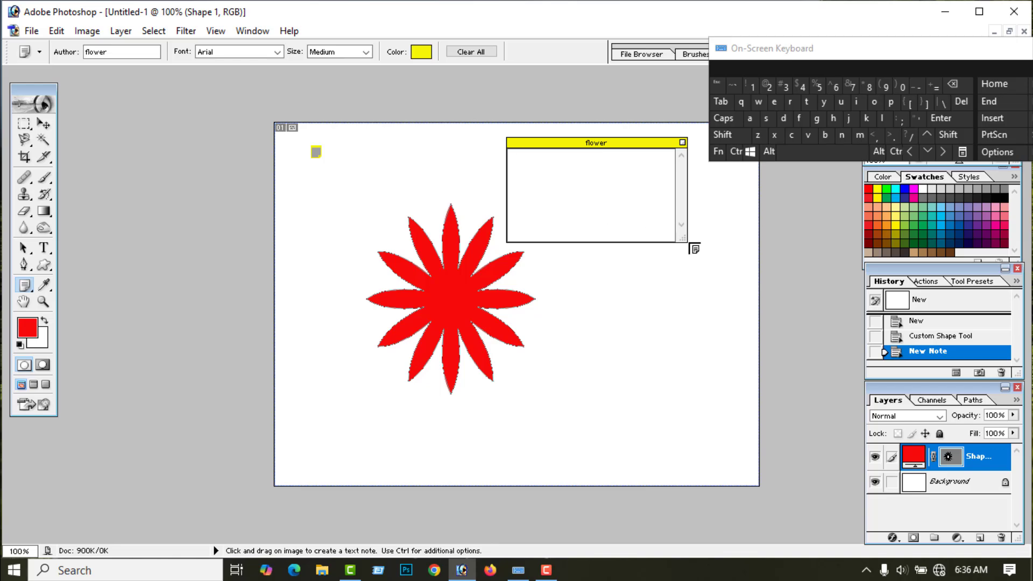
drag(684, 238, 629, 222)
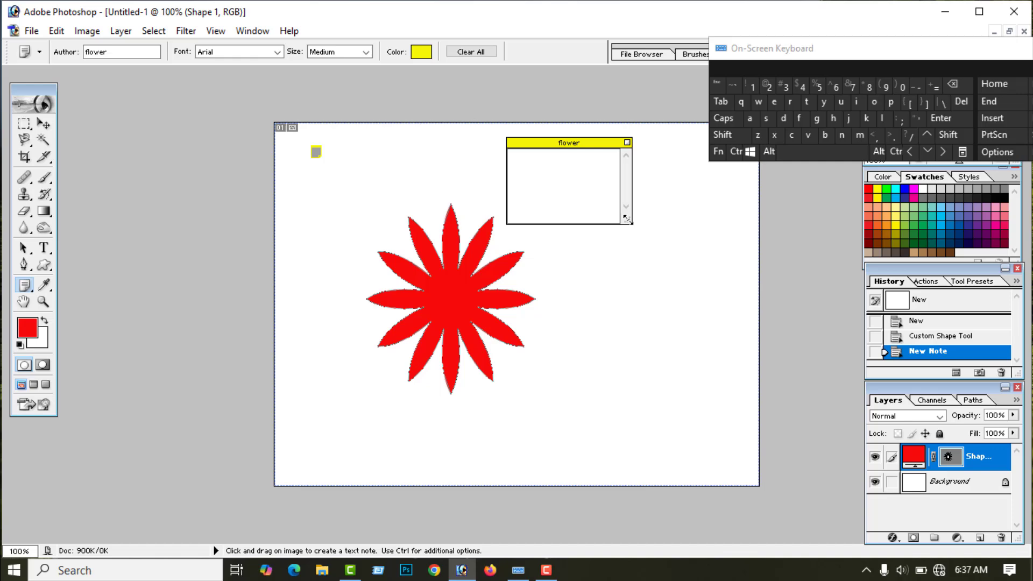
Write "1 flower" as the first line of the note.
click(512, 156)
click(752, 87)
click(811, 153)
click(800, 118)
click(882, 118)
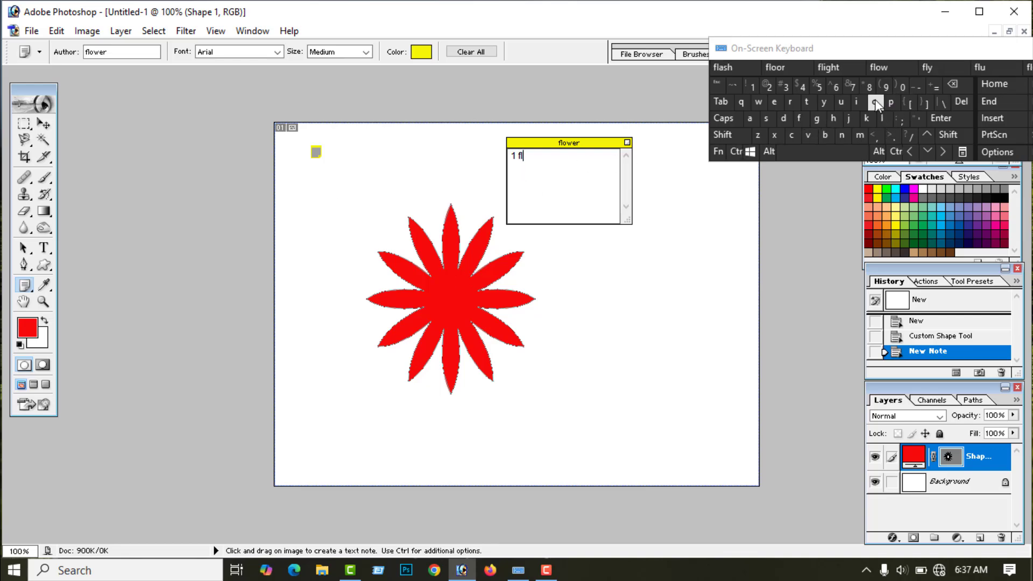
click(875, 102)
click(756, 103)
click(776, 102)
click(789, 101)
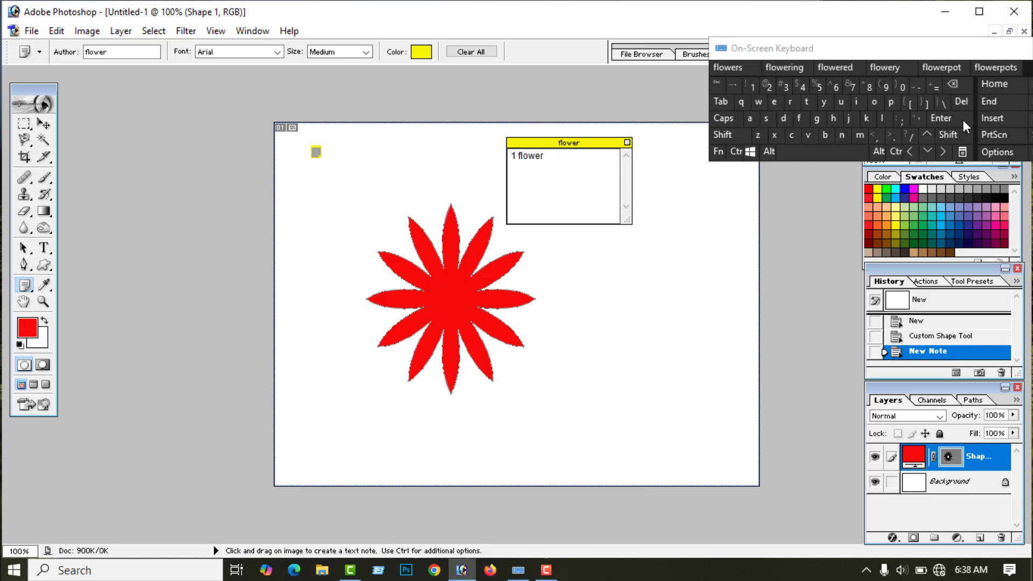
Add a second line reading "2 red color" to the note.
click(957, 117)
click(770, 86)
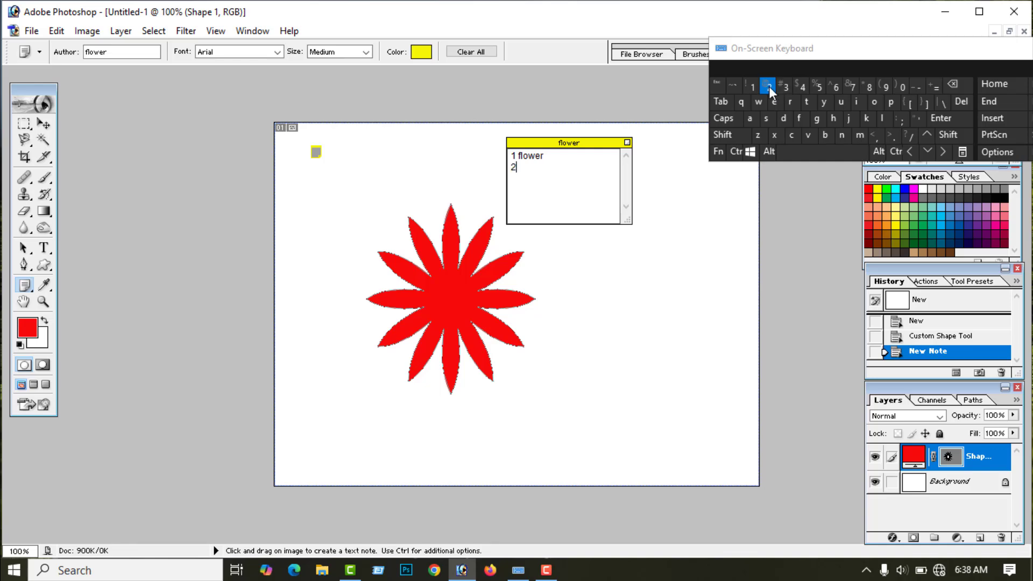
click(798, 154)
click(790, 102)
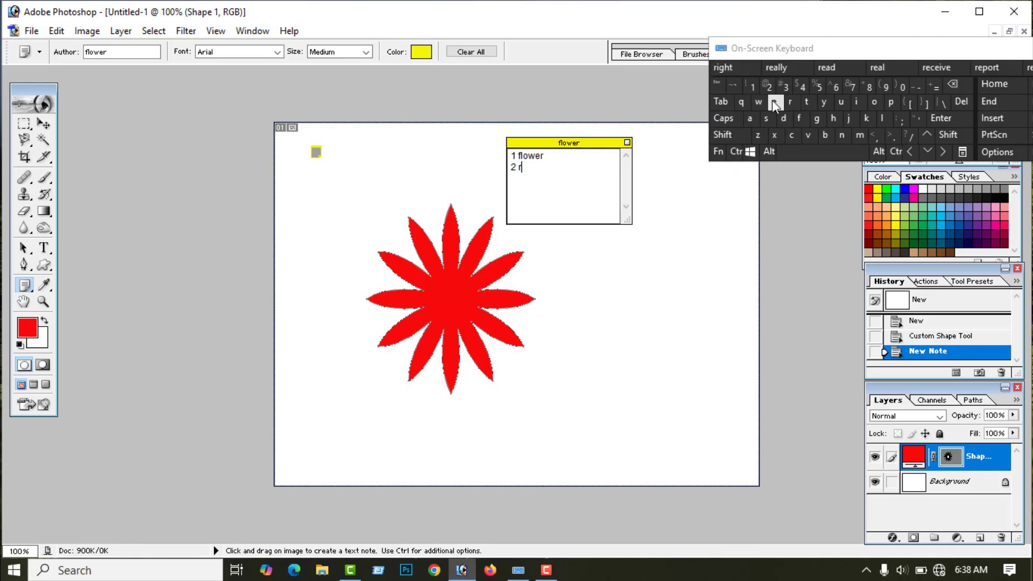
click(773, 102)
click(784, 119)
click(853, 153)
click(792, 135)
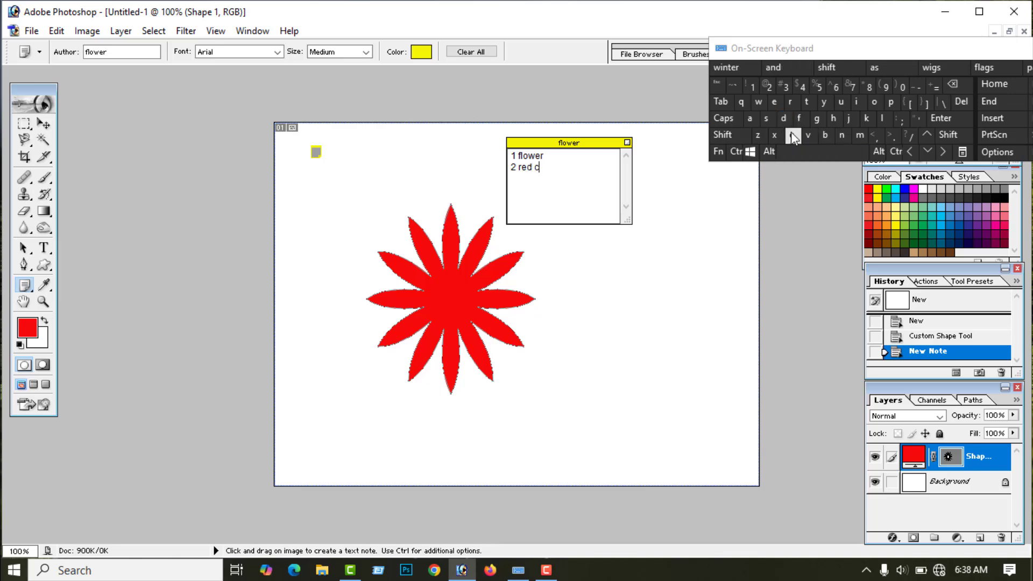
click(875, 101)
click(883, 115)
click(875, 102)
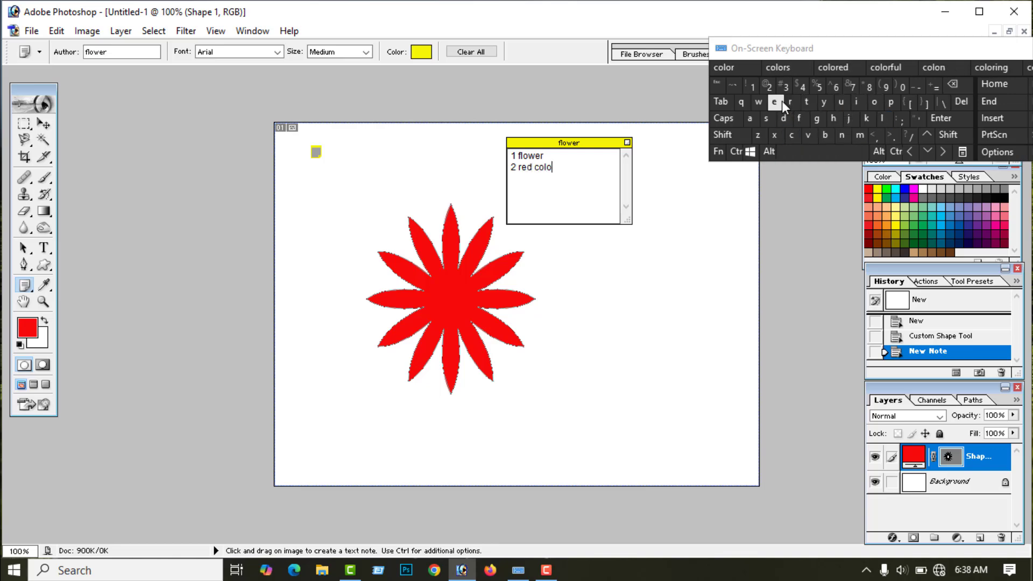
click(791, 102)
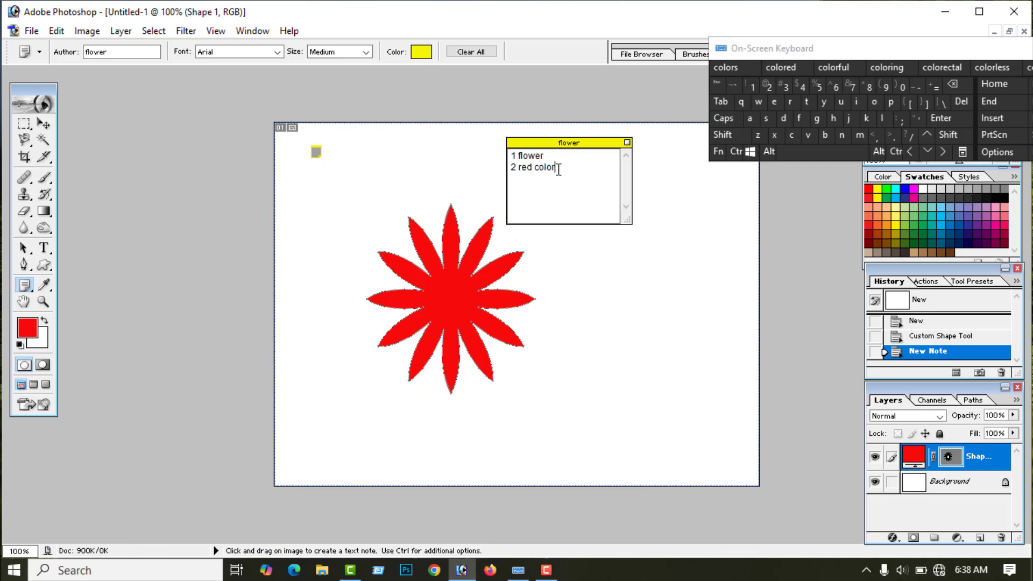
Try the Algerian font on the note's text and switch it back to Arial.
drag(558, 169, 520, 156)
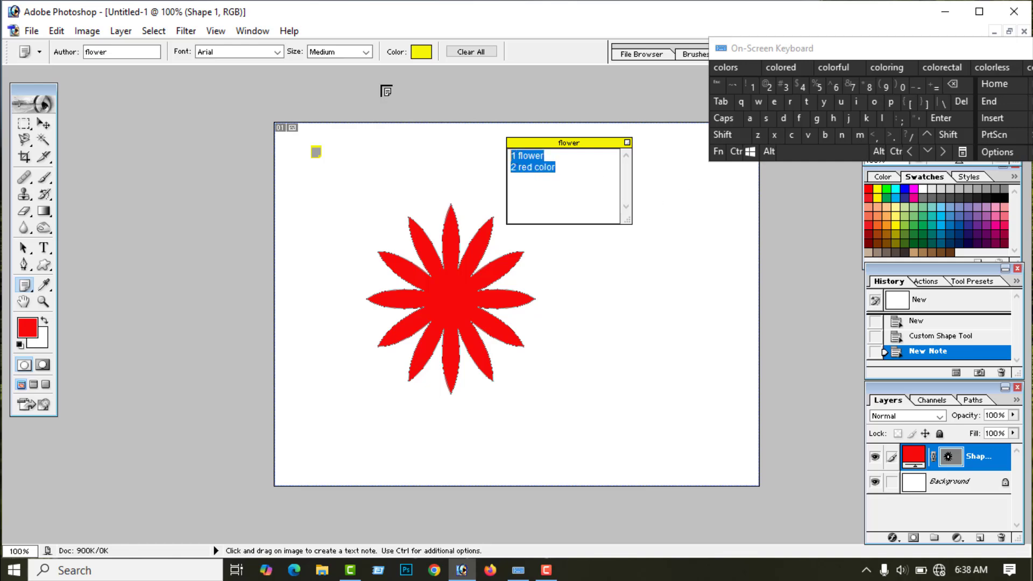
click(278, 53)
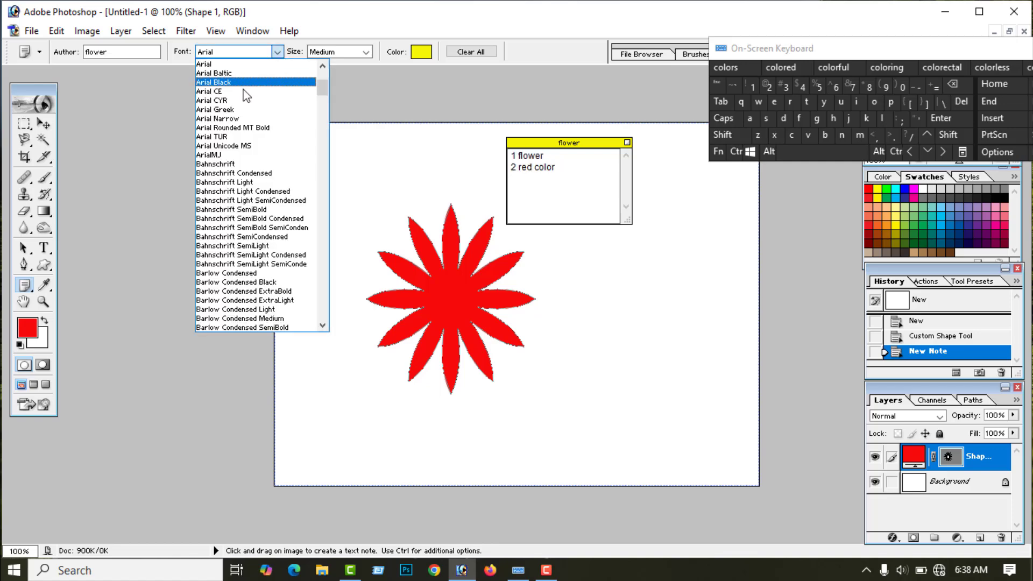
scroll(318, 69, up, 5)
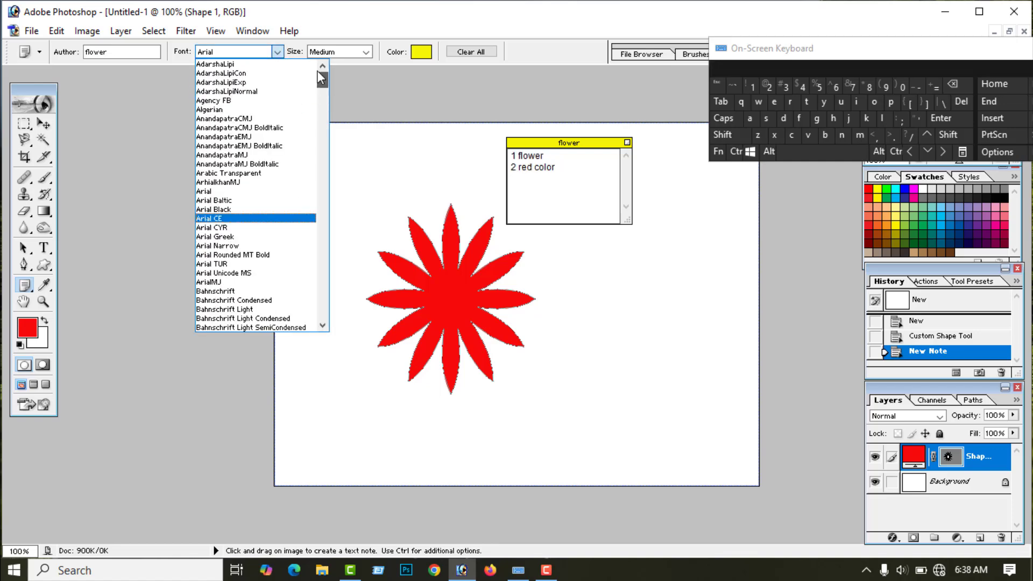
click(220, 110)
click(278, 52)
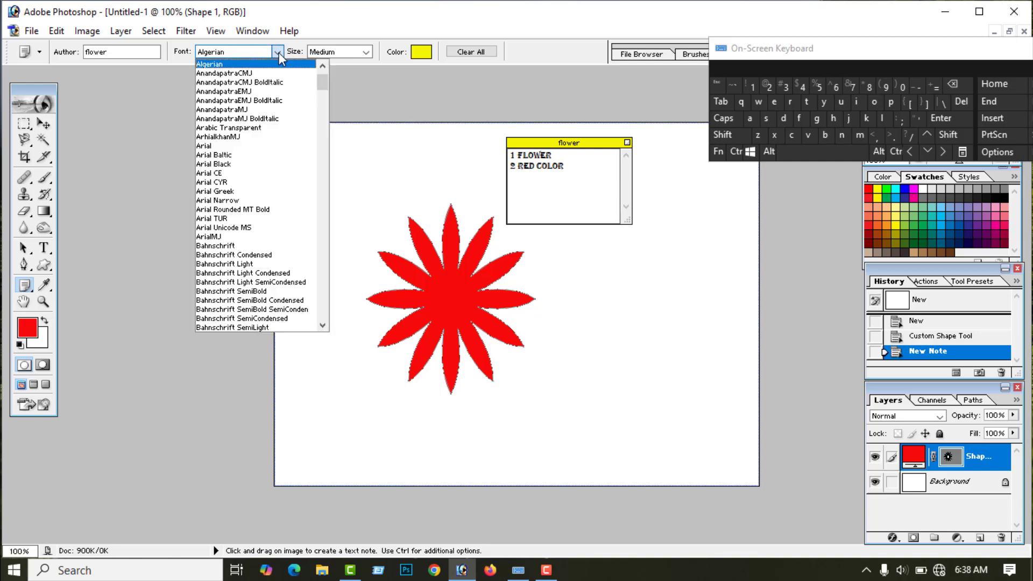
click(210, 161)
click(278, 52)
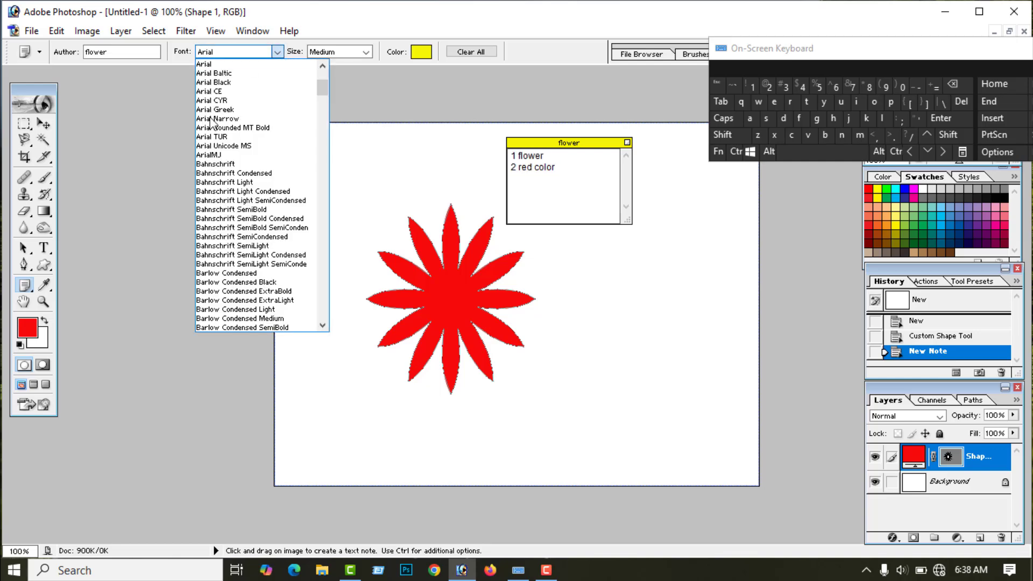
click(204, 64)
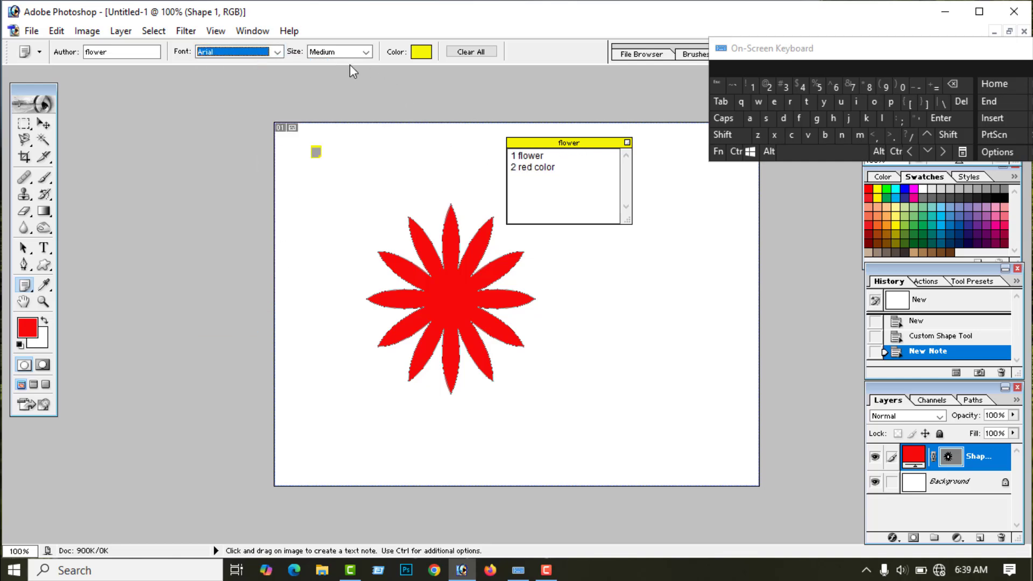
Try the Largest and Larger text sizes on the note's two lines and return the size to Medium.
drag(561, 168, 511, 158)
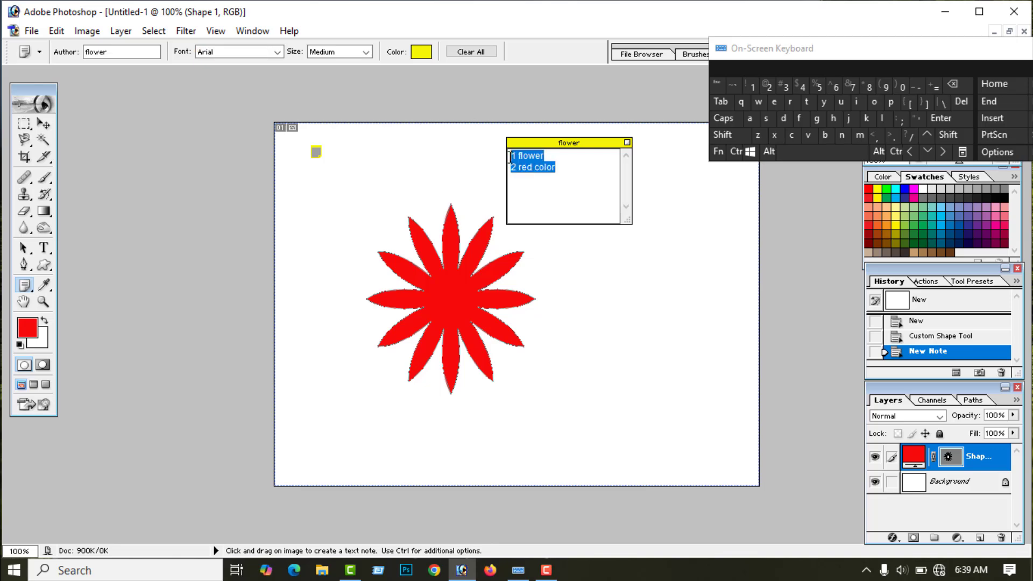
click(366, 52)
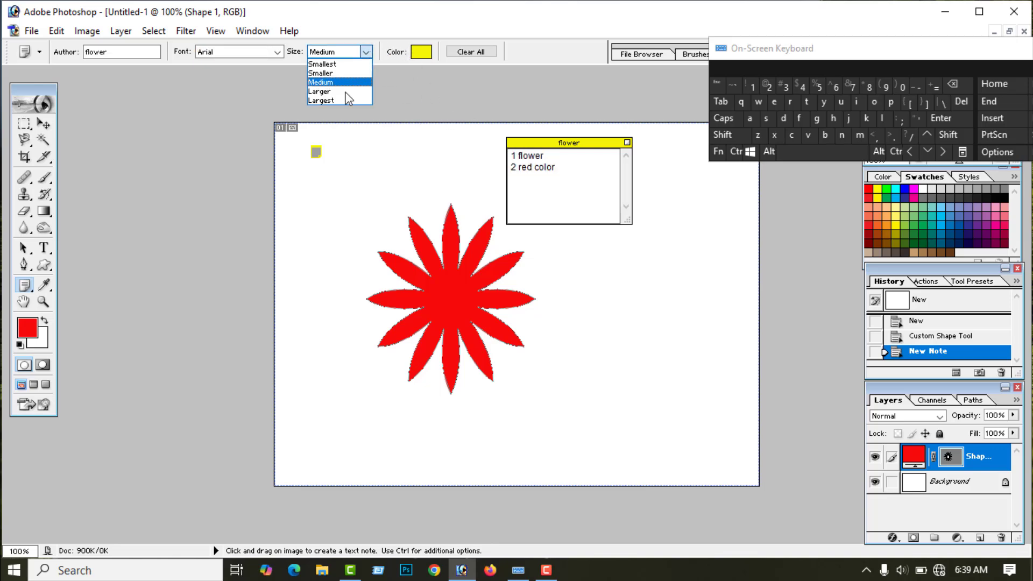
click(325, 100)
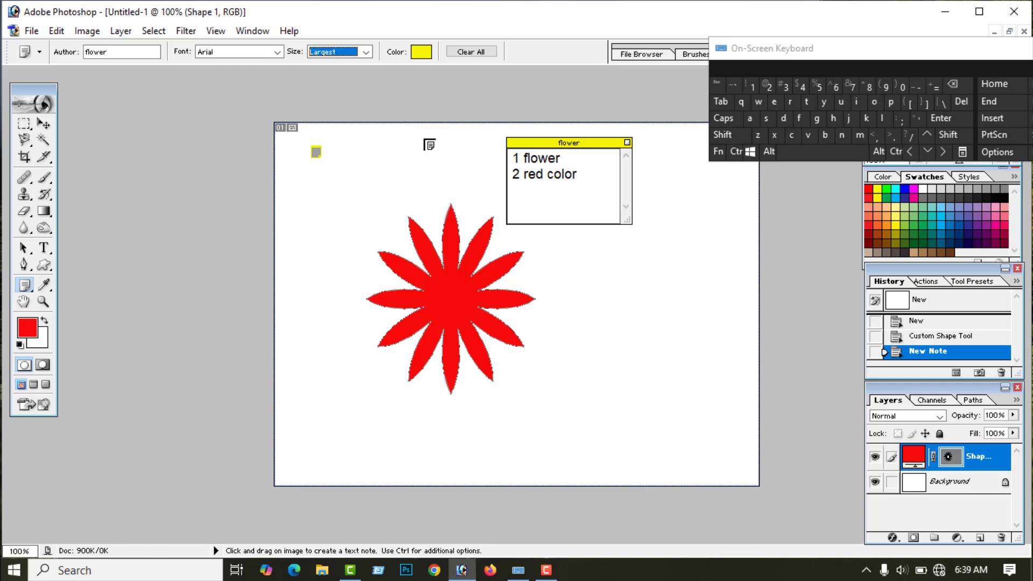
click(367, 52)
click(340, 91)
click(367, 52)
click(336, 81)
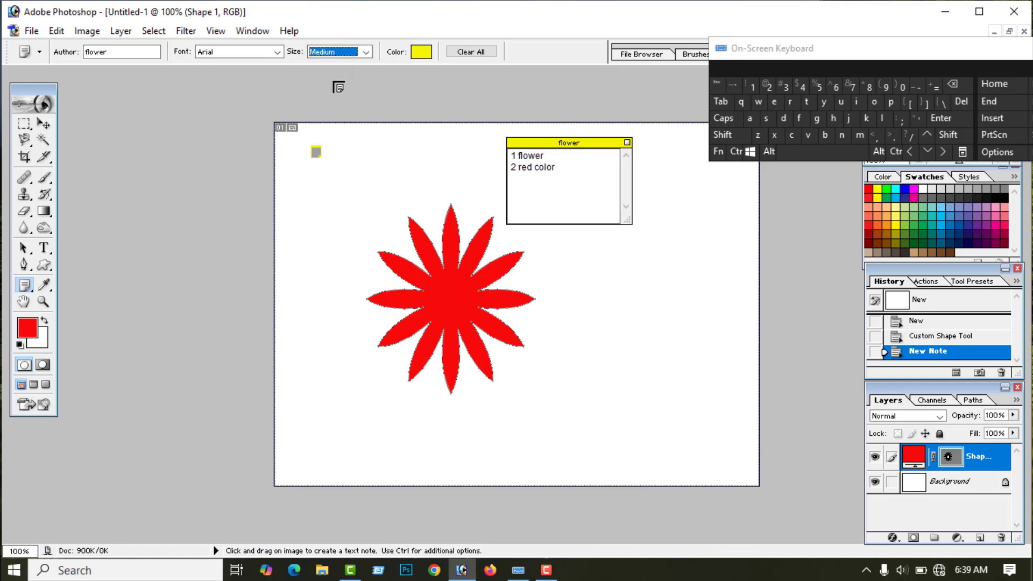
Try the Smaller and Smallest text sizes on the note's text and set the size back to Medium.
click(367, 53)
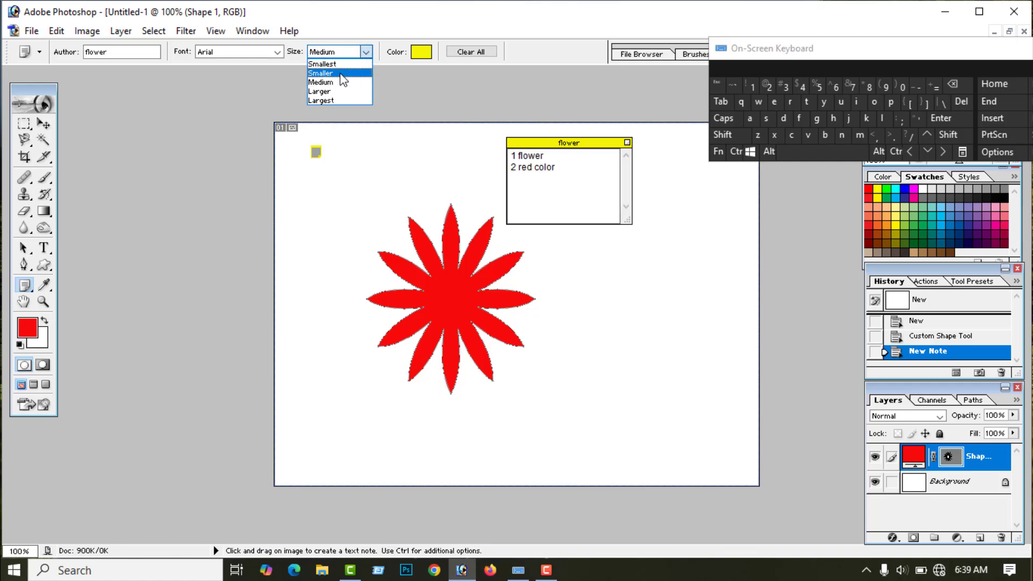
click(341, 75)
click(366, 52)
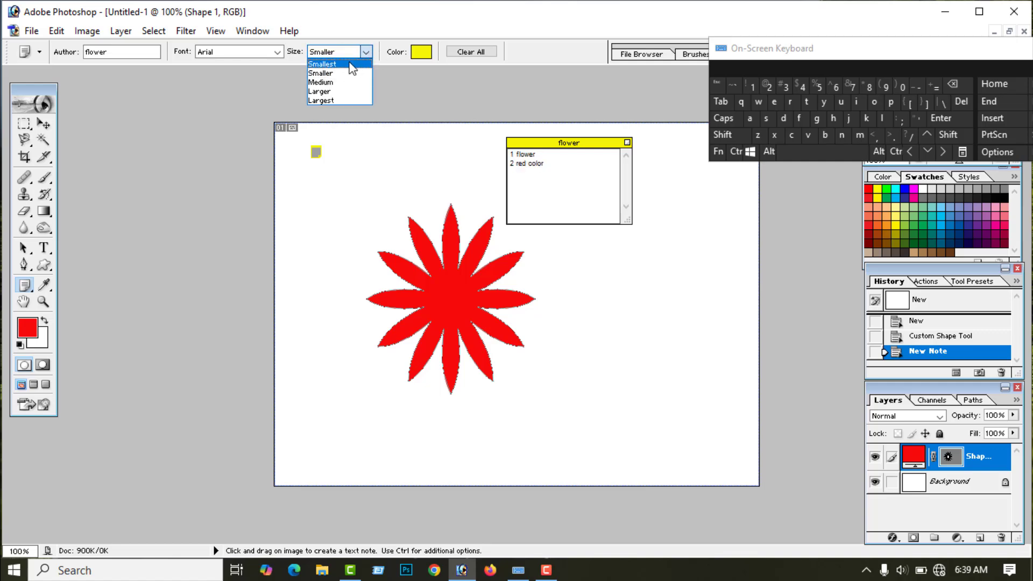
click(351, 65)
click(366, 54)
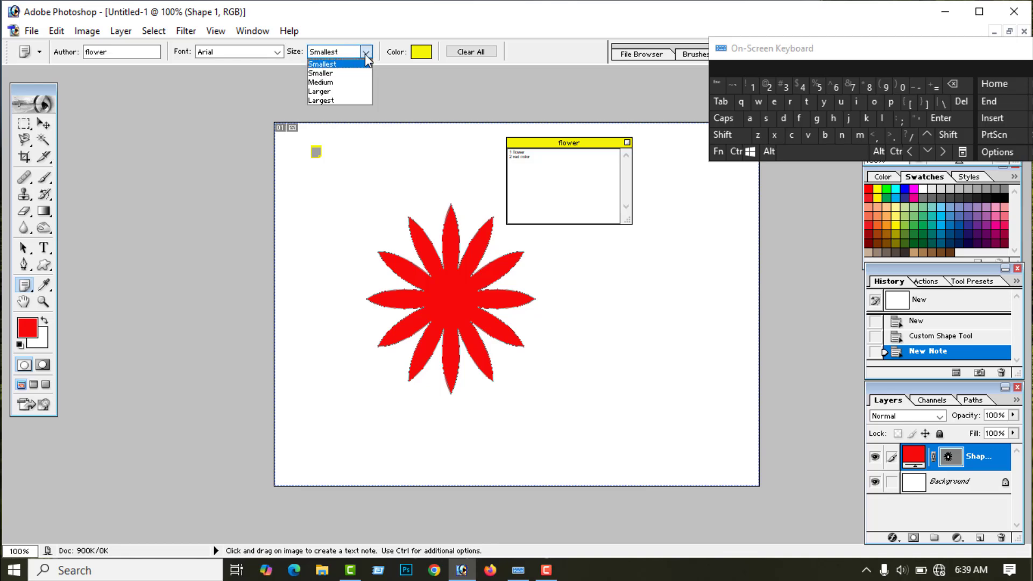
click(339, 82)
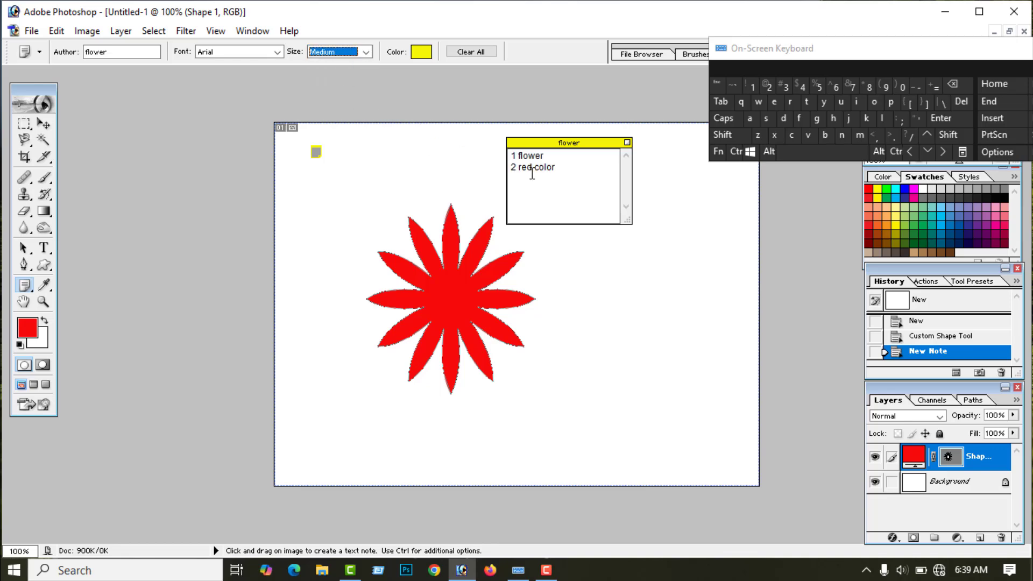
Place a second, empty note to the right of the flower, reposition its window, and collapse and reopen it.
click(603, 254)
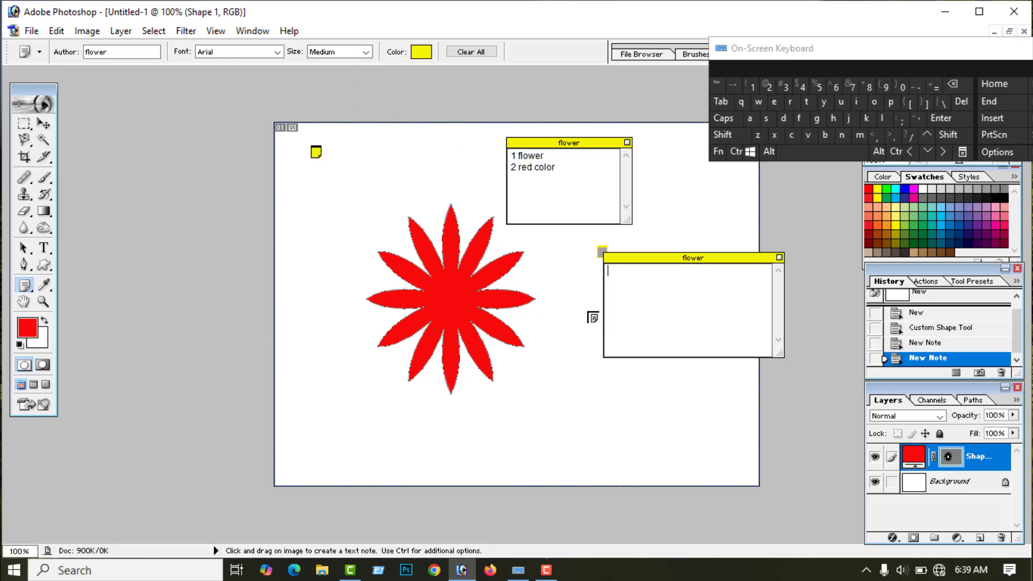
drag(732, 258, 676, 254)
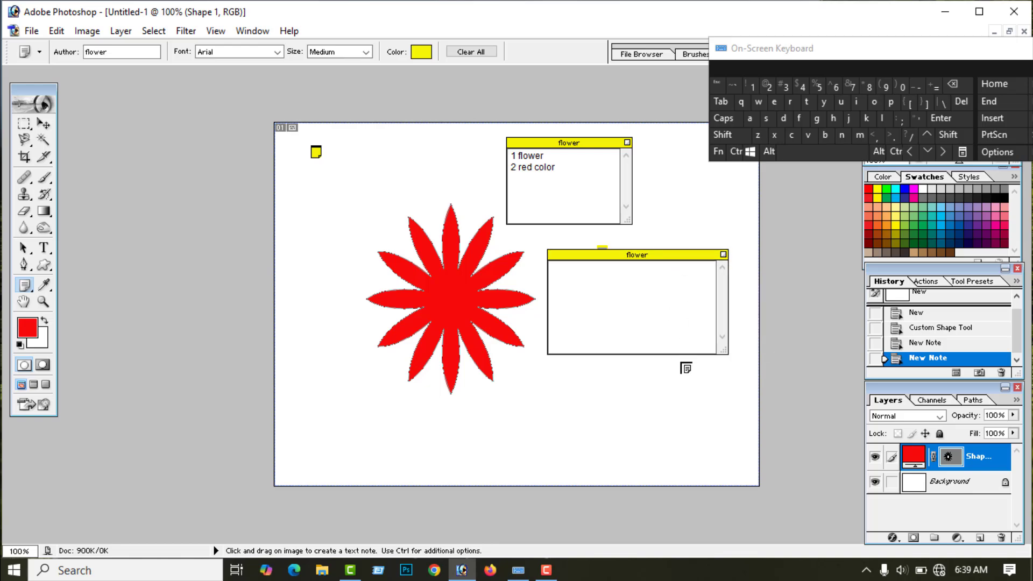
click(724, 255)
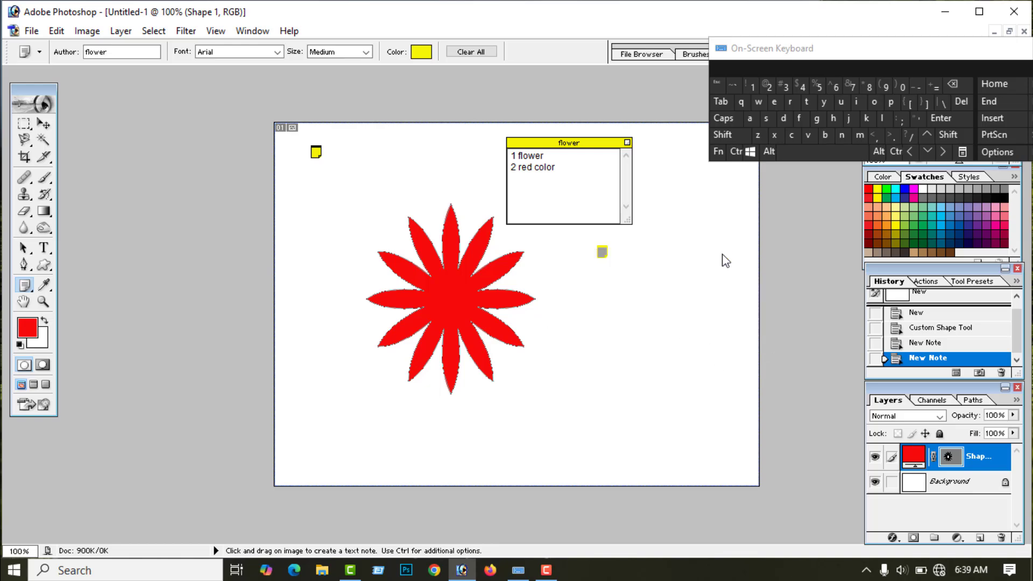
double_click(602, 252)
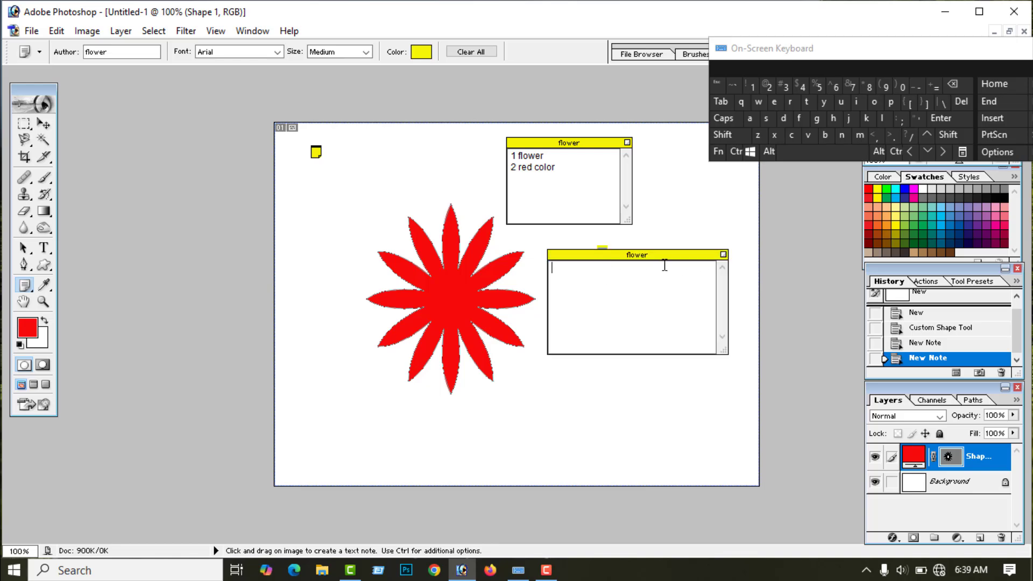
double_click(602, 252)
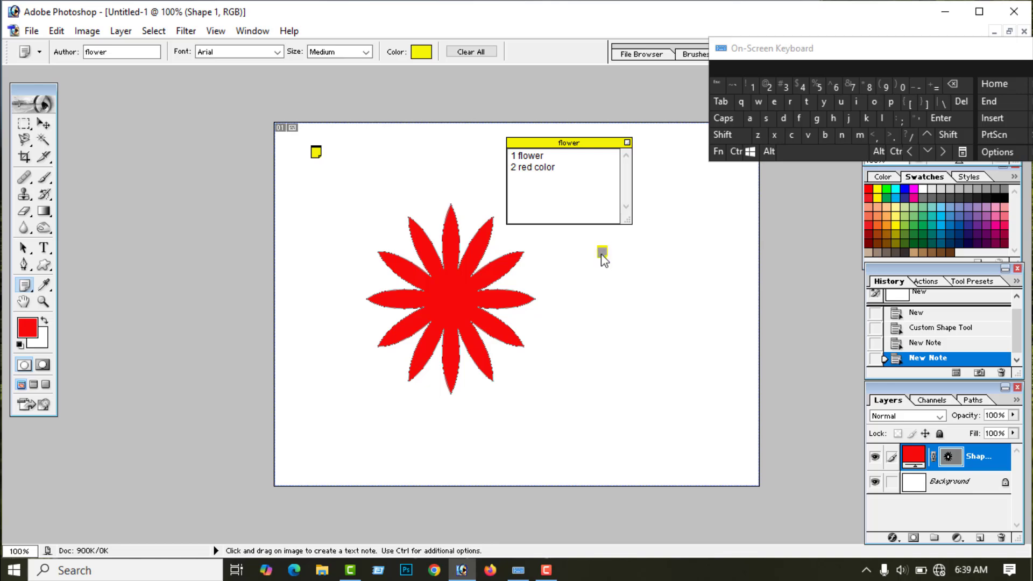
Delete the empty second note to the right of the flower.
right_click(602, 254)
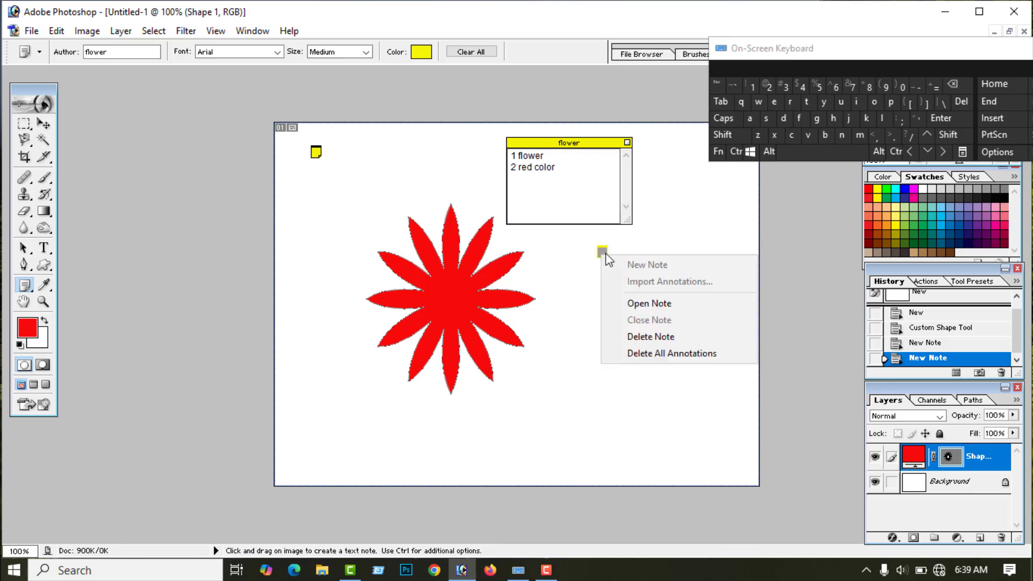
click(651, 338)
click(474, 229)
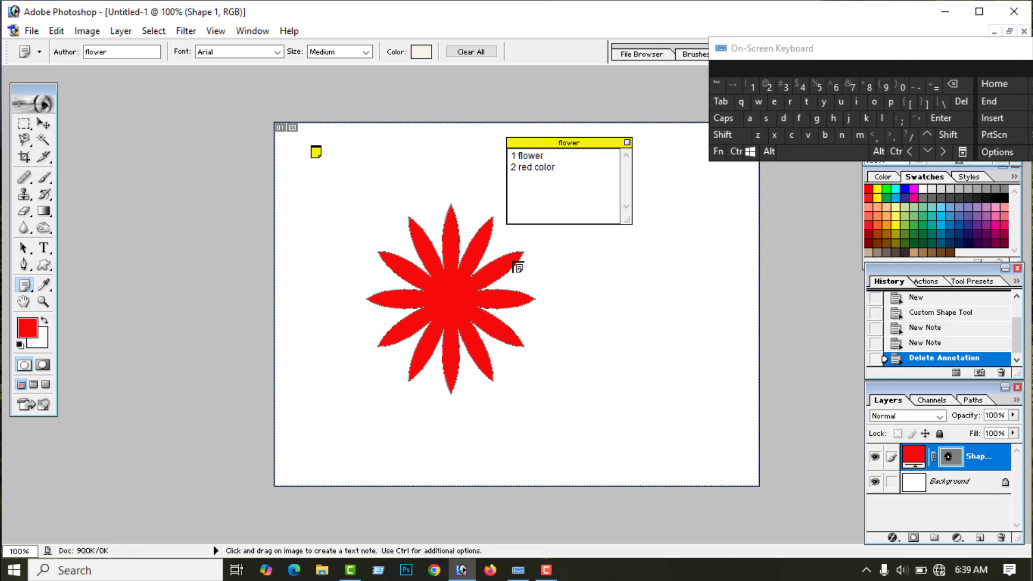
Close the first note from its marker near the canvas's upper left corner and reopen it.
right_click(317, 154)
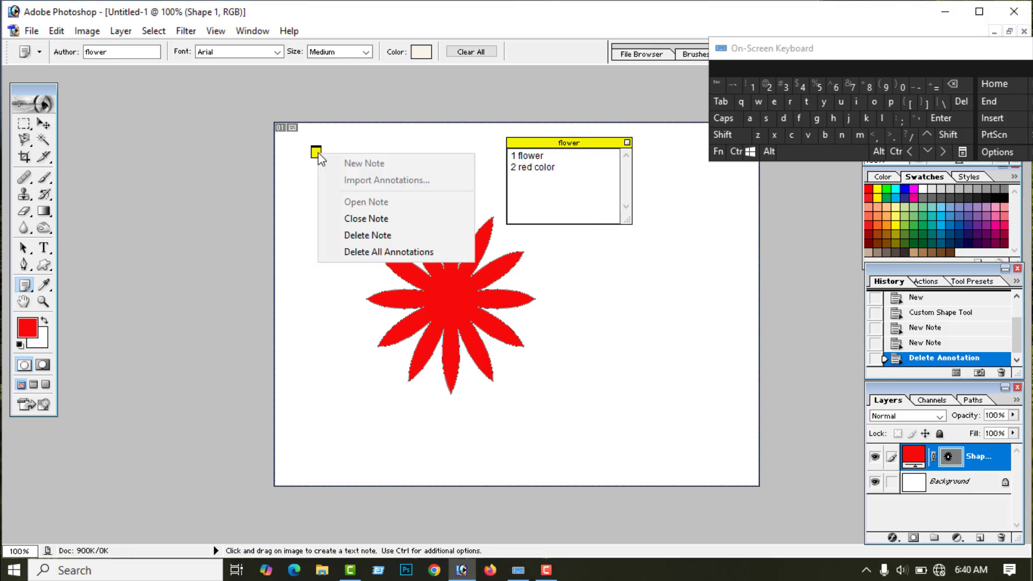
click(371, 219)
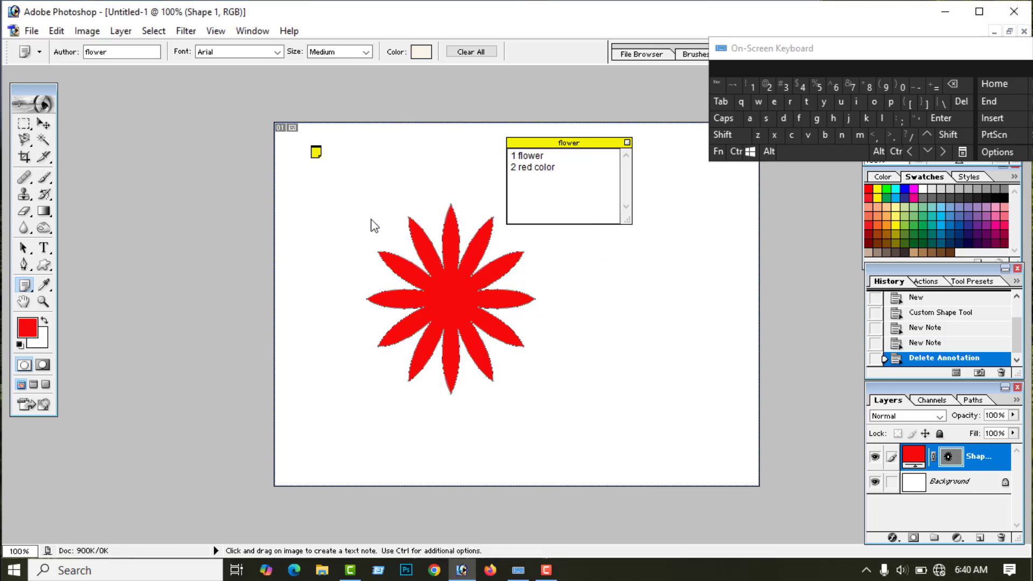
double_click(317, 152)
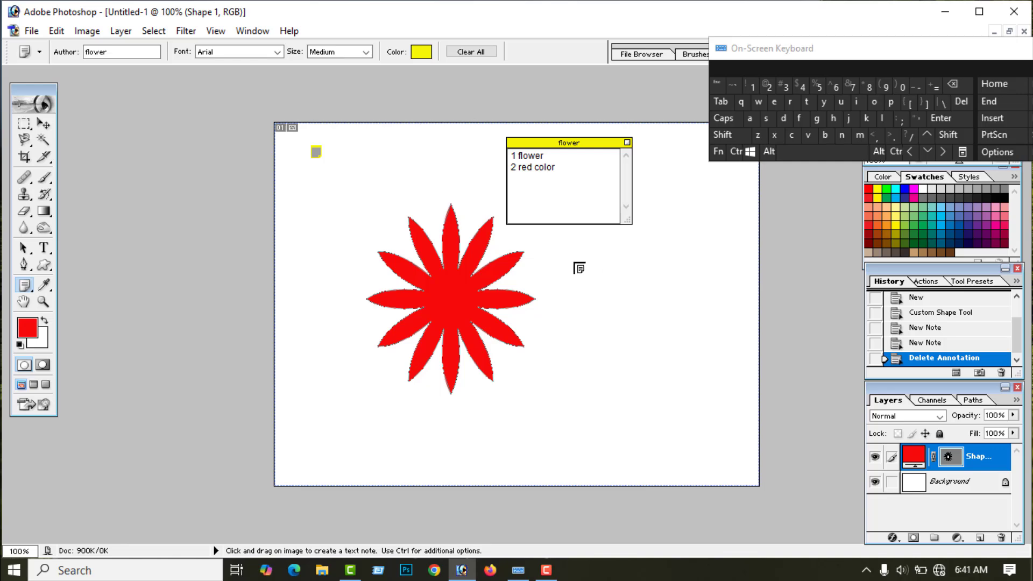
Save the document to the Desktop as aa in Photoshop PSD format, with annotations and layers included.
click(37, 33)
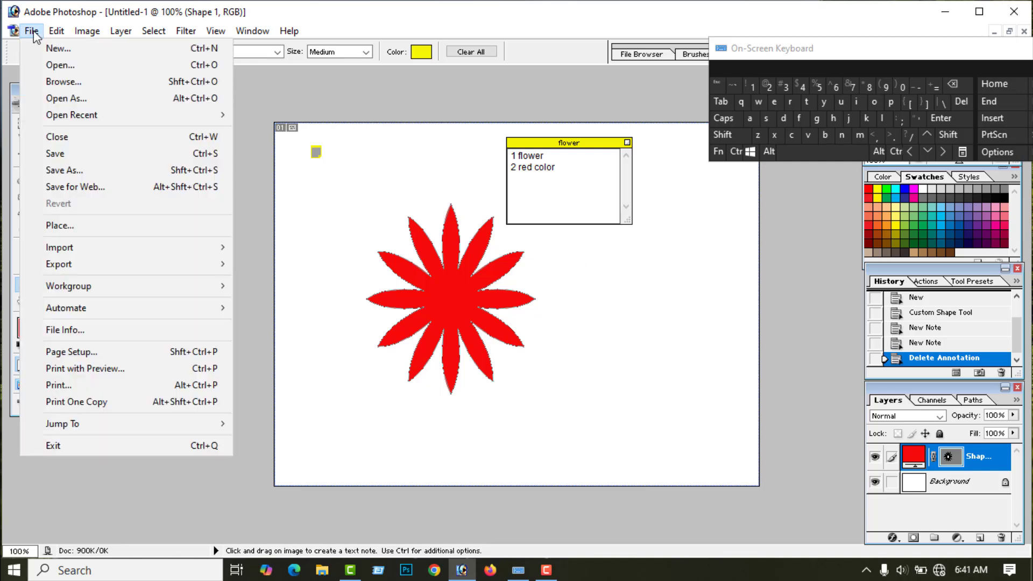
click(77, 171)
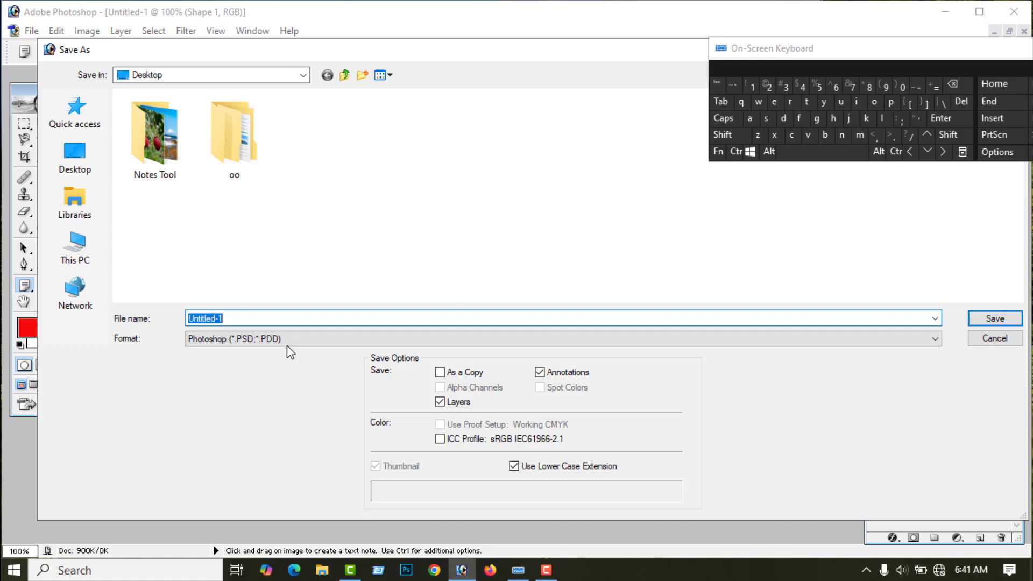
click(750, 119)
click(749, 119)
click(89, 164)
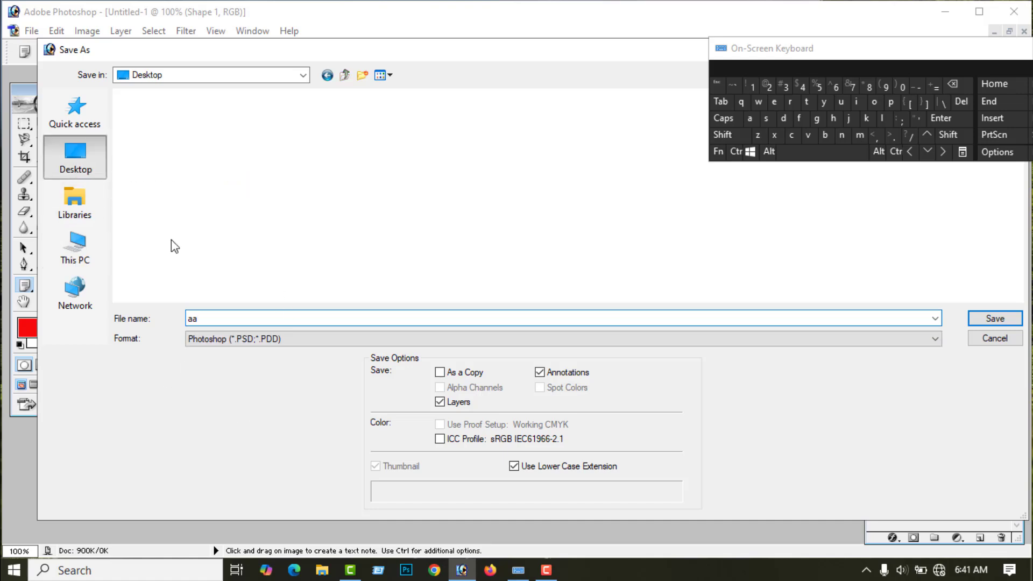
click(995, 317)
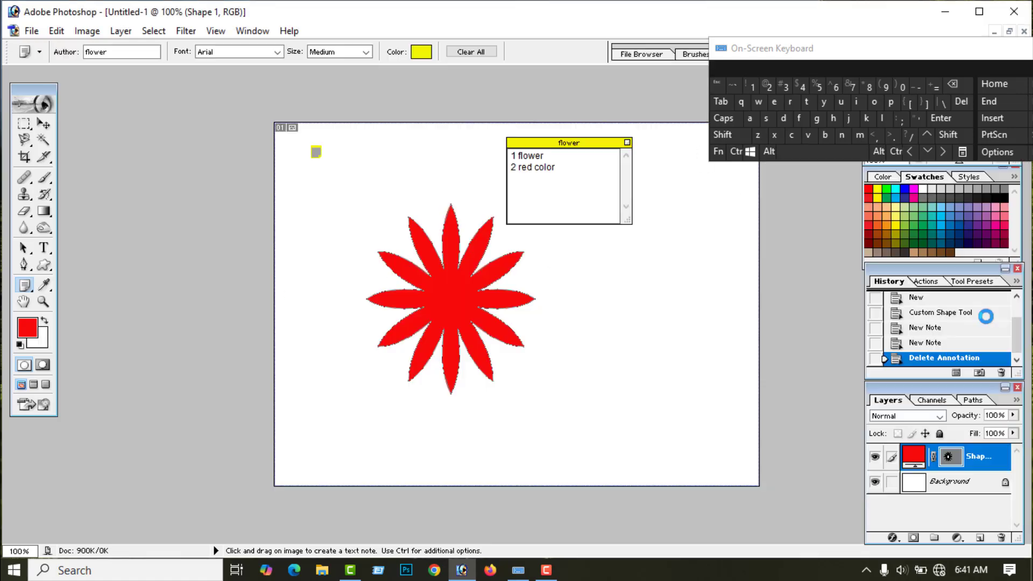
Save a JPEG copy named bb to the Desktop with quality 12 (Maximum) and Baseline Optimized format.
click(31, 31)
click(53, 168)
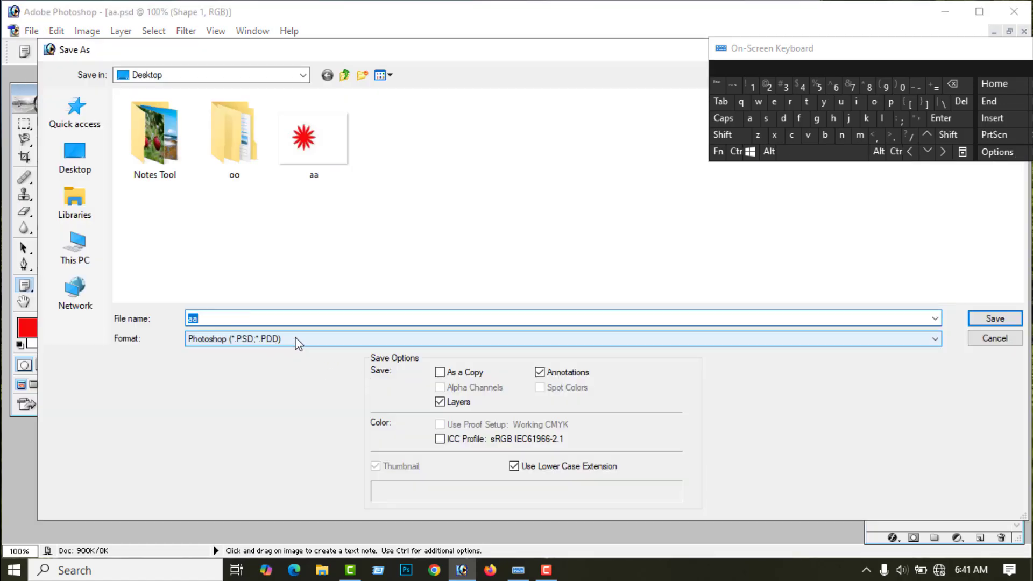
click(296, 340)
click(242, 415)
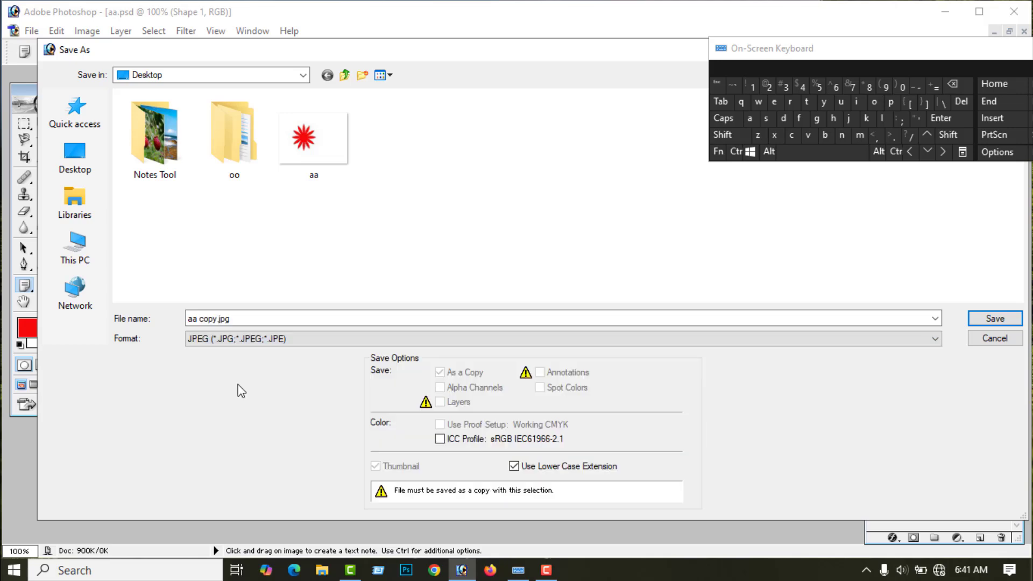
click(241, 320)
click(825, 135)
click(825, 134)
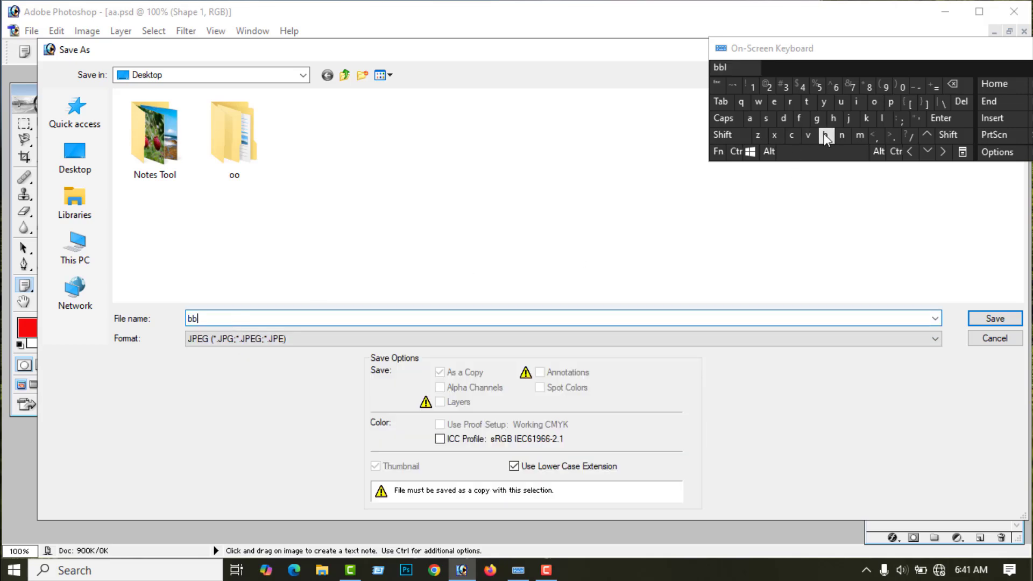
click(75, 157)
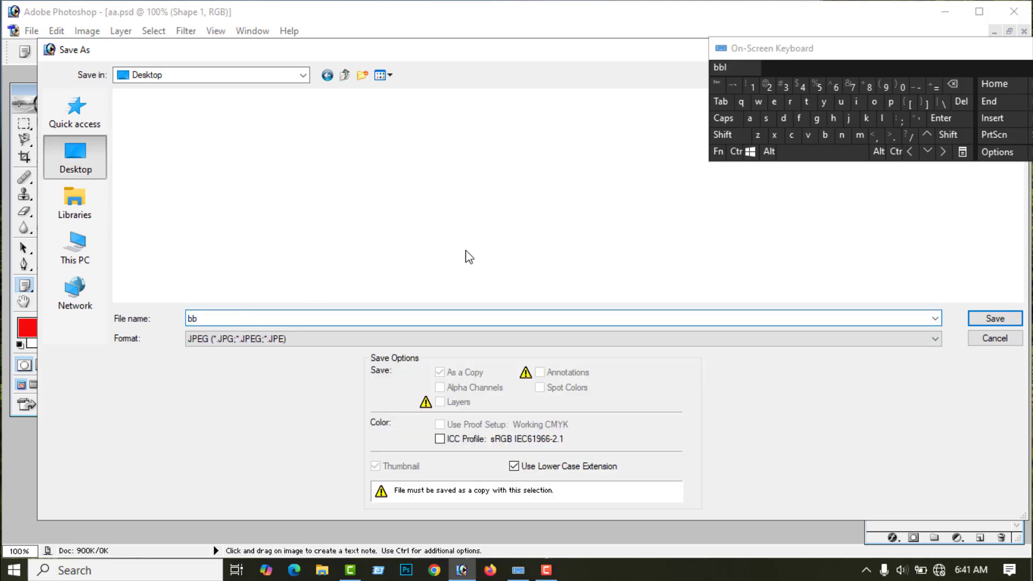
click(996, 319)
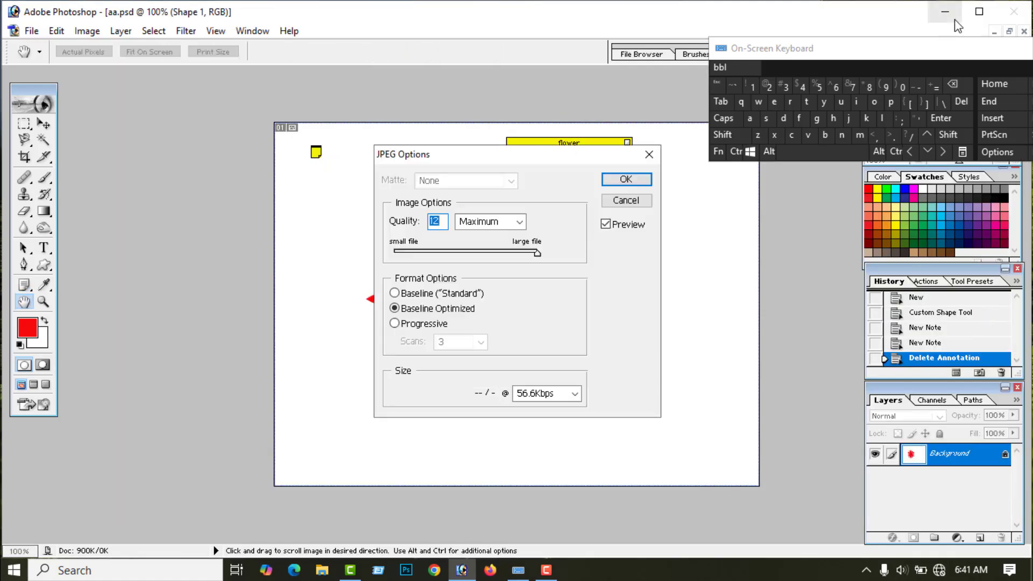
click(619, 179)
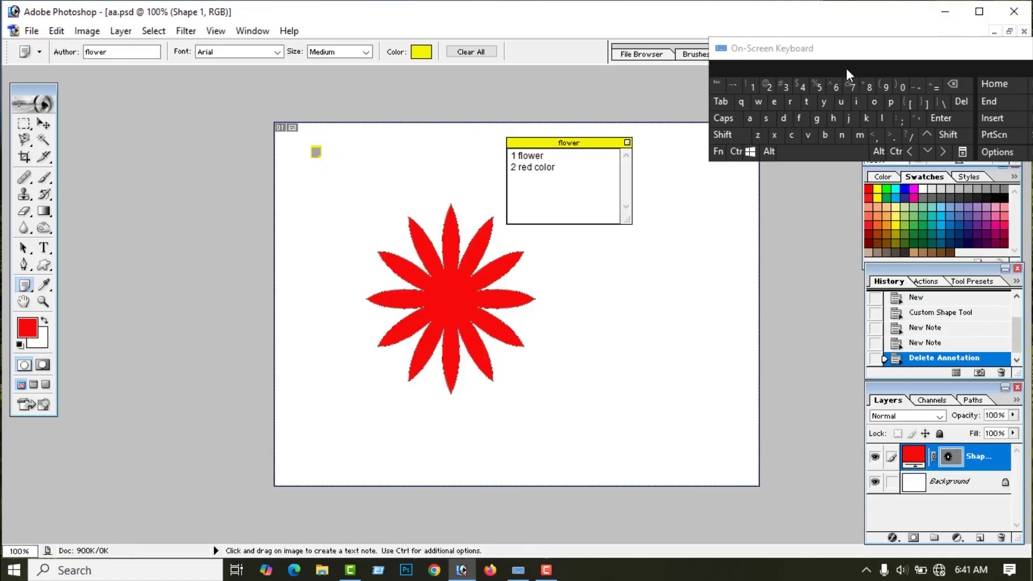
Close the on-screen keyboard and the aa.psd document.
drag(847, 53, 763, 246)
drag(852, 247, 691, 283)
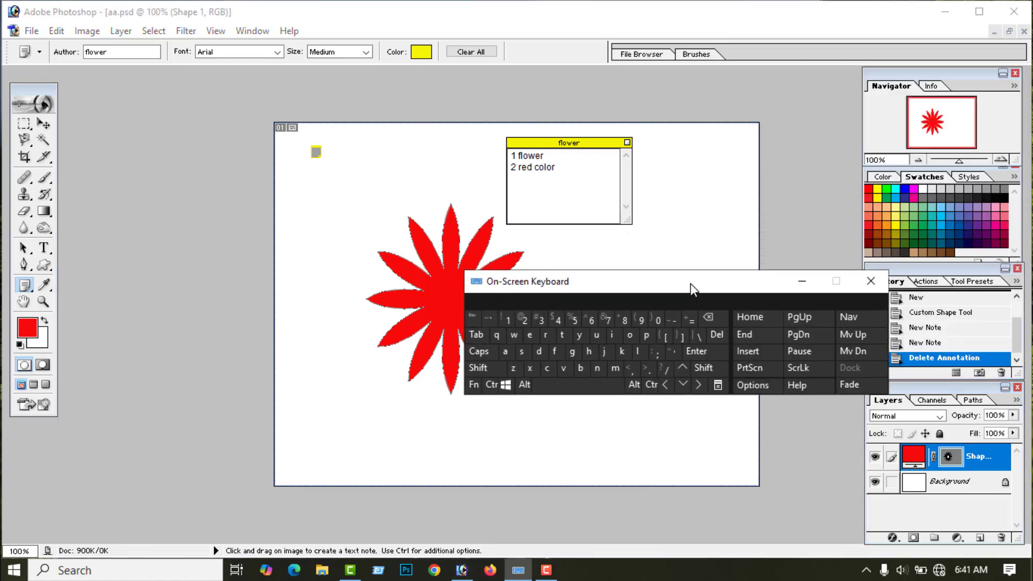
click(861, 281)
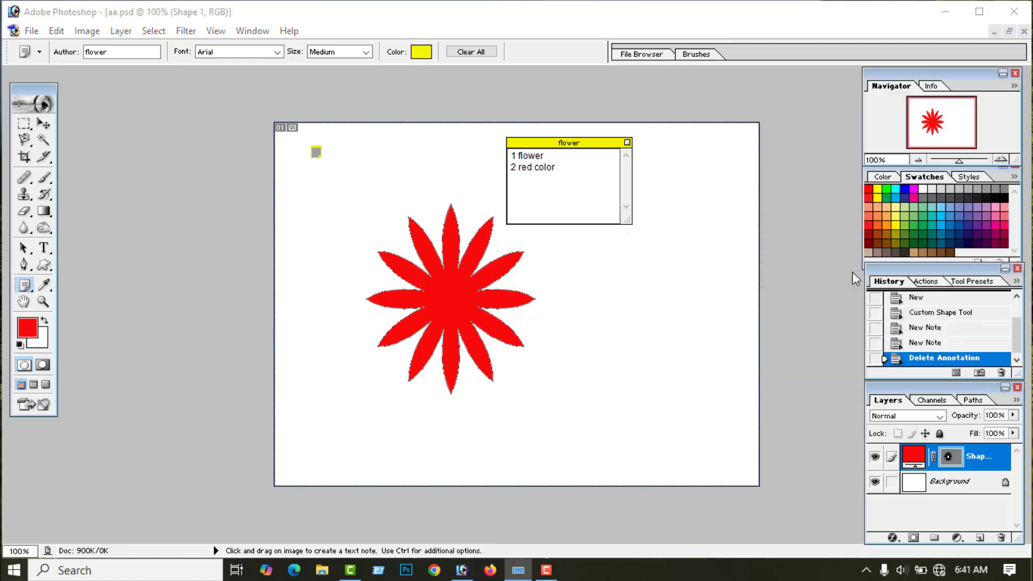
click(1025, 30)
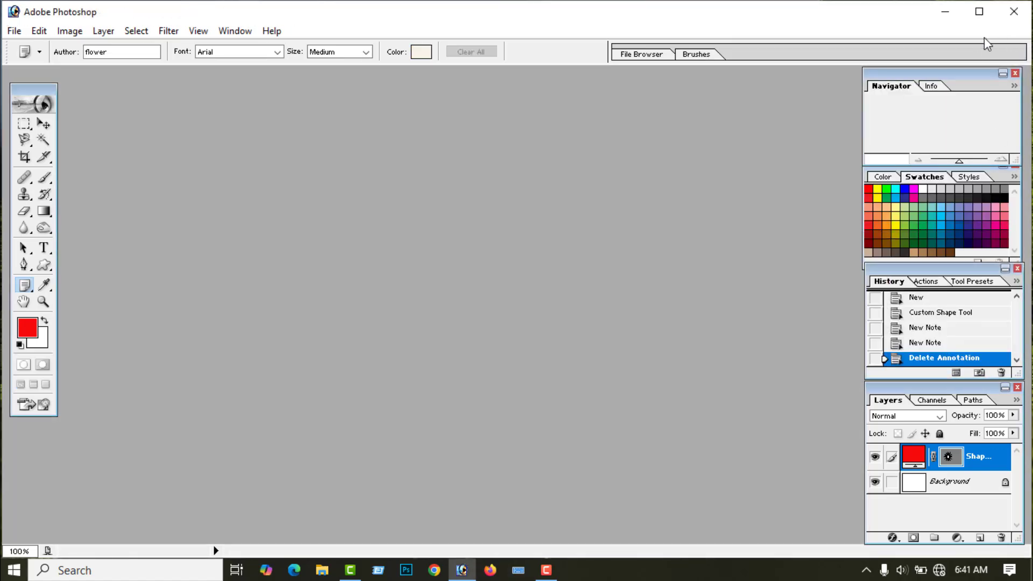
Switch to the Windows desktop, view bb.jpg in the photo viewer, and close the viewer.
click(946, 12)
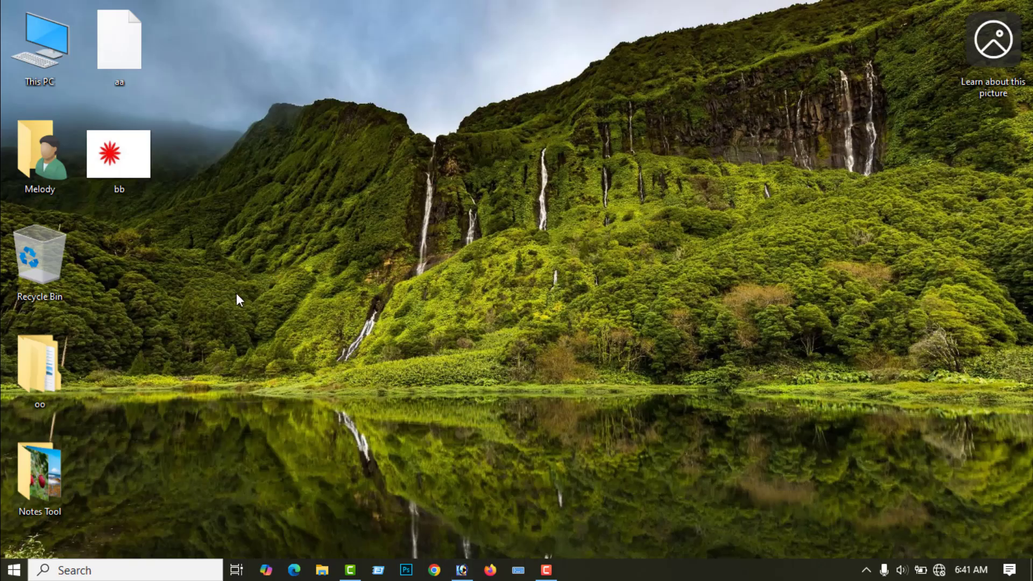
click(127, 164)
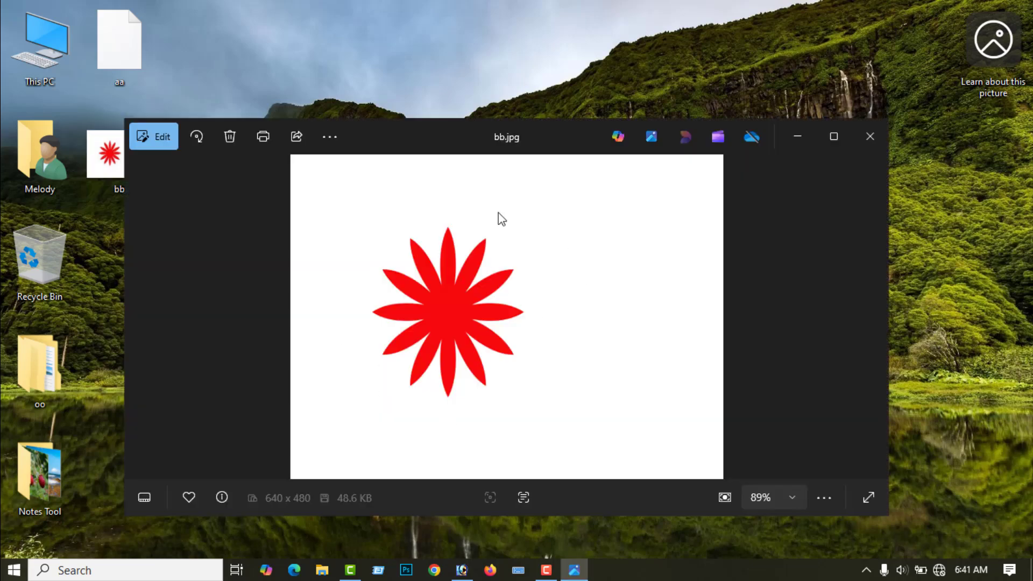
click(870, 138)
Reopen the saved aa file from the desktop in Photoshop and collapse its flower note.
double_click(131, 56)
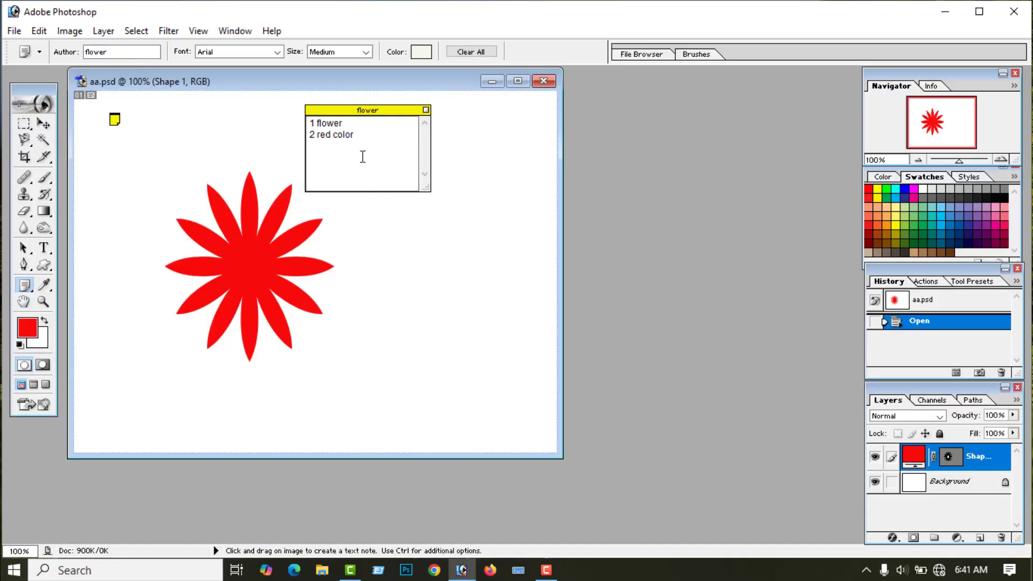
click(426, 111)
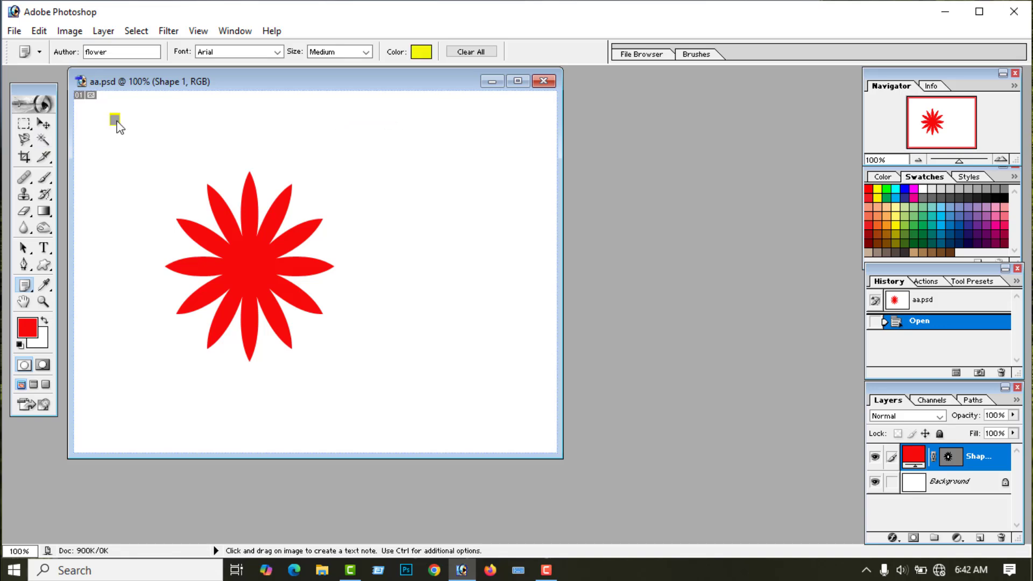
Expand the flower note to view its text, and close the aa.psd document.
double_click(115, 121)
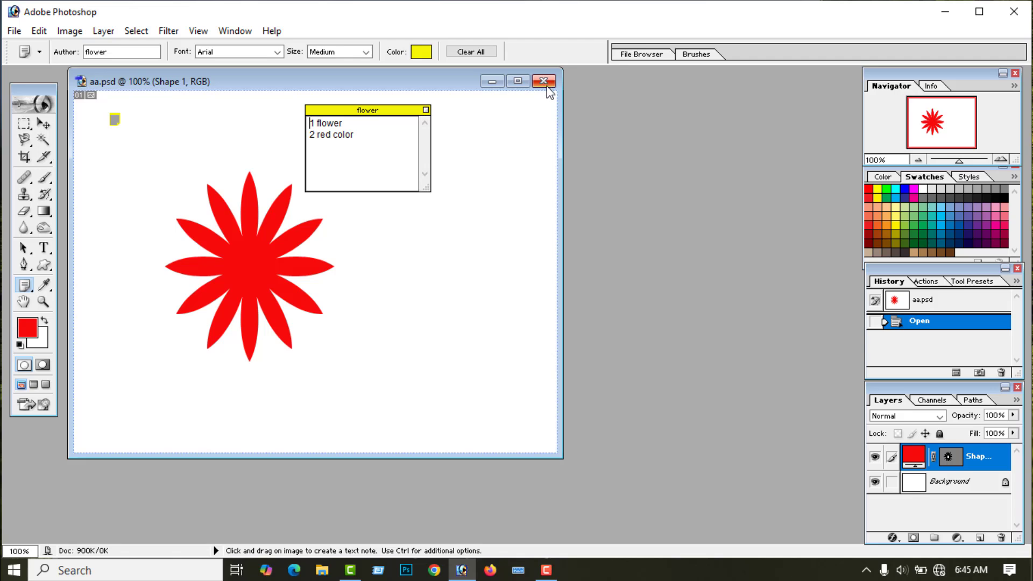
click(544, 82)
click(516, 228)
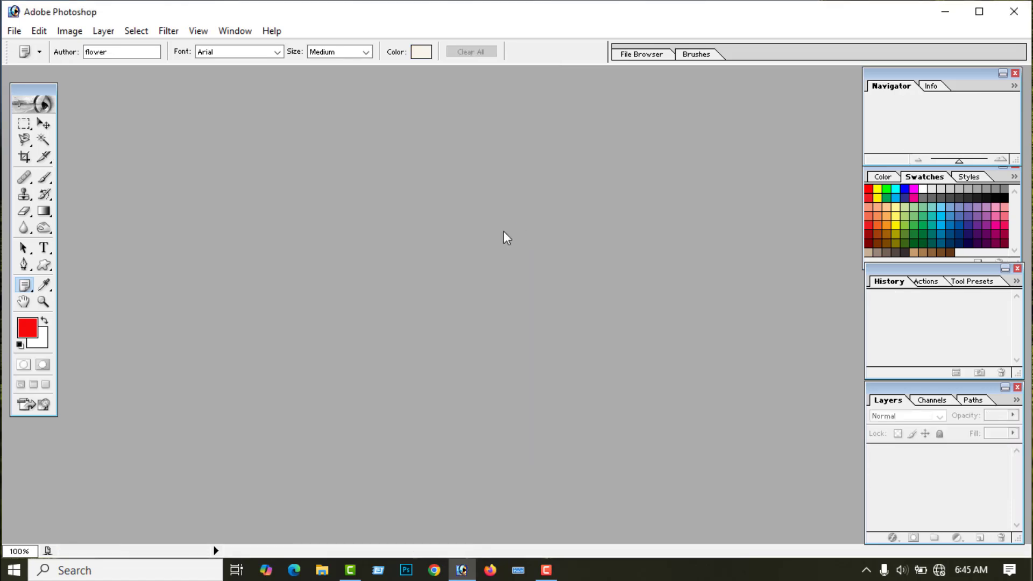
Reset the foreground and background colors to their defaults and switch to the Move tool.
click(20, 344)
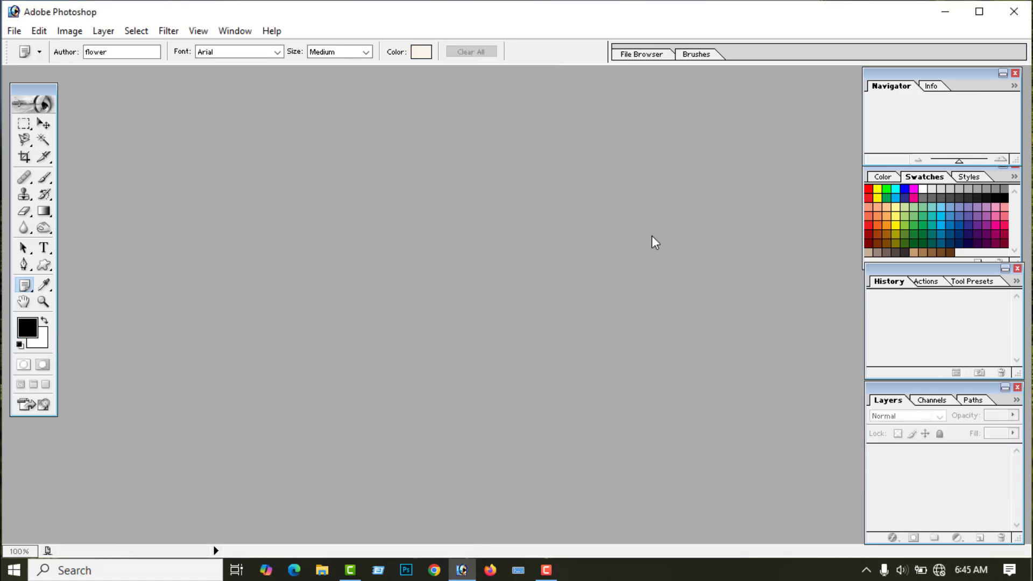
key(v)
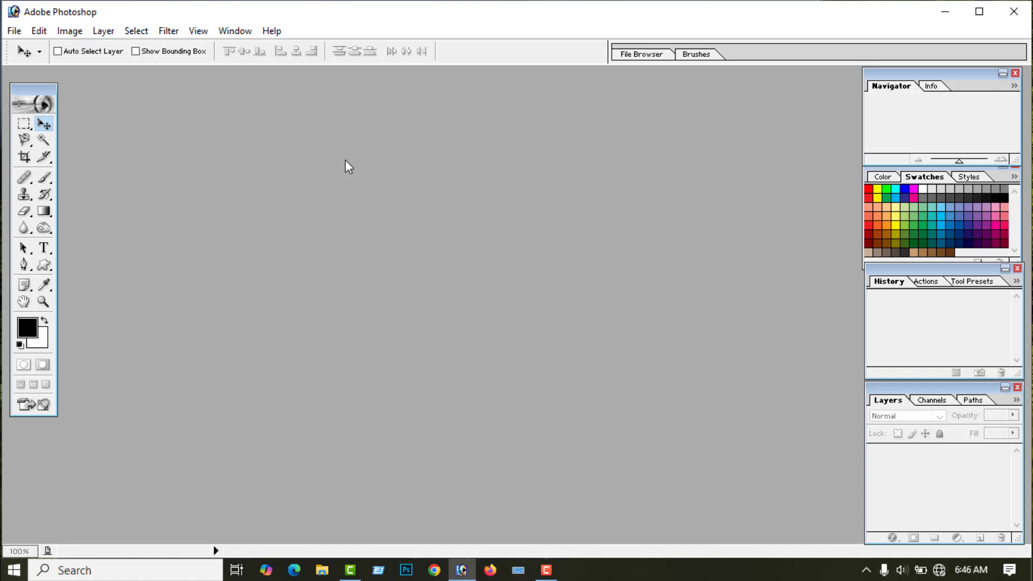
Open the sky image from the Notes Tool folder on the Desktop and maximize its document window.
click(13, 31)
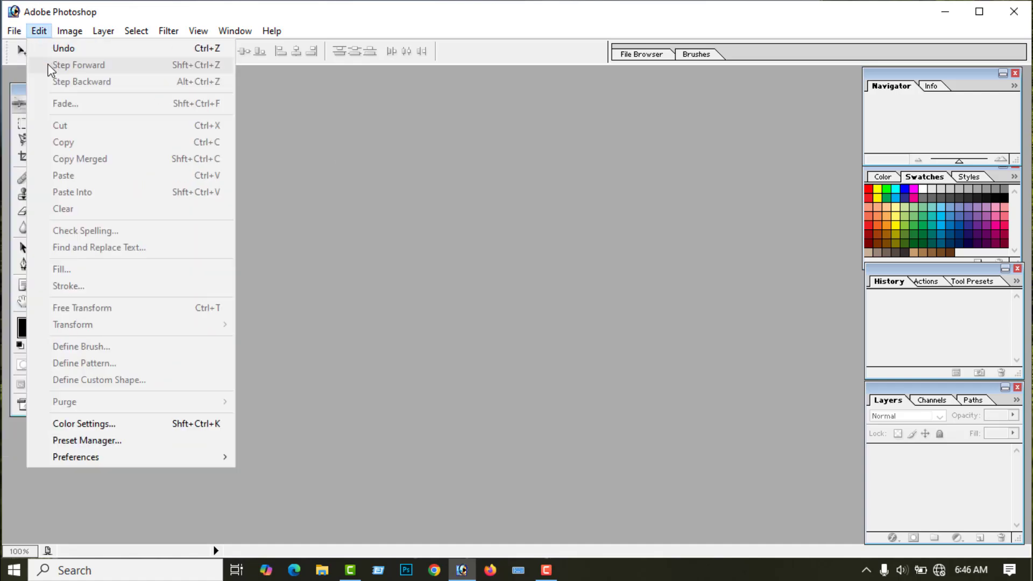
click(43, 65)
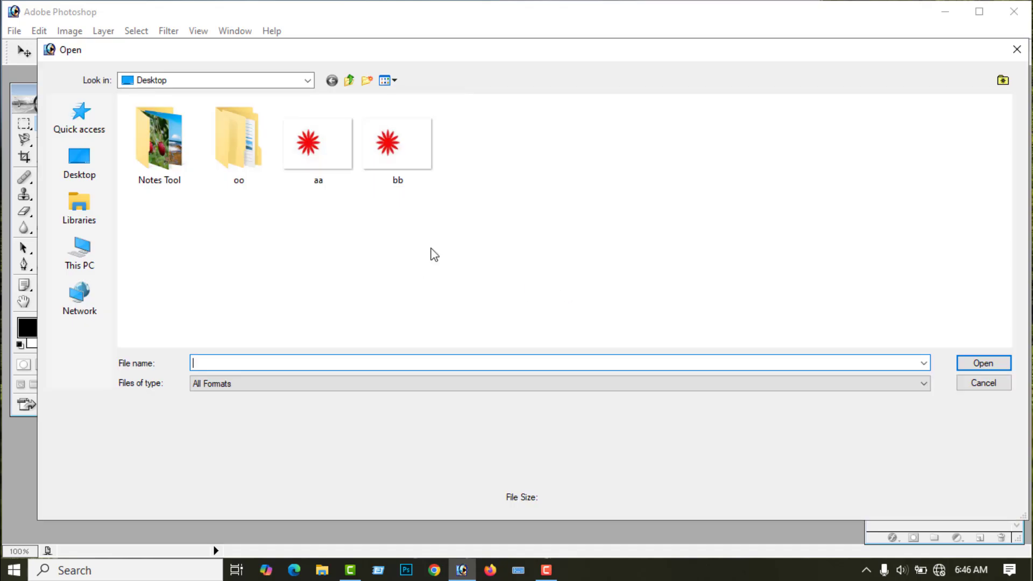
double_click(150, 159)
click(255, 168)
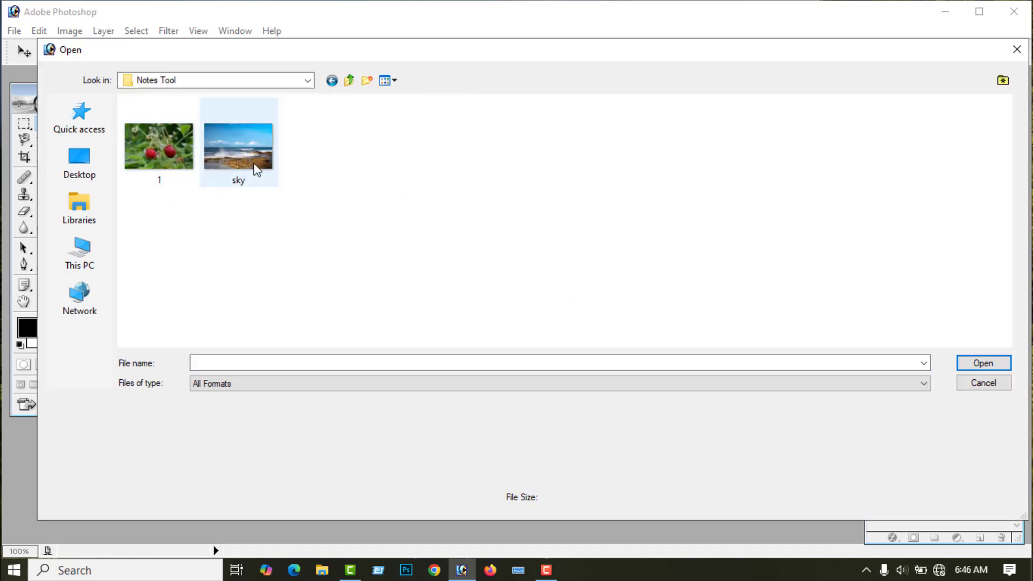
click(983, 363)
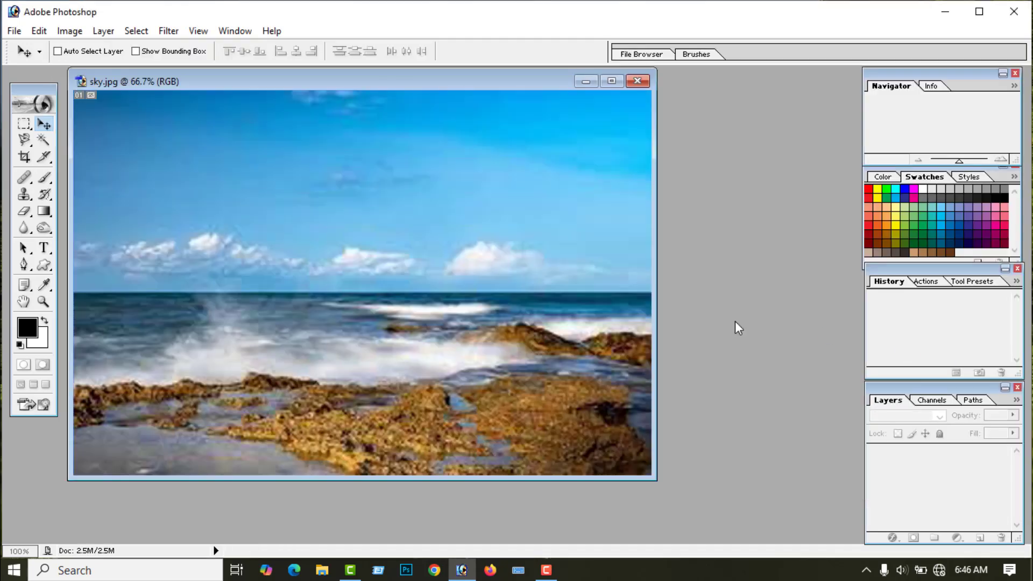
click(613, 82)
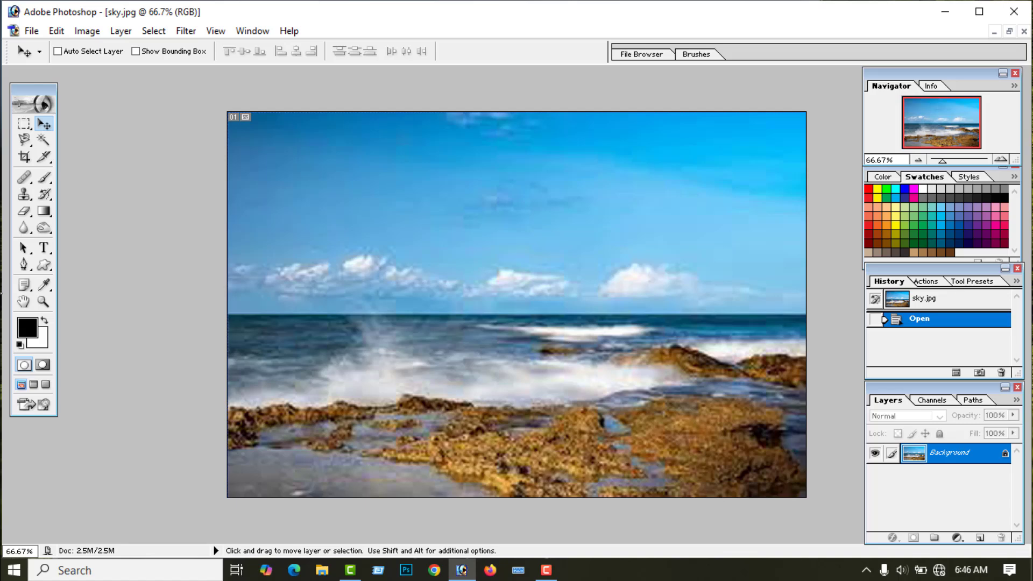
Place an empty note with the Notes tool on the sea near the image's left edge, and bring up the on-screen keyboard clear of it.
click(24, 289)
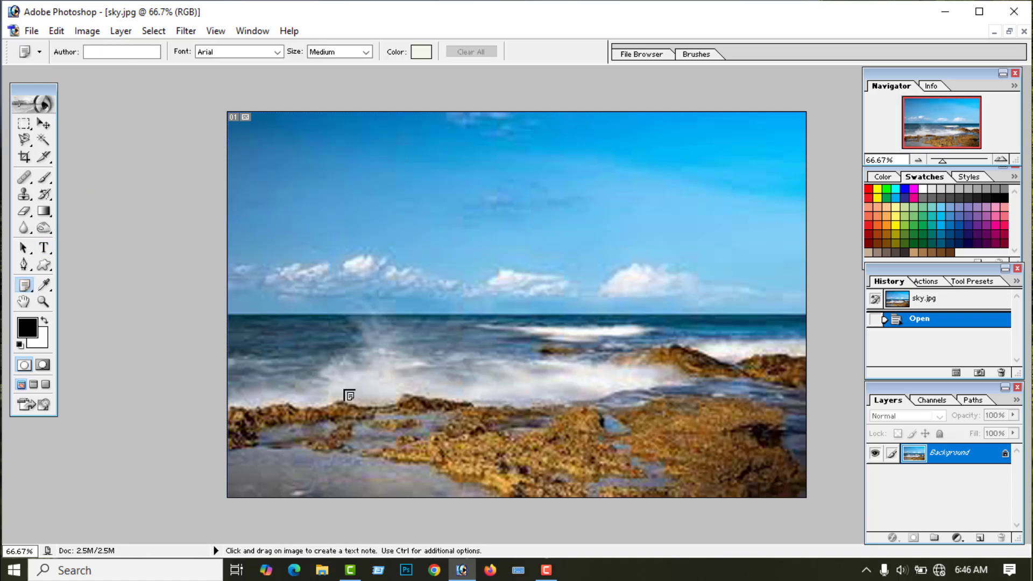
click(250, 336)
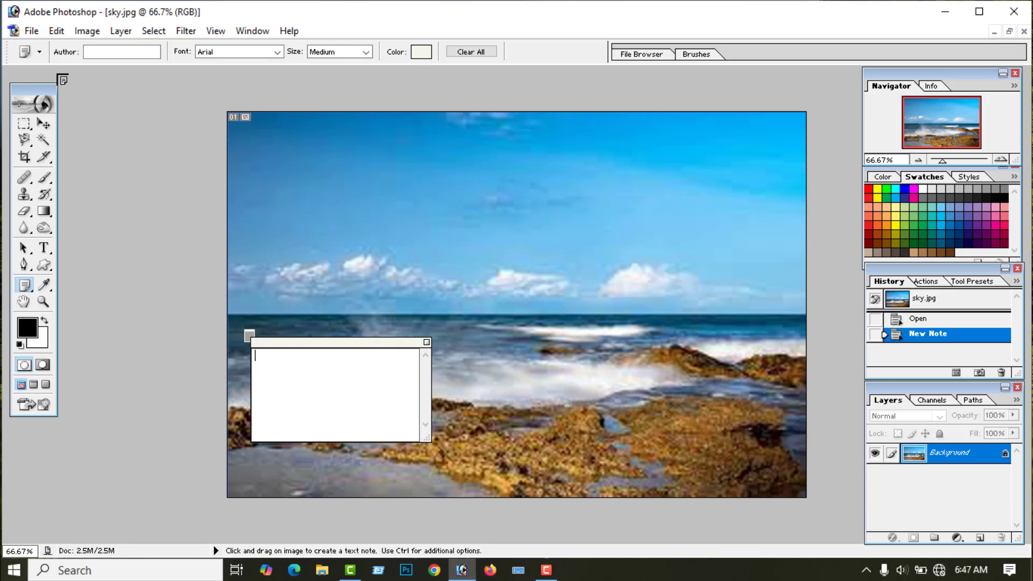
click(518, 570)
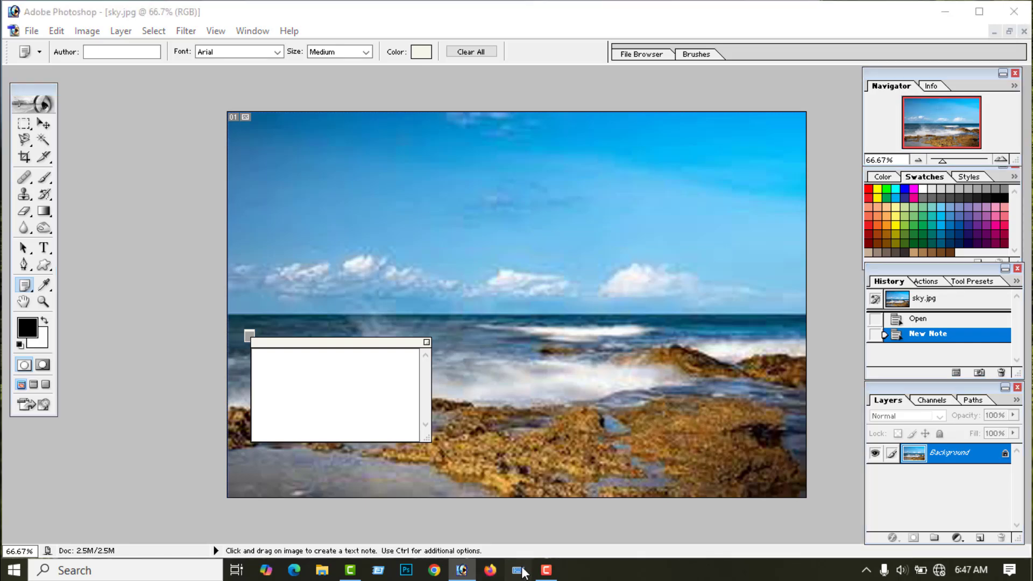
drag(695, 291, 869, 355)
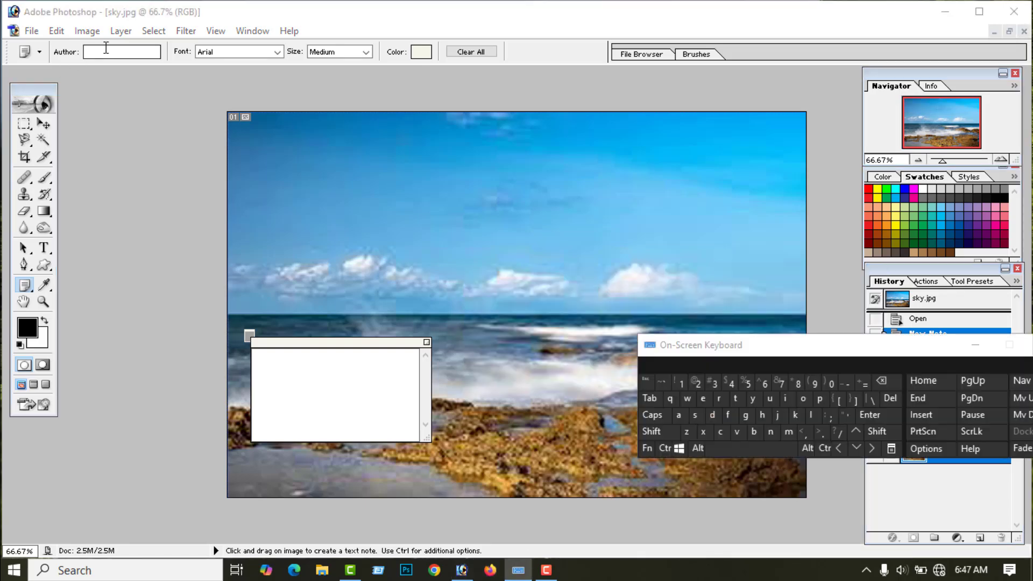
Set the note's author to "Lightning Flashes in the Sky".
click(108, 50)
click(95, 52)
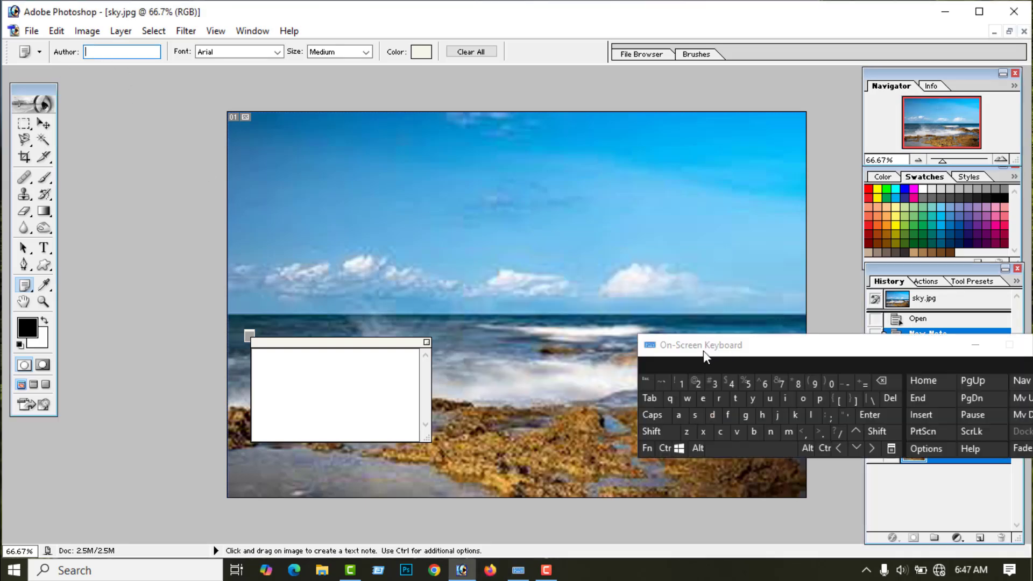
click(669, 432)
click(814, 415)
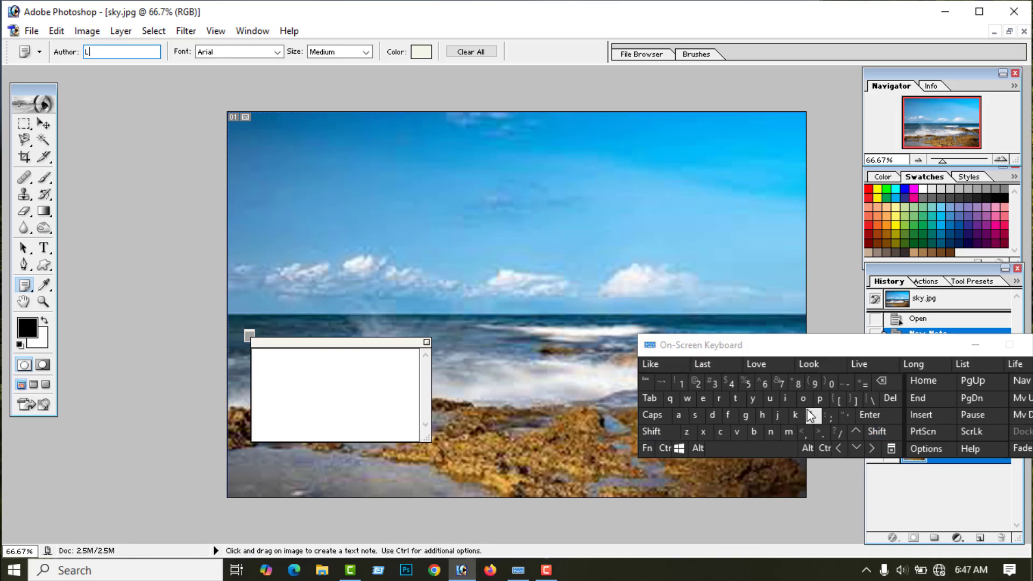
click(787, 399)
click(744, 415)
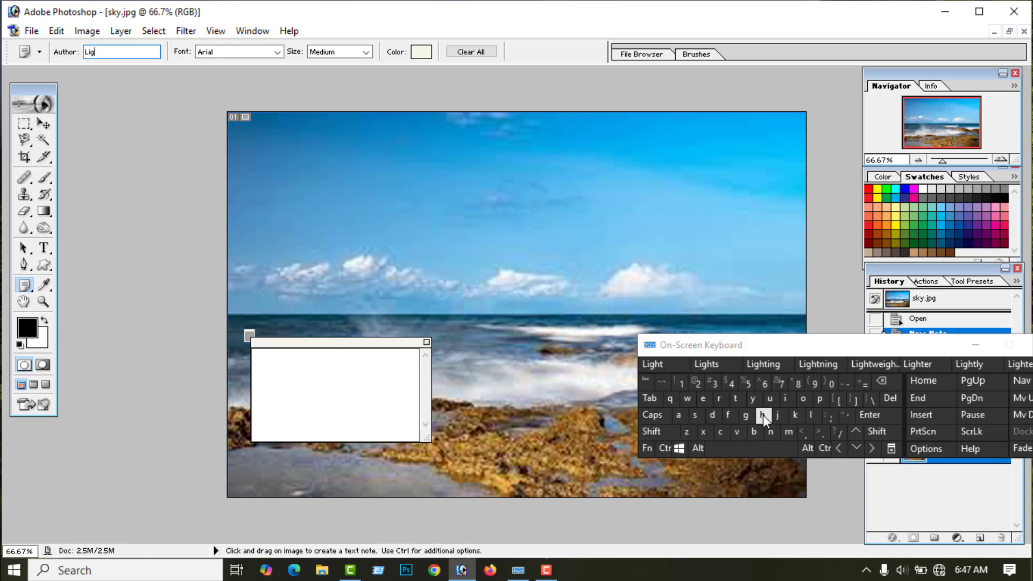
click(736, 399)
click(770, 432)
click(785, 399)
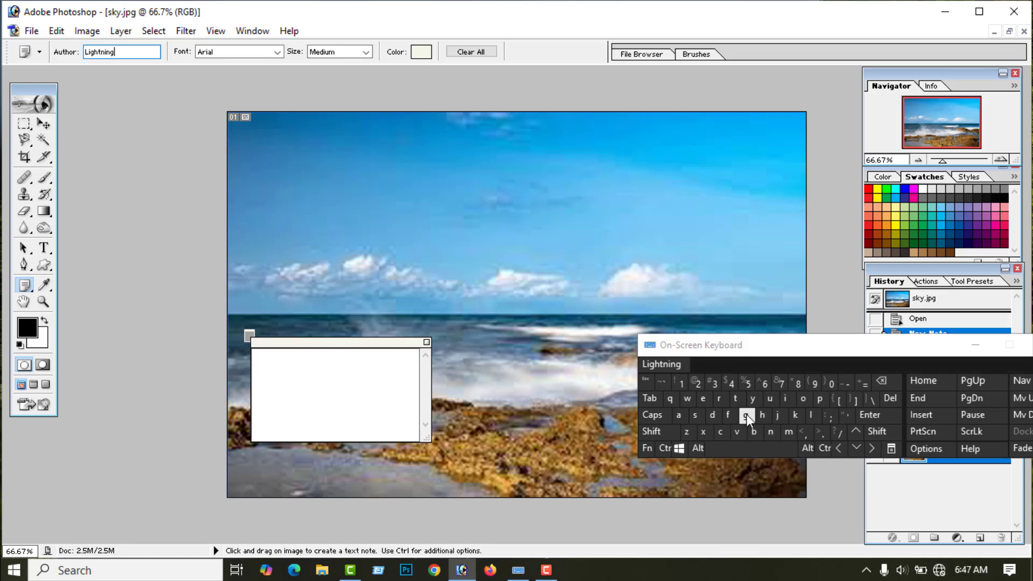
click(748, 448)
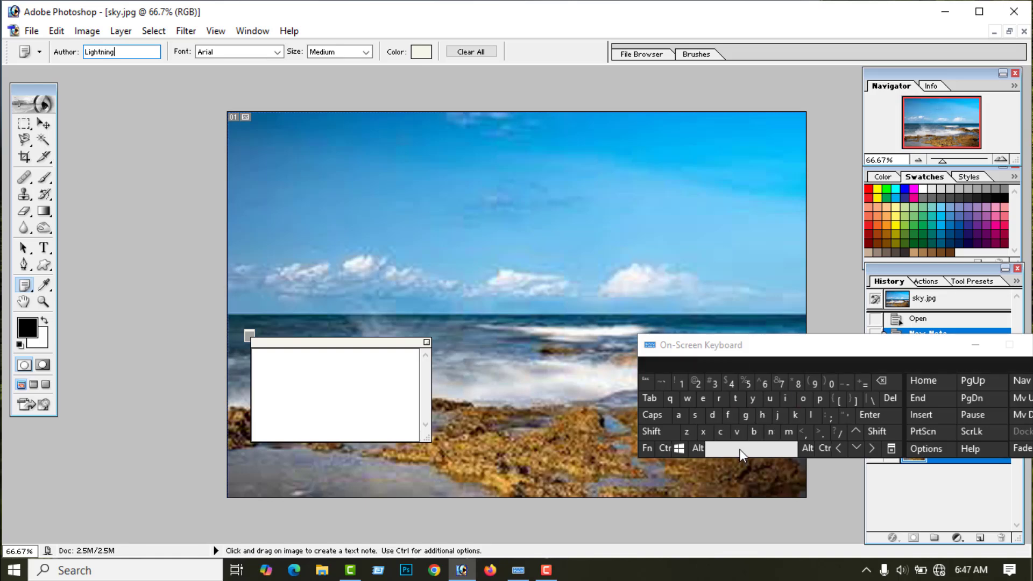
click(654, 432)
click(730, 415)
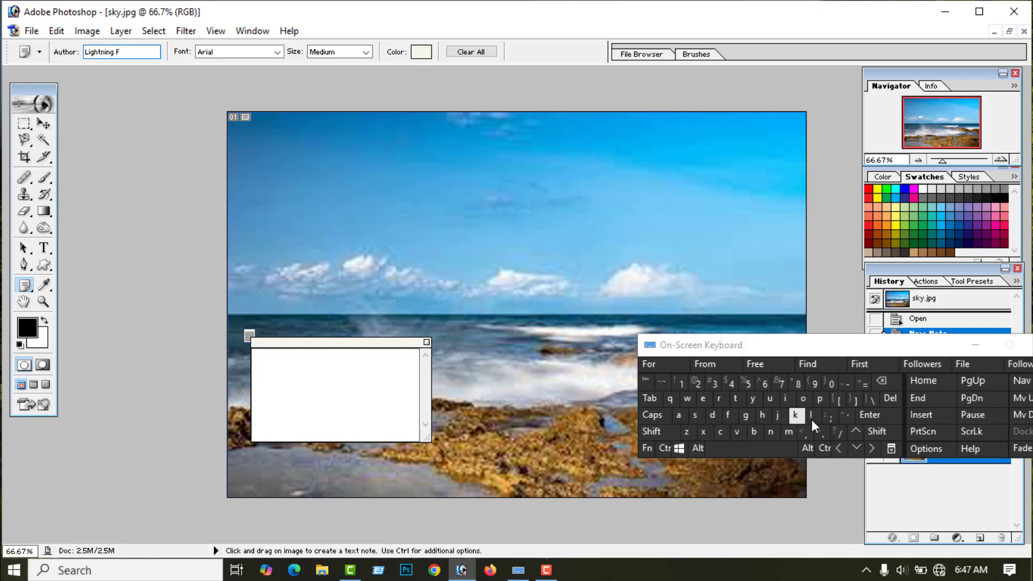
click(811, 416)
click(680, 418)
click(695, 415)
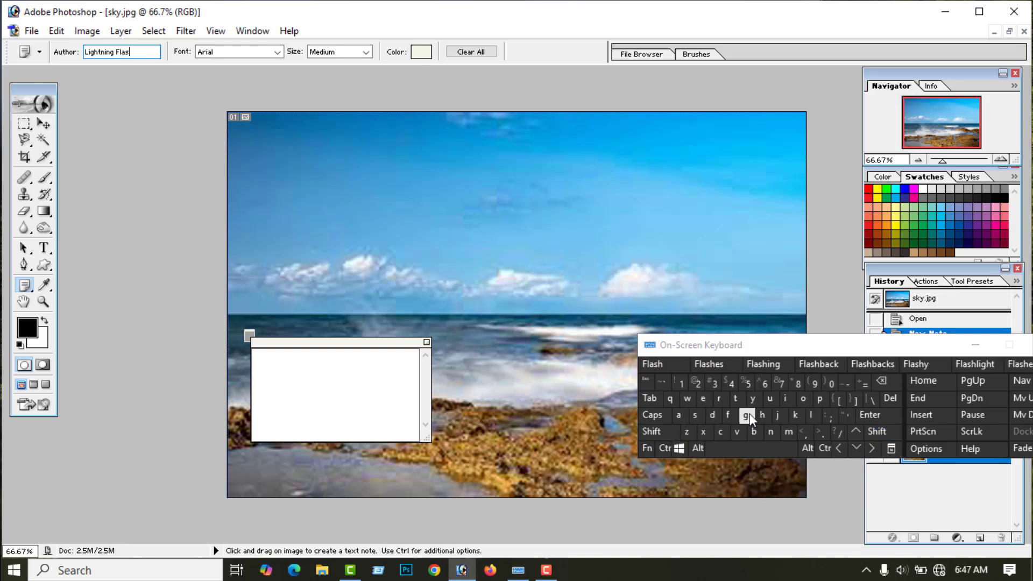
click(762, 415)
click(703, 399)
click(695, 415)
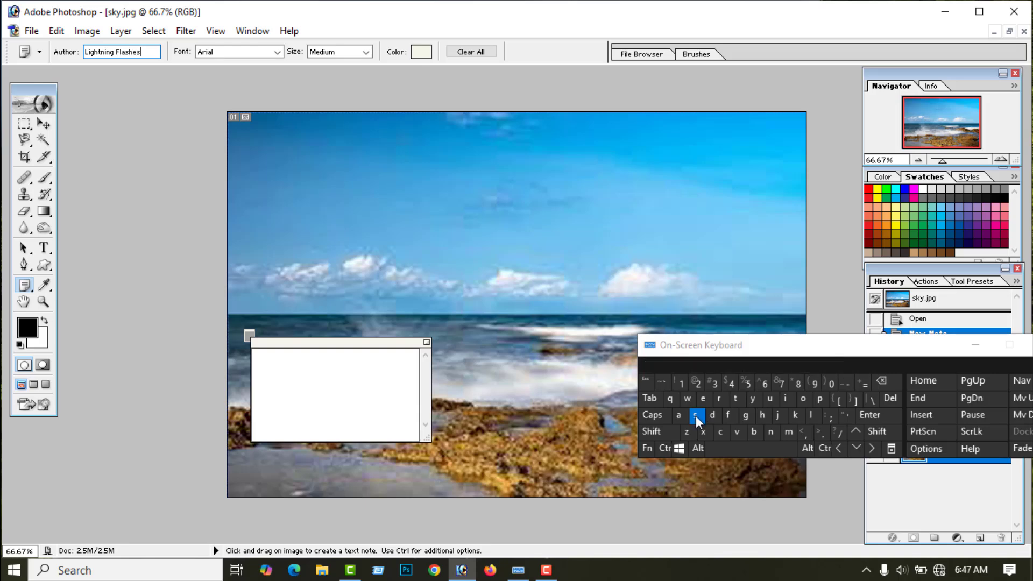
click(723, 449)
click(785, 399)
click(770, 432)
click(750, 450)
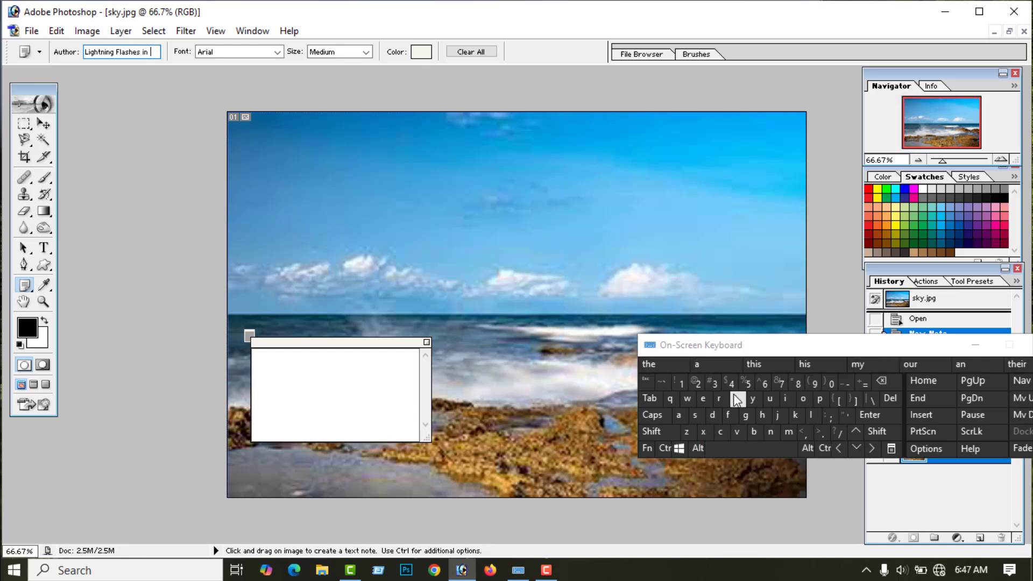
click(736, 399)
click(762, 415)
click(704, 399)
click(731, 446)
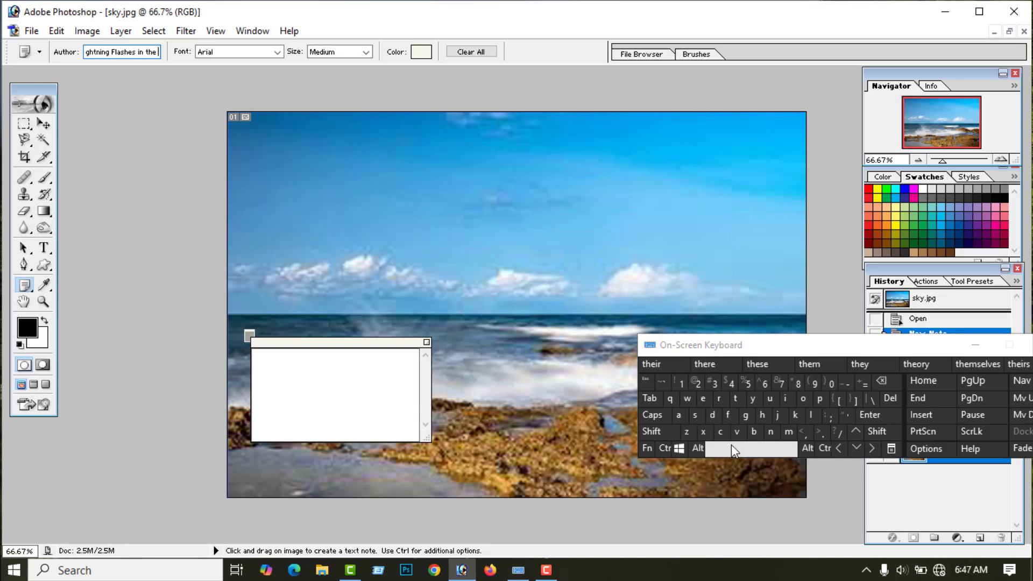
click(658, 433)
click(695, 417)
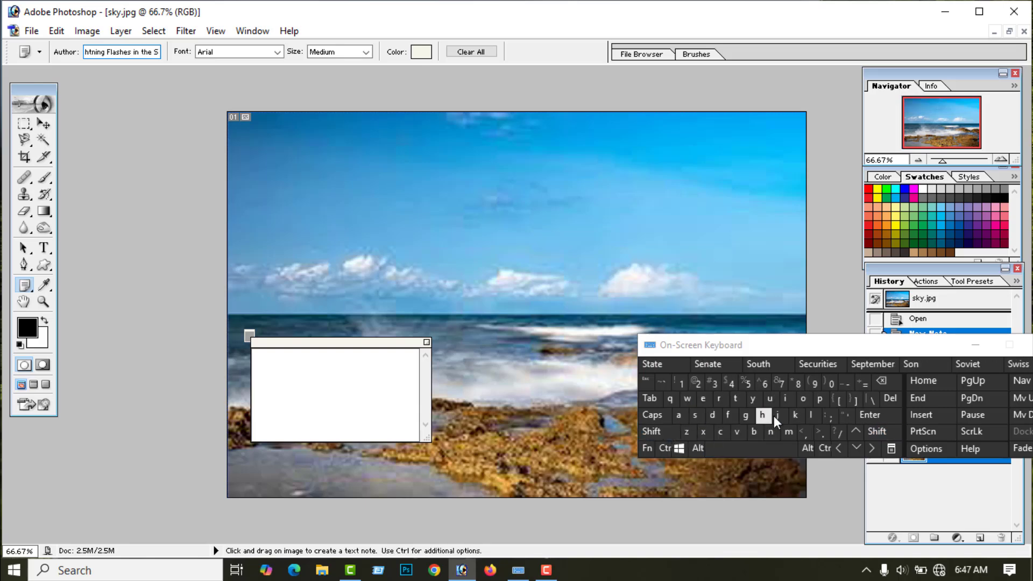
click(795, 416)
click(753, 399)
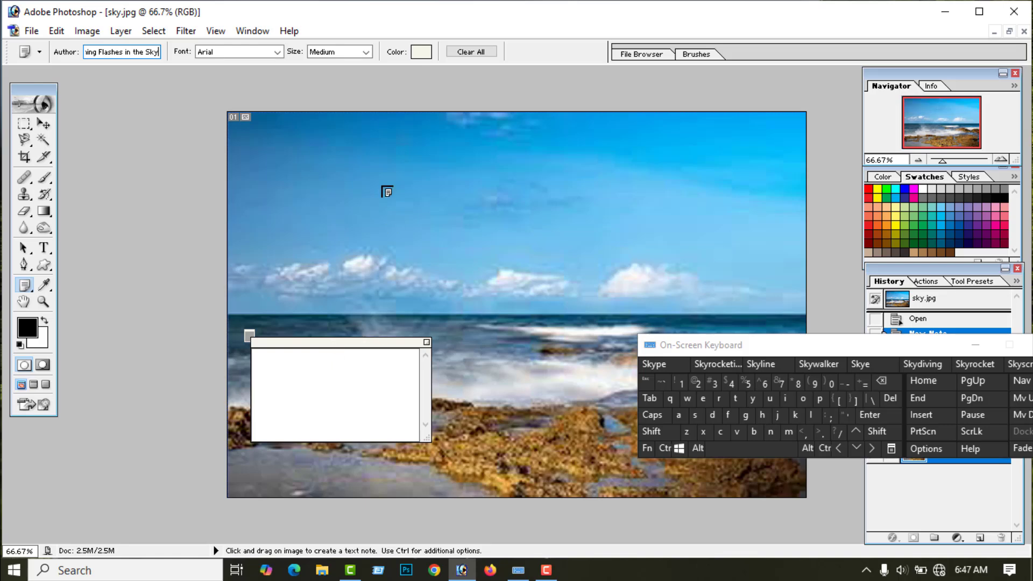
Change the note's annotation color to bright yellow.
click(422, 52)
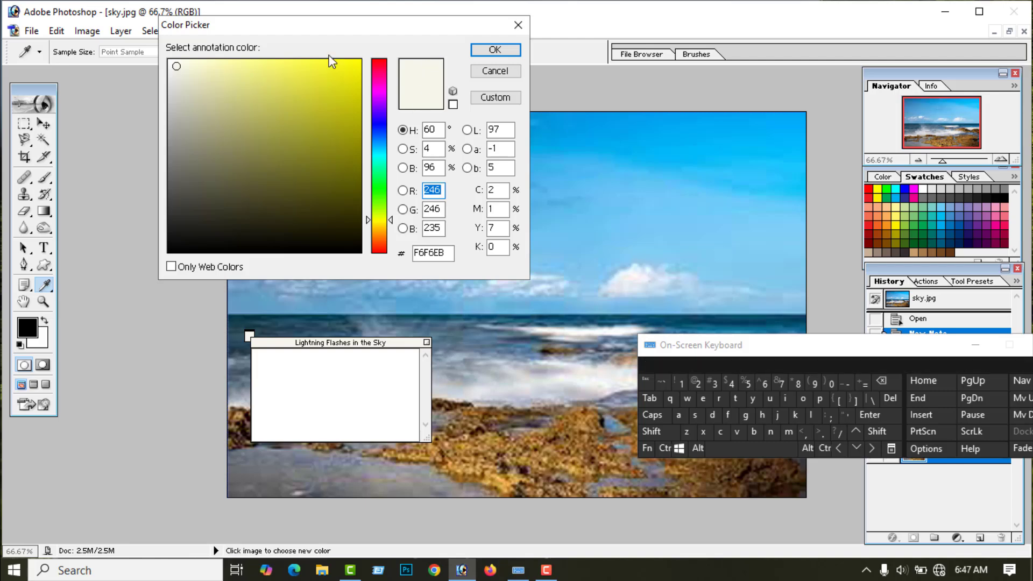
click(359, 67)
click(495, 50)
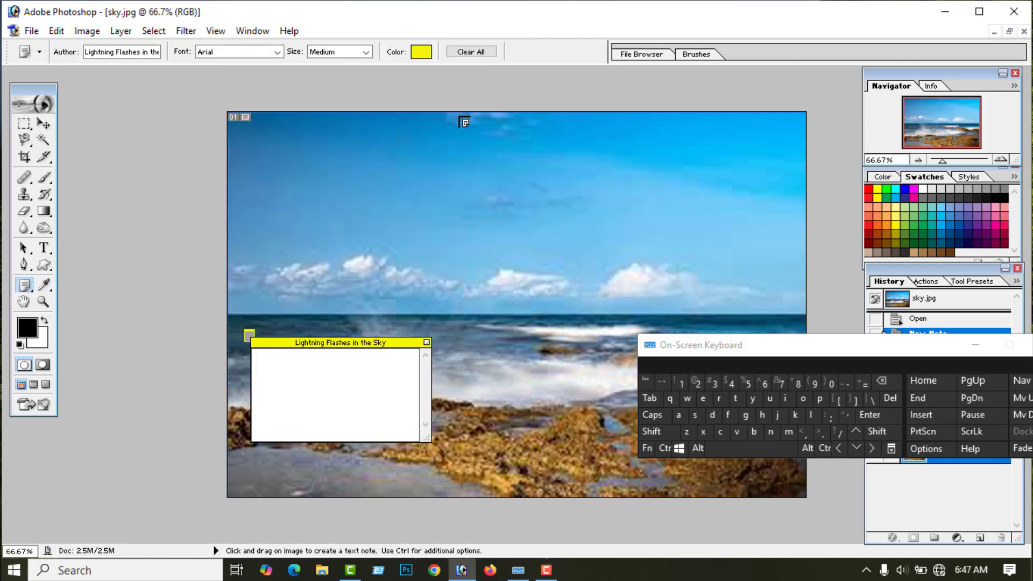
Write "1 sky image" as the first line of the yellow note.
drag(915, 345, 967, 344)
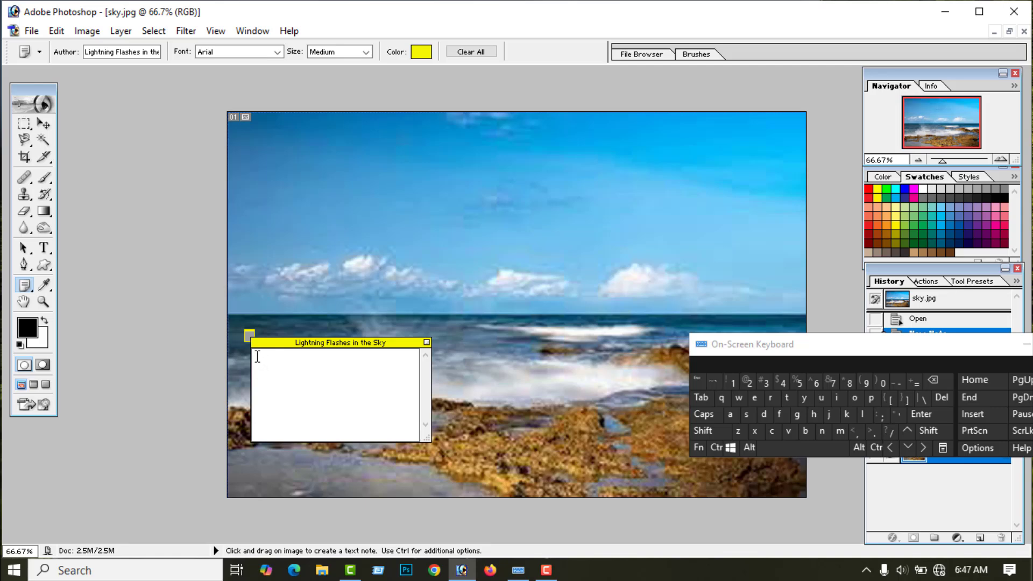
click(732, 381)
click(745, 414)
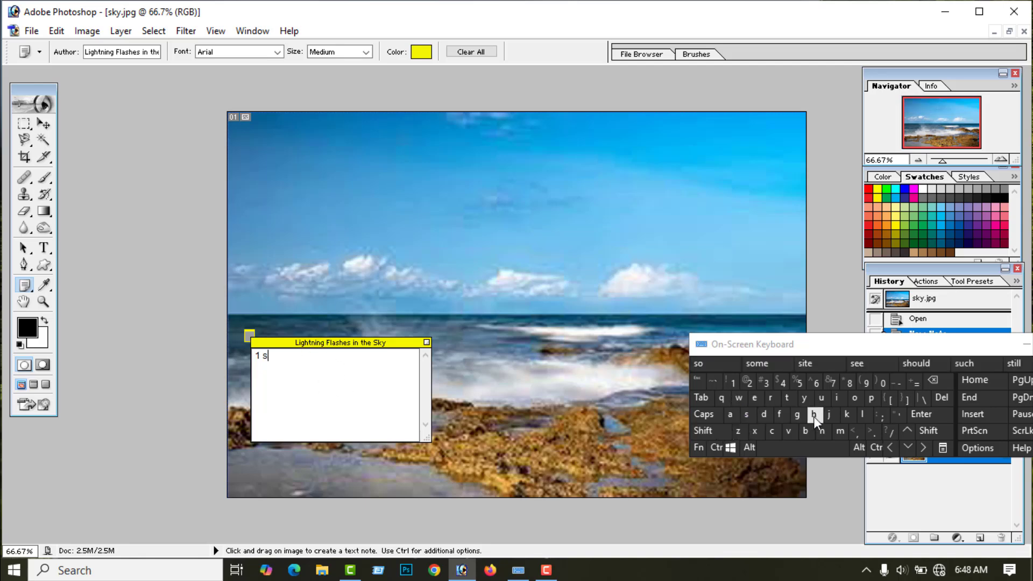
click(847, 413)
click(804, 398)
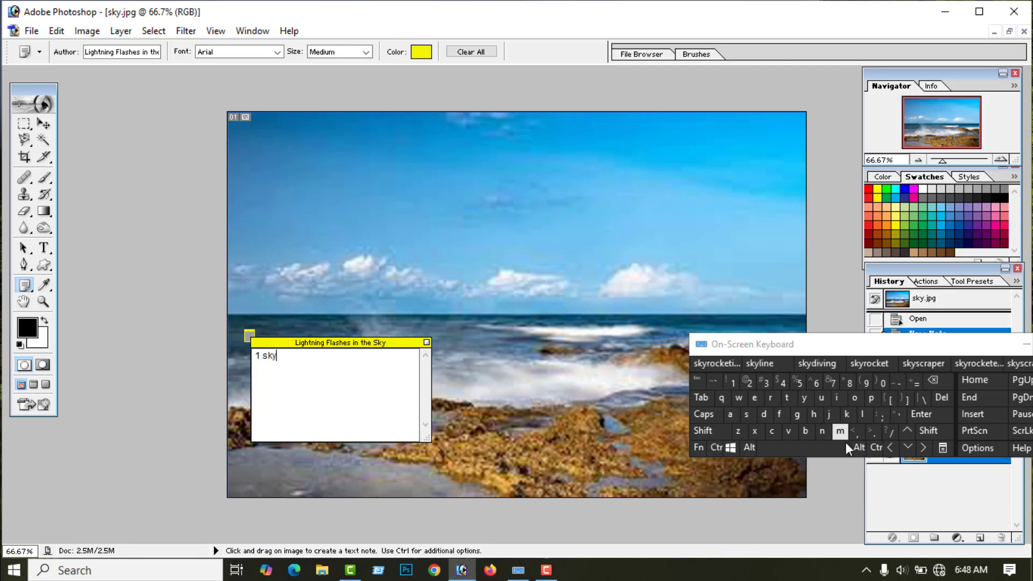
click(818, 445)
click(837, 399)
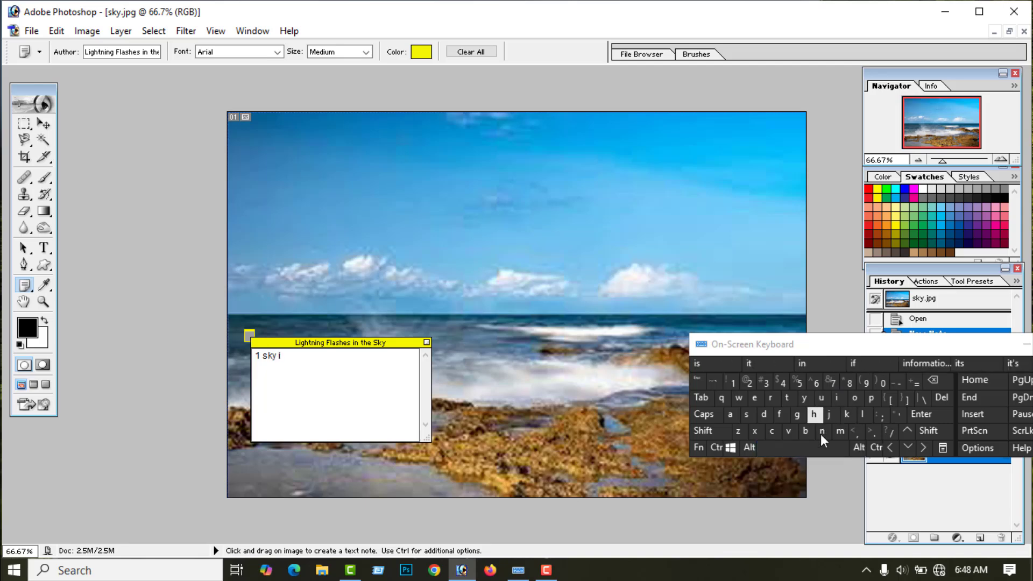
click(837, 432)
click(730, 414)
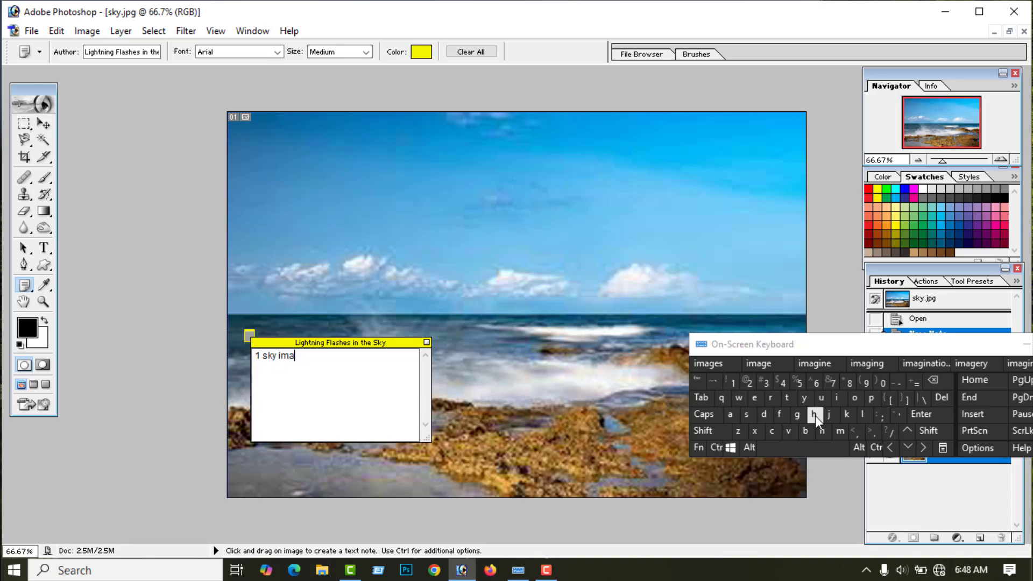
click(755, 397)
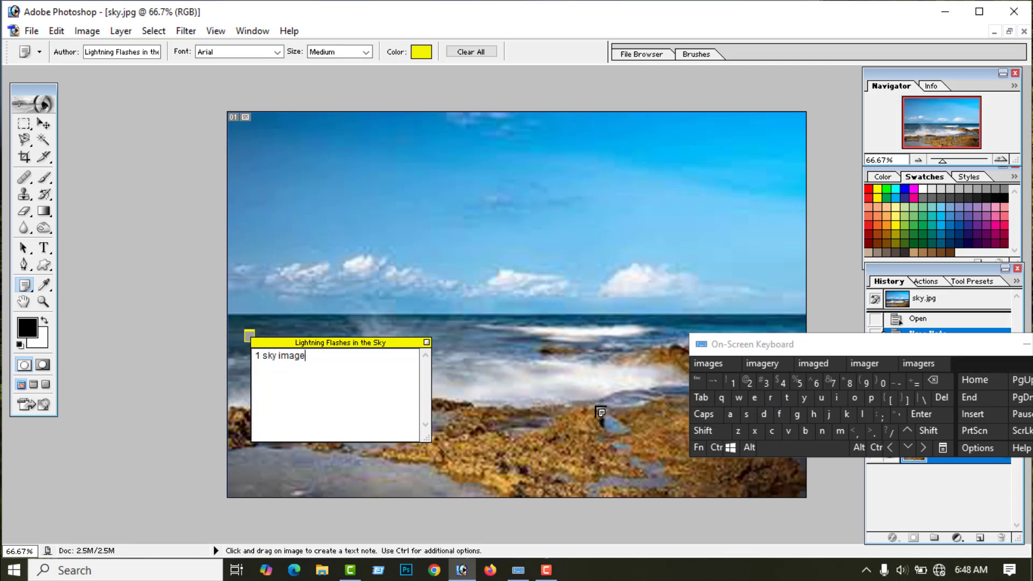
Begin the note's second line with "2", and select the entire sky down to the horizon with the Magic Wand.
click(932, 413)
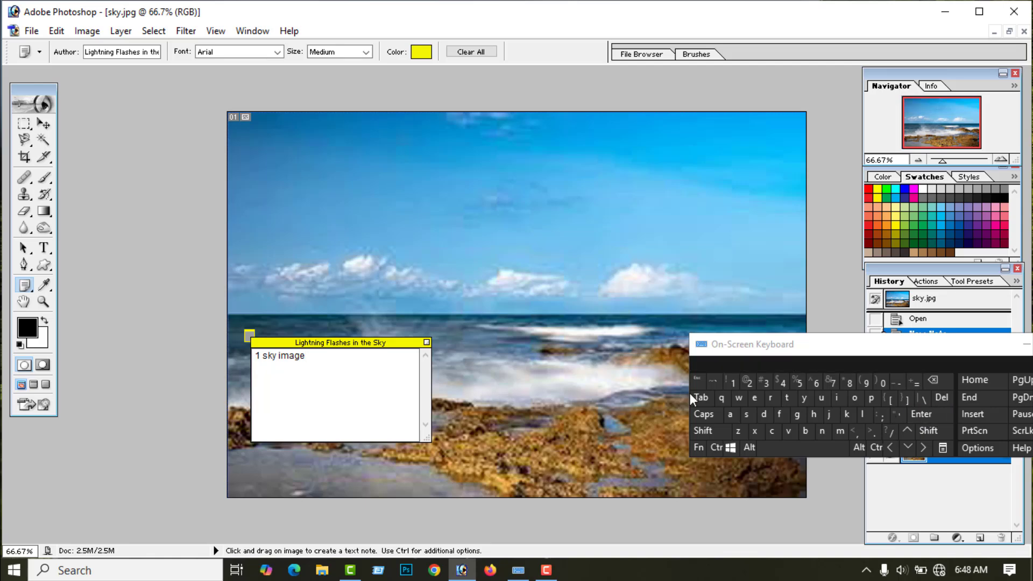
click(750, 383)
click(43, 142)
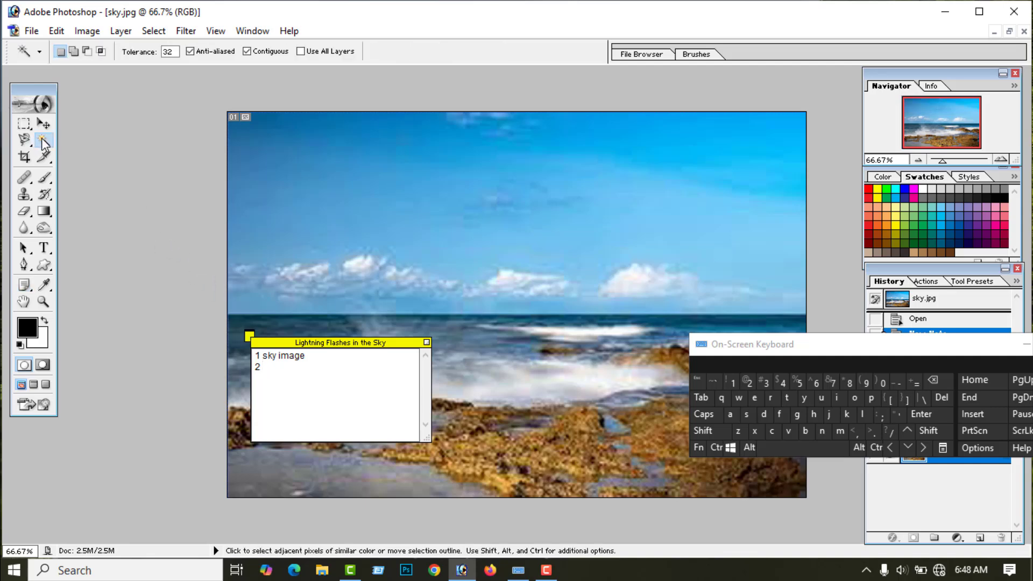
click(357, 199)
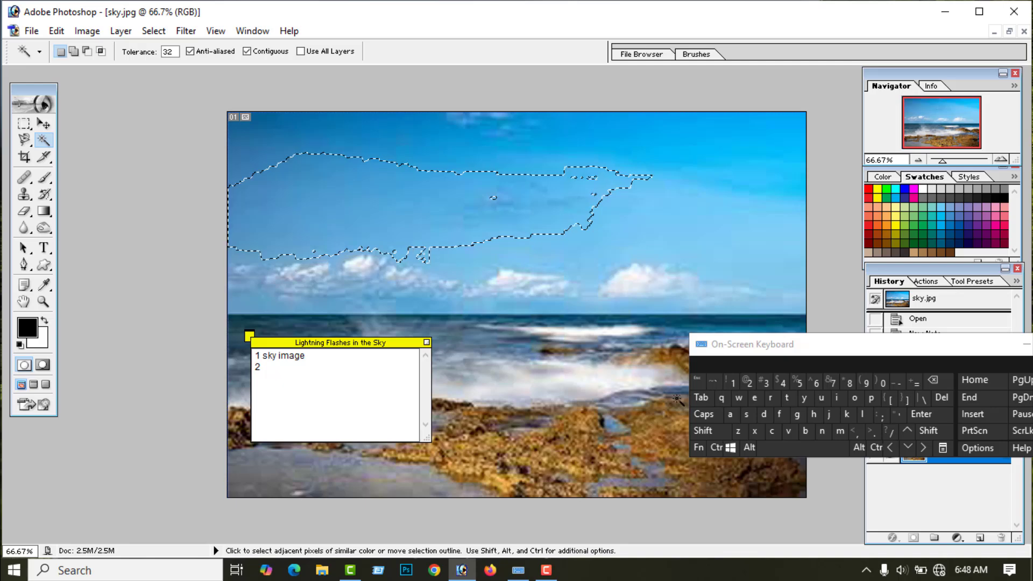
key(shift)
shift+click(496, 200)
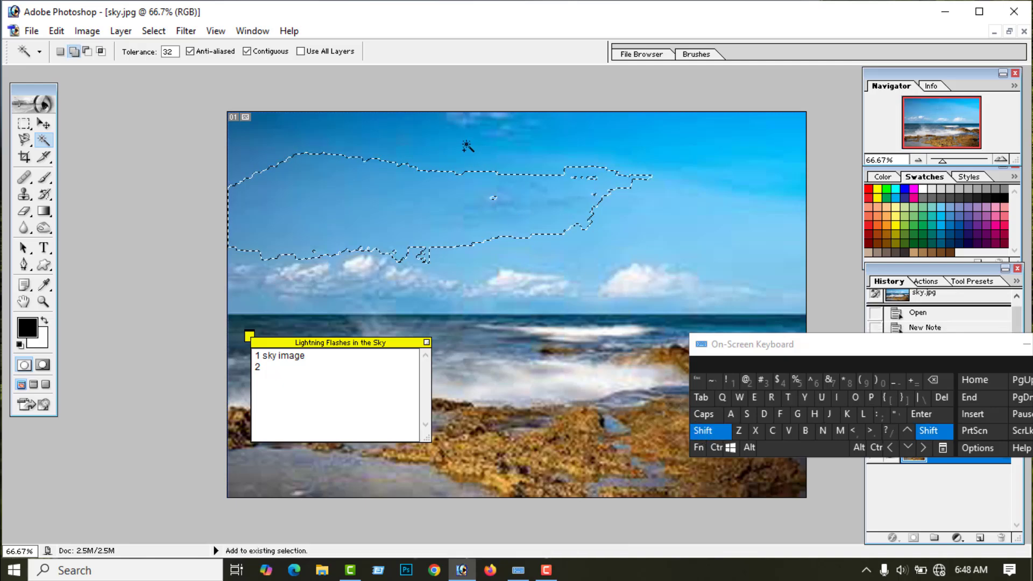
shift+click(261, 143)
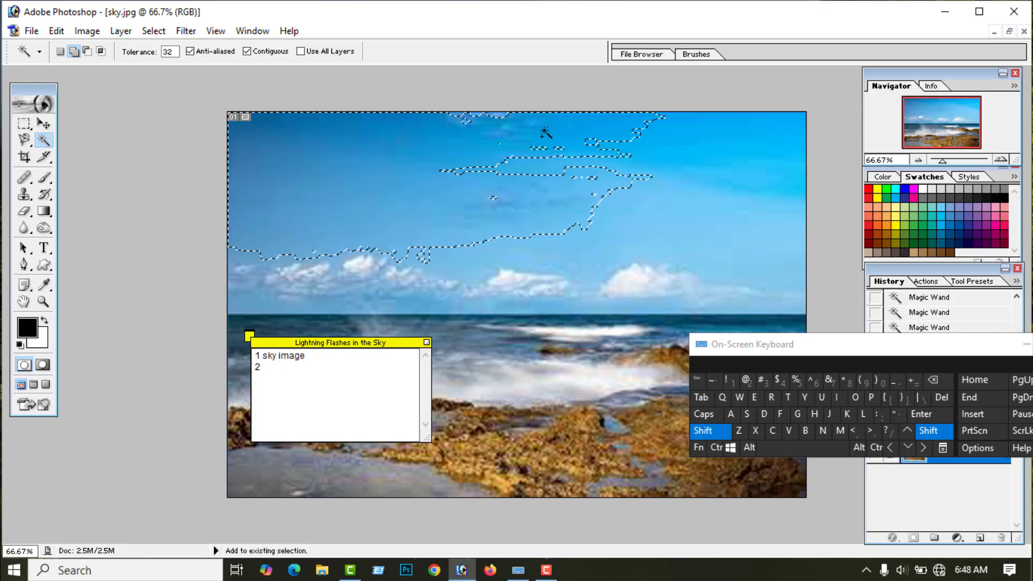
shift+click(631, 244)
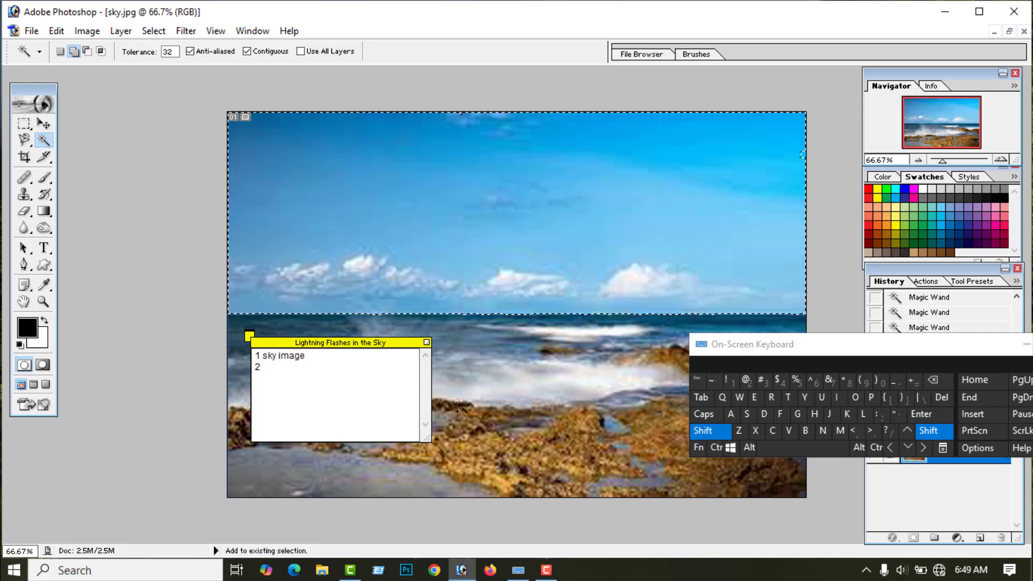
Complete the note's second line as "2 magic wand tool selection".
click(267, 370)
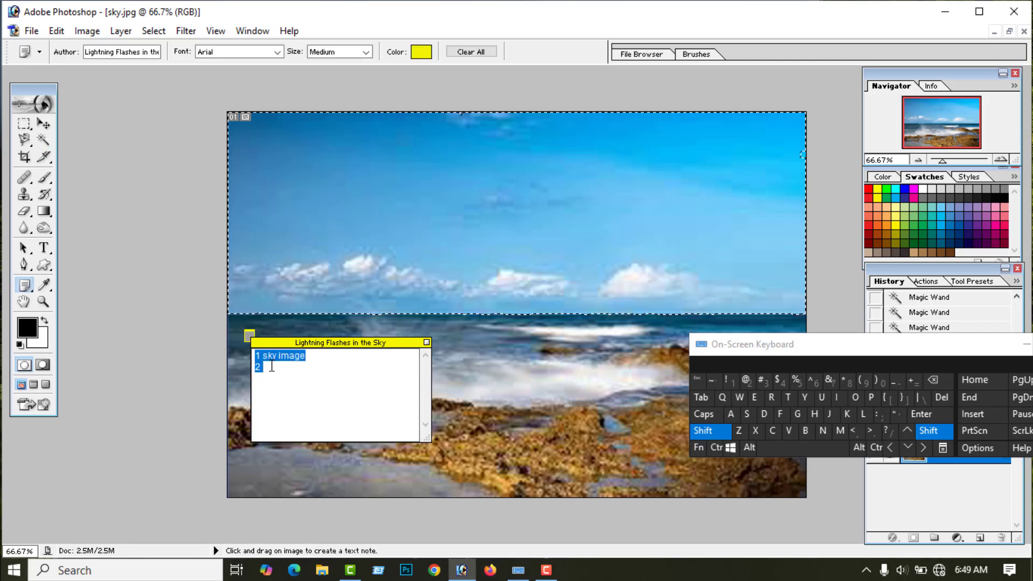
click(840, 430)
click(731, 414)
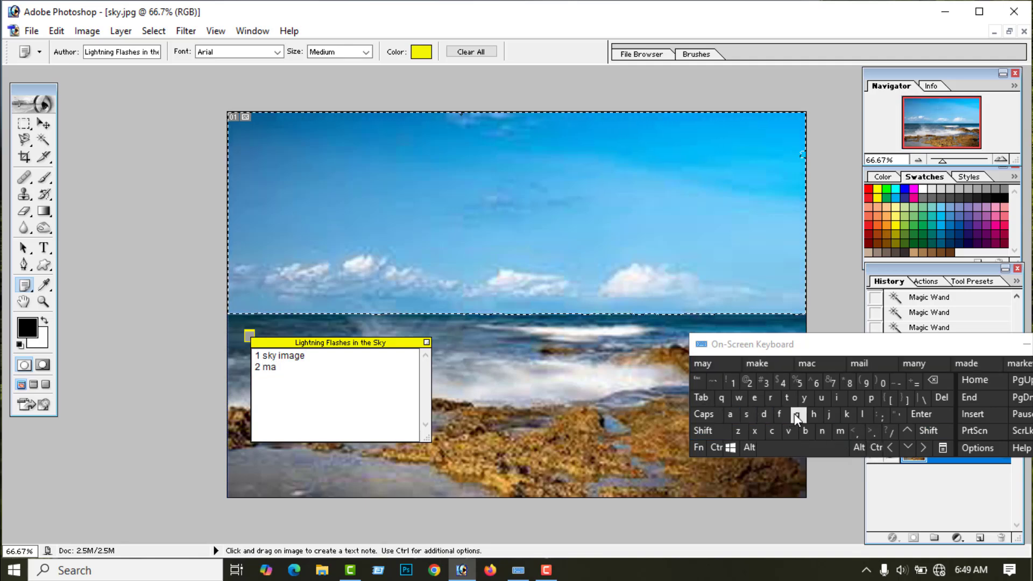
click(797, 414)
click(837, 399)
click(774, 431)
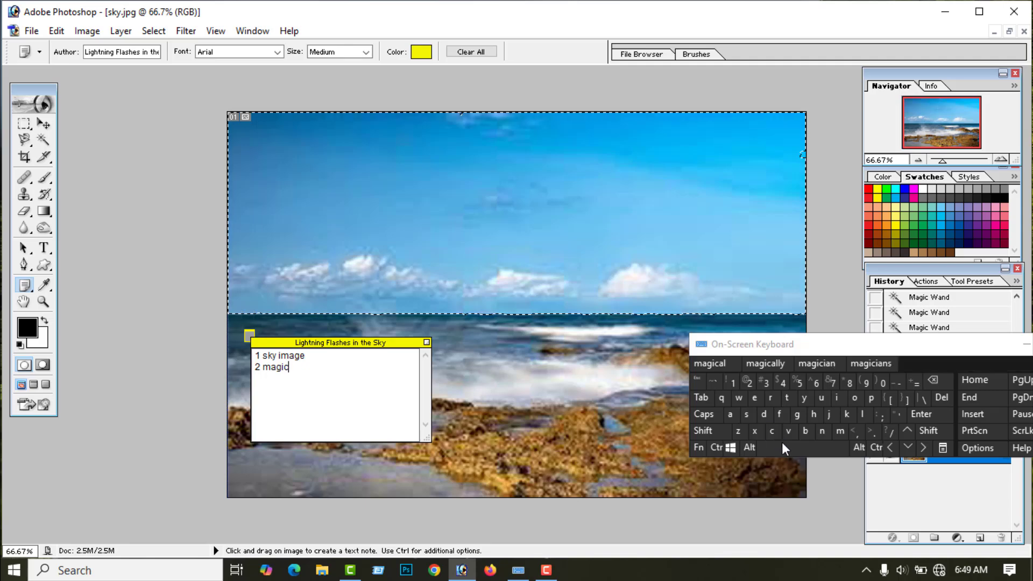
click(785, 447)
click(739, 398)
click(731, 413)
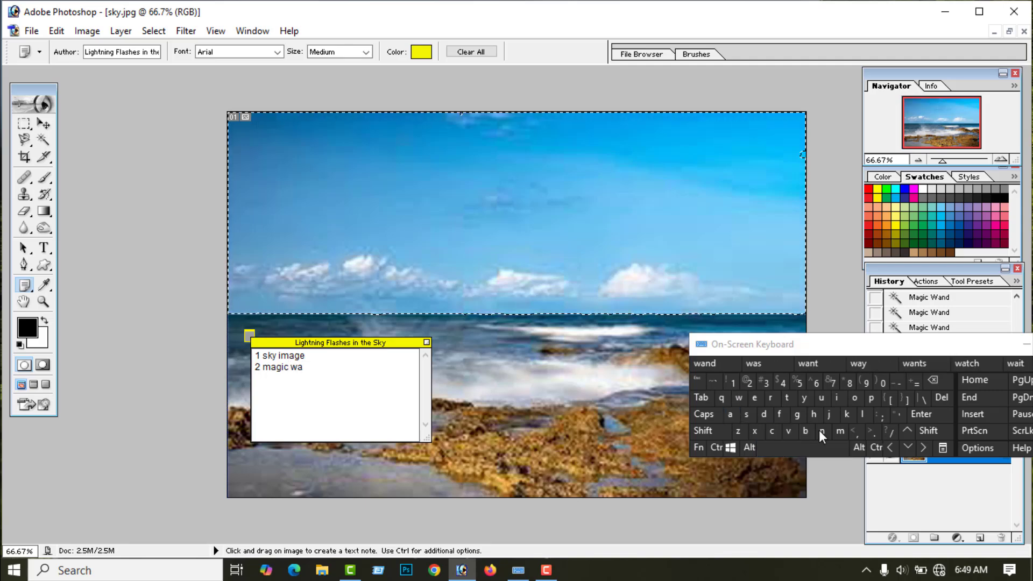
click(822, 430)
click(764, 414)
click(789, 447)
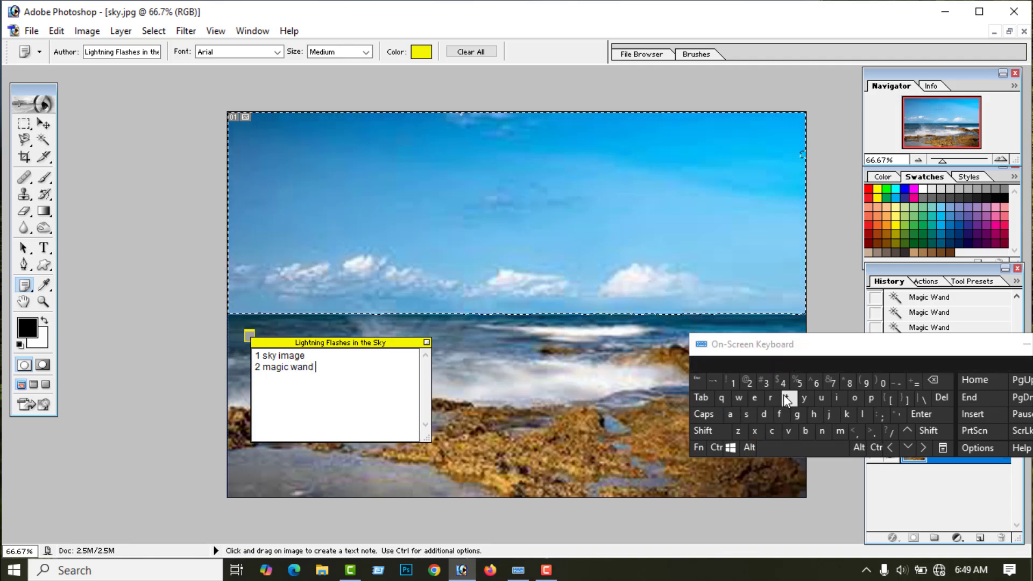
click(787, 398)
click(855, 399)
click(855, 398)
click(861, 414)
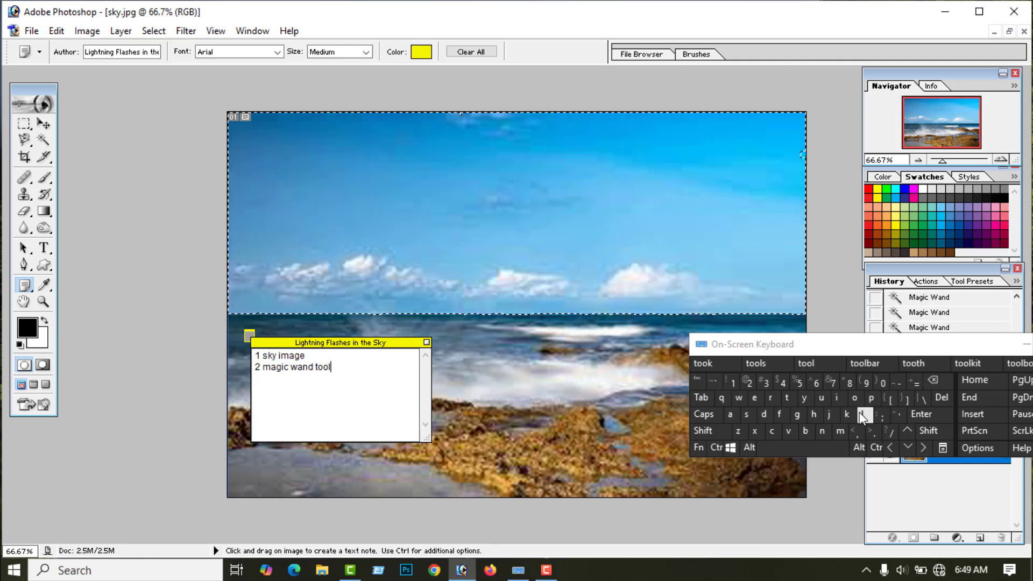
click(807, 447)
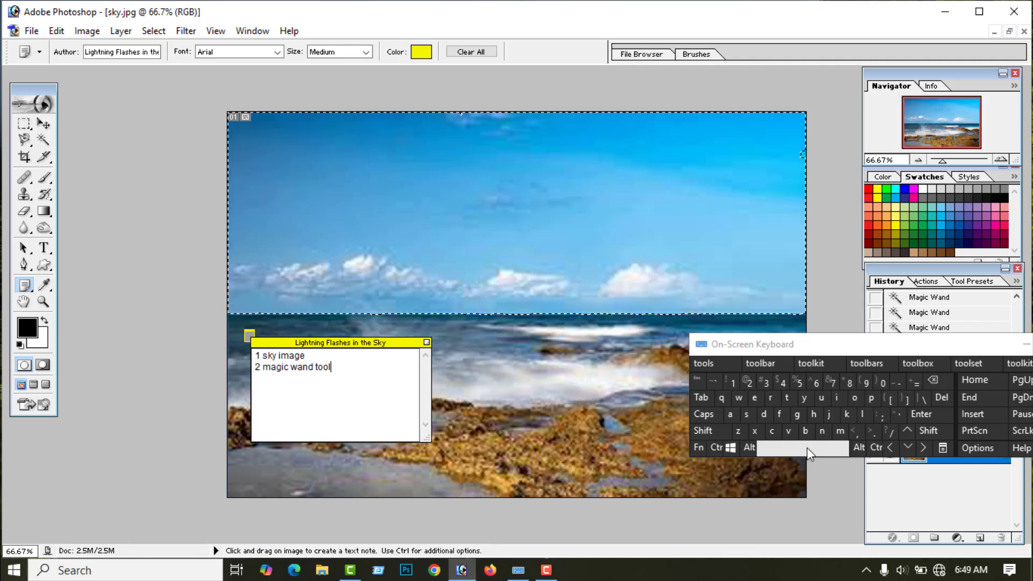
click(746, 415)
click(755, 399)
click(861, 413)
click(756, 398)
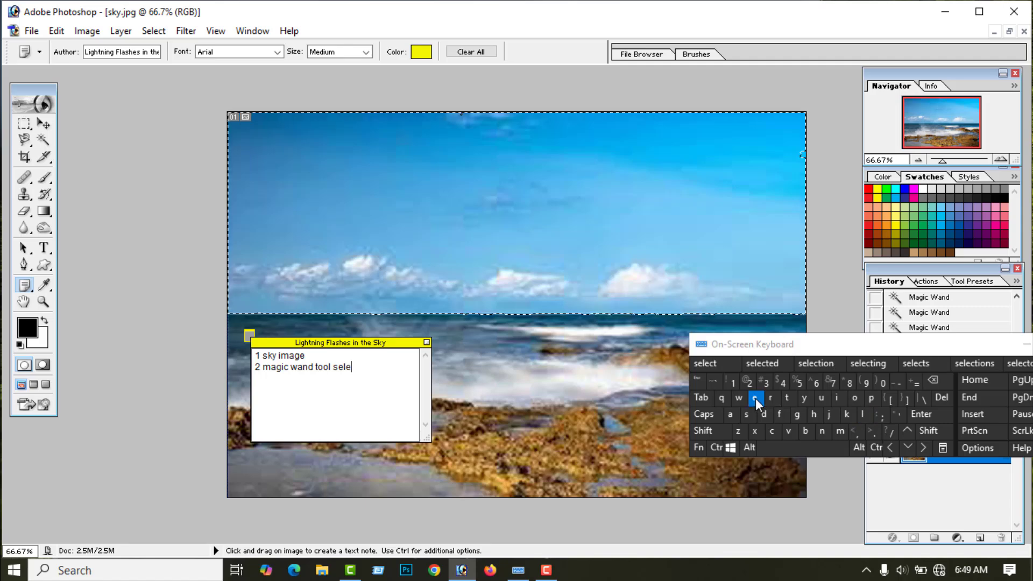
click(772, 431)
click(787, 398)
click(838, 398)
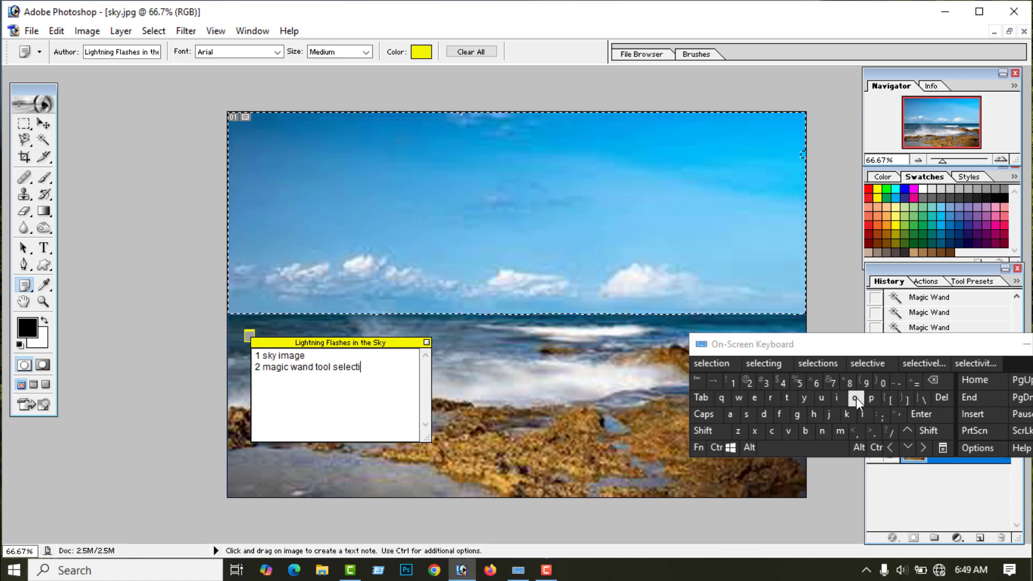
click(856, 398)
click(823, 431)
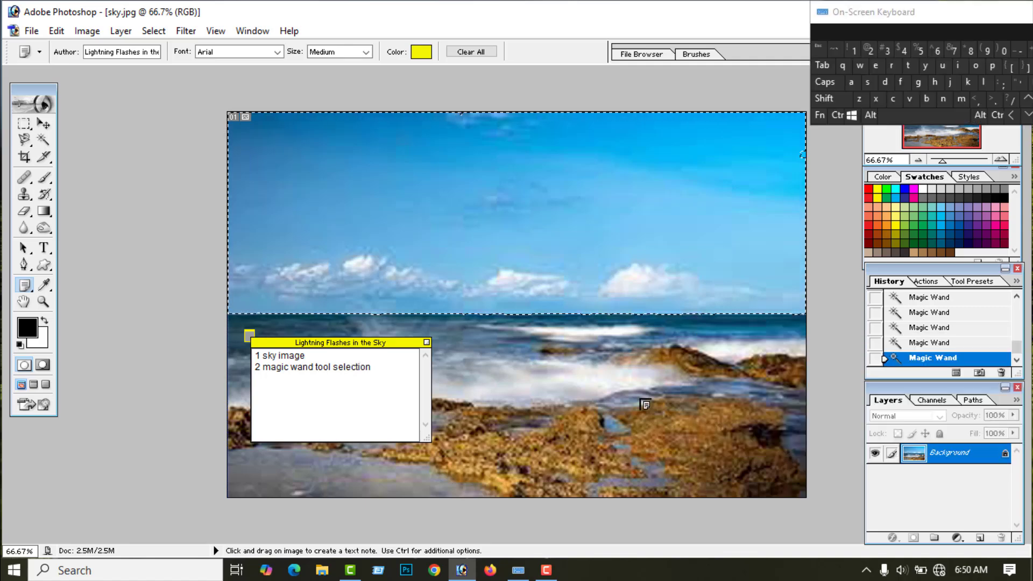
Create a new empty layer above the background and record it in the note's third line as "3 new layer".
click(981, 538)
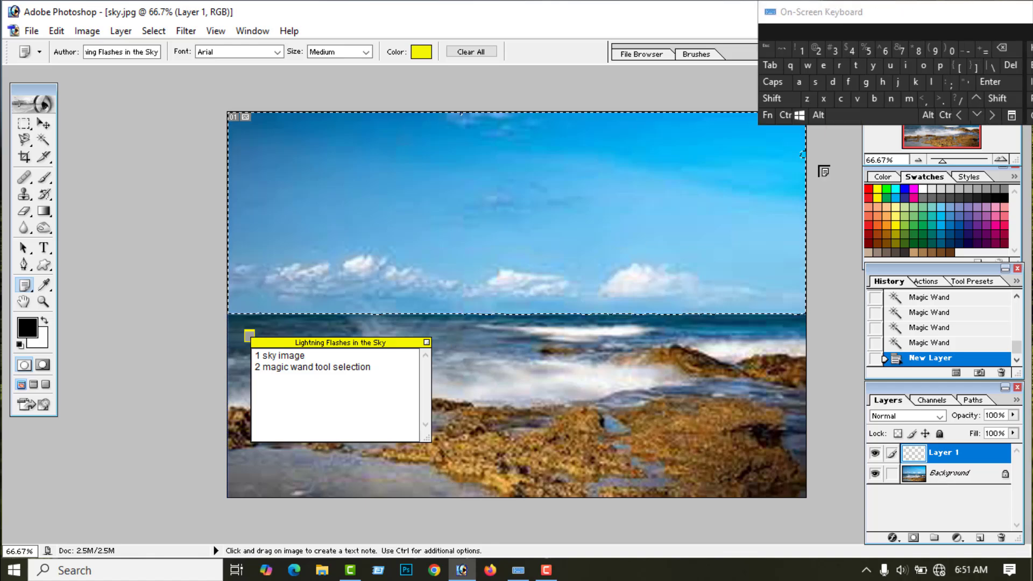
click(834, 50)
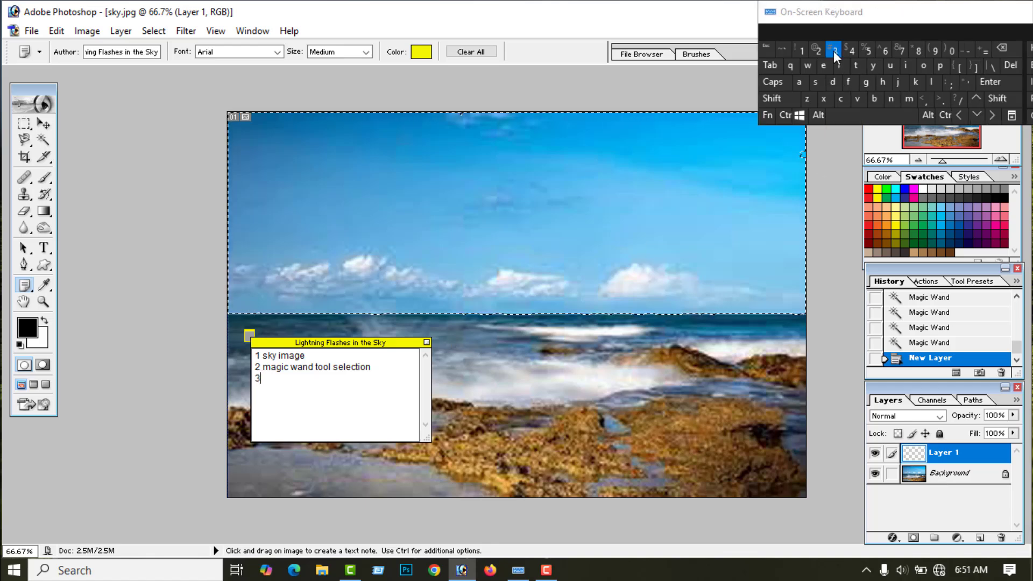
click(871, 115)
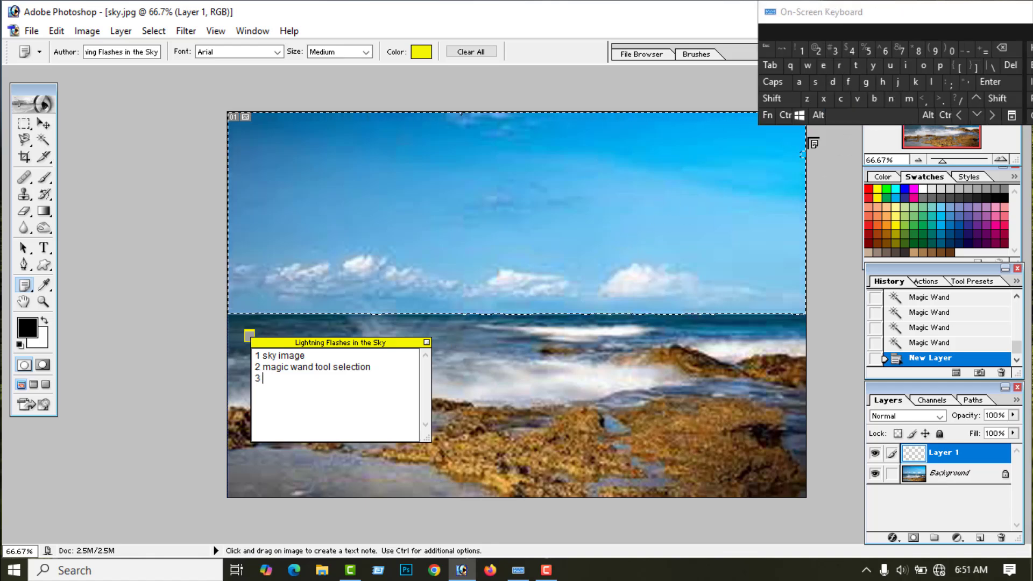
click(892, 99)
click(824, 65)
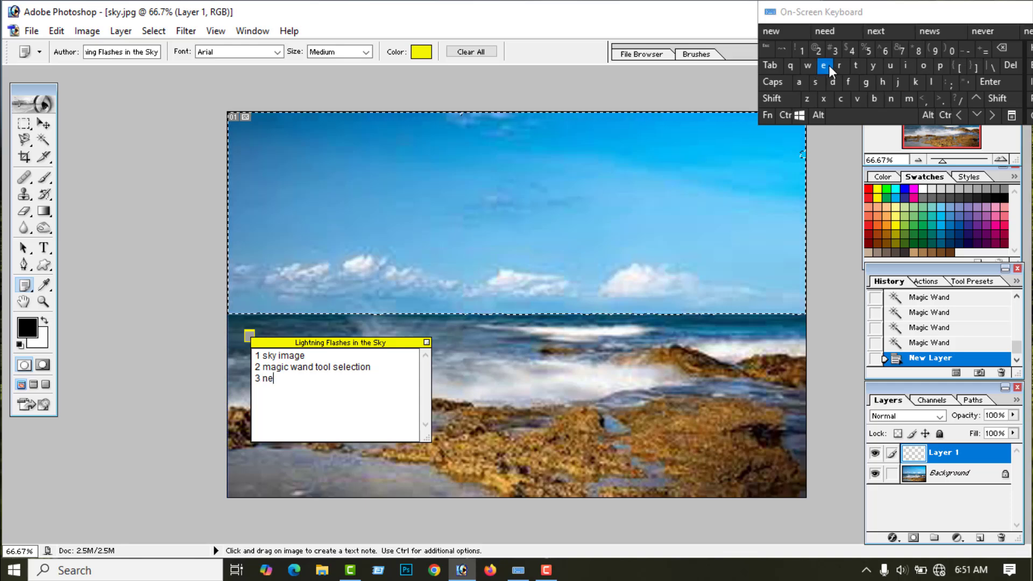
click(809, 66)
click(850, 113)
click(933, 80)
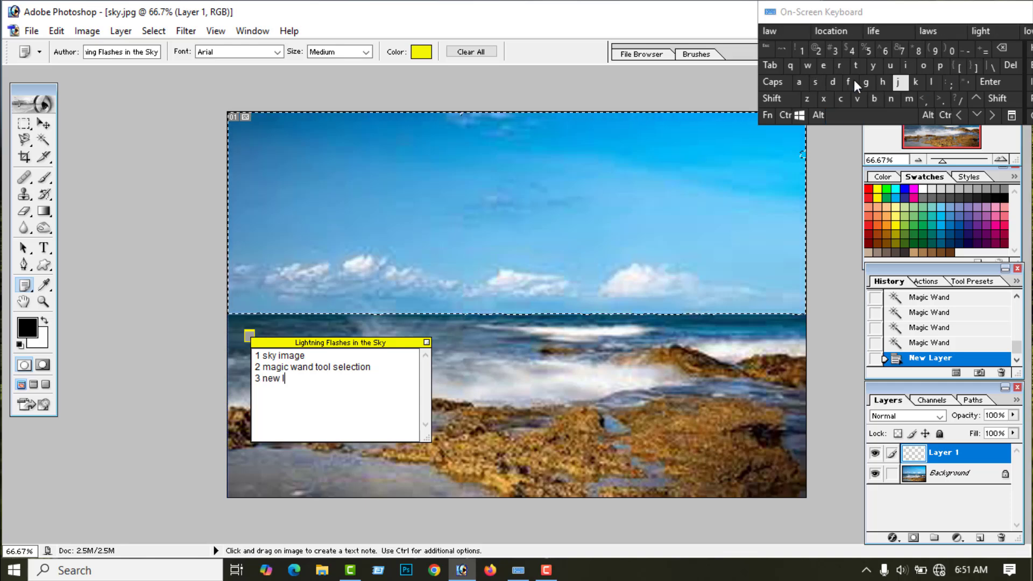
click(799, 82)
click(873, 66)
click(824, 65)
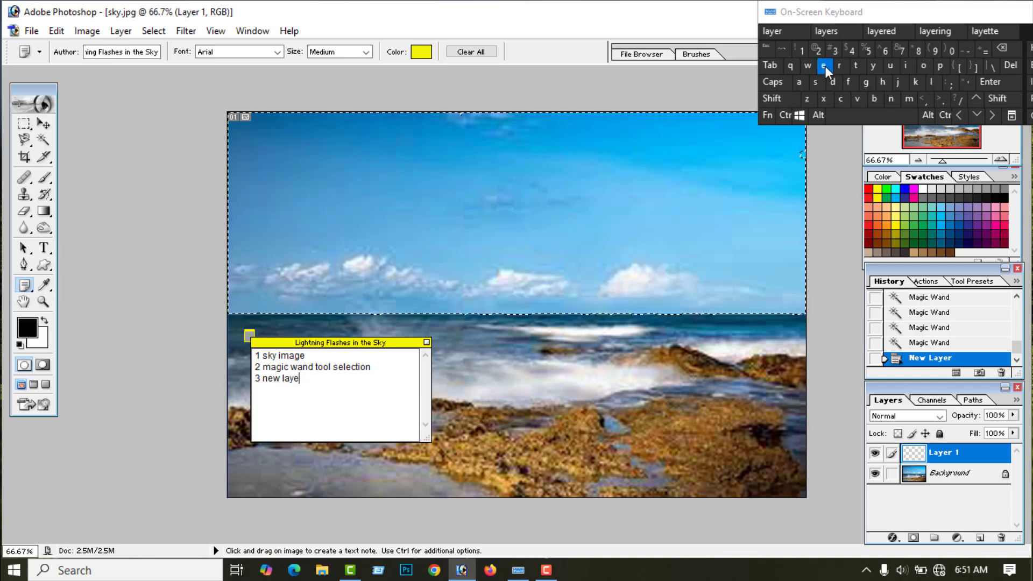
click(840, 66)
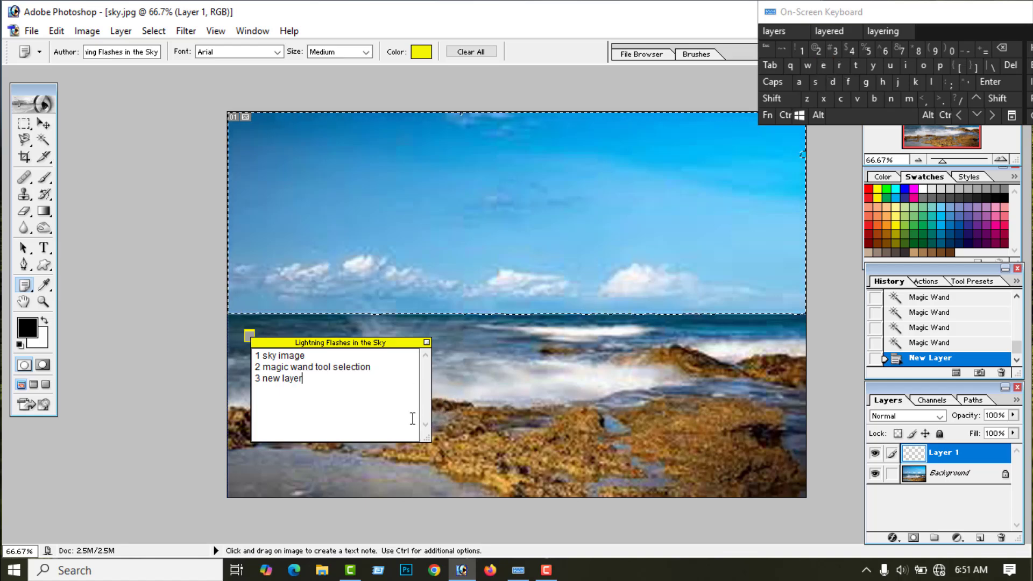
click(991, 86)
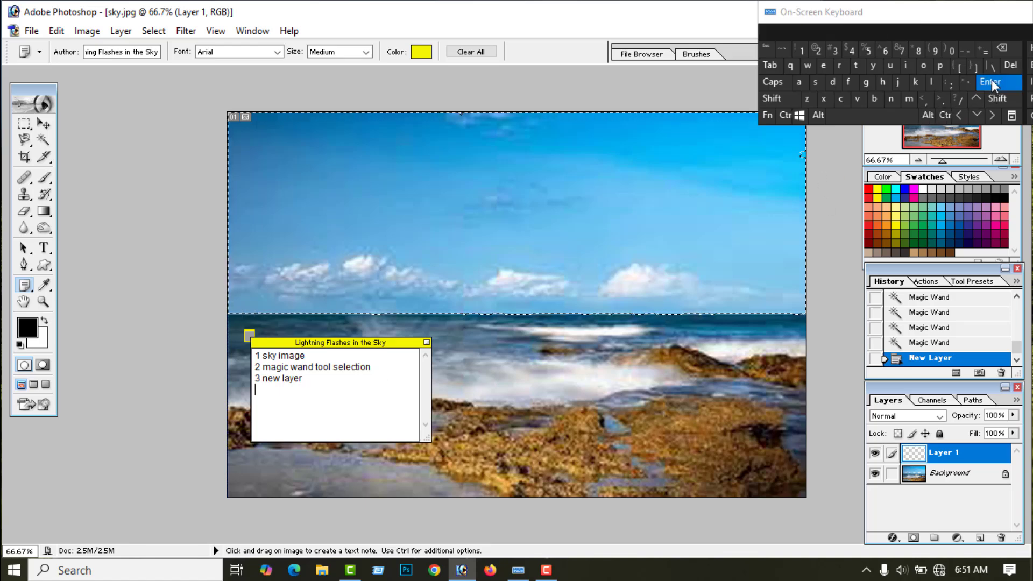
Fill the sky selection on the new layer with a linear black-to-white gradient running from the image's top edge down to the horizon.
click(47, 213)
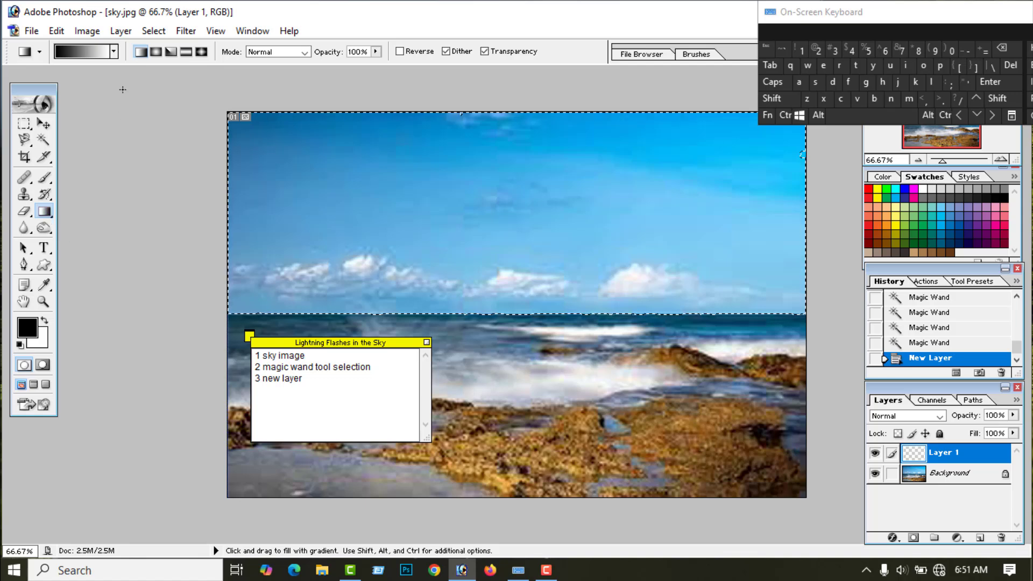
click(113, 52)
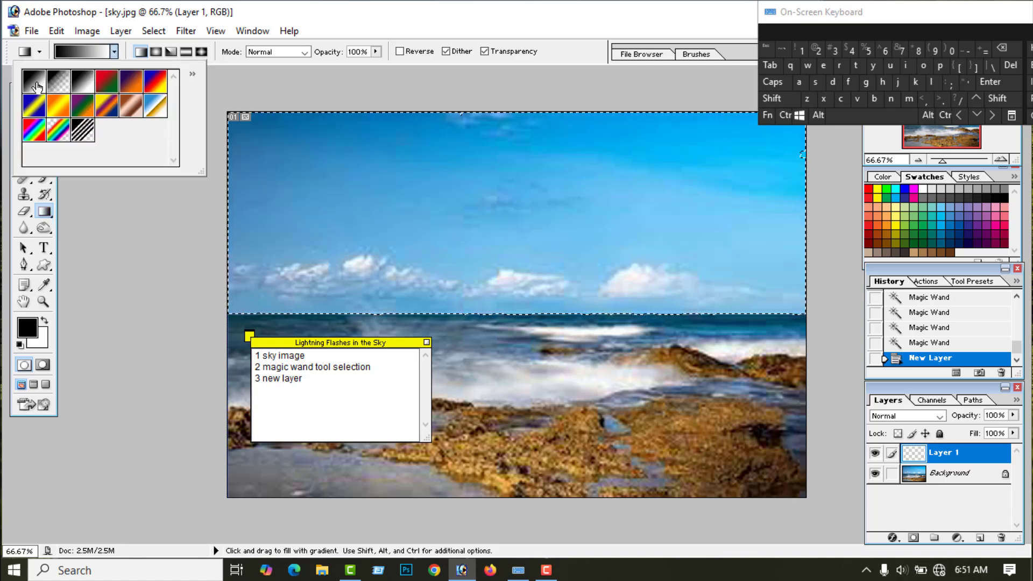
click(36, 84)
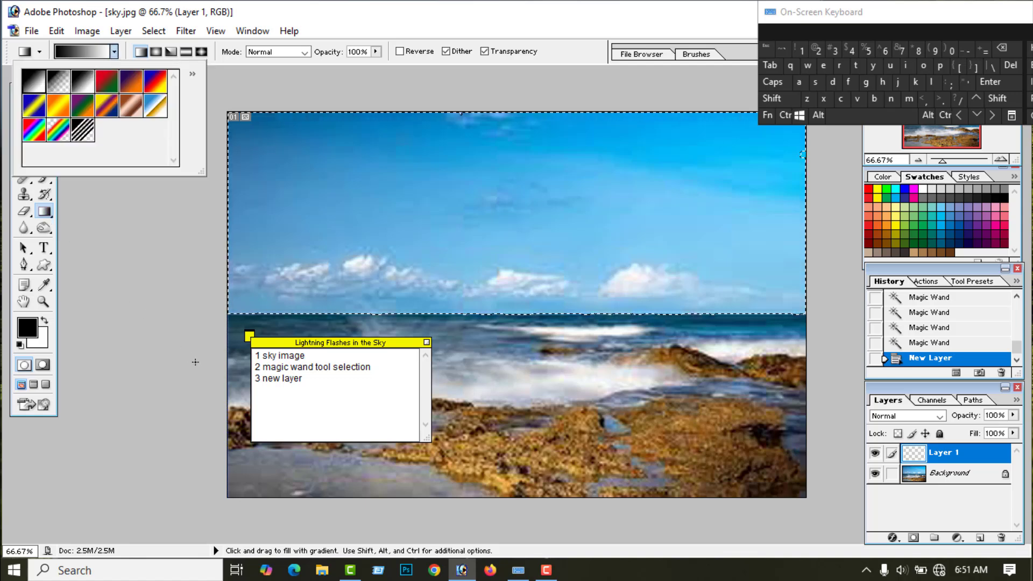
click(528, 115)
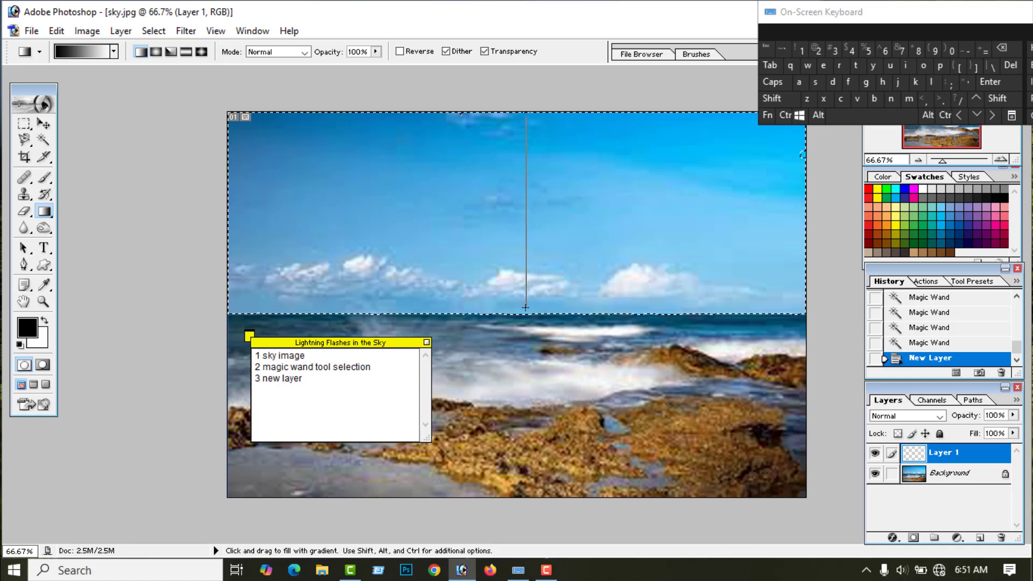
drag(526, 308, 524, 306)
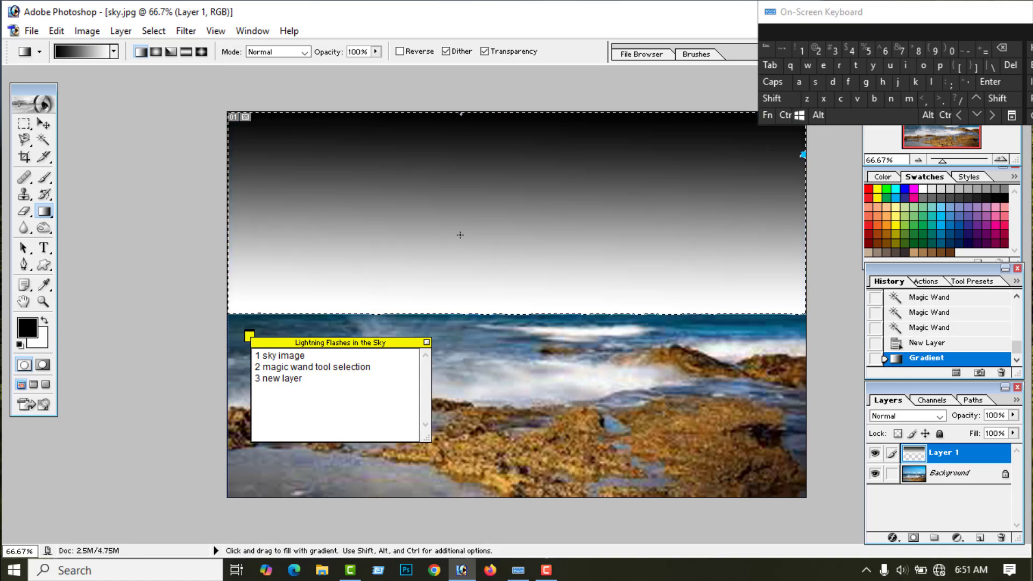
Add a fourth line to the Lightning Flashes in the Sky note reading "4 gradient tool".
click(291, 387)
click(995, 82)
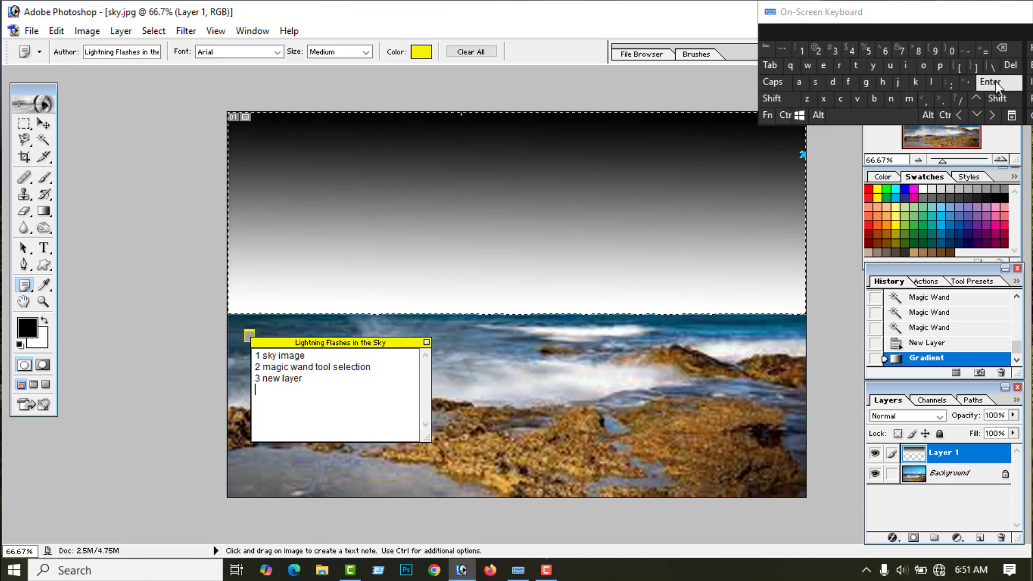
click(851, 52)
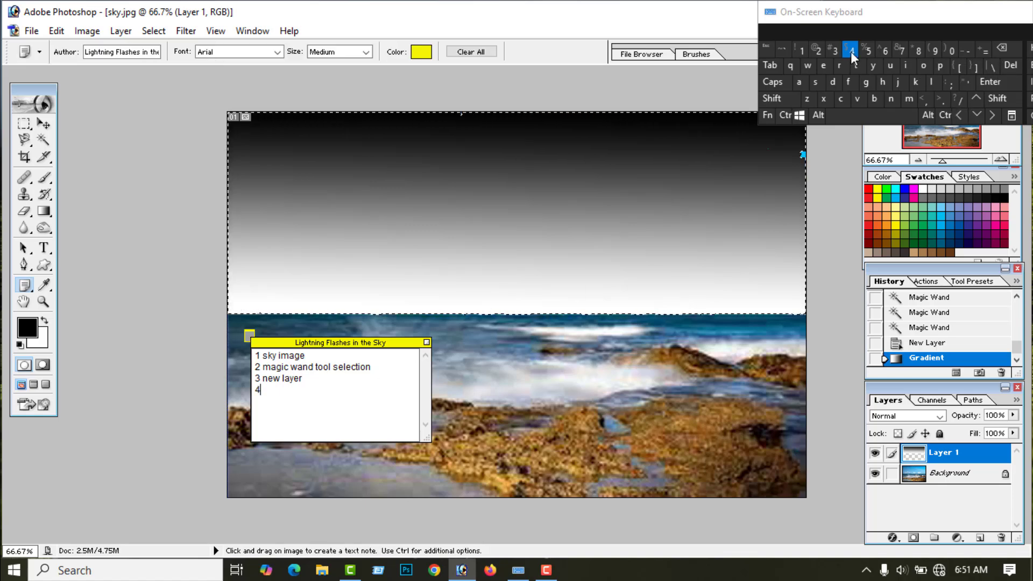
click(849, 111)
click(868, 83)
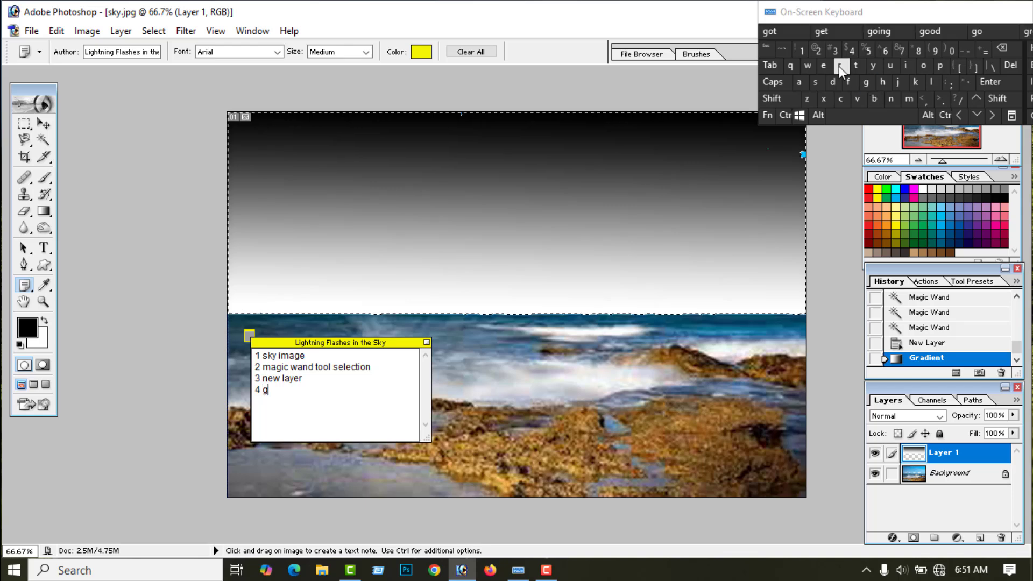
click(839, 66)
click(799, 80)
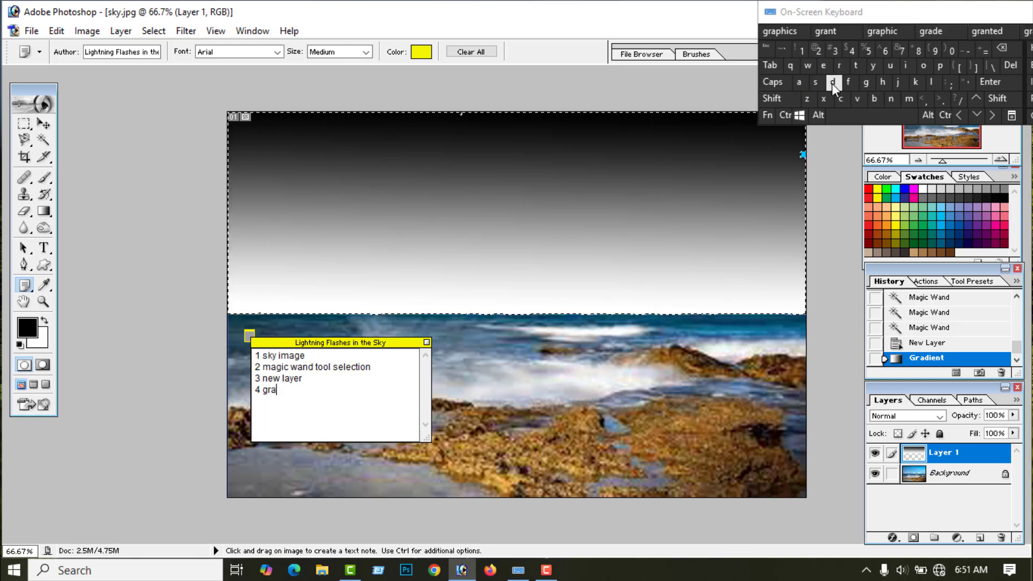
click(833, 82)
click(906, 66)
click(823, 66)
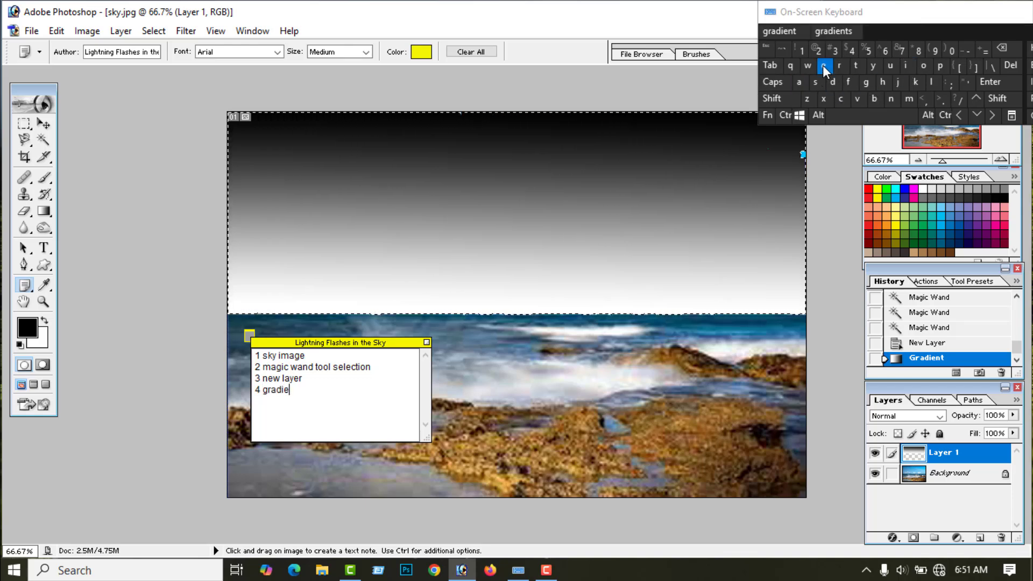
click(891, 98)
click(856, 66)
click(869, 114)
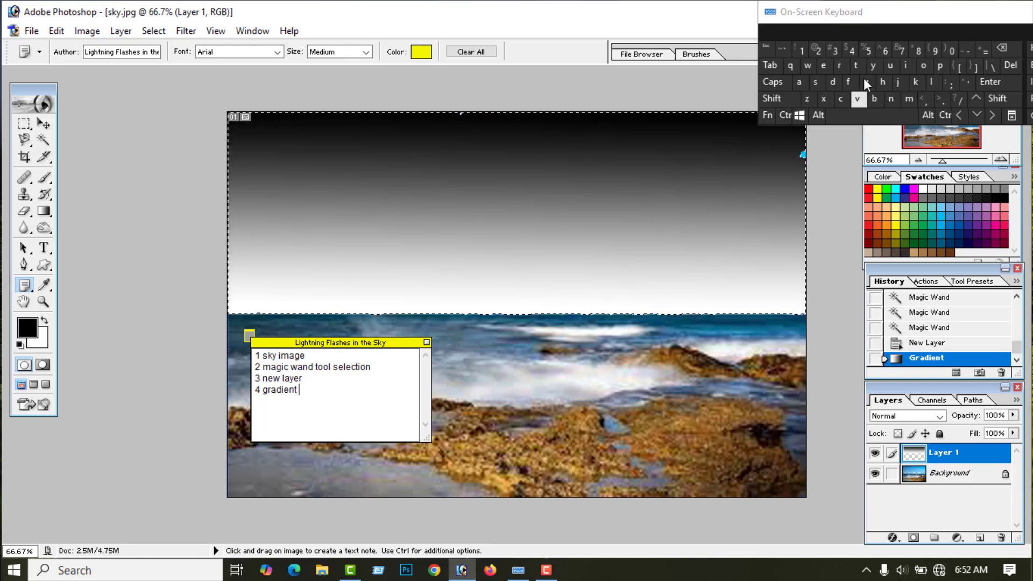
click(856, 66)
click(923, 65)
click(923, 66)
click(931, 82)
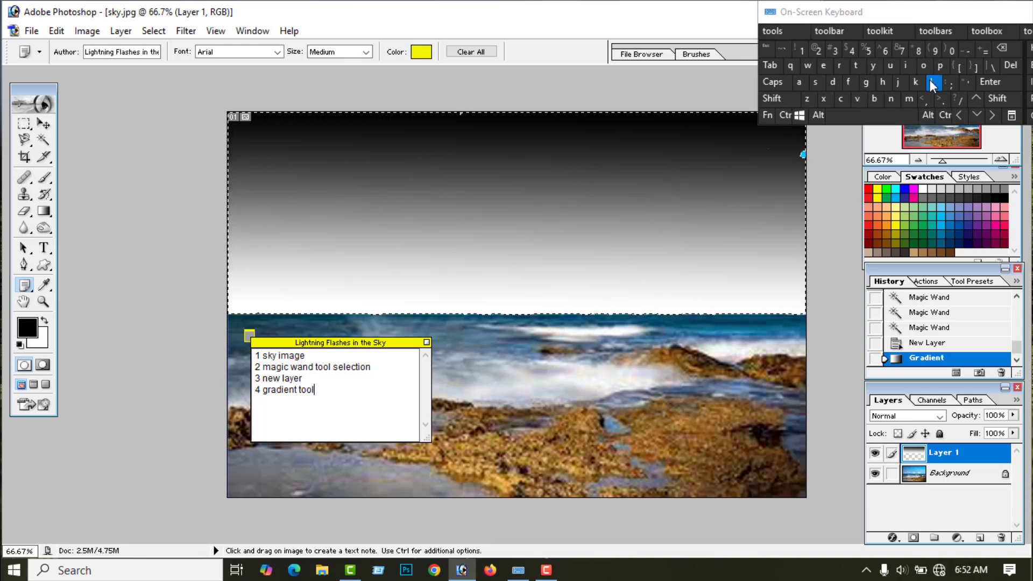
Extend the note's fourth line after "gradient tool" with "= black & white".
click(983, 51)
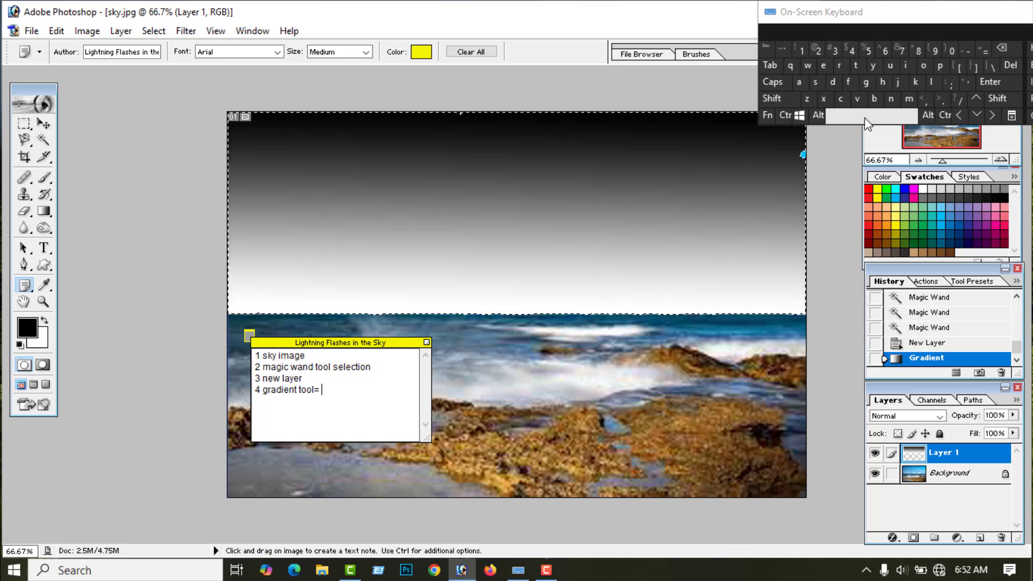
click(861, 115)
click(874, 98)
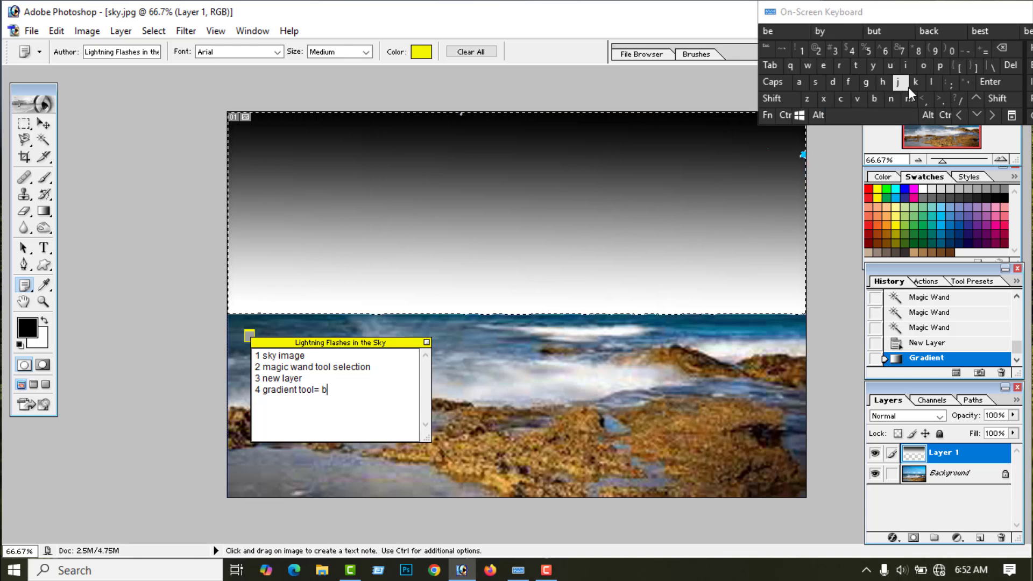
click(935, 81)
click(799, 81)
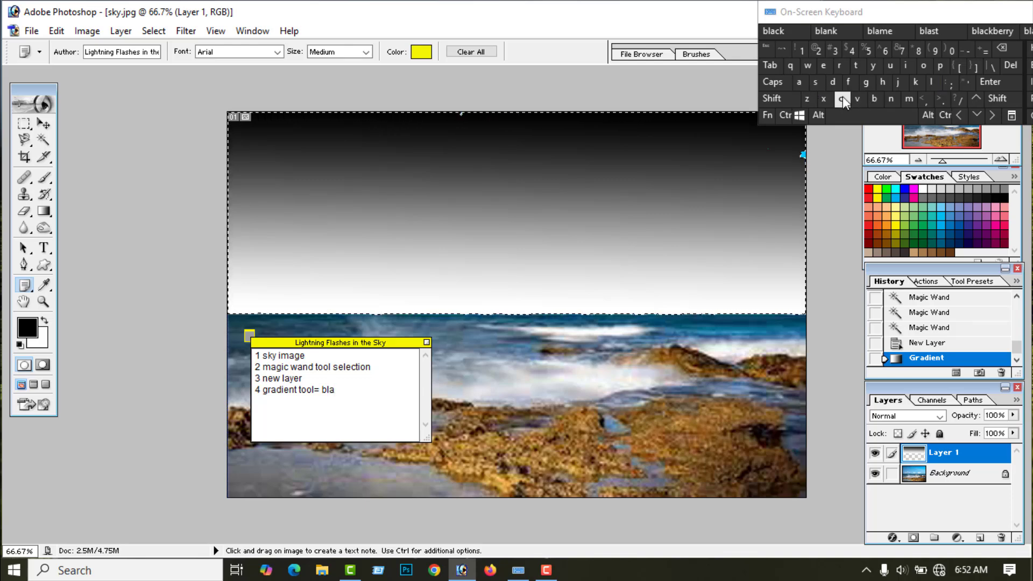
click(841, 99)
click(915, 83)
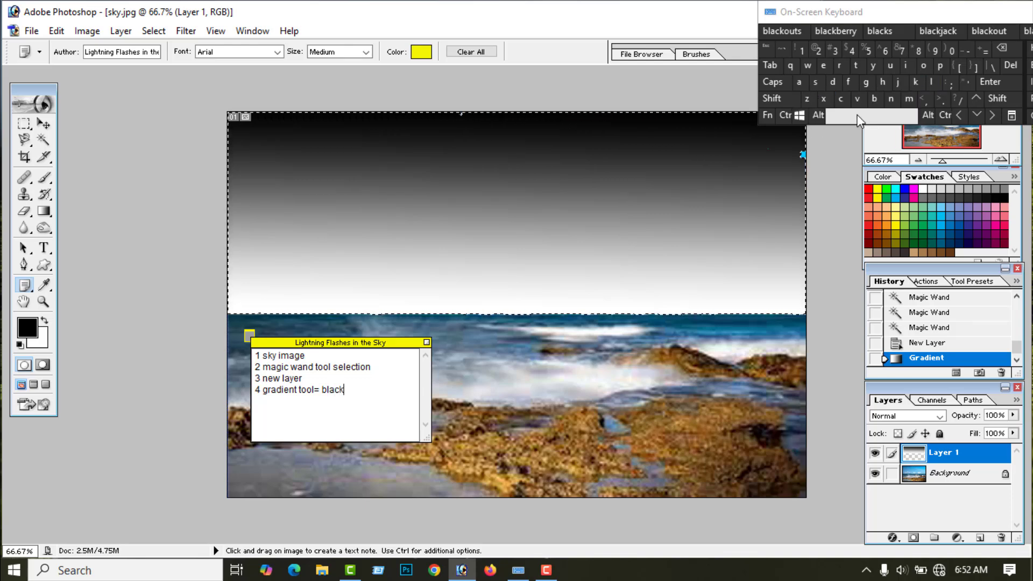
click(826, 116)
click(770, 98)
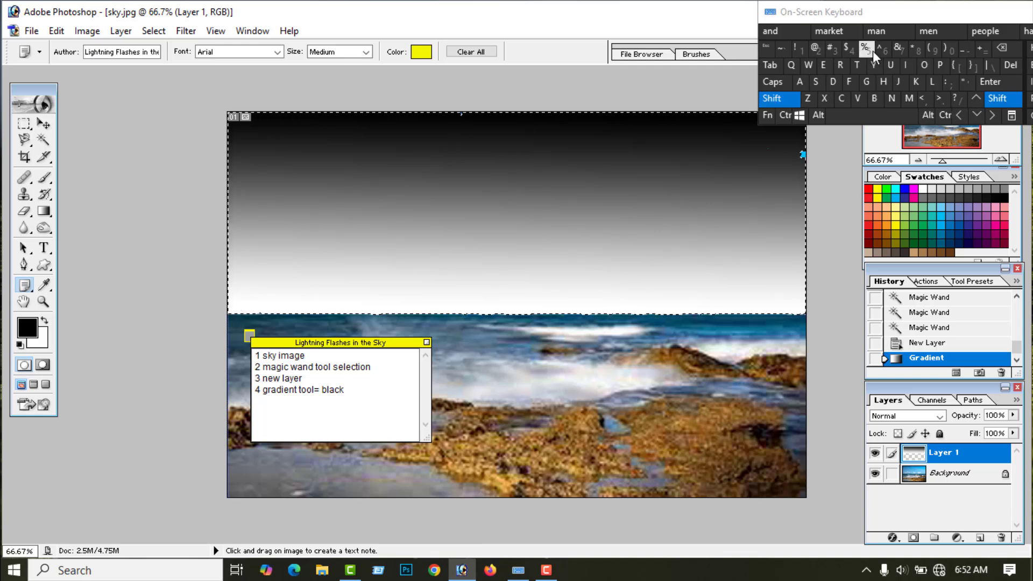
click(897, 48)
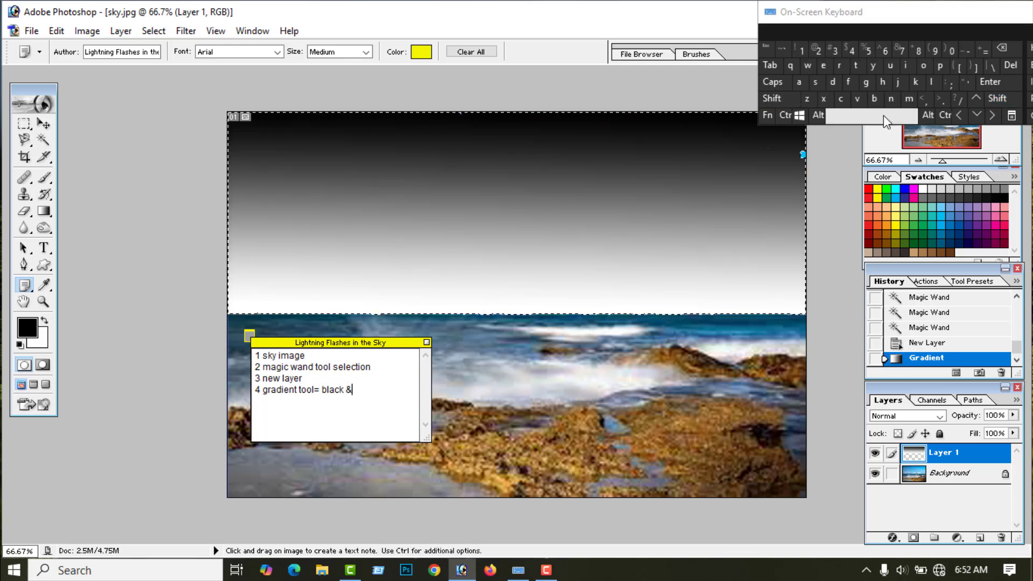
click(812, 66)
click(883, 82)
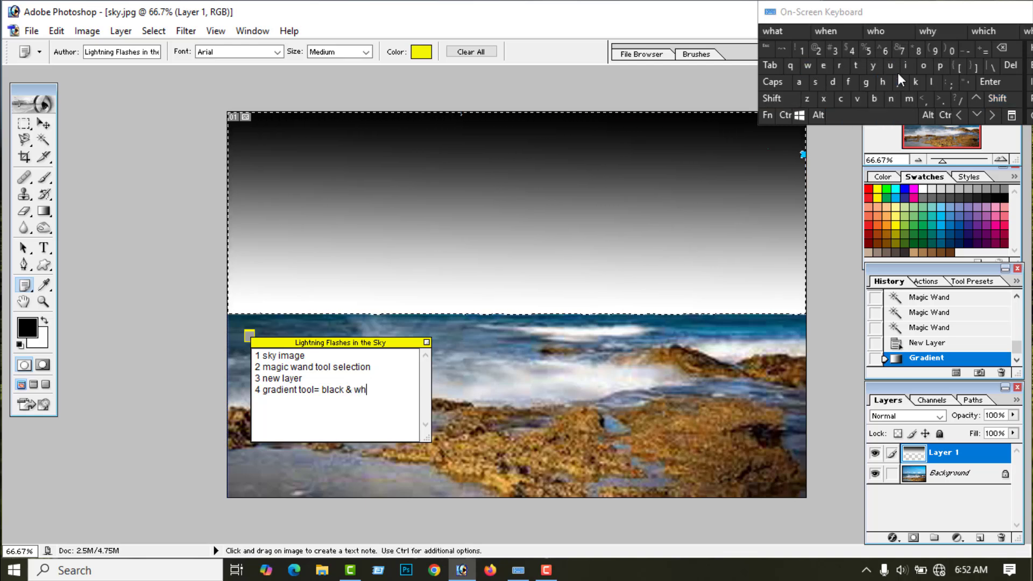
click(906, 65)
click(858, 67)
click(823, 65)
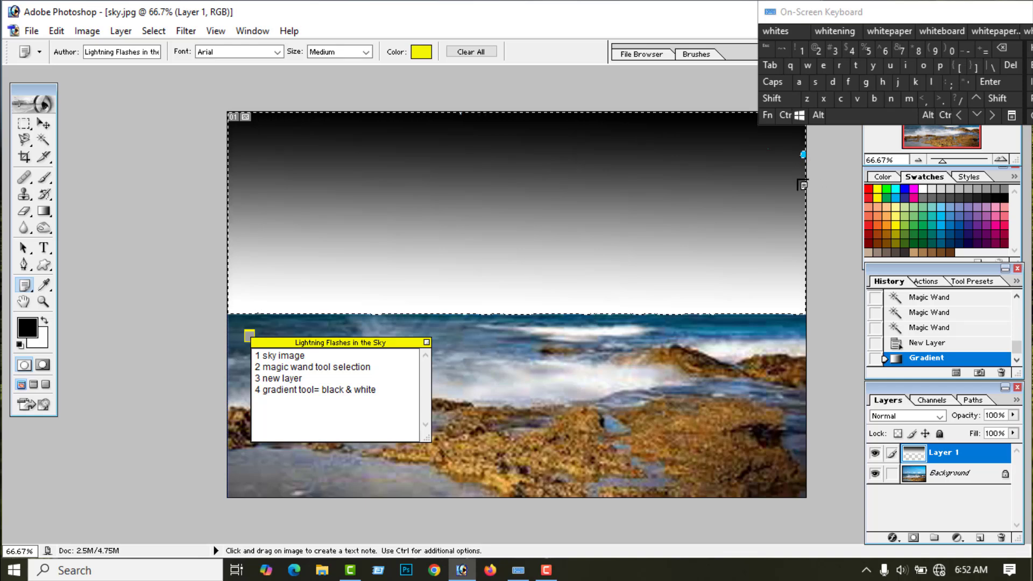
Finish the note's fourth line with "-drug" and begin a fifth line with "5".
click(967, 50)
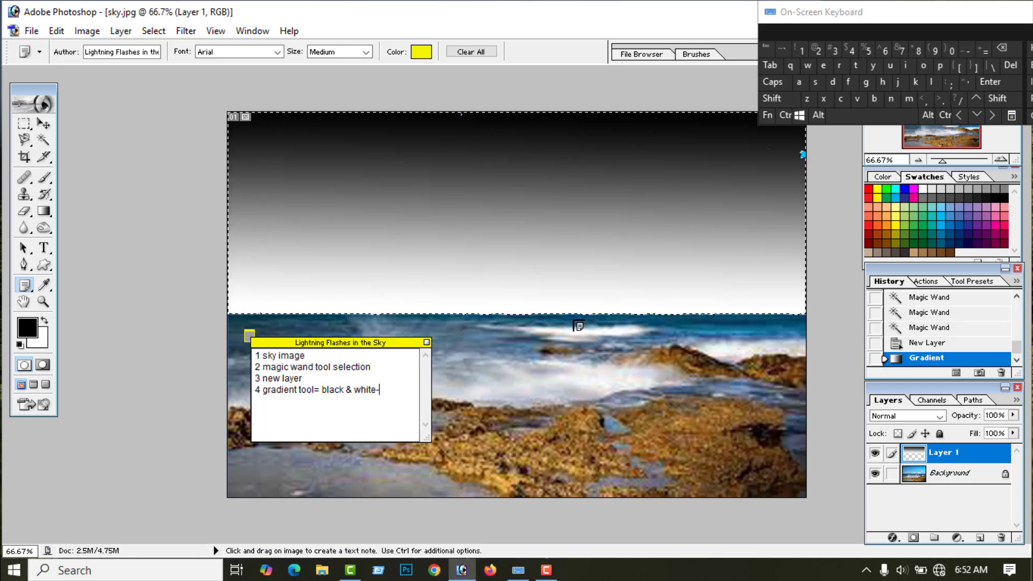
click(833, 84)
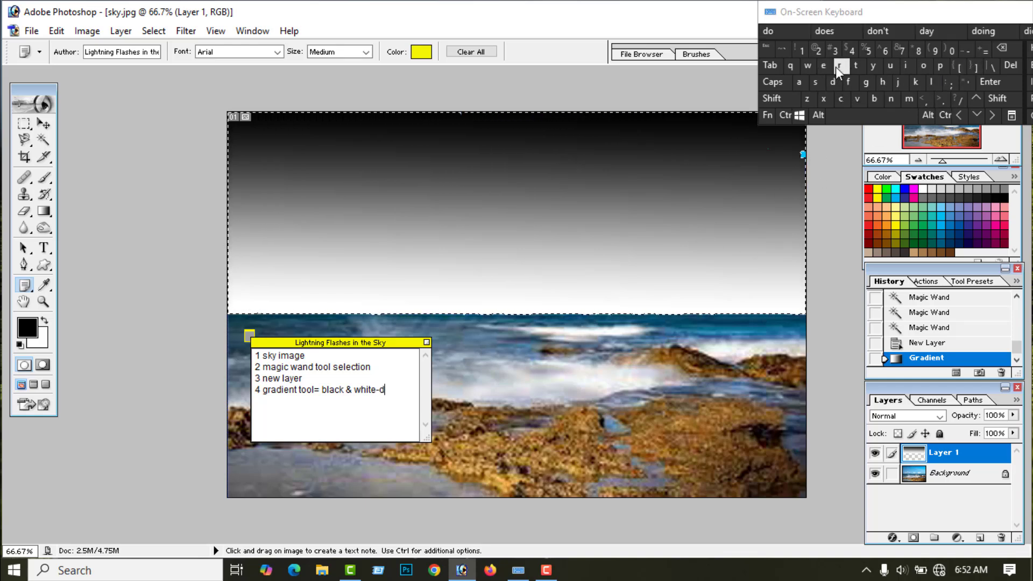
click(840, 65)
click(891, 65)
click(865, 84)
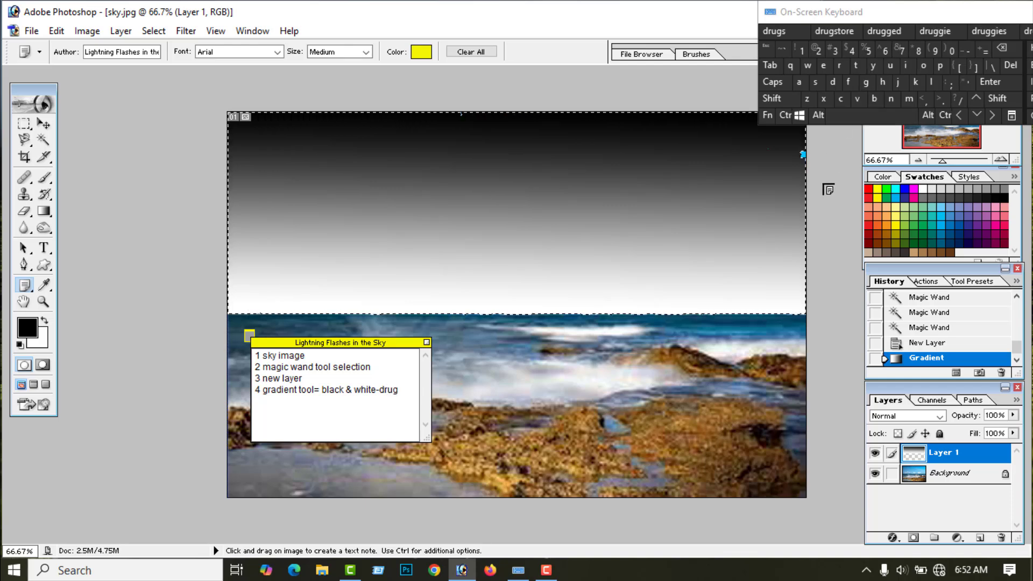
click(1002, 83)
text(5)
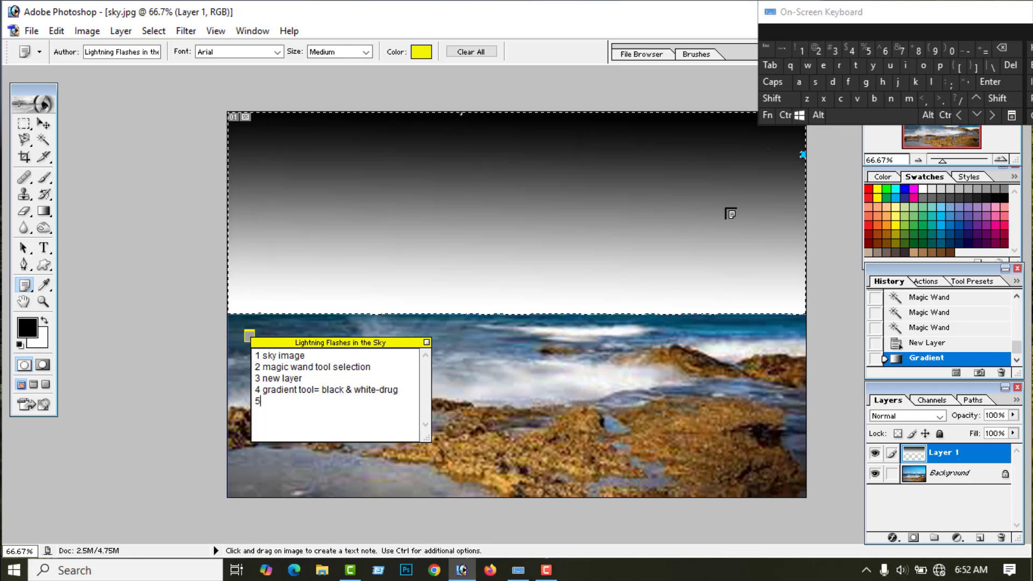
Apply the Difference Clouds render filter to the gradient-filled sky selection on Layer 1.
click(44, 125)
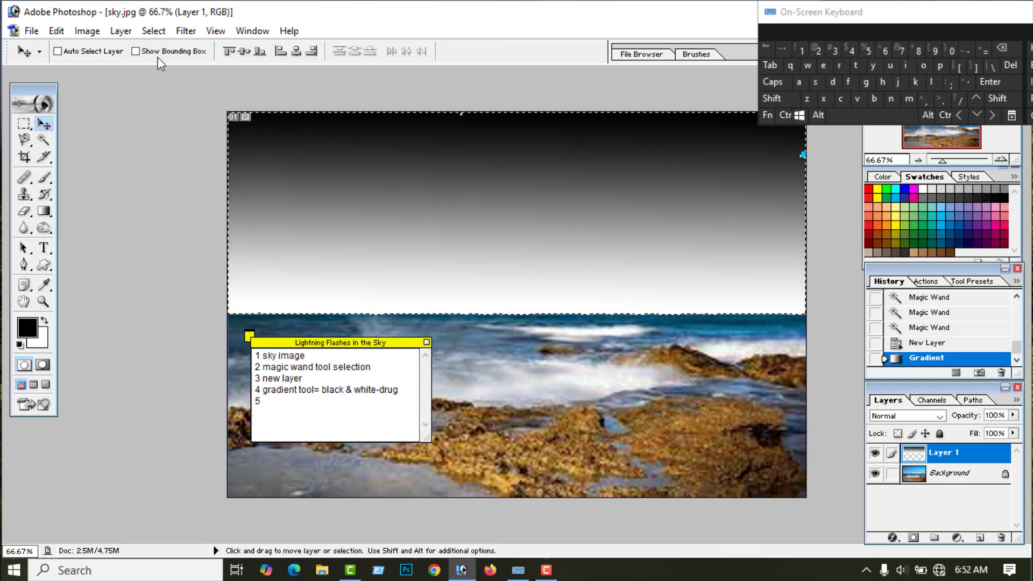
click(186, 31)
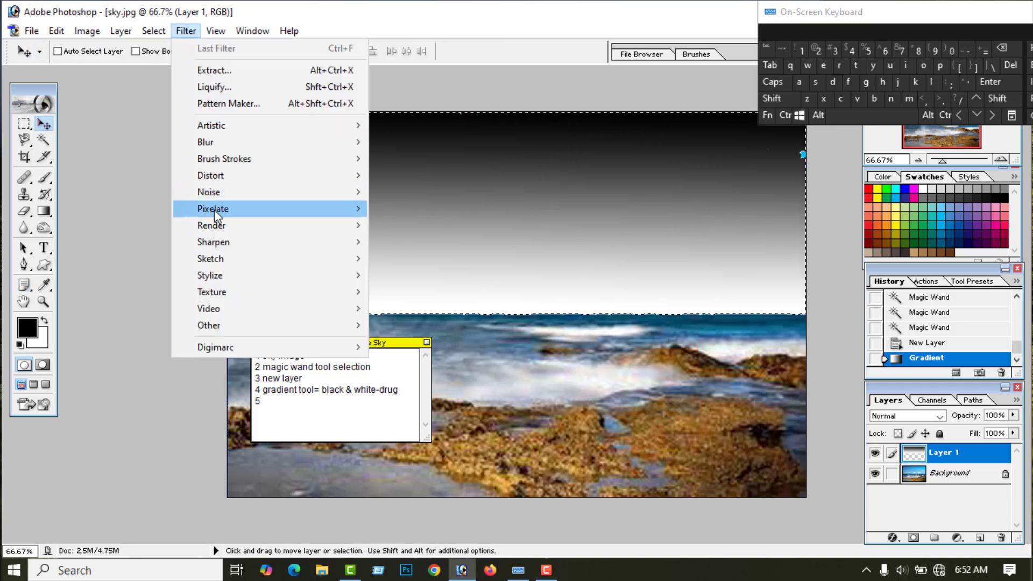
mouse_move(221, 225)
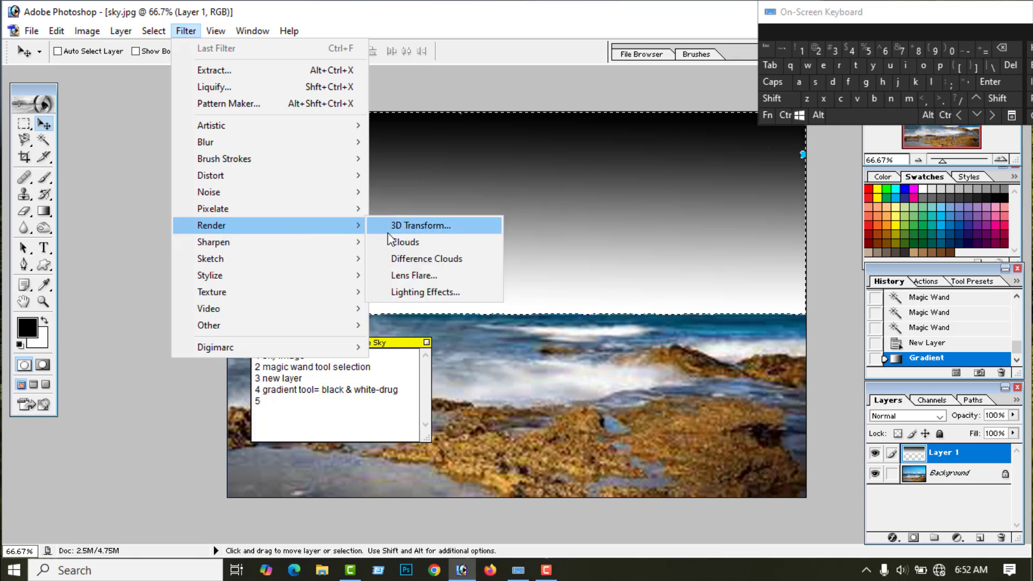
click(434, 262)
Return to the note with the Notes tool and extend its fifth line to "5 filter-render".
key(n)
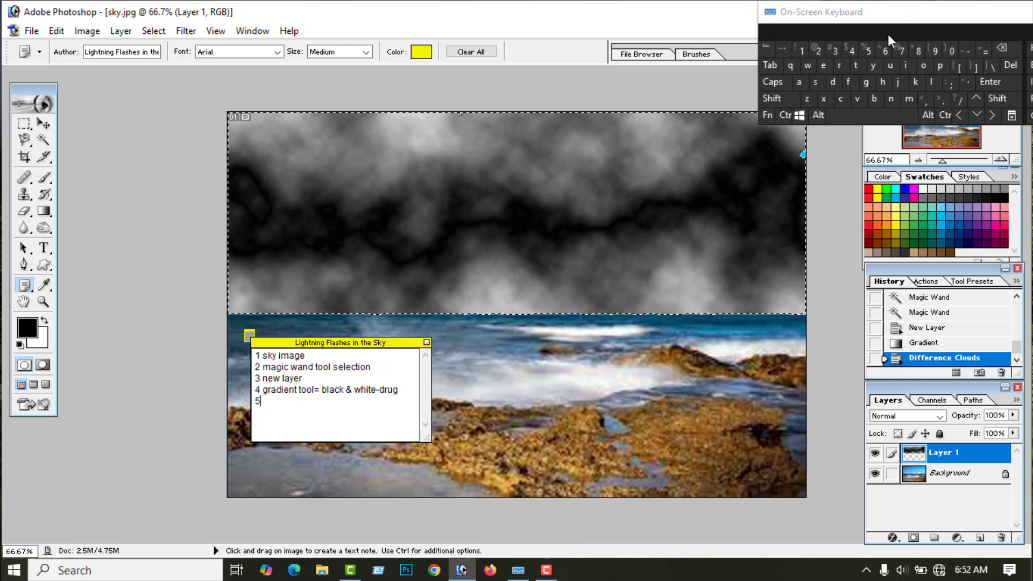
click(875, 114)
click(849, 80)
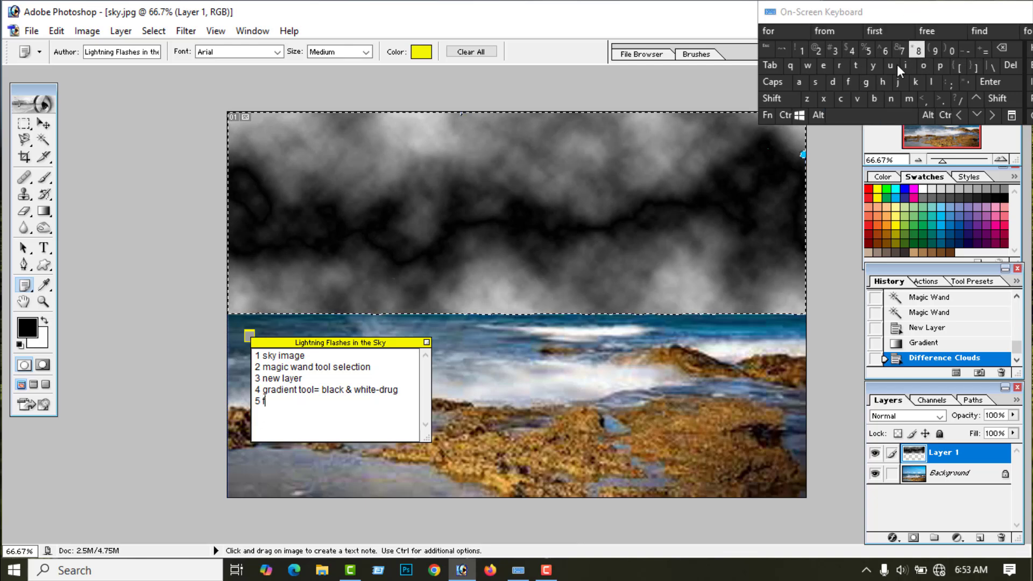
click(906, 65)
click(931, 82)
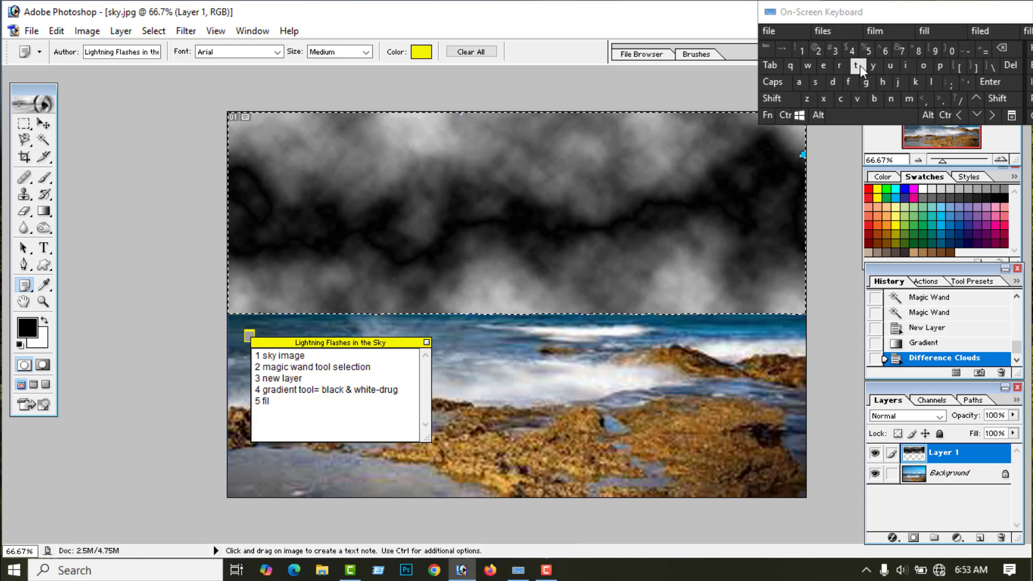
click(856, 65)
click(827, 66)
click(840, 65)
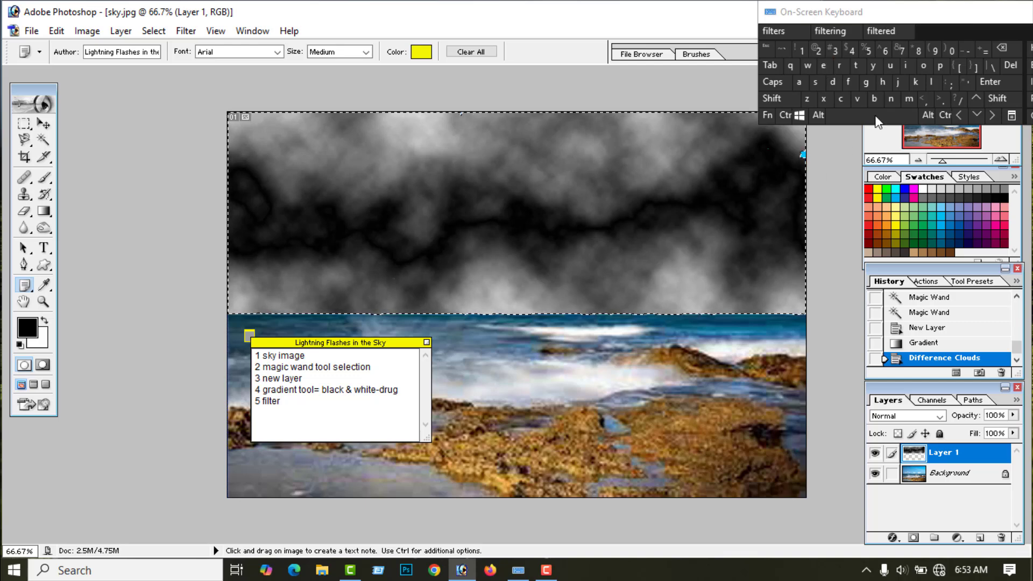
click(967, 52)
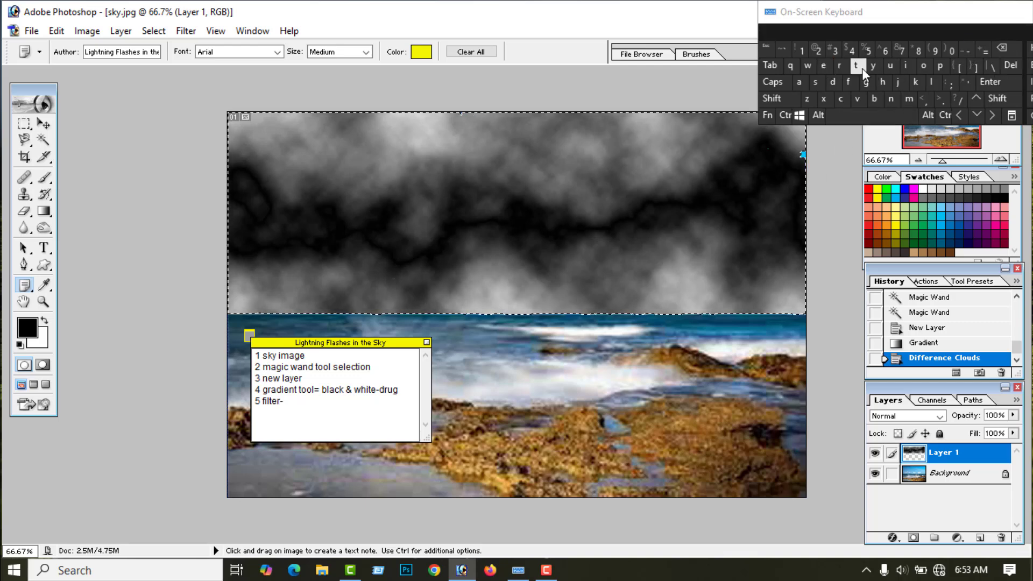
click(839, 67)
click(824, 66)
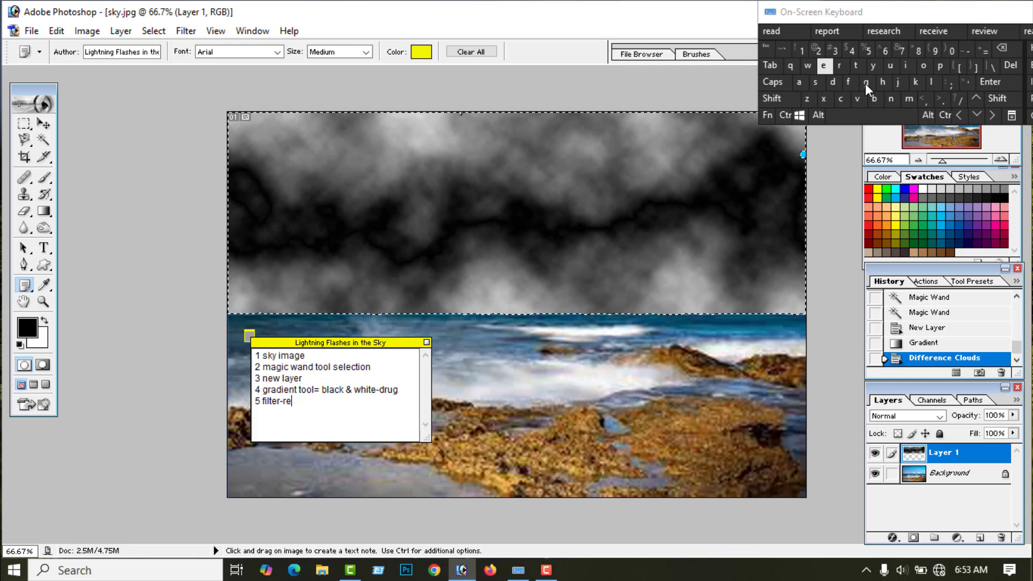
click(892, 99)
click(834, 83)
click(824, 67)
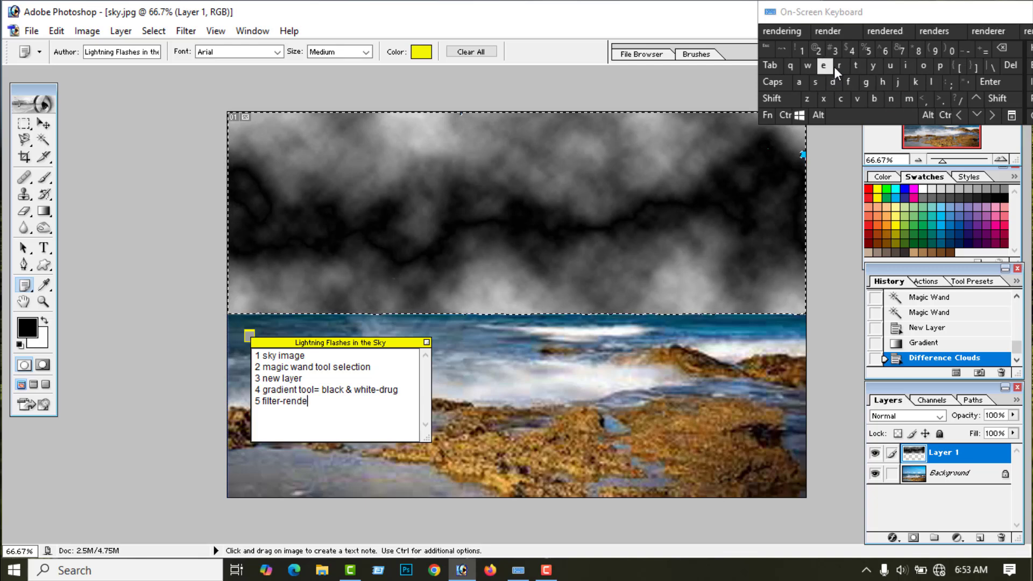
click(839, 65)
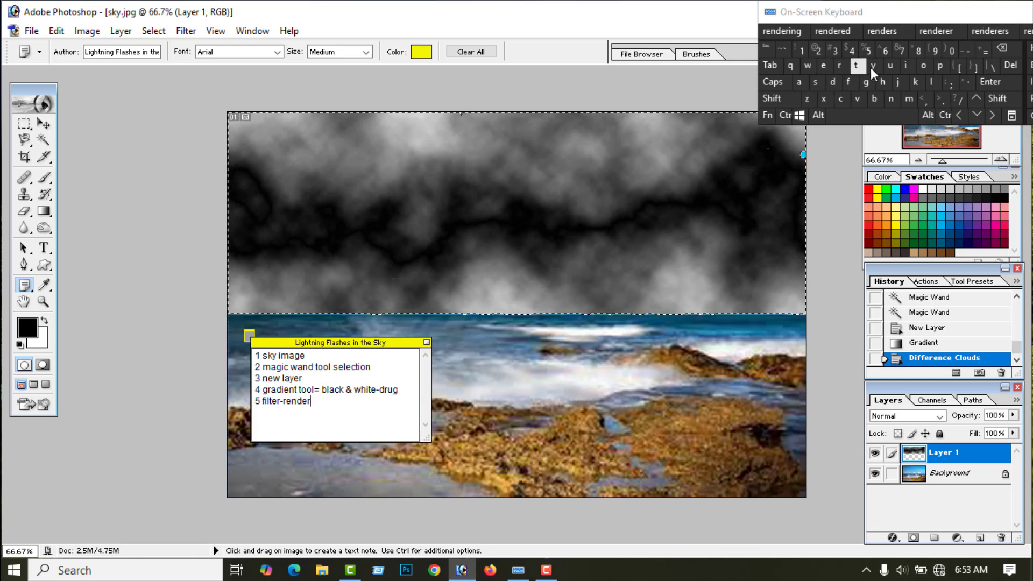
Extend the note's fifth line after "filter-render" with "-difference".
click(961, 50)
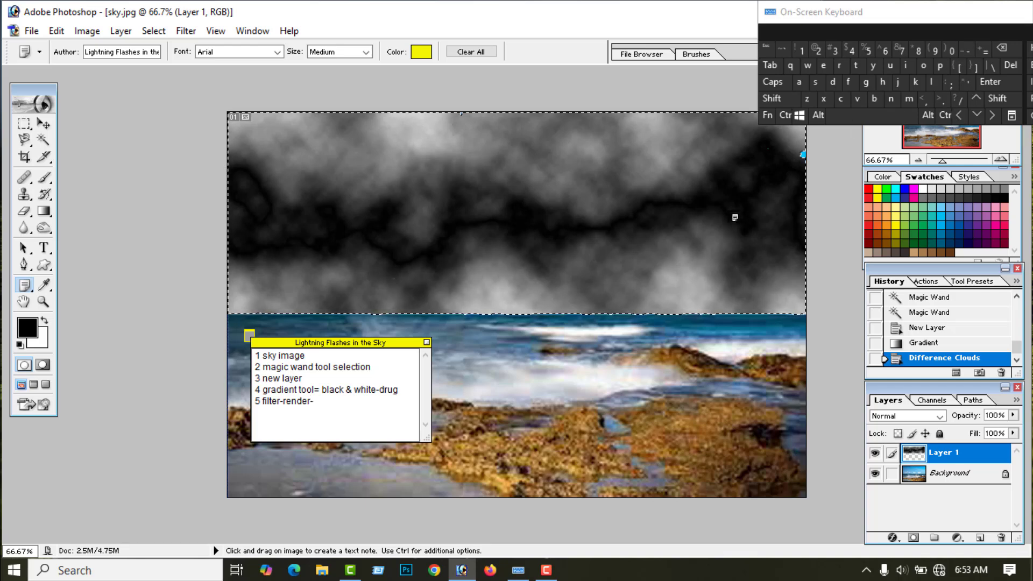
text(d)
click(906, 65)
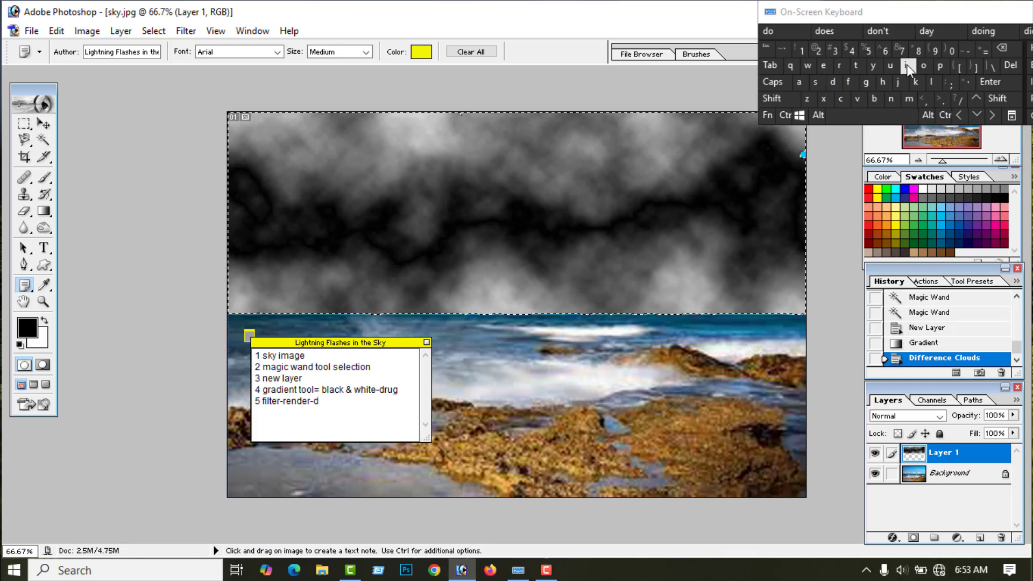
click(850, 82)
click(849, 82)
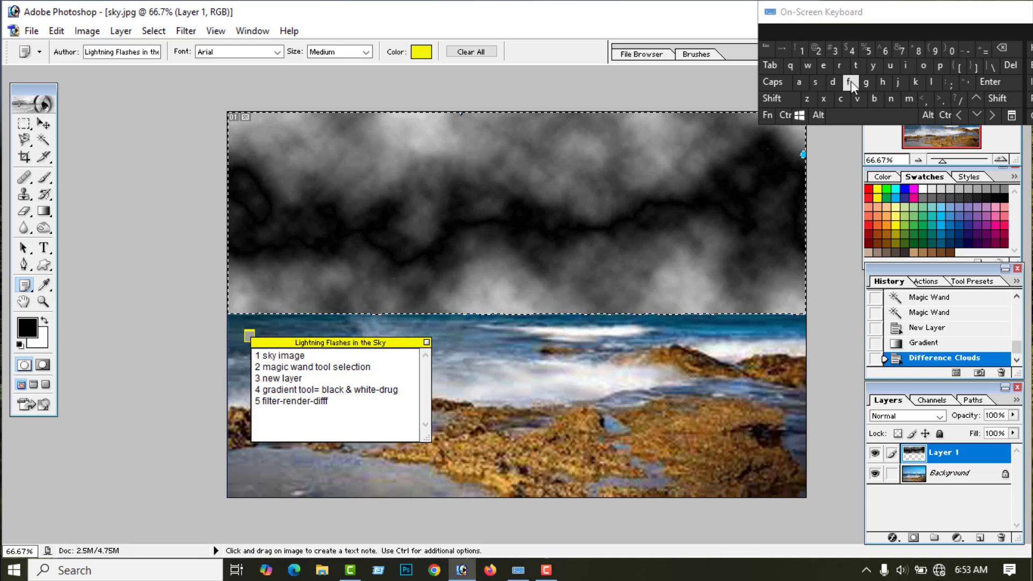
click(823, 65)
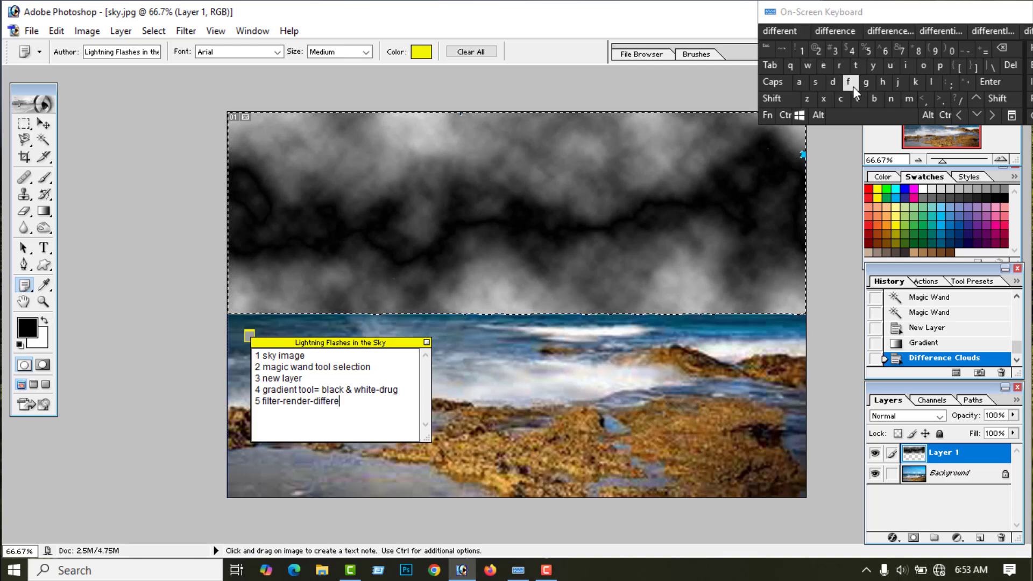
click(890, 97)
click(841, 98)
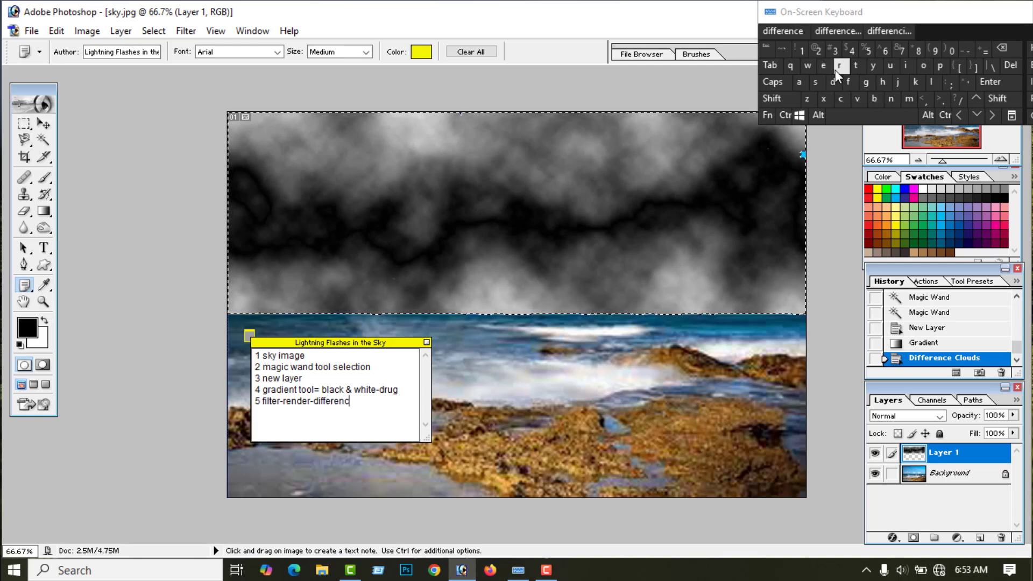
click(825, 65)
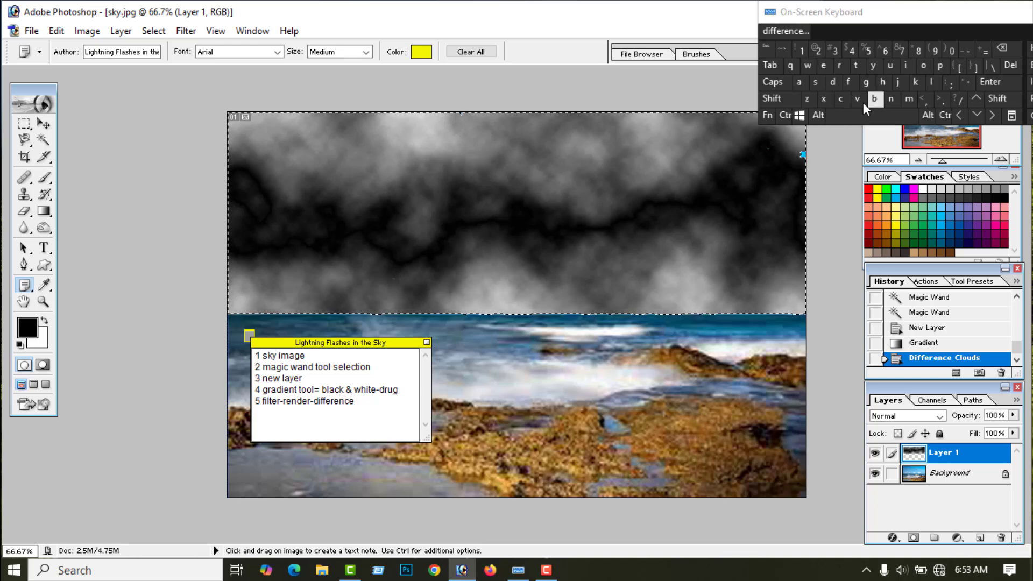
Finish the note's fifth line by adding the word "clouds" after "difference".
click(854, 119)
click(842, 99)
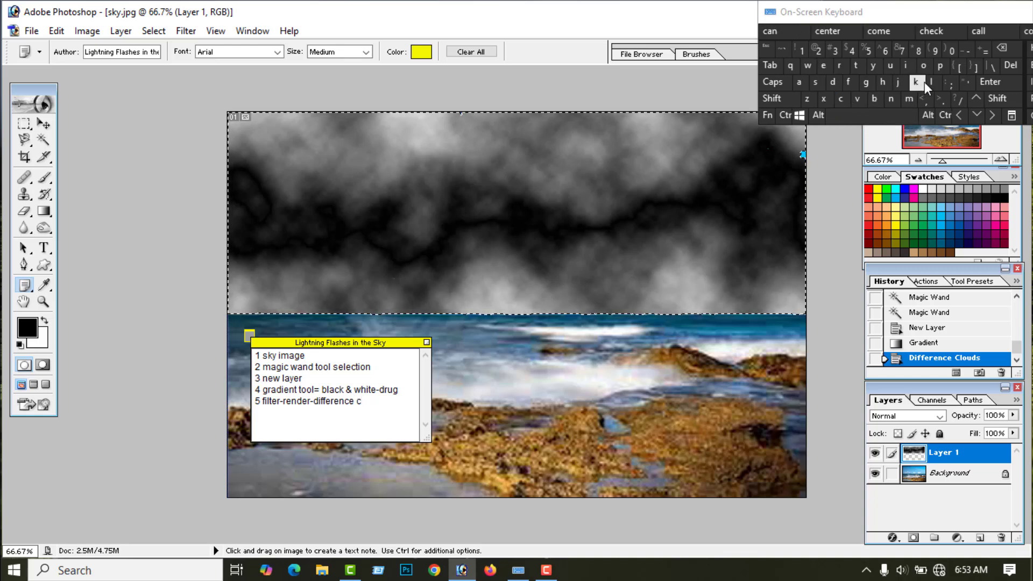
click(918, 82)
click(925, 70)
click(888, 65)
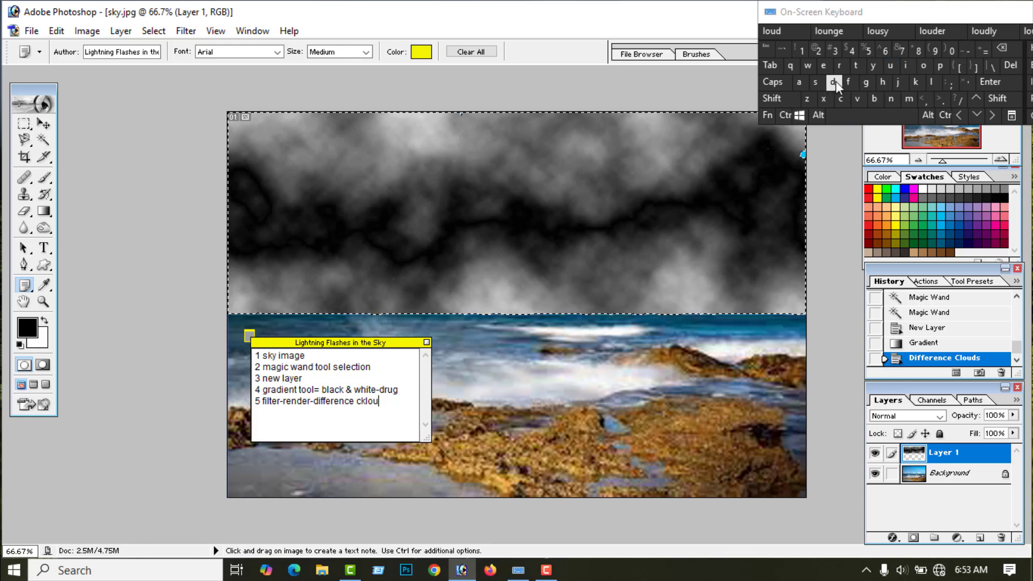
click(833, 82)
click(816, 81)
click(776, 30)
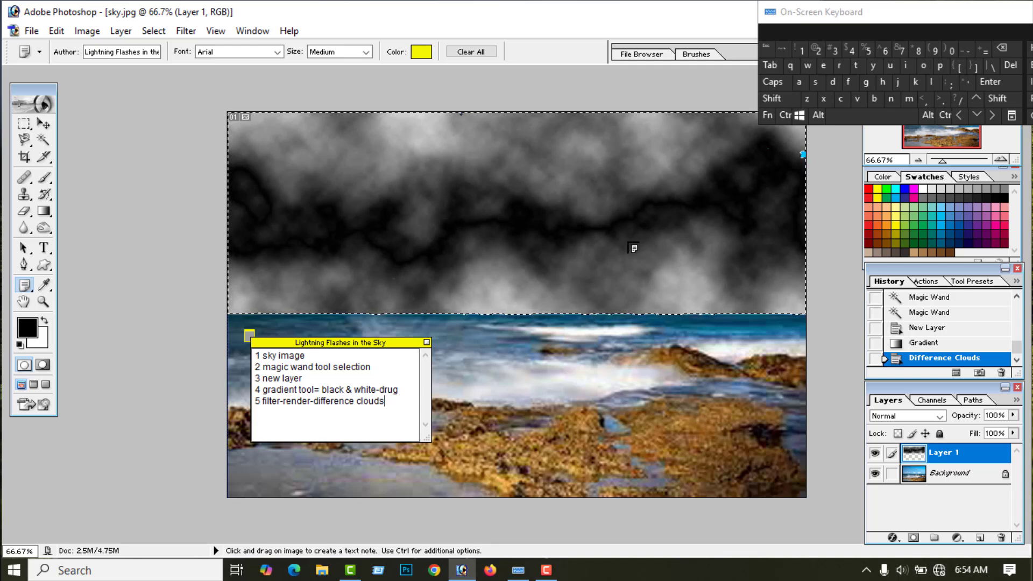
Switch to the Move tool and invert the tones of the clouds in the sky selection on Layer 1.
key(v)
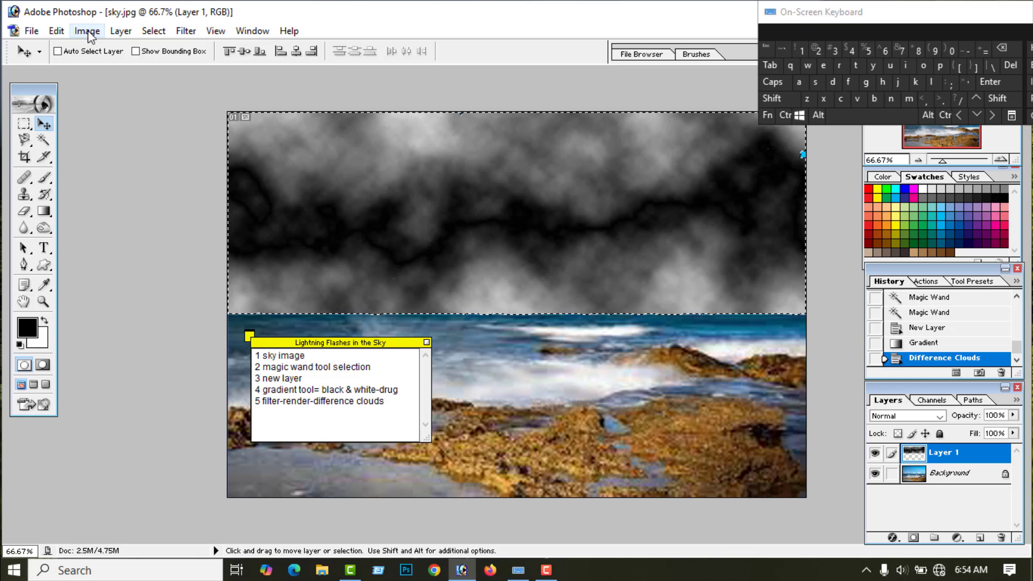
click(88, 31)
mouse_move(121, 75)
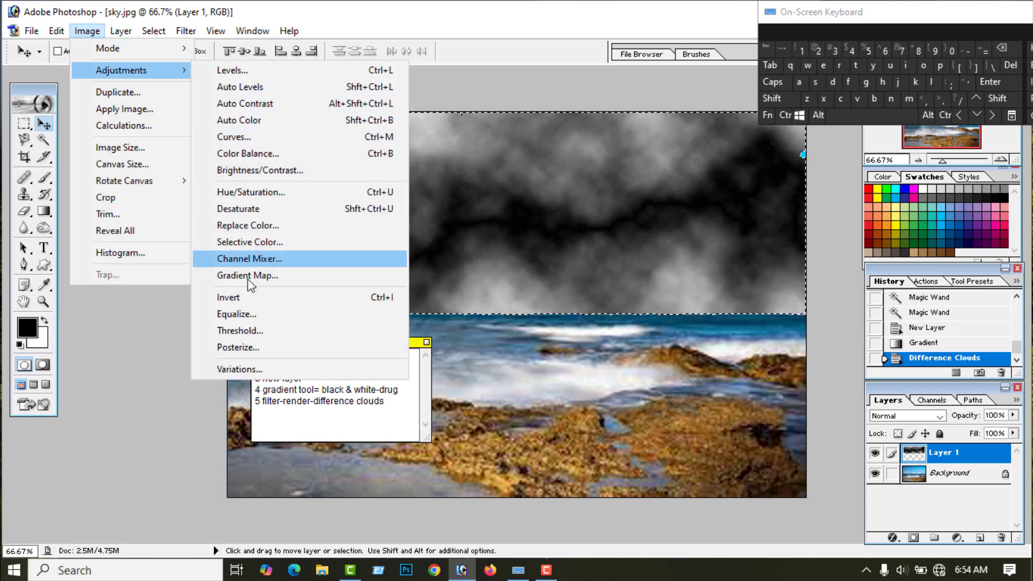
click(238, 298)
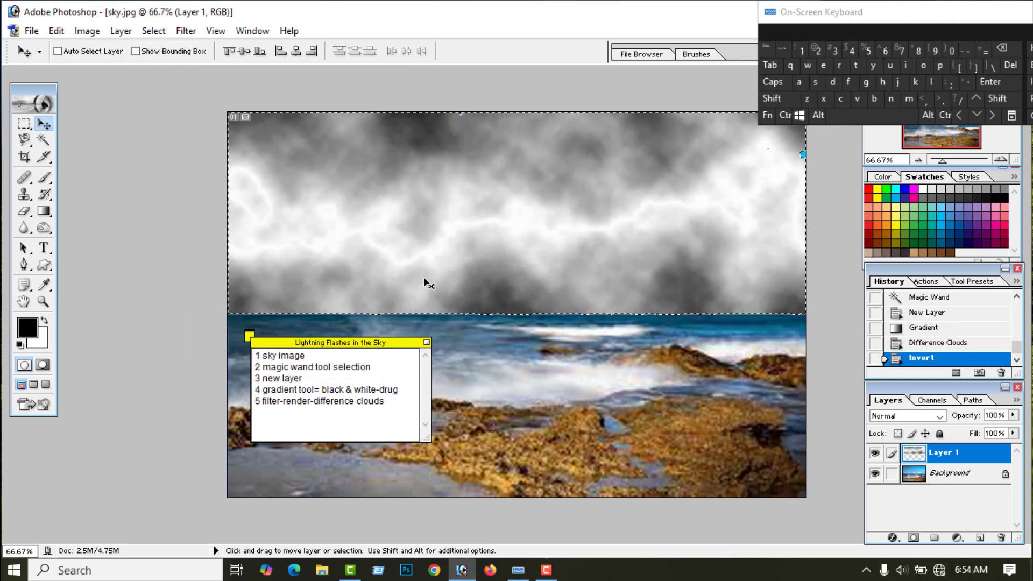
Return to the note and begin a sixth line reading "6 image-".
click(390, 403)
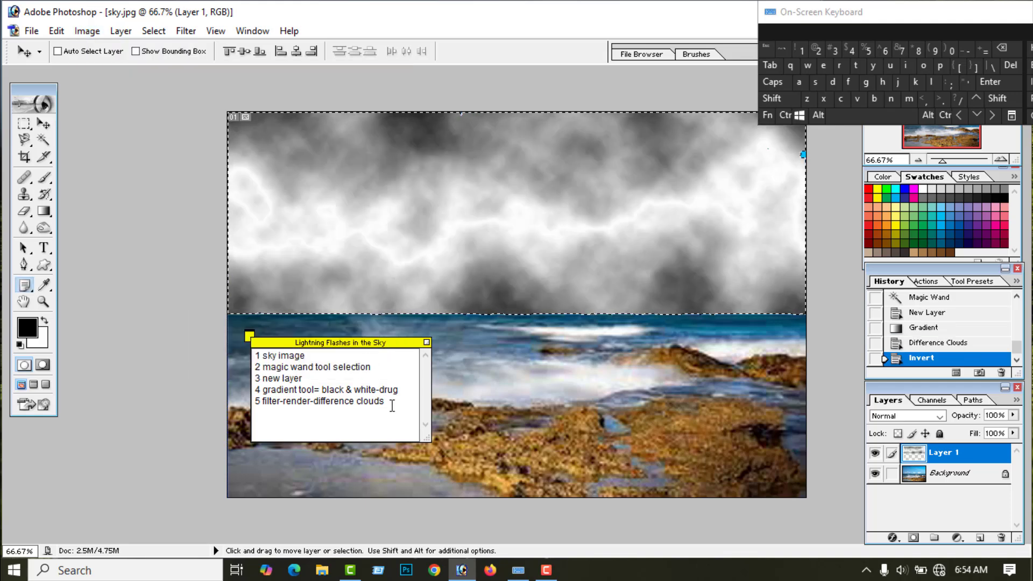
click(997, 83)
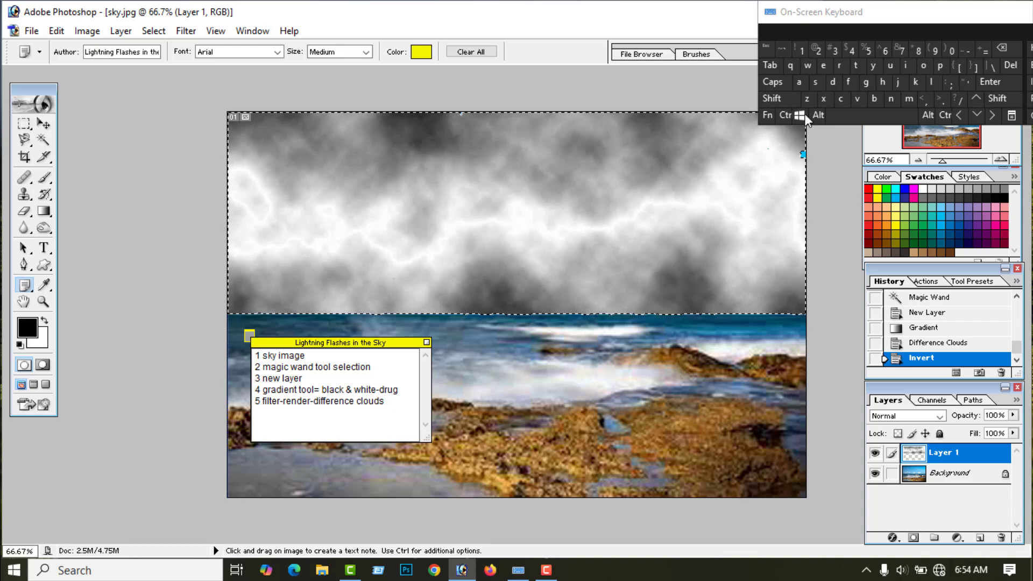
click(885, 50)
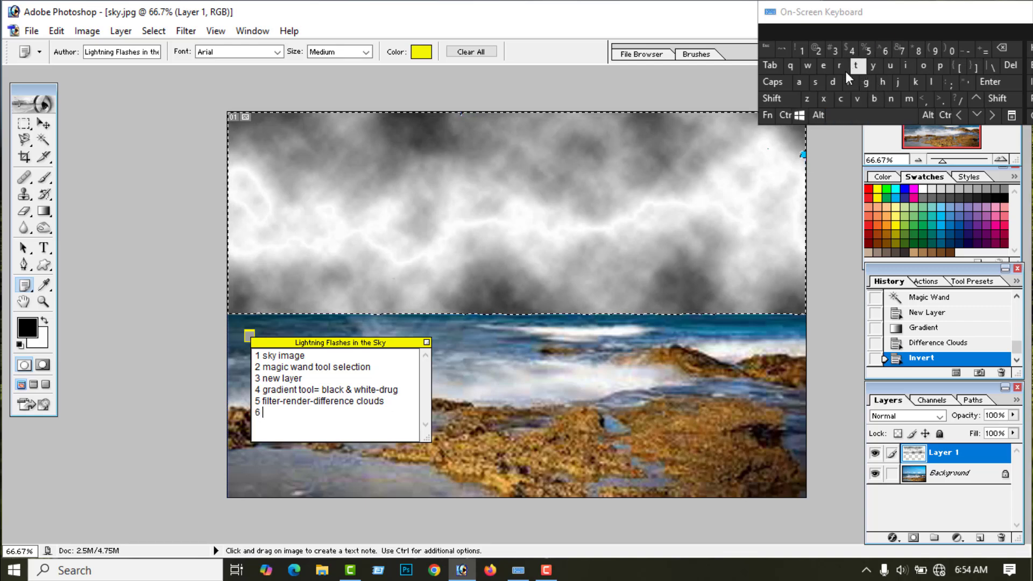
click(906, 64)
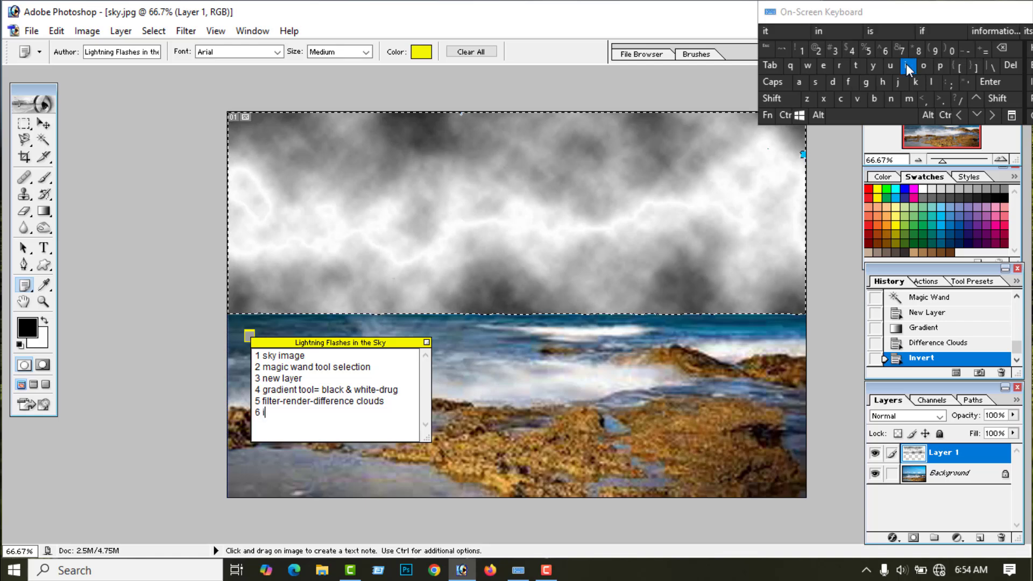
click(909, 98)
click(800, 82)
click(865, 82)
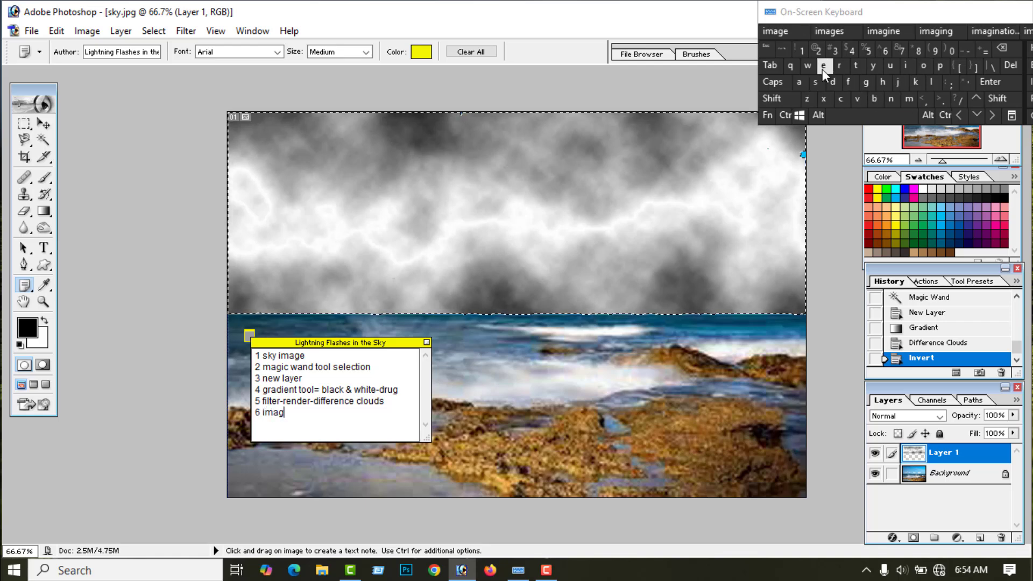
click(824, 65)
click(968, 51)
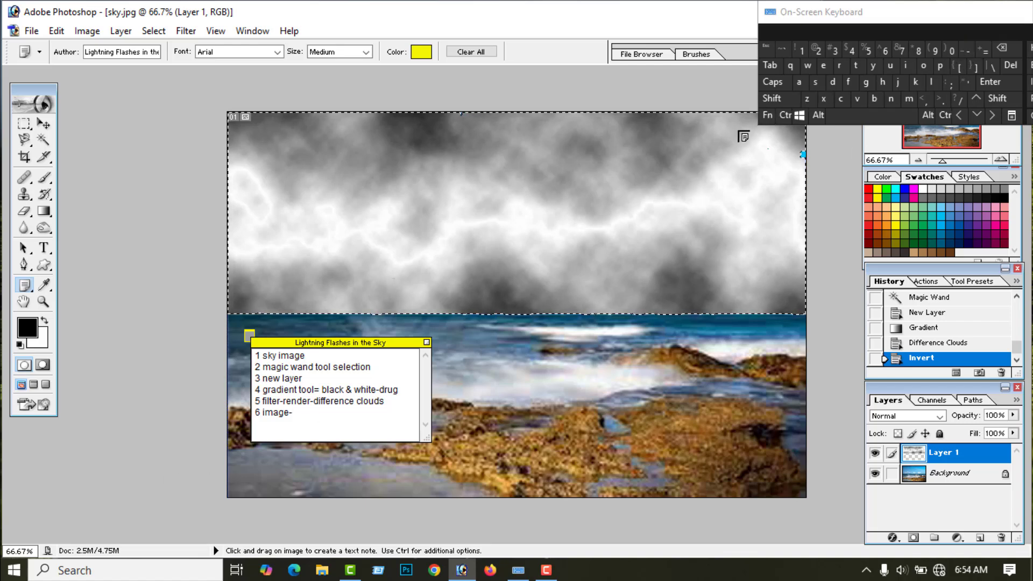
Extend the note's sixth line after "image-" with "adjustment".
click(799, 82)
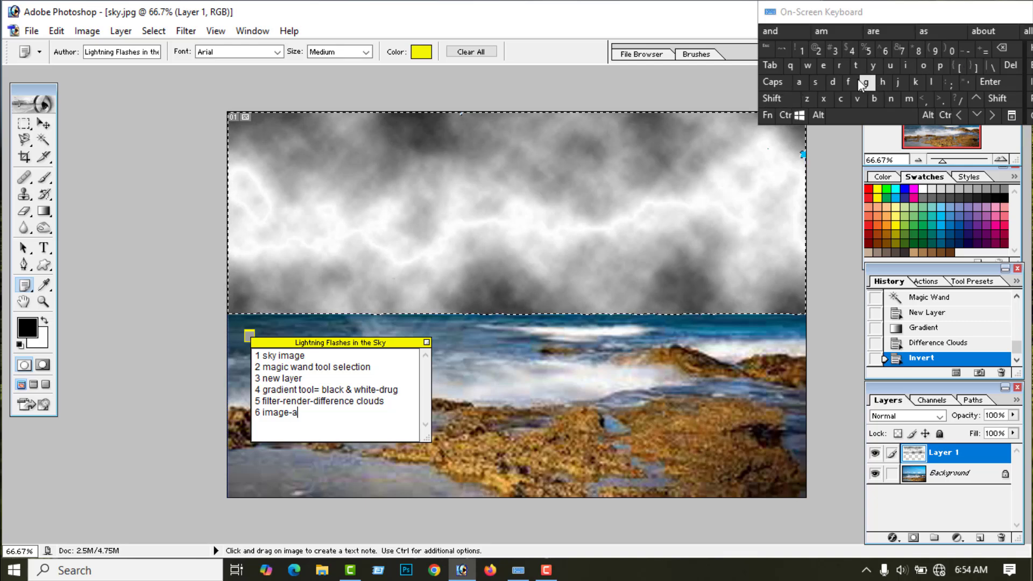
click(834, 81)
click(900, 82)
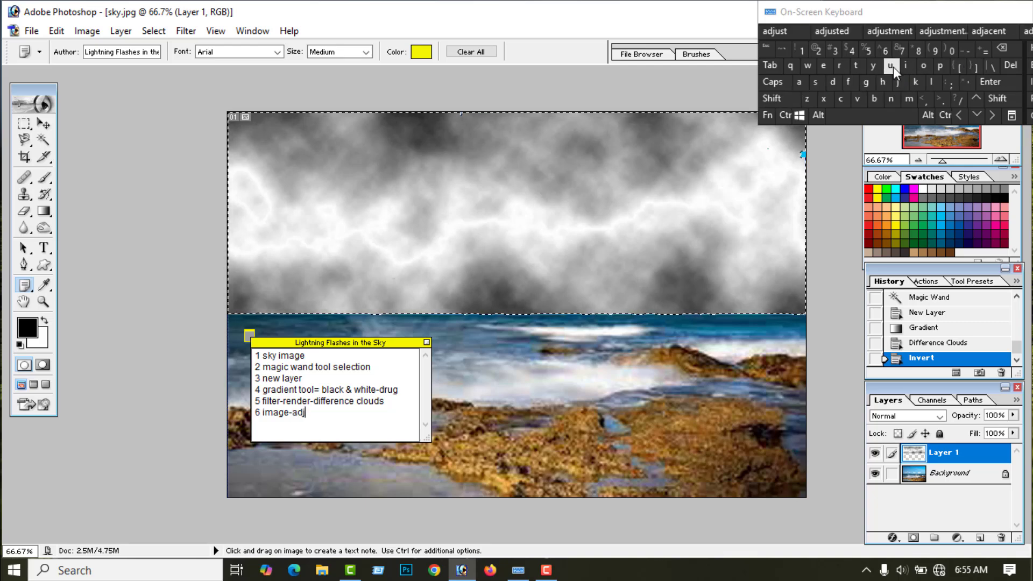
click(891, 66)
click(817, 82)
click(864, 65)
click(908, 100)
click(824, 66)
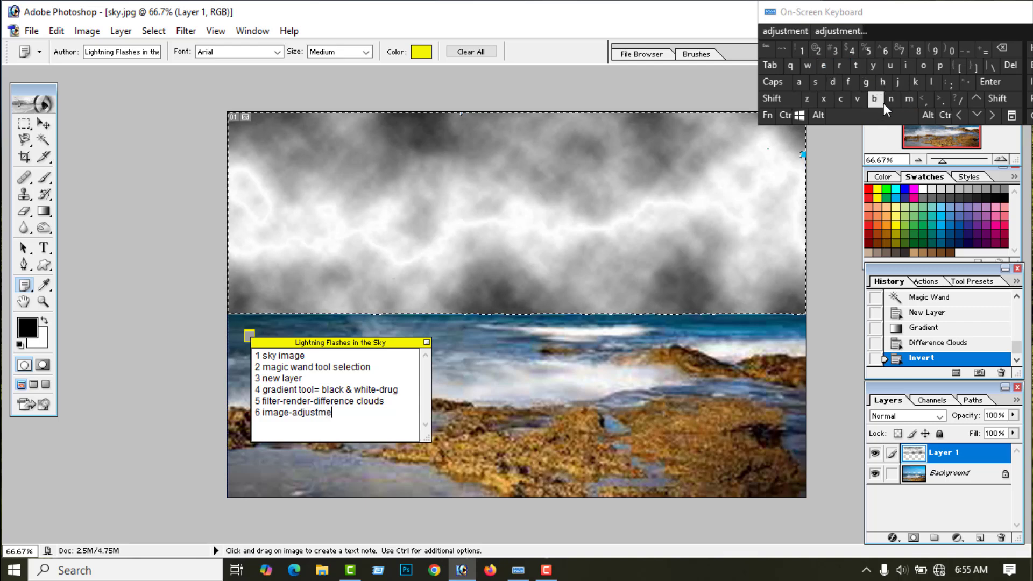
click(855, 65)
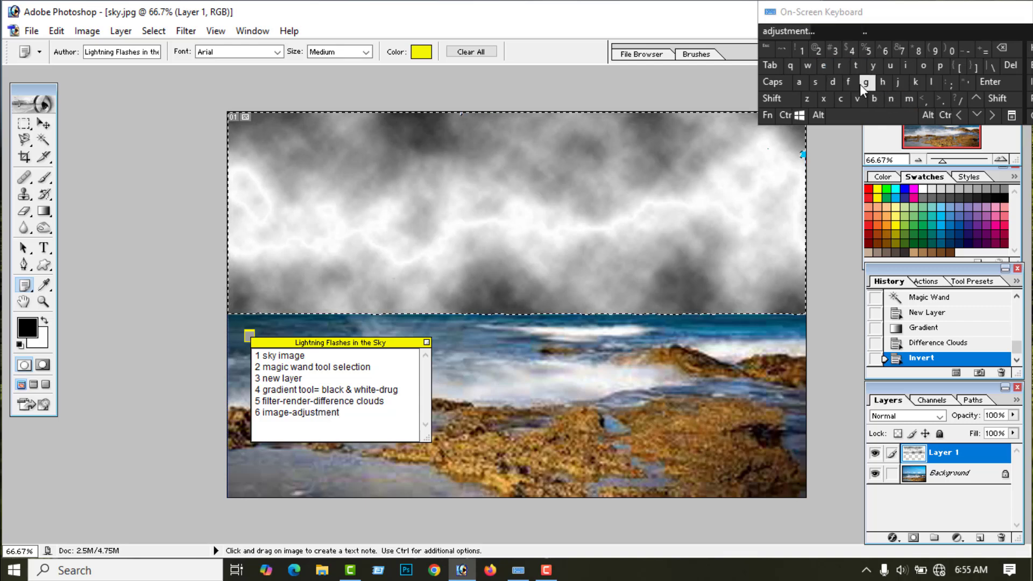
Finish the note's sixth line with "-invert" and start a new line below it.
click(962, 51)
click(908, 70)
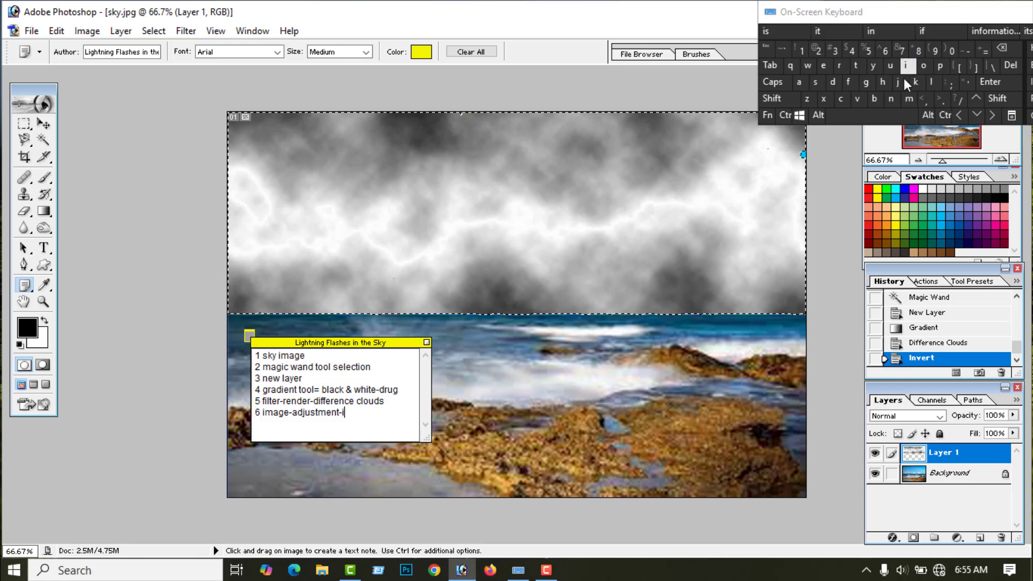
click(892, 98)
click(858, 99)
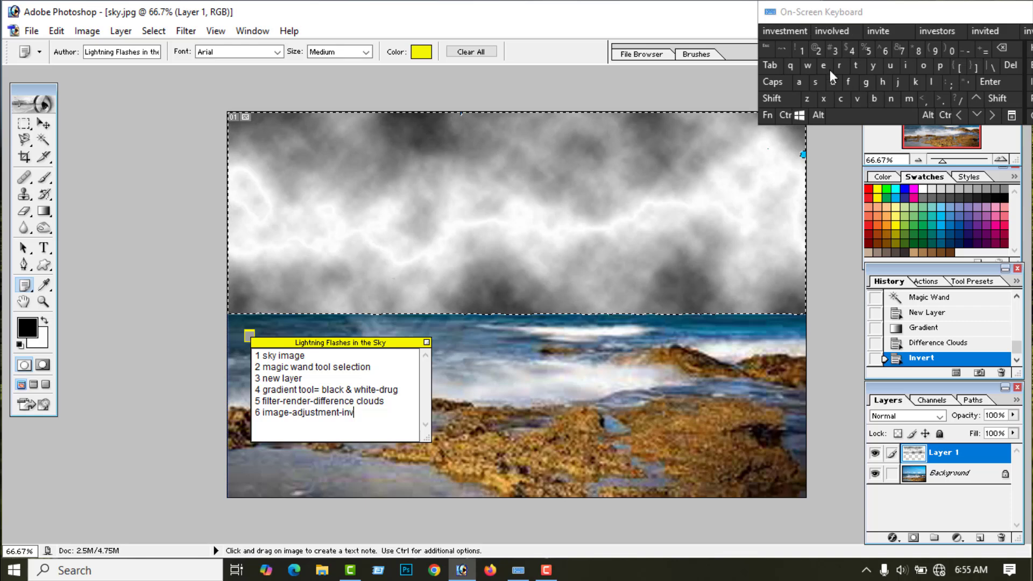
click(822, 64)
click(840, 64)
click(856, 65)
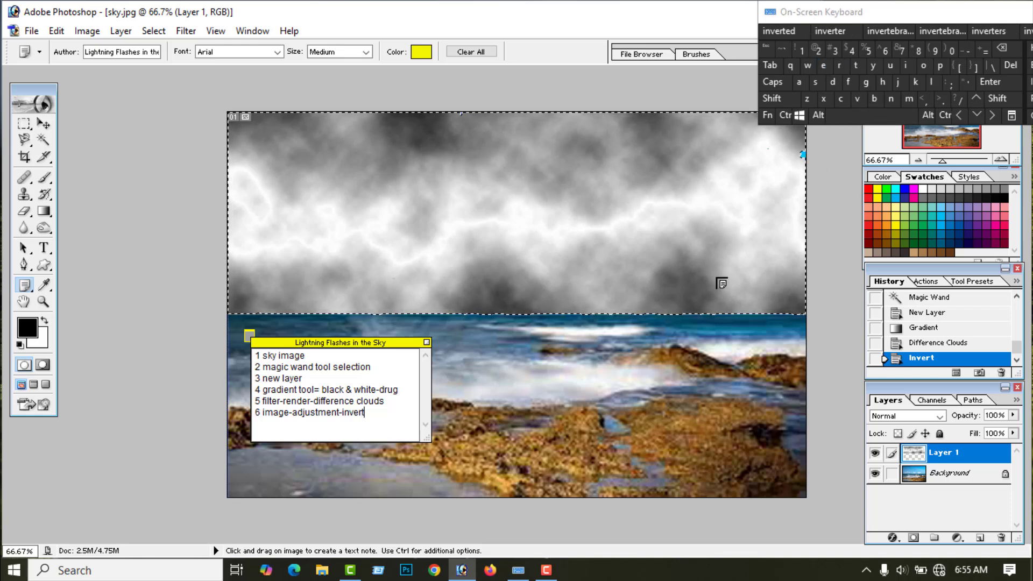
click(990, 82)
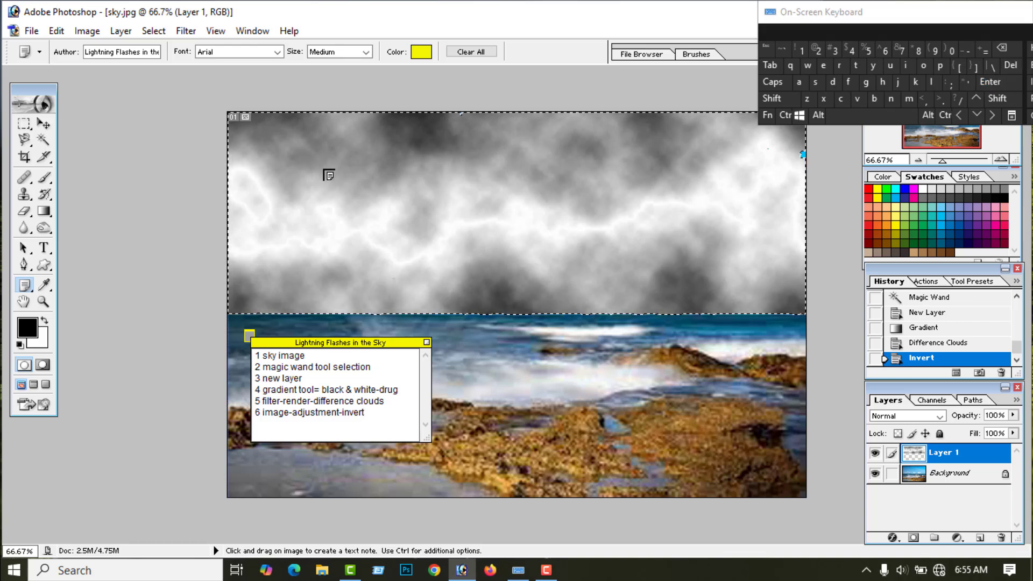
Apply a Levels adjustment to the inverted clouds on Layer 1 with the midtone input level set to 0.10.
click(43, 124)
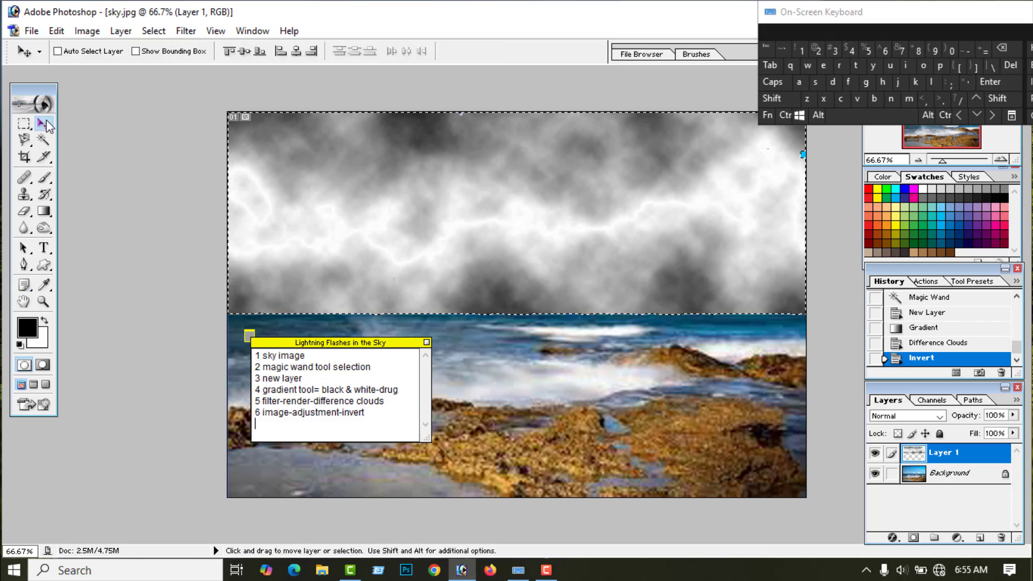
click(87, 33)
mouse_move(120, 69)
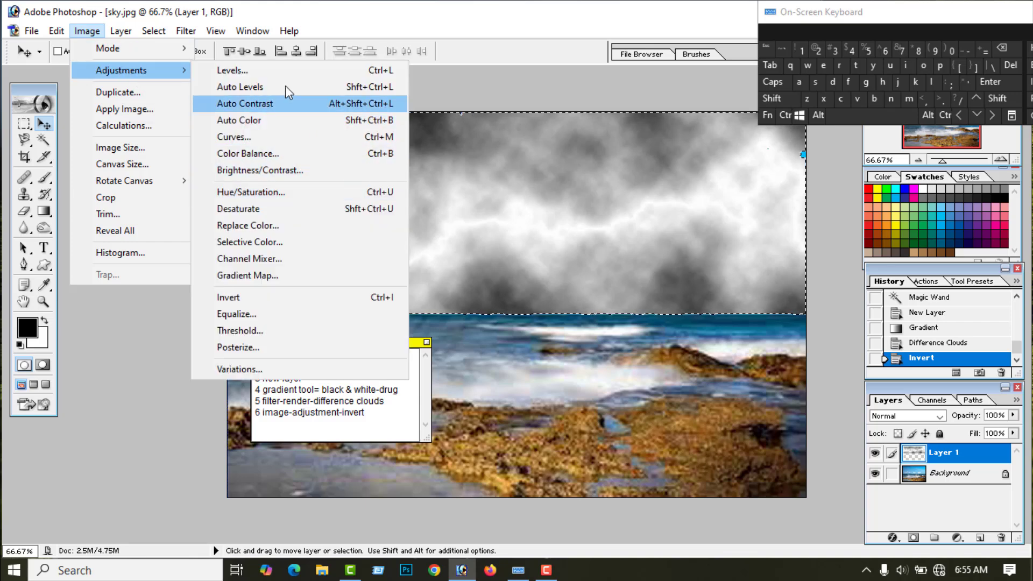
click(262, 71)
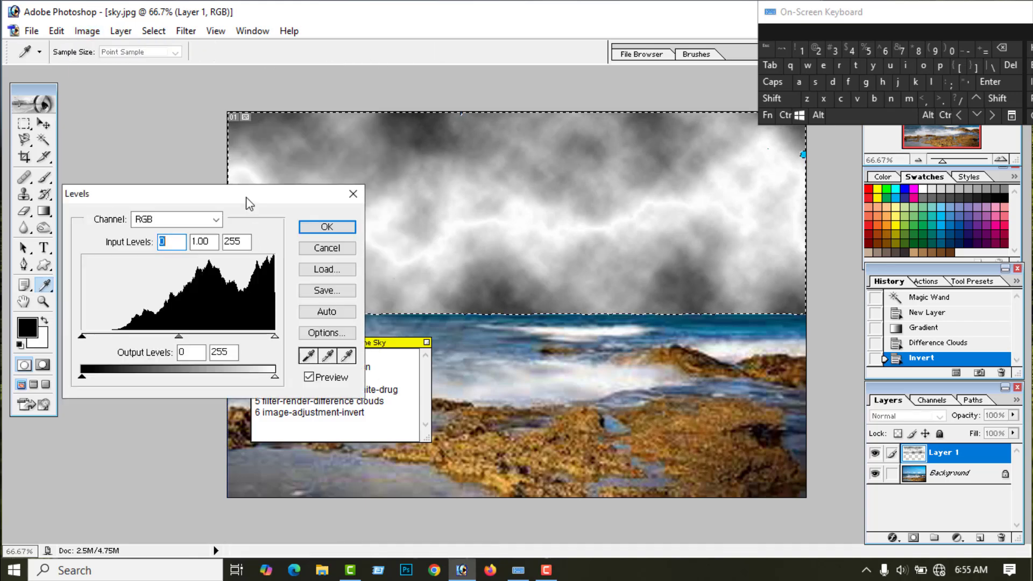
drag(248, 195, 264, 90)
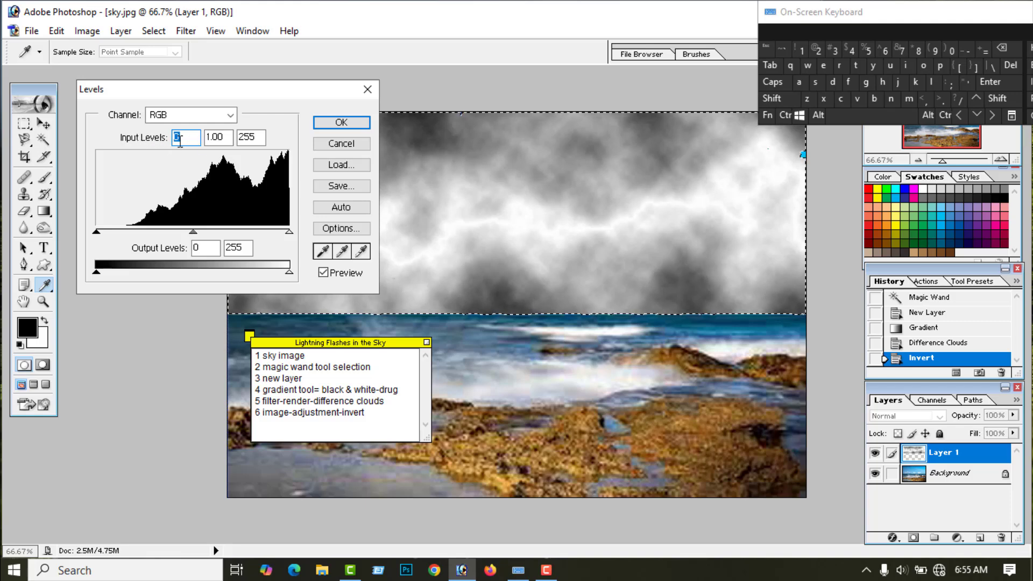
click(225, 138)
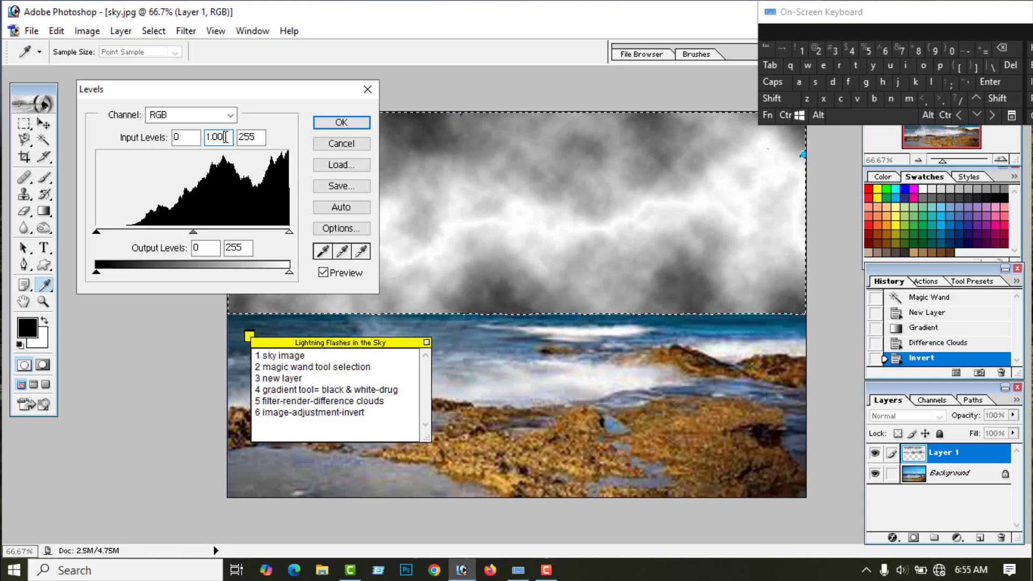
click(949, 52)
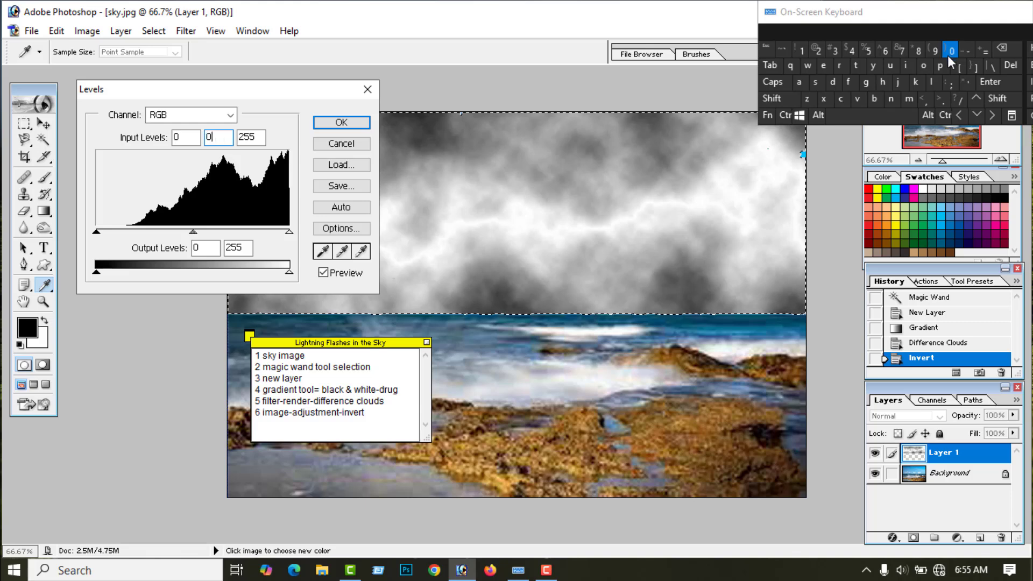
click(940, 98)
click(802, 52)
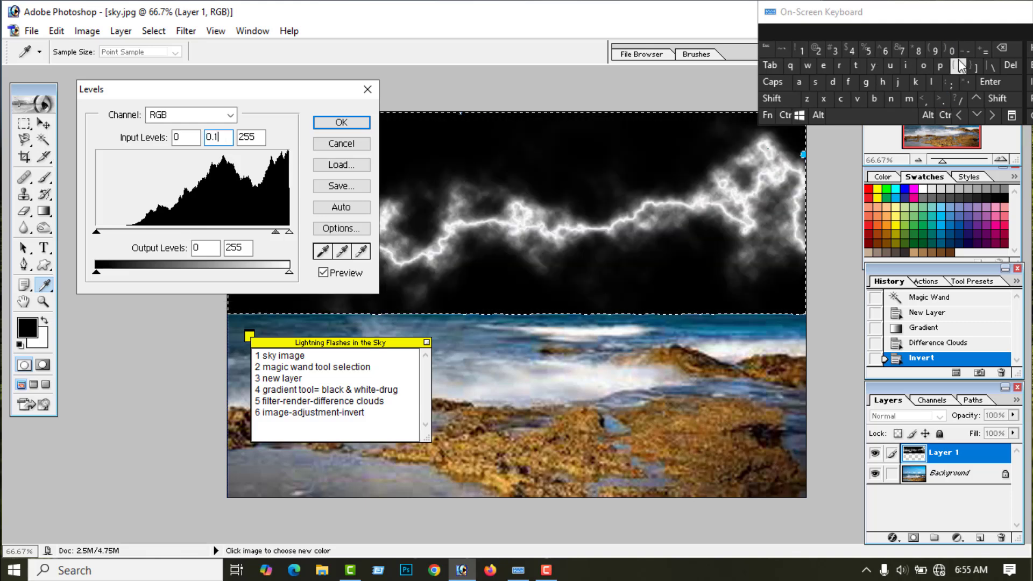
click(953, 50)
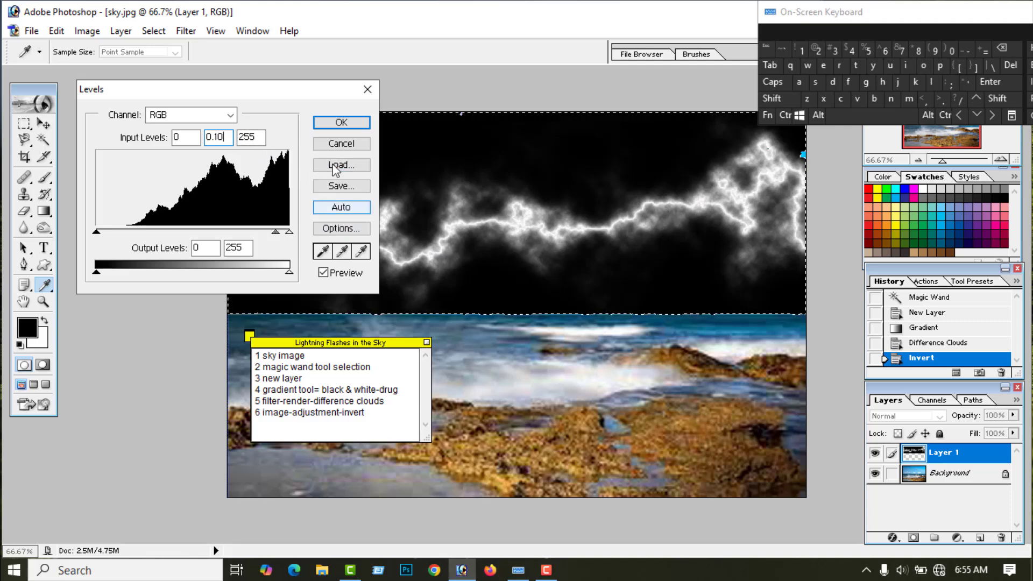
click(342, 123)
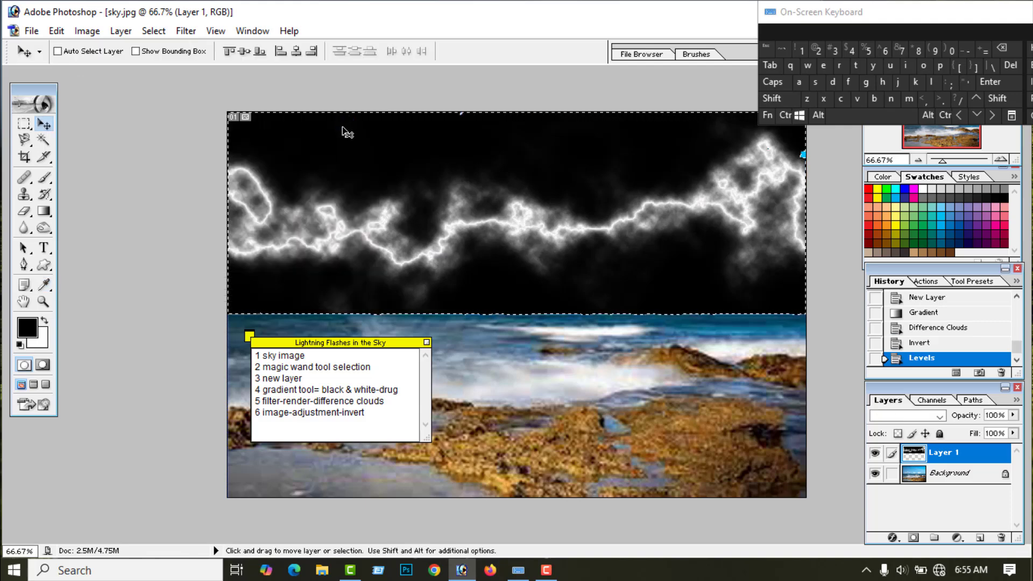
Return to the note and add a seventh line beginning with "7 image-".
click(371, 417)
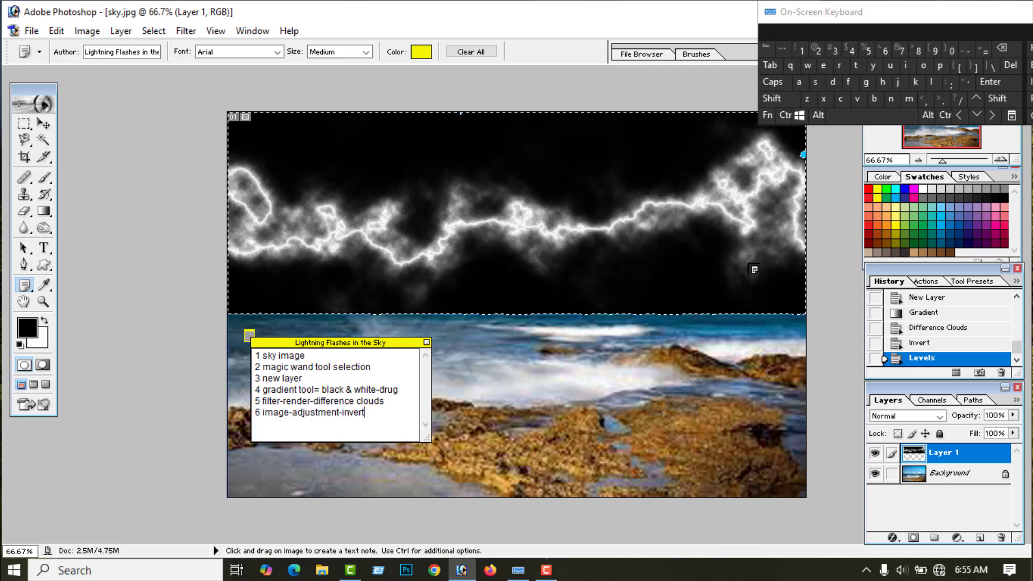
click(991, 81)
click(903, 49)
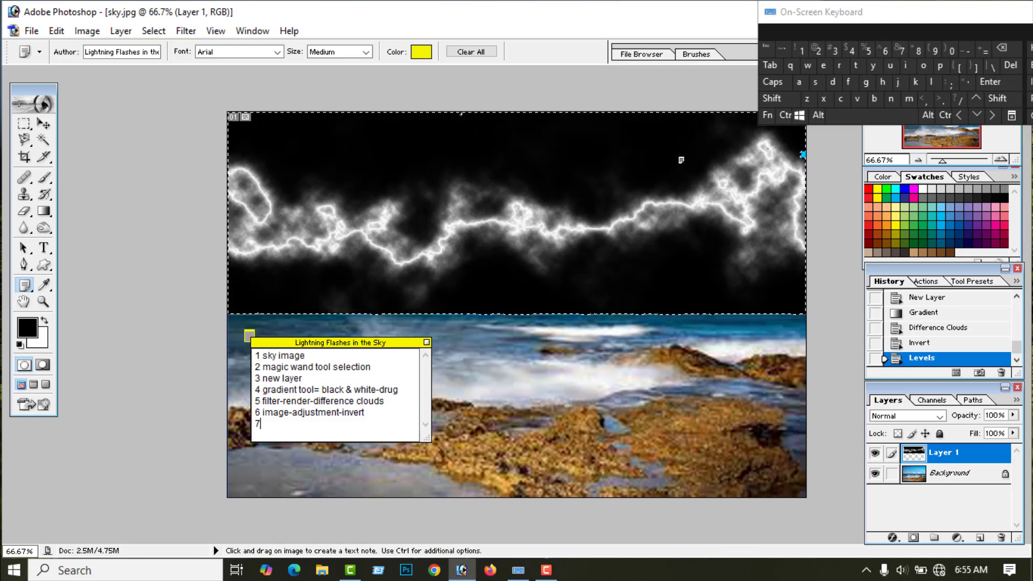
click(868, 113)
click(905, 65)
click(910, 100)
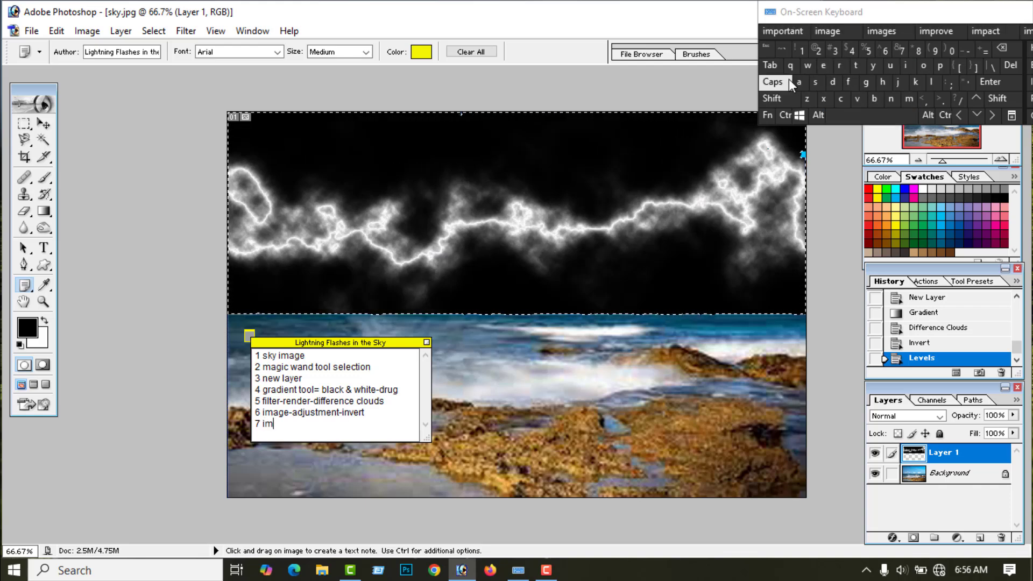
click(798, 81)
click(865, 83)
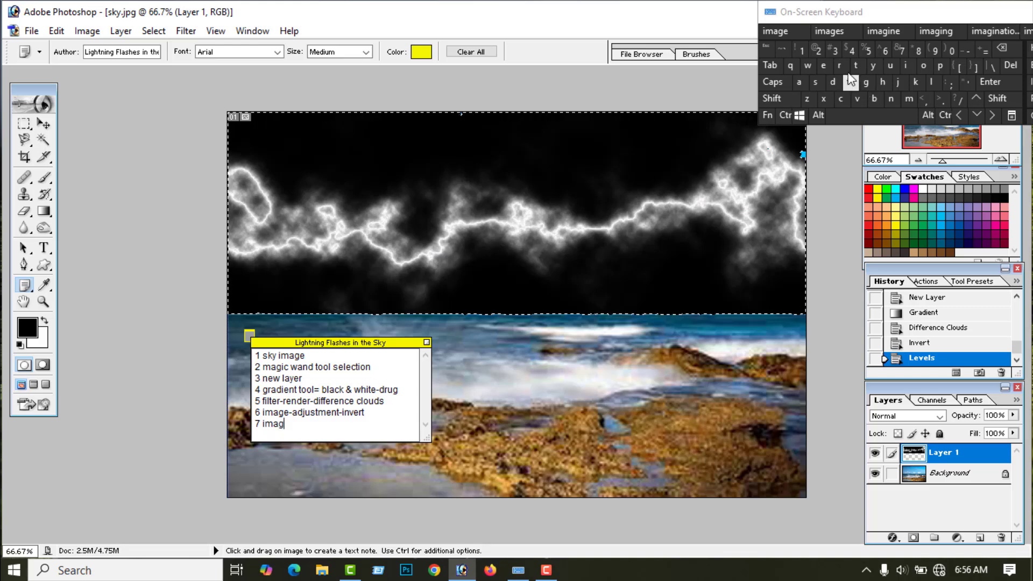
click(823, 65)
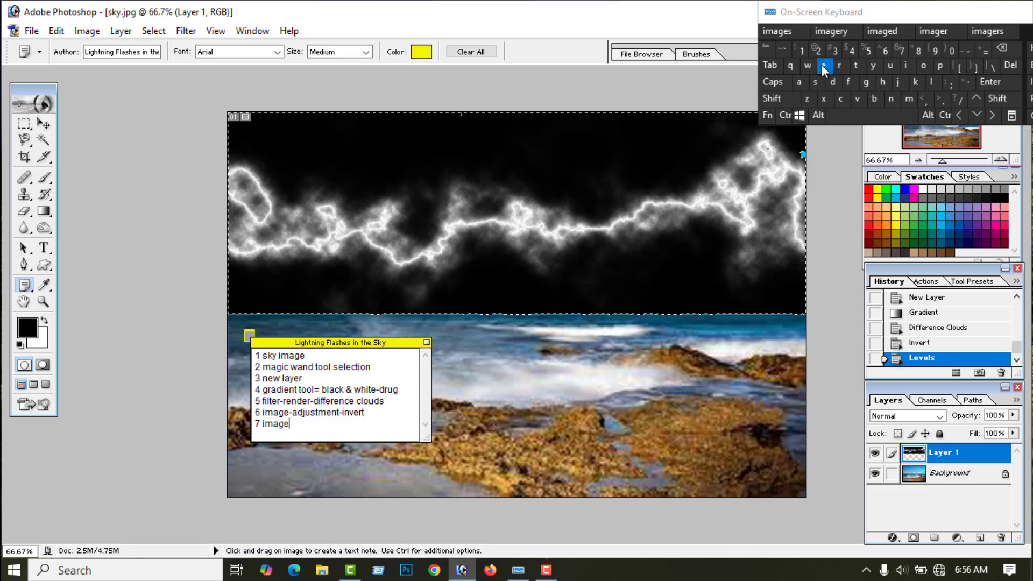
click(966, 49)
Extend the note's seventh line after "7 image-" with "adjustment-".
click(798, 82)
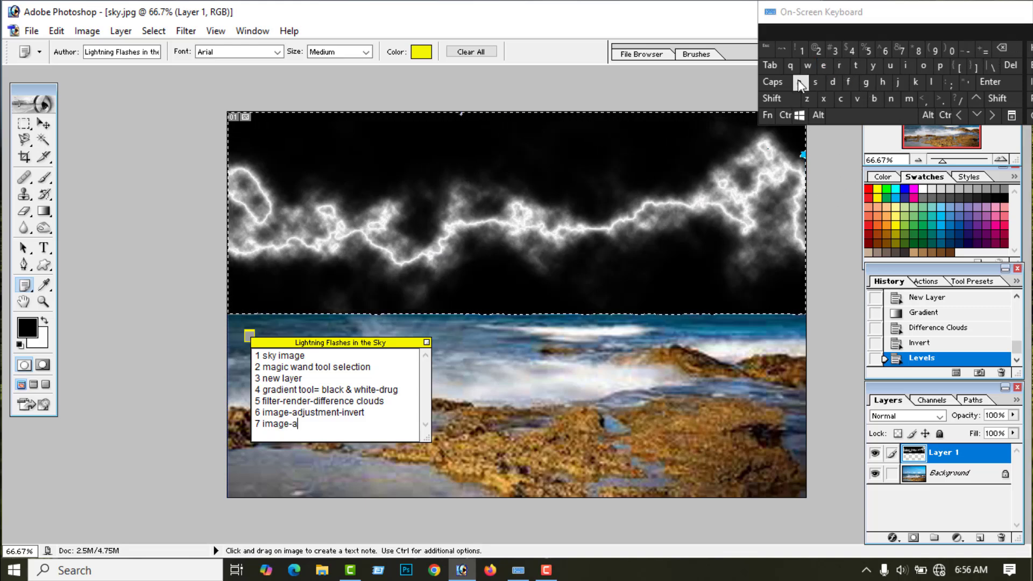
click(833, 82)
click(897, 83)
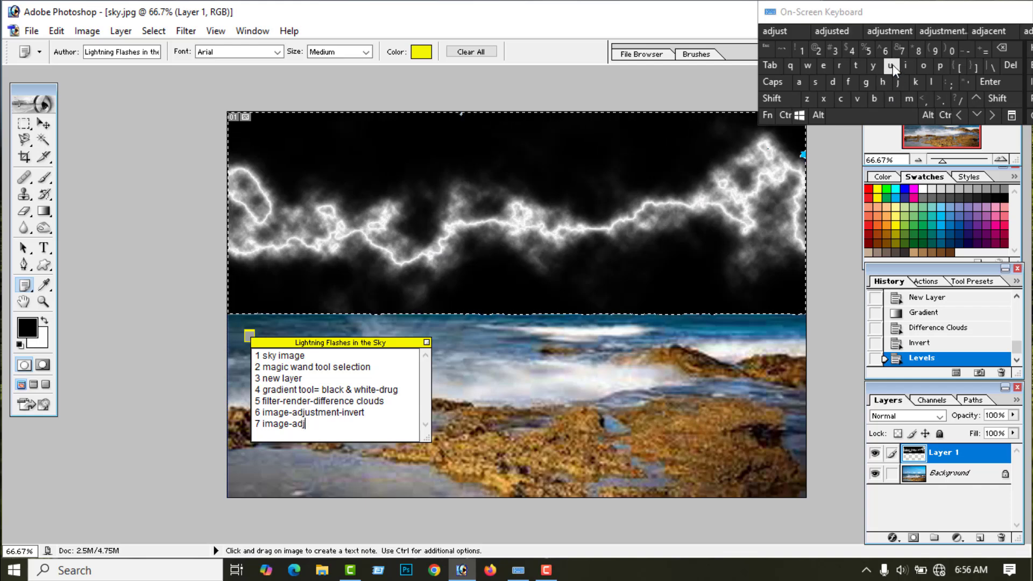
click(815, 83)
click(855, 65)
click(909, 98)
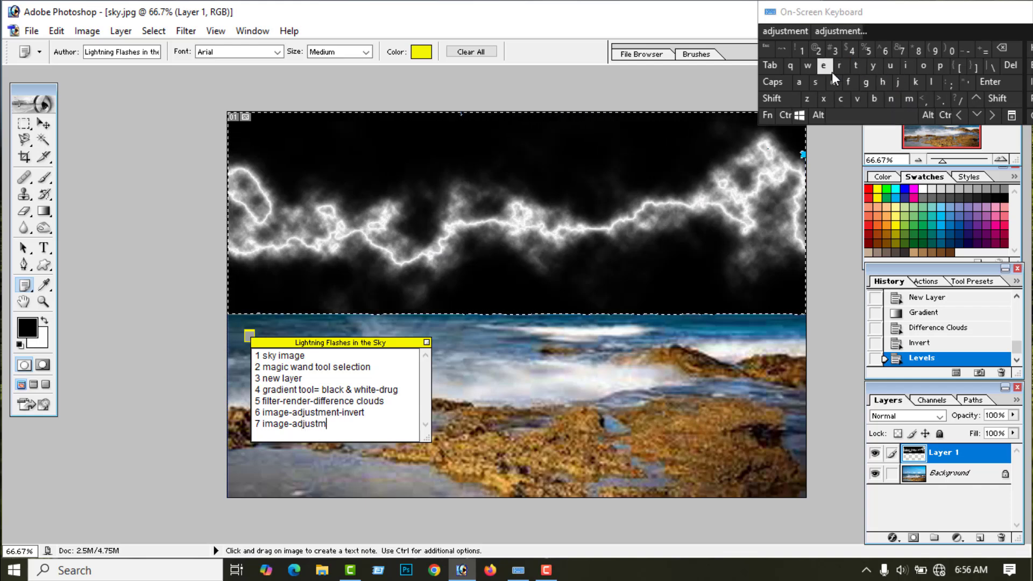
click(824, 66)
click(891, 99)
click(856, 66)
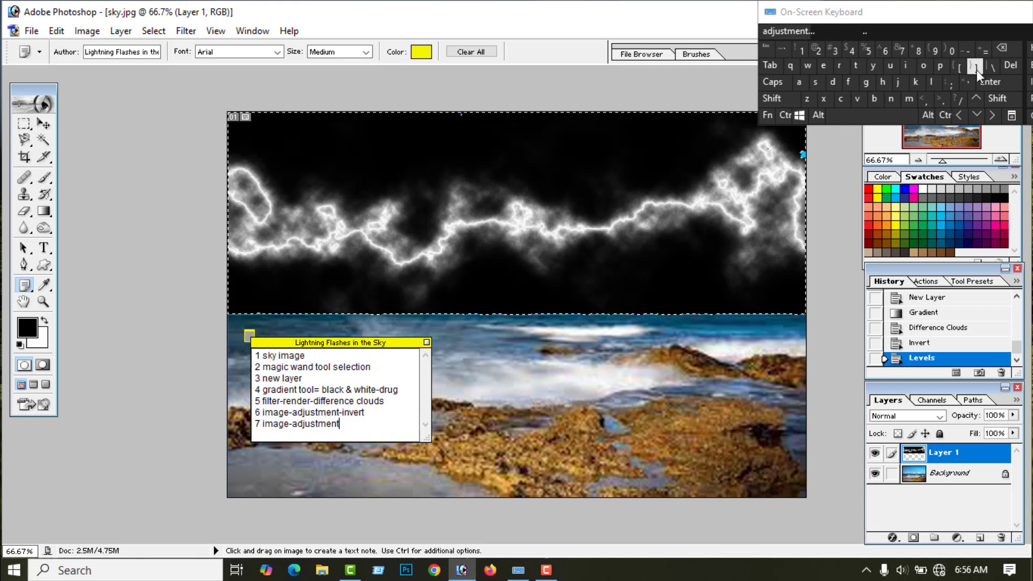
click(968, 52)
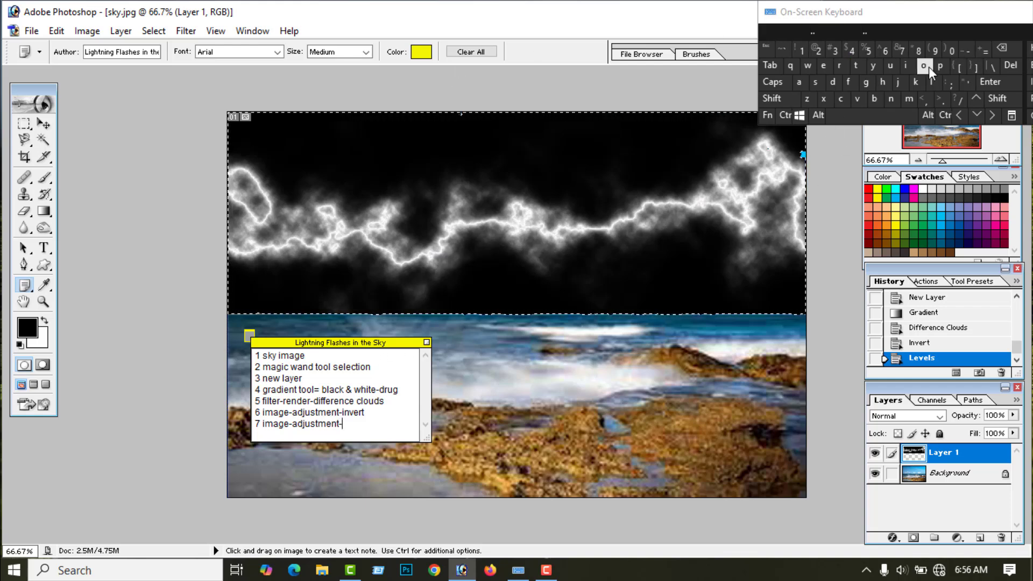
Add the word "levels" at the end of the note's seventh line.
click(931, 81)
click(823, 65)
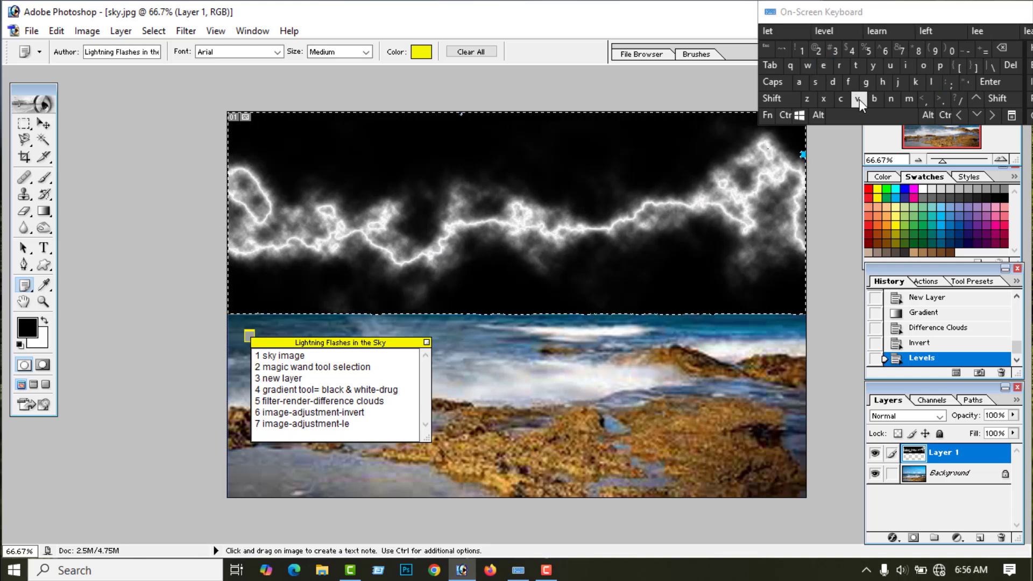
click(858, 99)
click(824, 65)
click(932, 82)
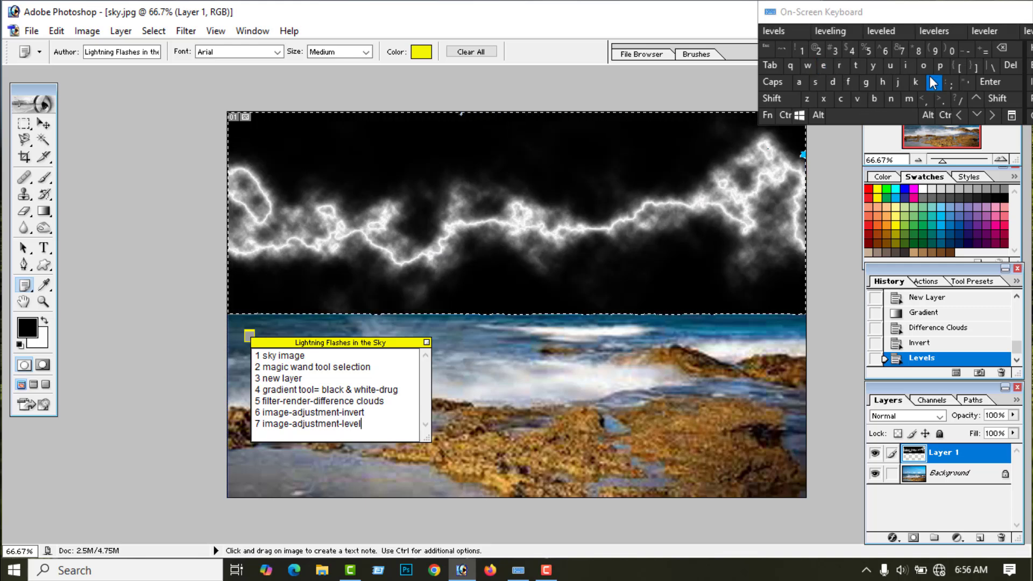
click(815, 82)
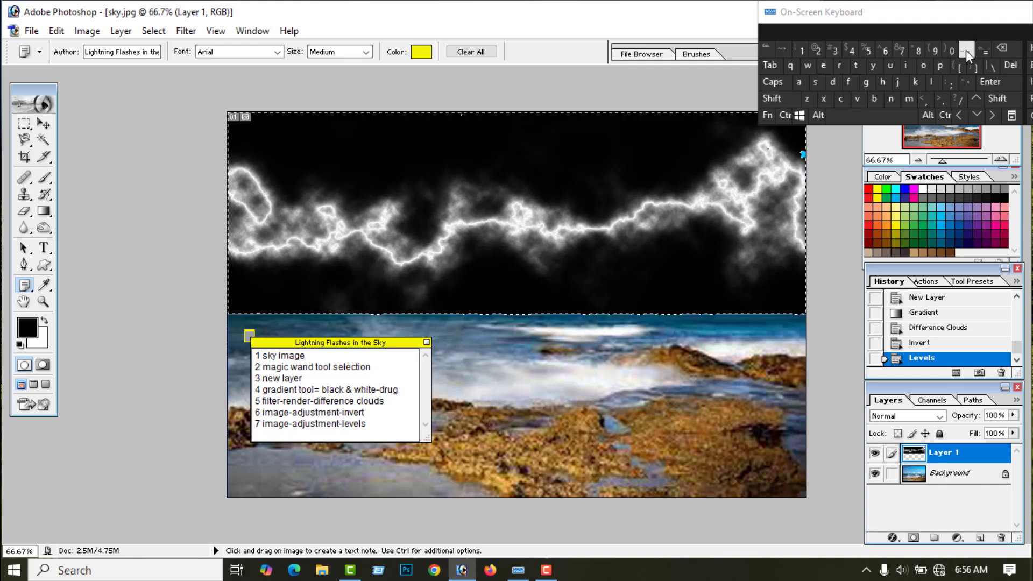
Record the Levels values in the note's seventh line by appending "=0,0.10, 255" after "levels".
click(985, 51)
click(925, 100)
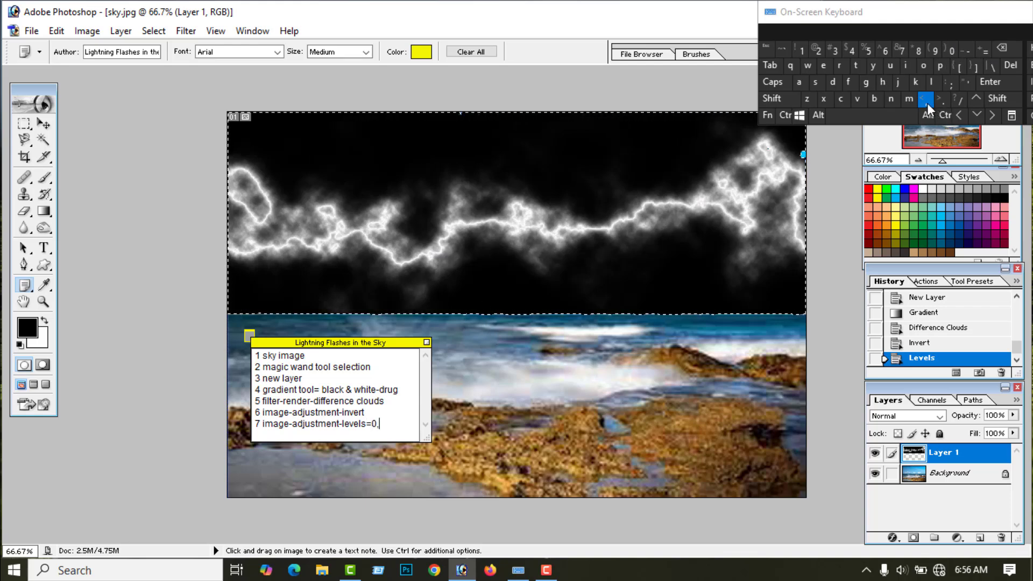
click(953, 49)
click(942, 101)
click(952, 51)
click(926, 101)
click(860, 115)
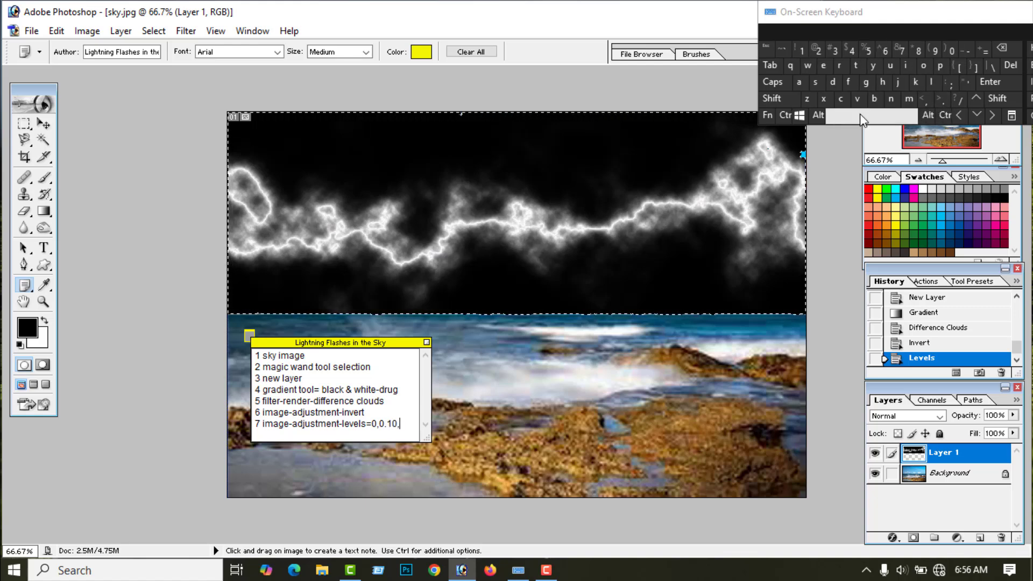
click(819, 54)
click(868, 50)
click(868, 51)
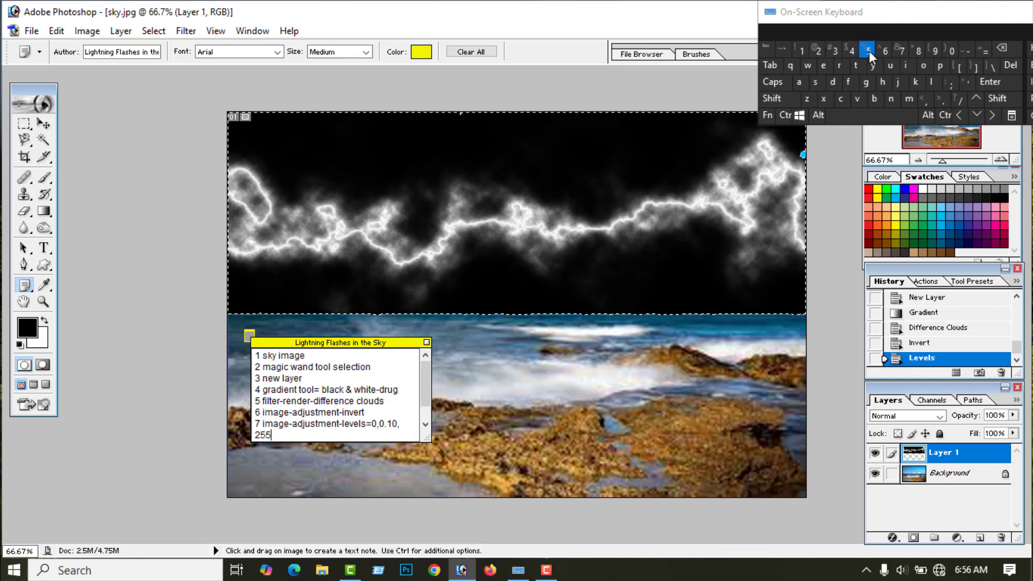
Place a second note on the image beside the first one and begin its text with "8".
click(476, 336)
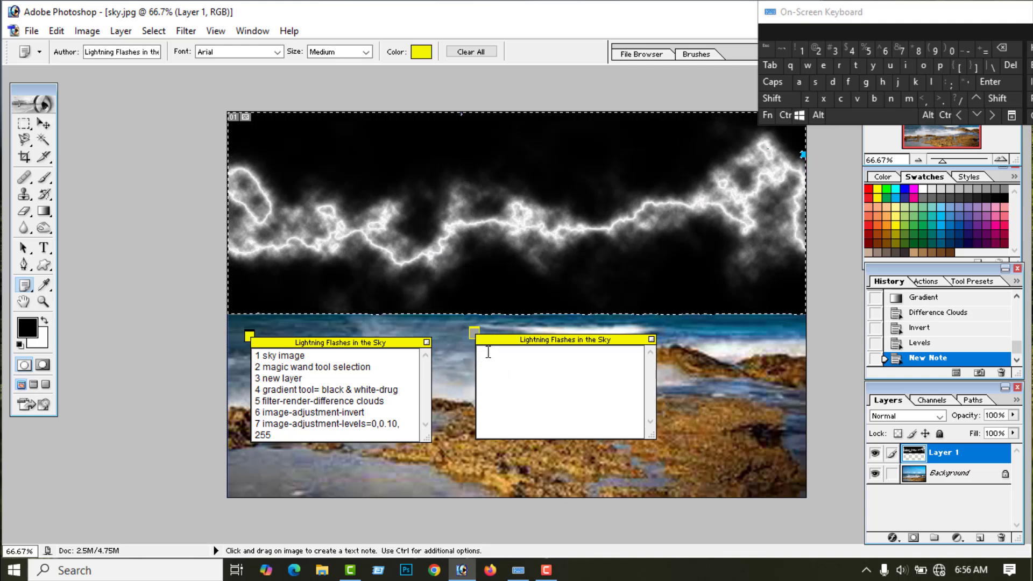
click(901, 50)
click(919, 52)
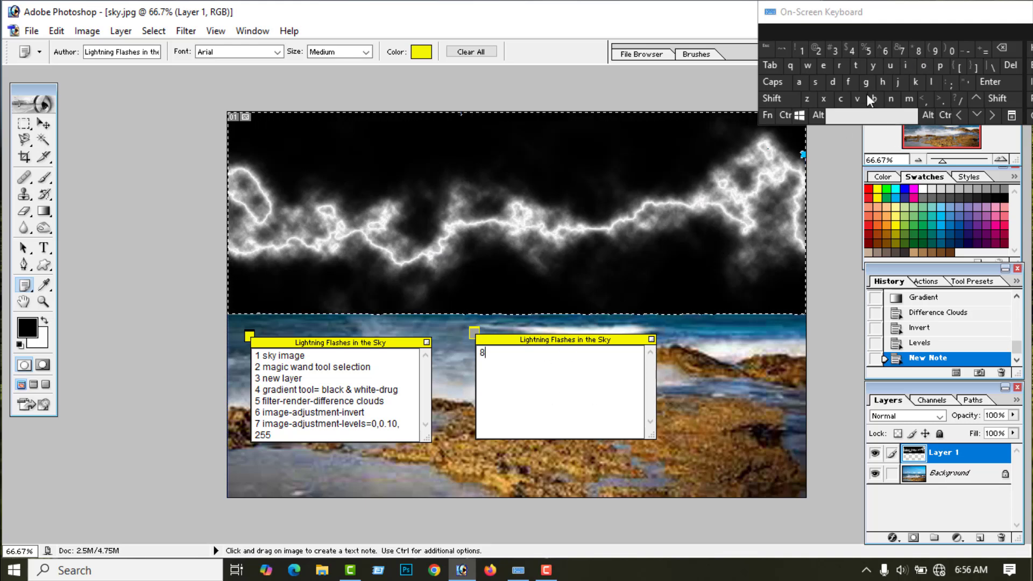
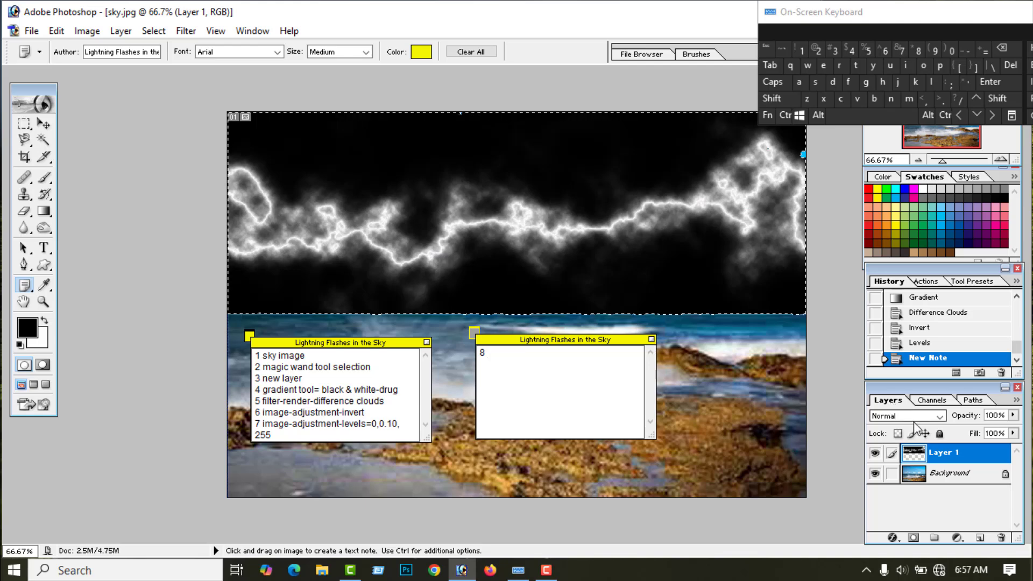
Set Layer 1's blending mode to Overlay and try out a change to its opacity.
click(940, 417)
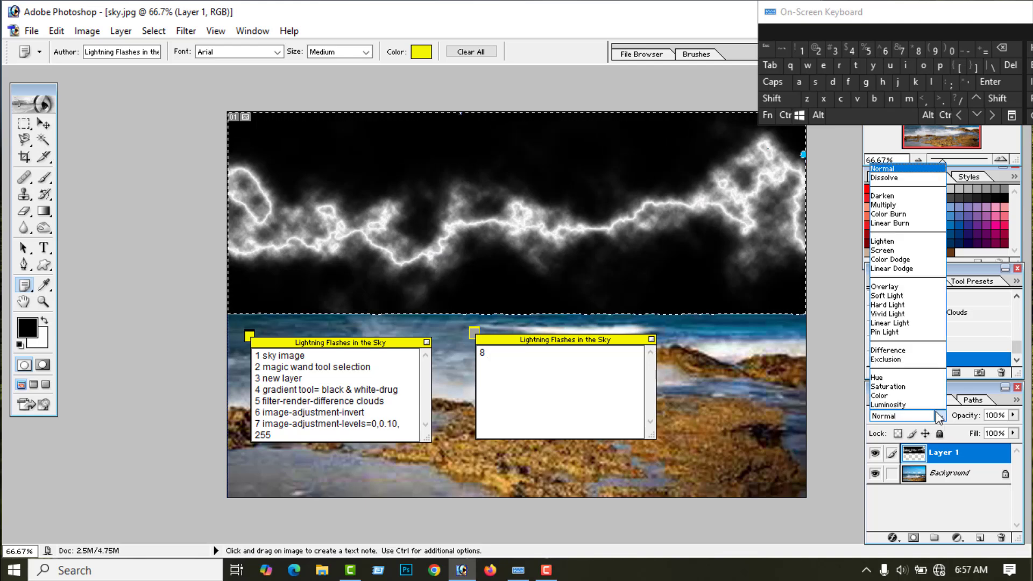
click(891, 294)
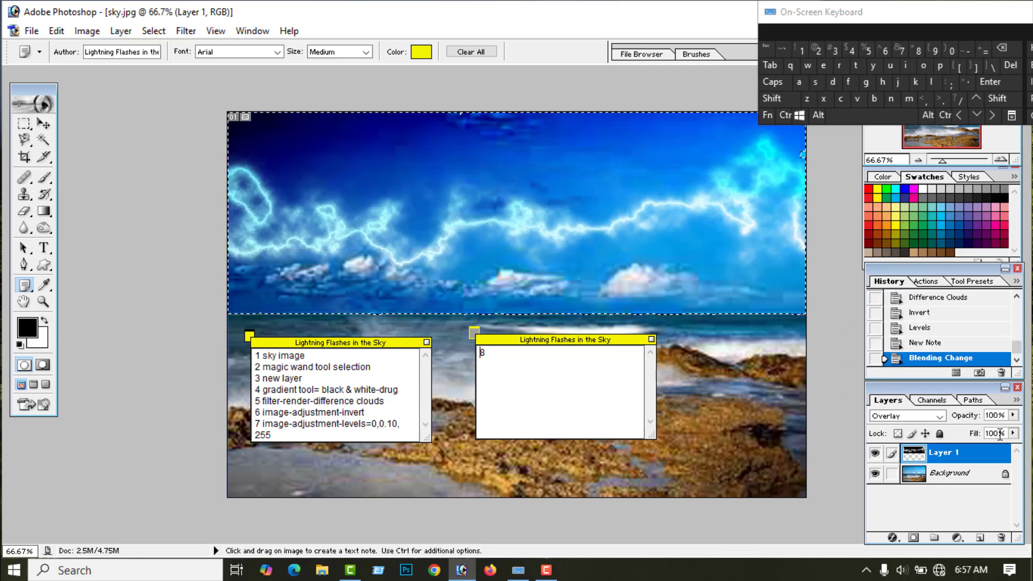
click(1012, 417)
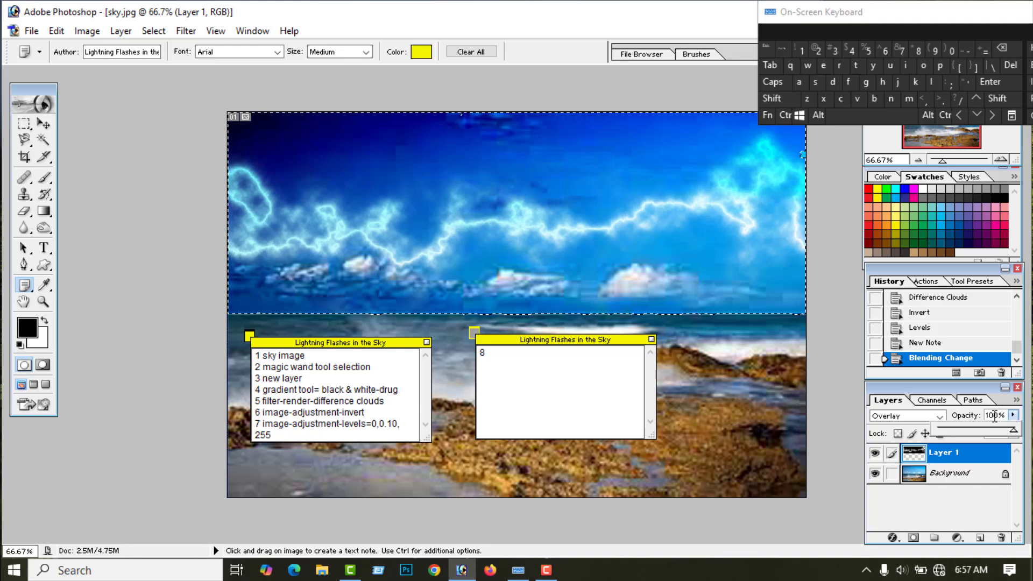
click(1003, 415)
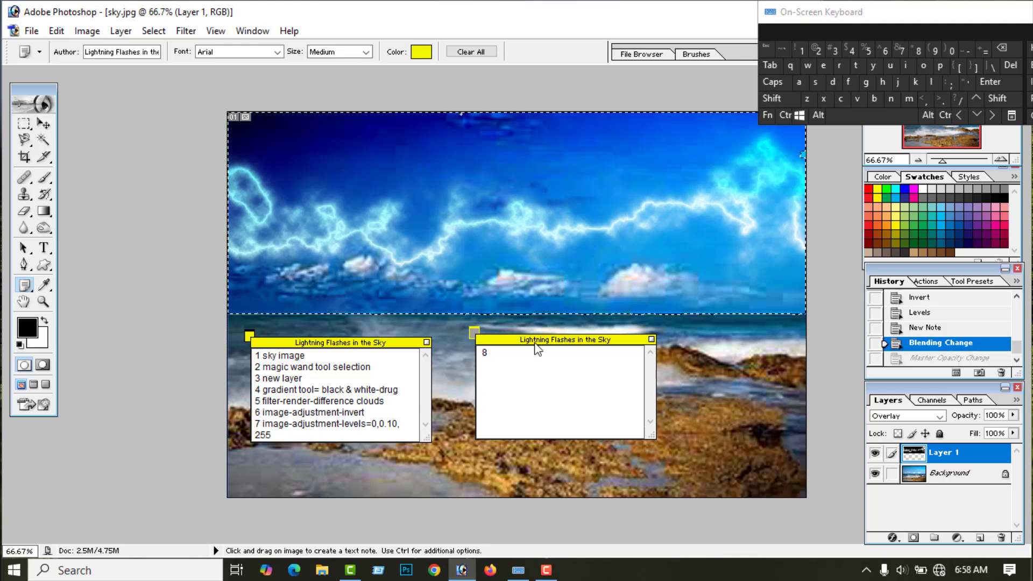
Return to the second note and add the word "layer" after the number 8.
click(536, 351)
click(931, 83)
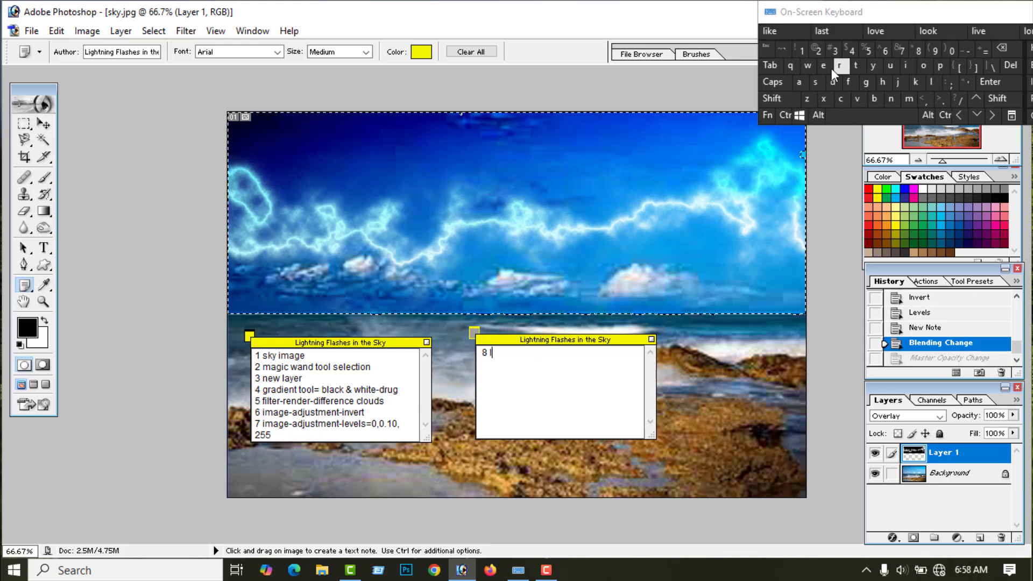
click(800, 82)
click(874, 66)
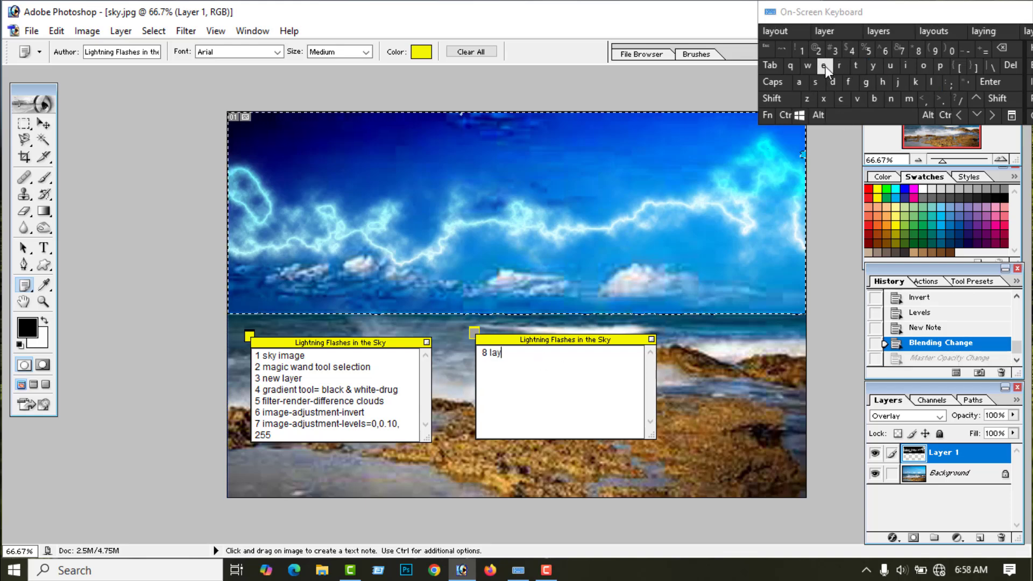
click(823, 65)
click(839, 65)
click(869, 115)
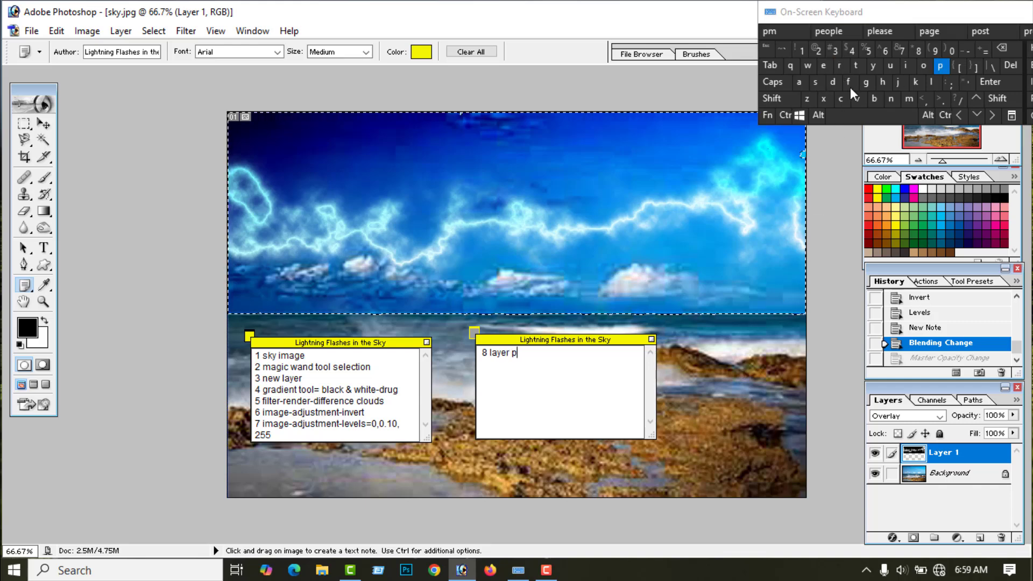
Continue the second note's line after "8 layer" with "palatte=".
click(940, 65)
click(799, 83)
click(931, 82)
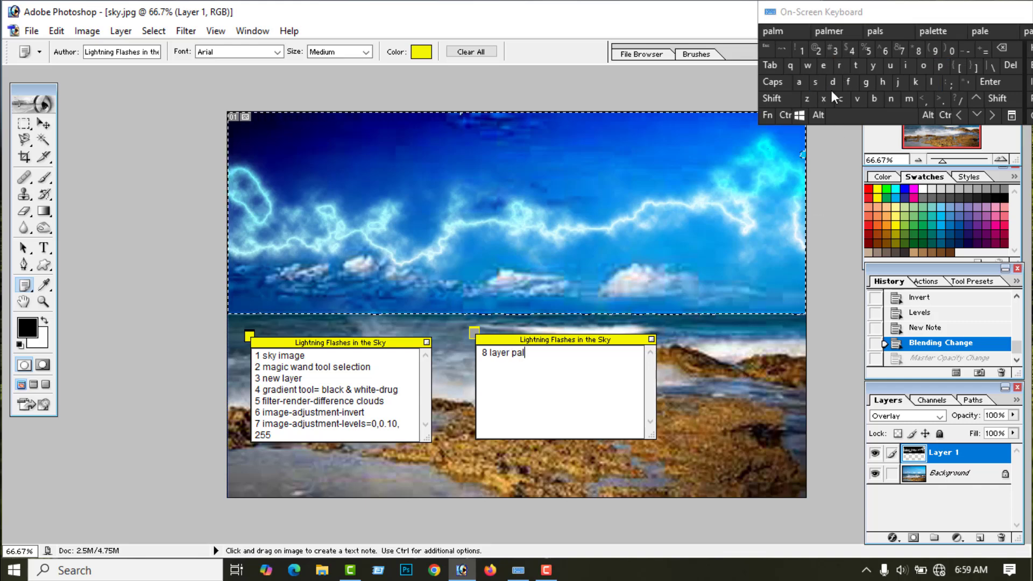
click(799, 82)
click(857, 65)
click(861, 66)
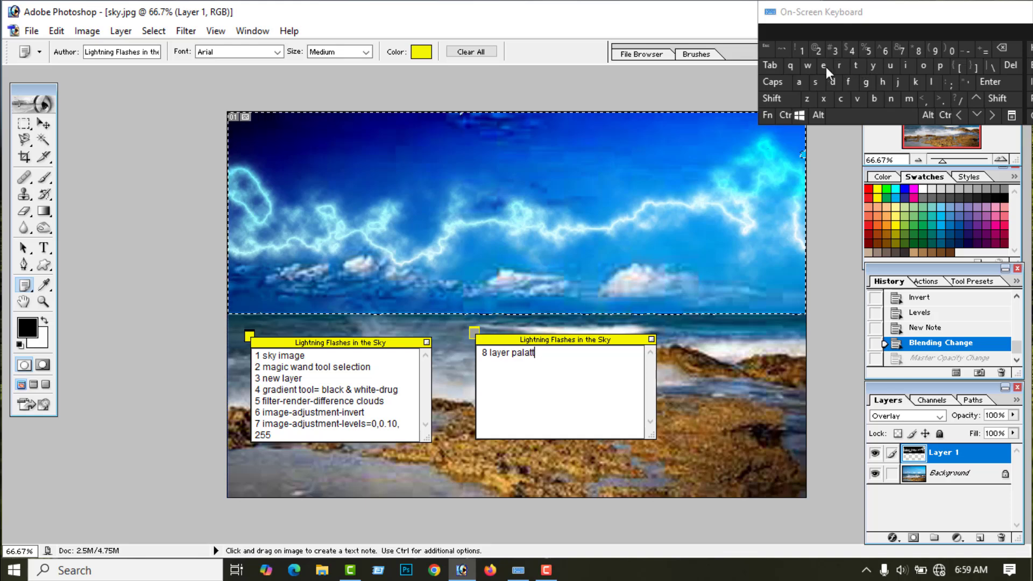
click(824, 67)
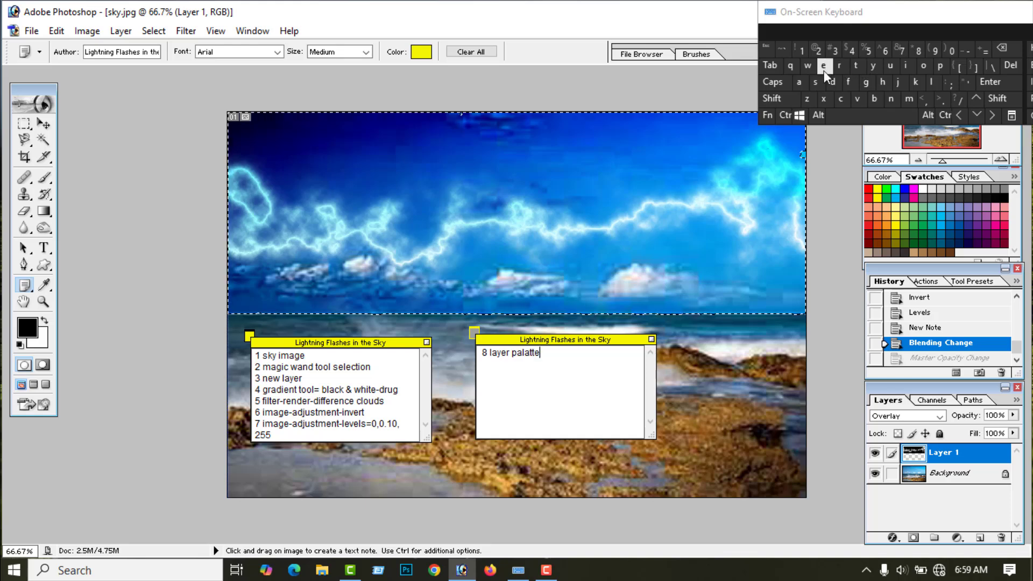
click(982, 51)
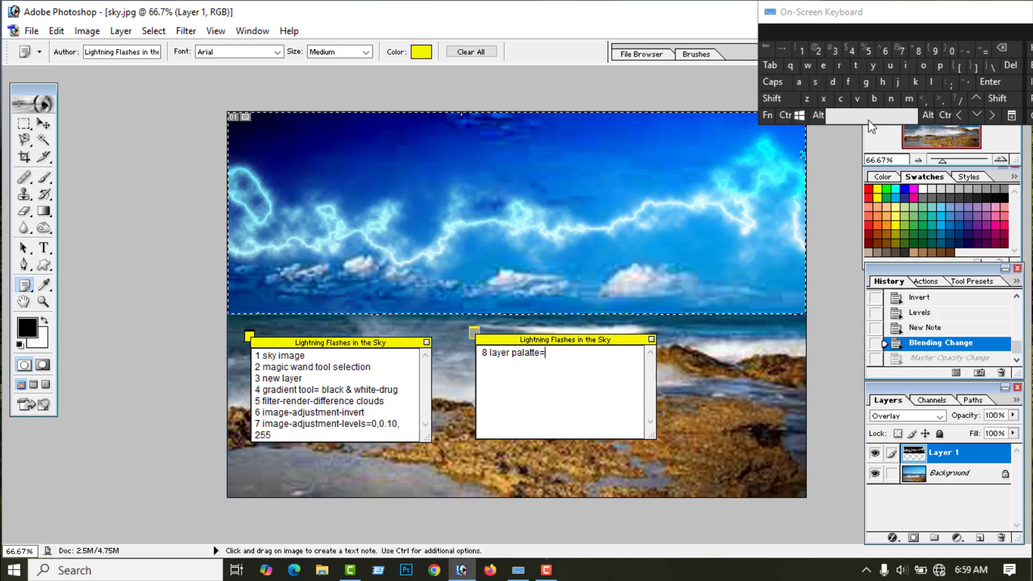
Append "mode-" to the second note's line after "palatte=".
click(909, 99)
click(923, 66)
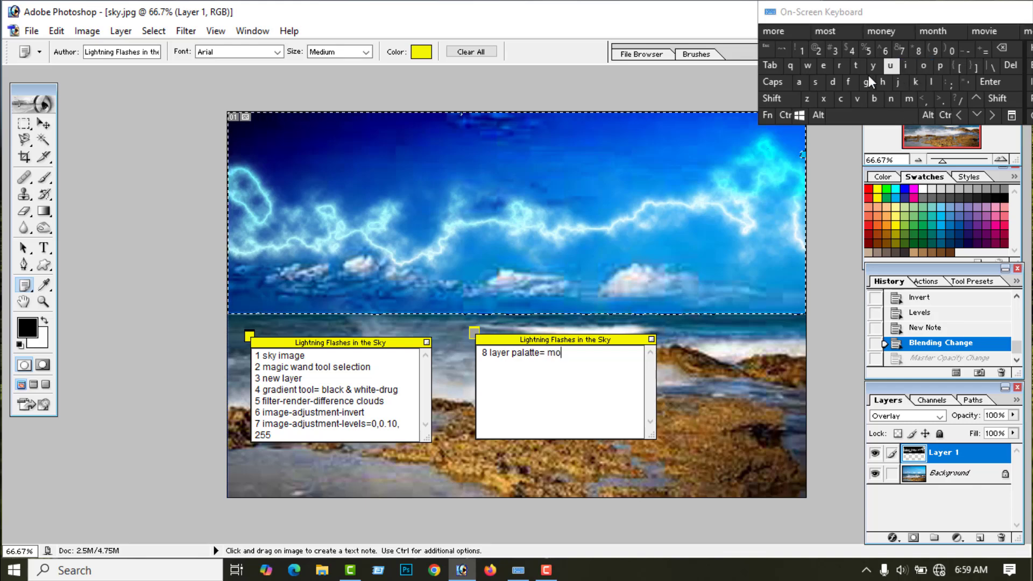
click(832, 81)
click(824, 66)
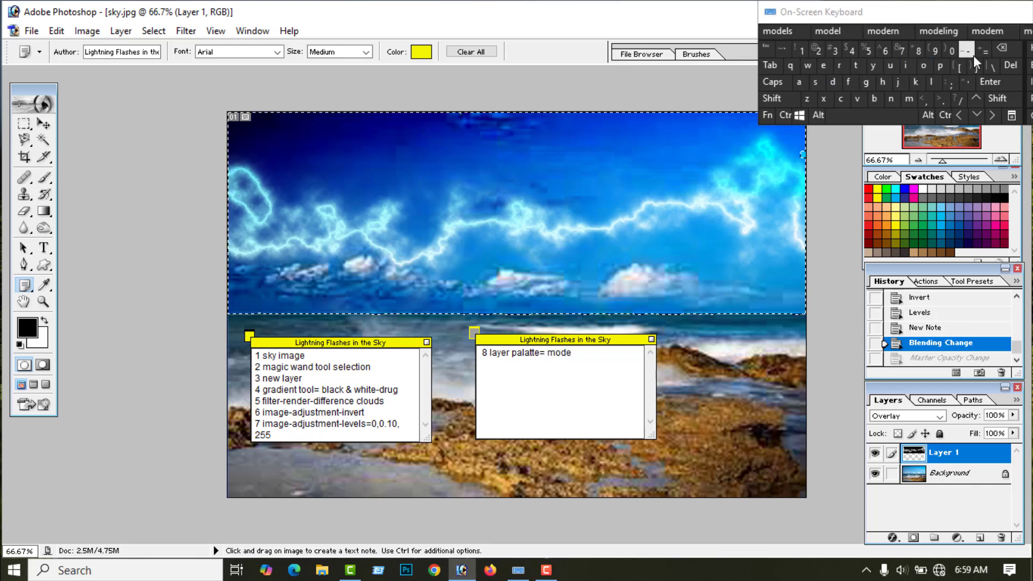
click(967, 51)
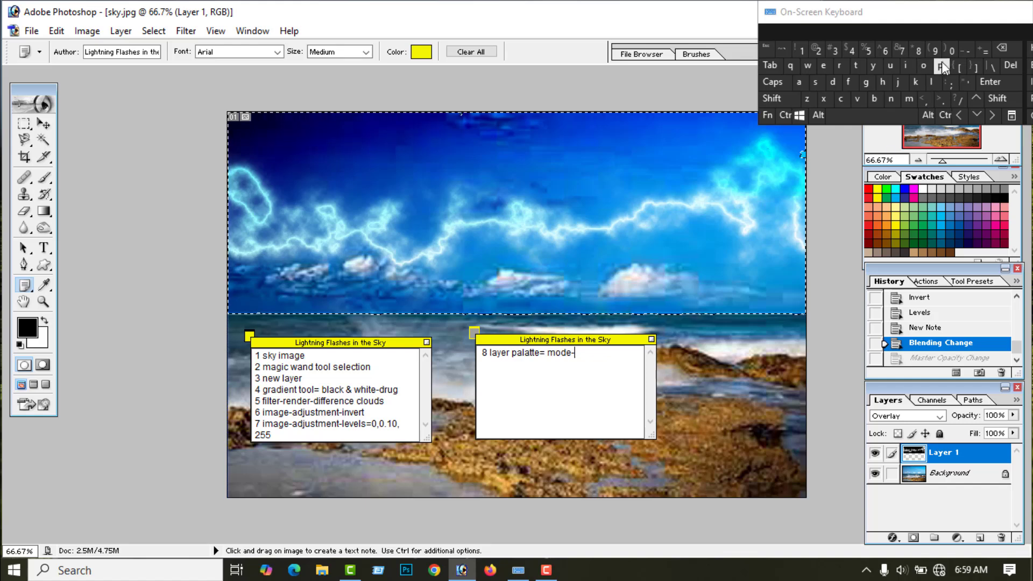
Append "overlay, " to the second note's line after "mode-".
click(925, 66)
click(857, 100)
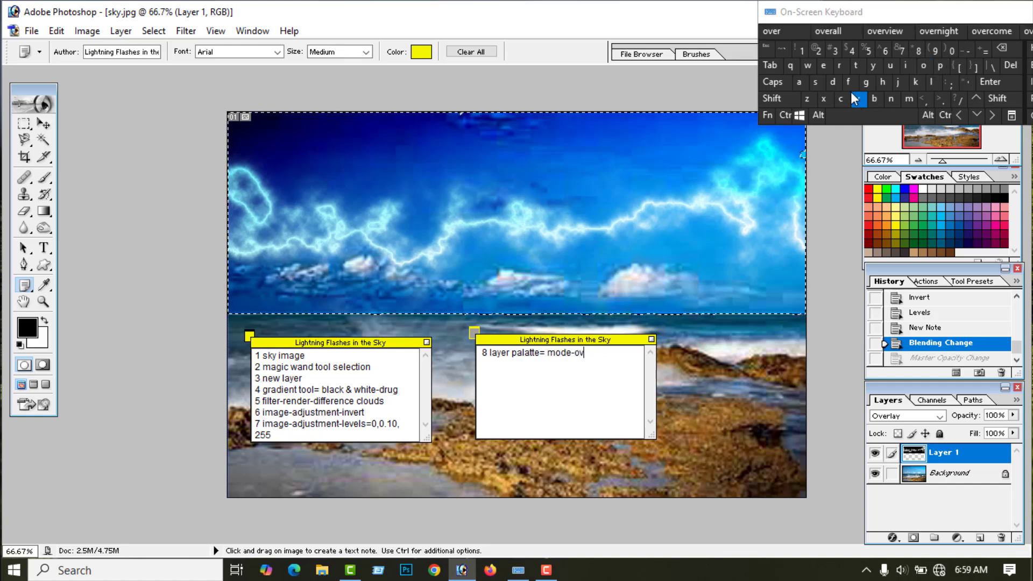
click(825, 67)
click(840, 66)
click(935, 80)
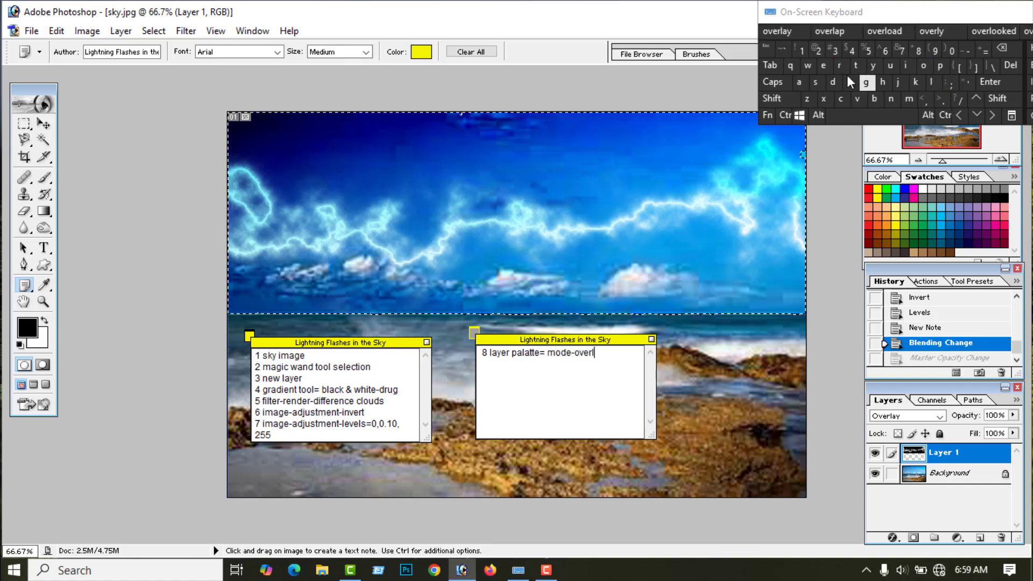
click(801, 78)
click(876, 64)
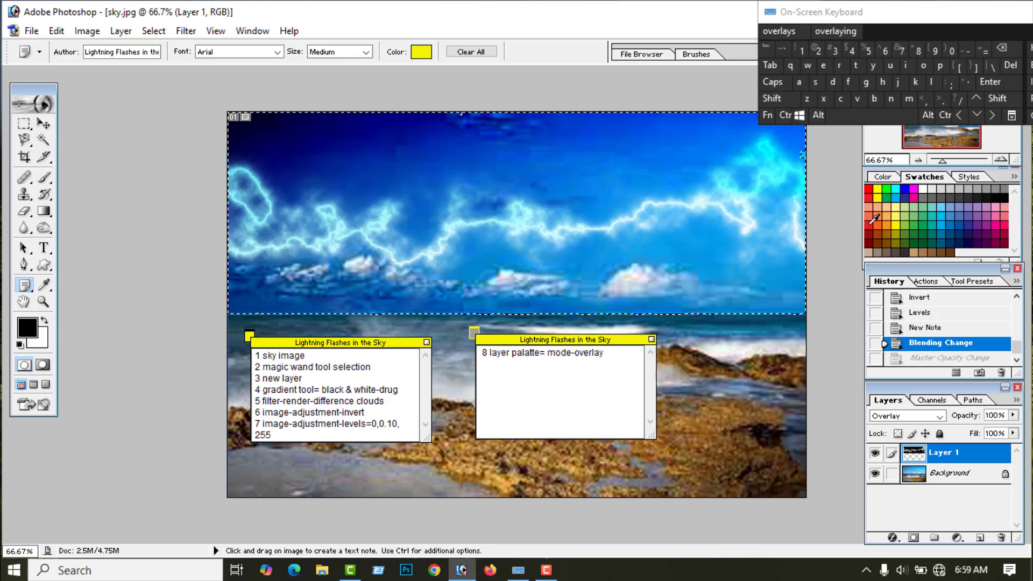
click(922, 104)
click(908, 114)
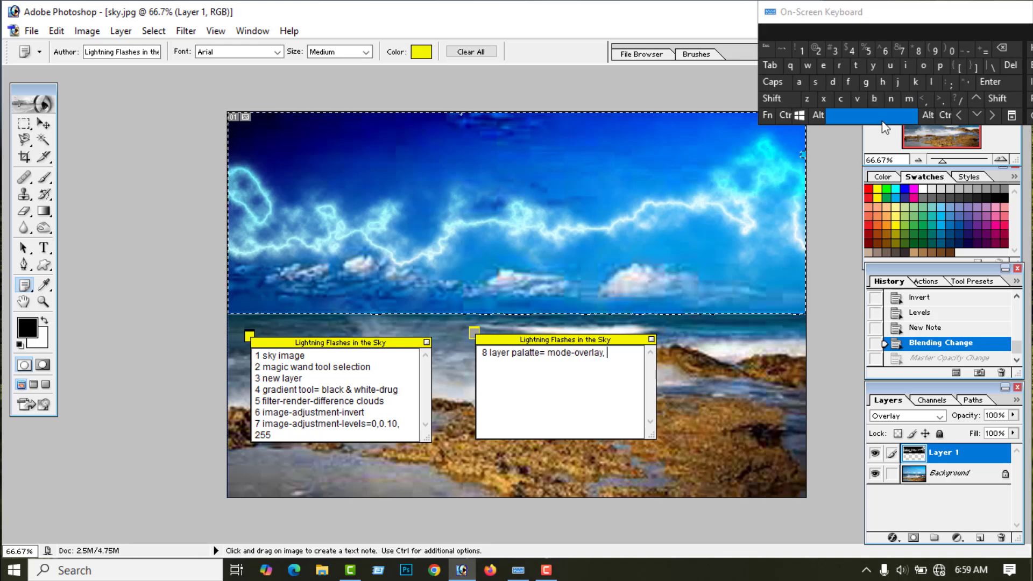
Complete the second note's layer entry with "opacity-75%" after "mode-overlay,".
click(925, 66)
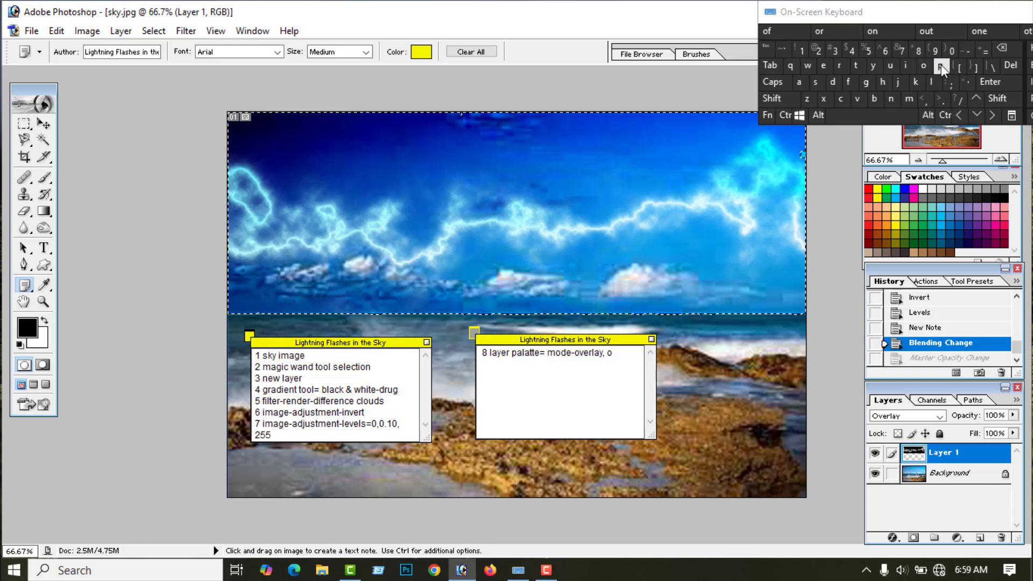
click(941, 65)
click(800, 84)
click(841, 98)
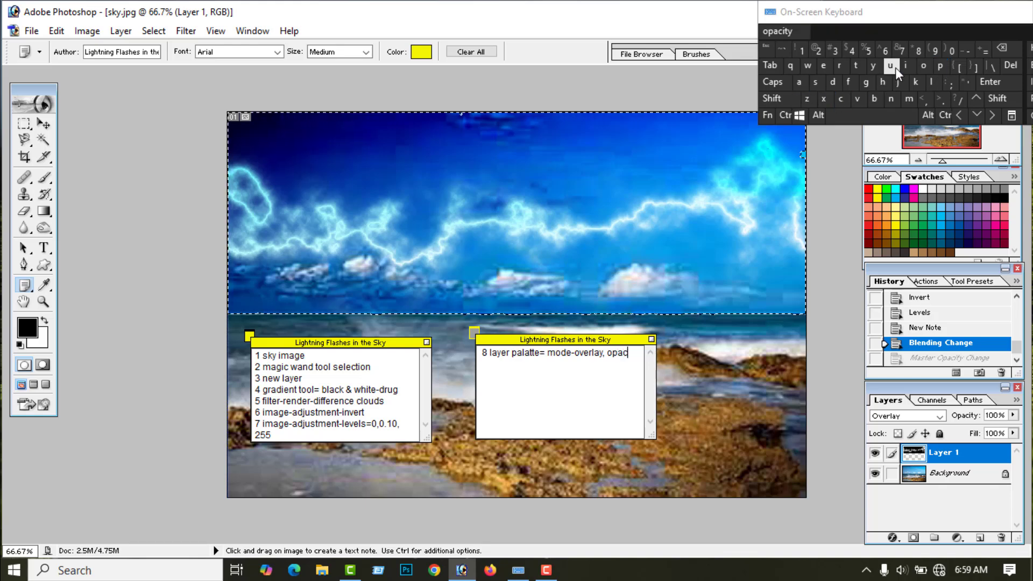
click(905, 65)
click(856, 66)
click(872, 66)
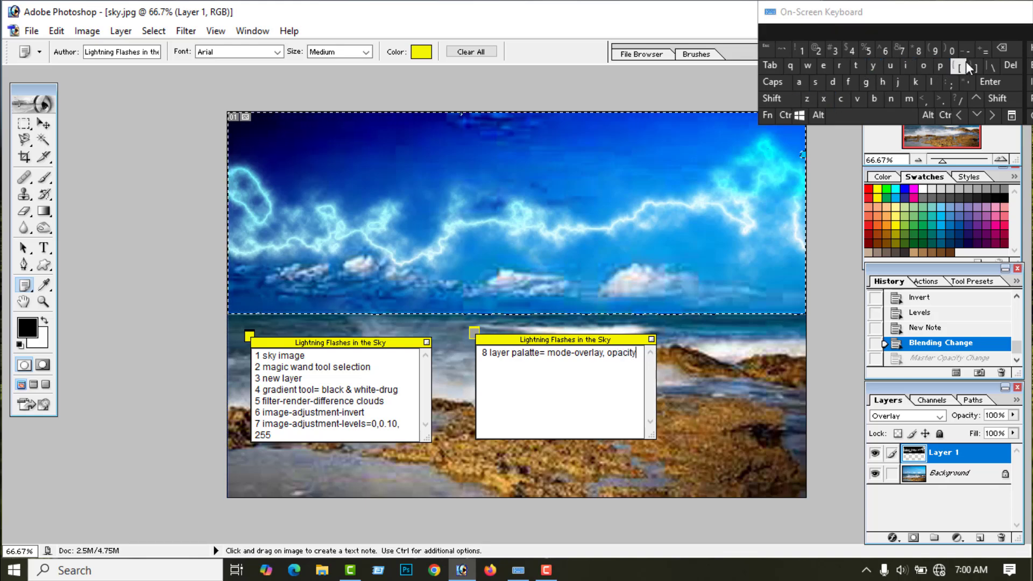
click(967, 50)
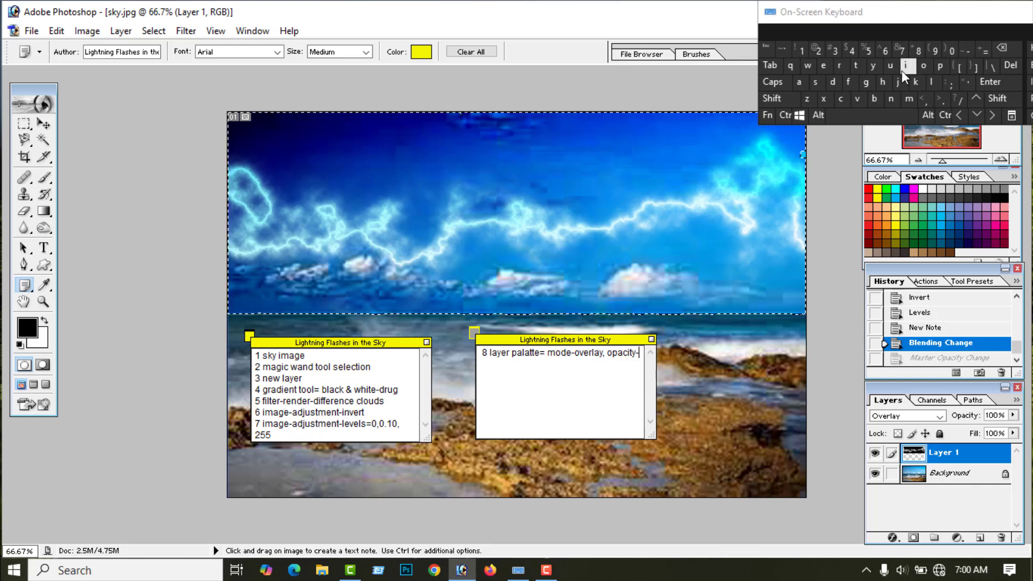
click(902, 49)
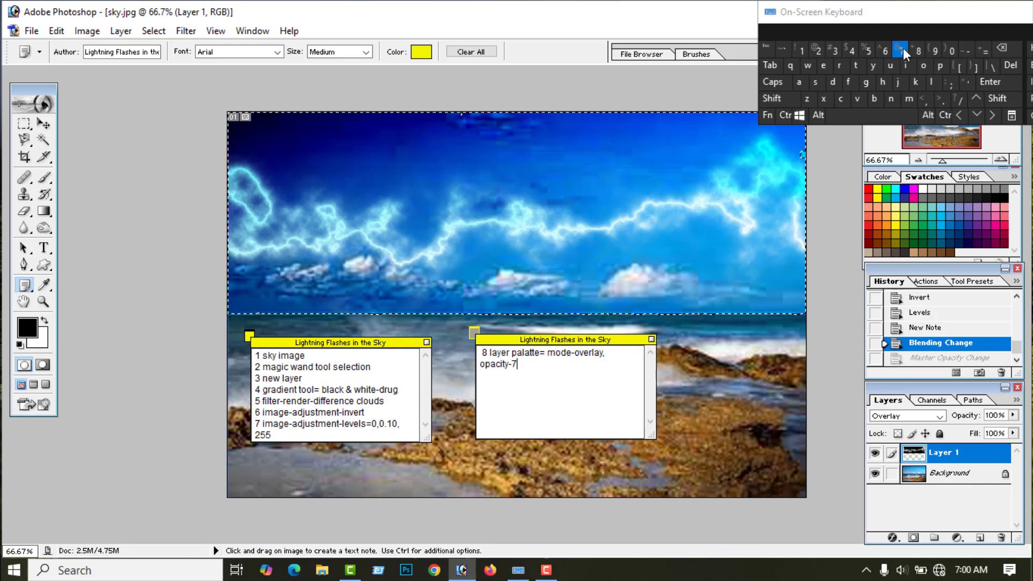
click(868, 50)
click(776, 99)
click(865, 49)
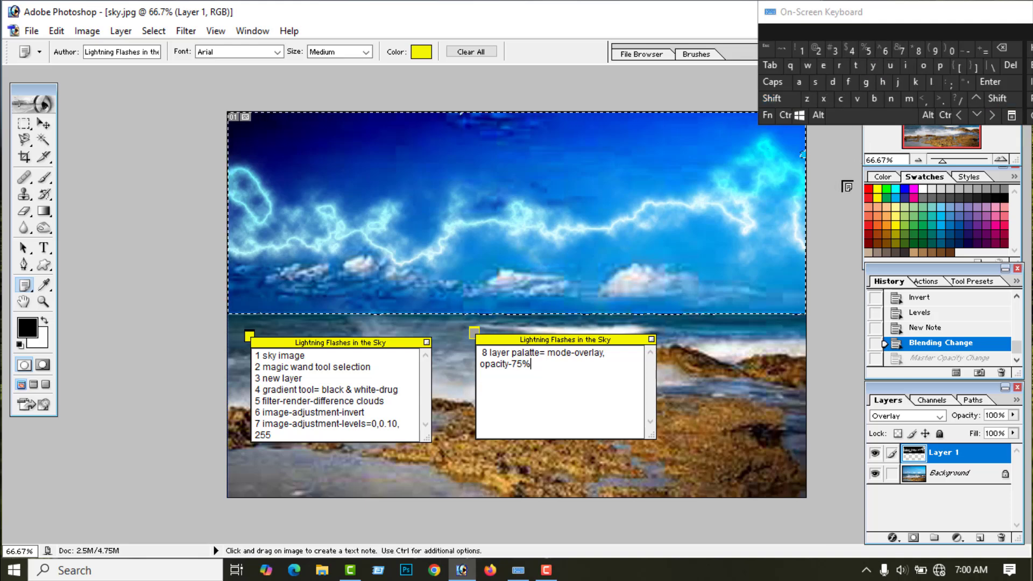
Open a Hue/Saturation adjustment for Layer 1, move its dialog clear of the notes and enable Colorize.
click(43, 124)
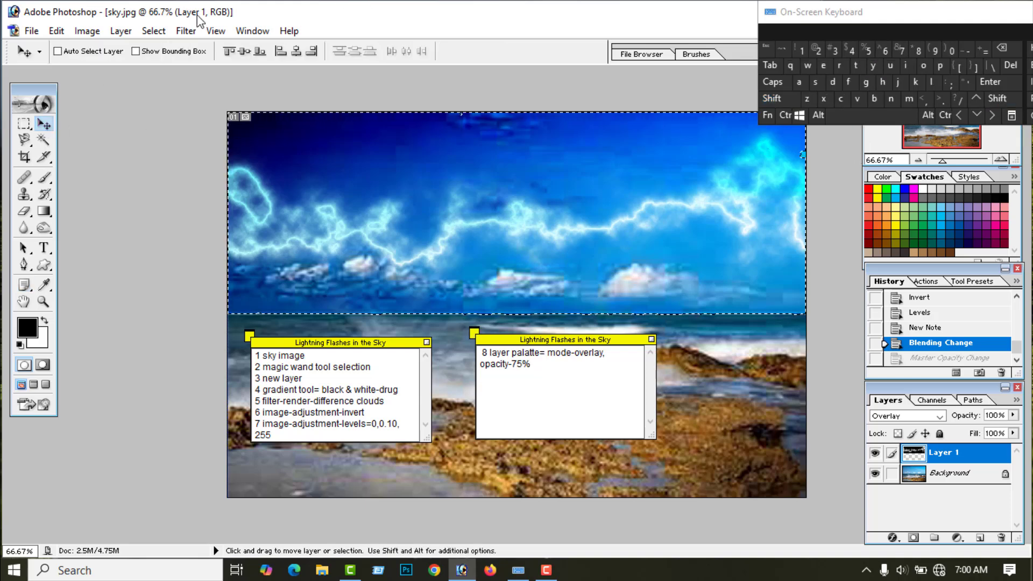
click(88, 32)
mouse_move(113, 71)
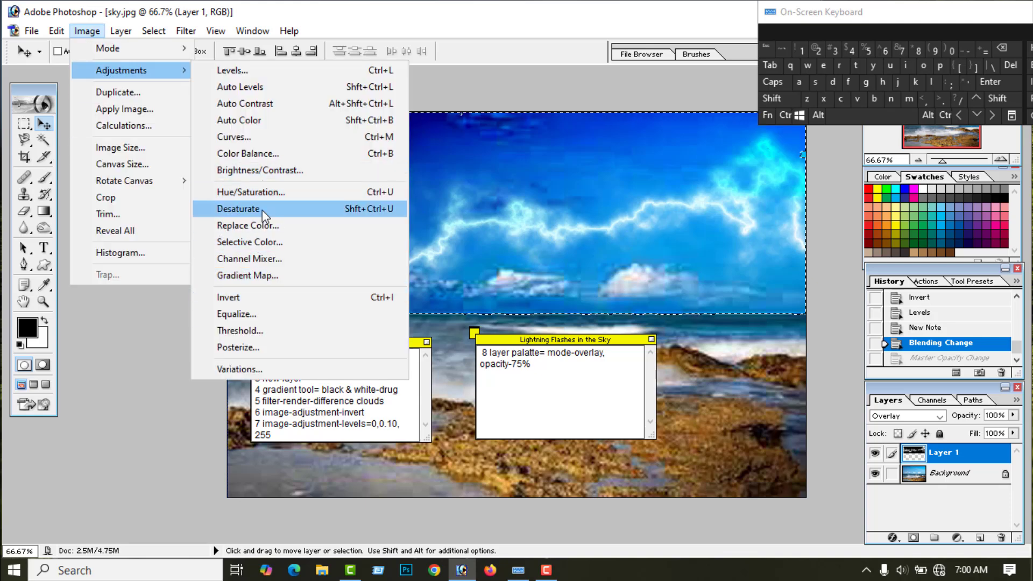
click(253, 192)
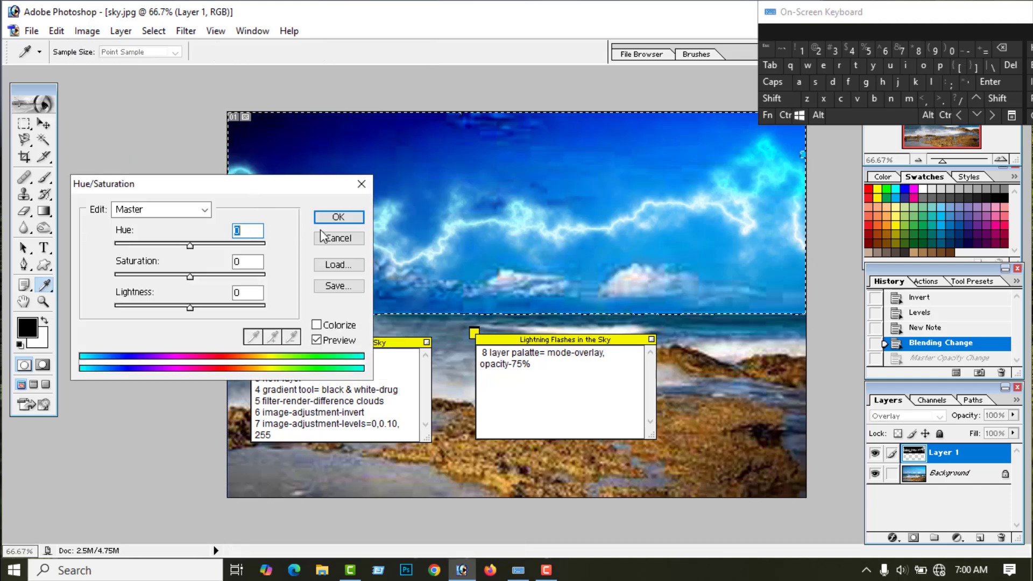
drag(253, 192, 257, 82)
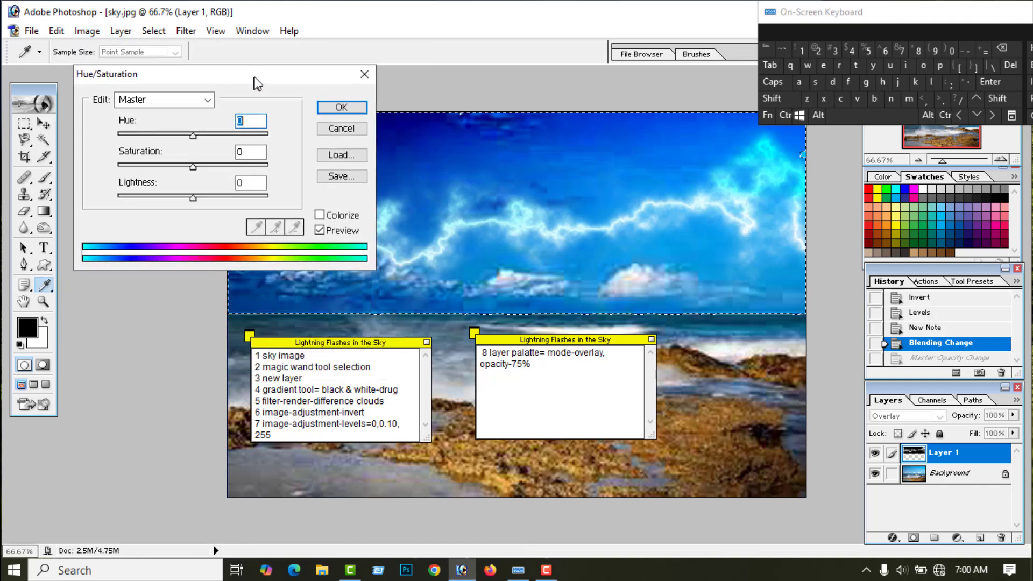
click(322, 215)
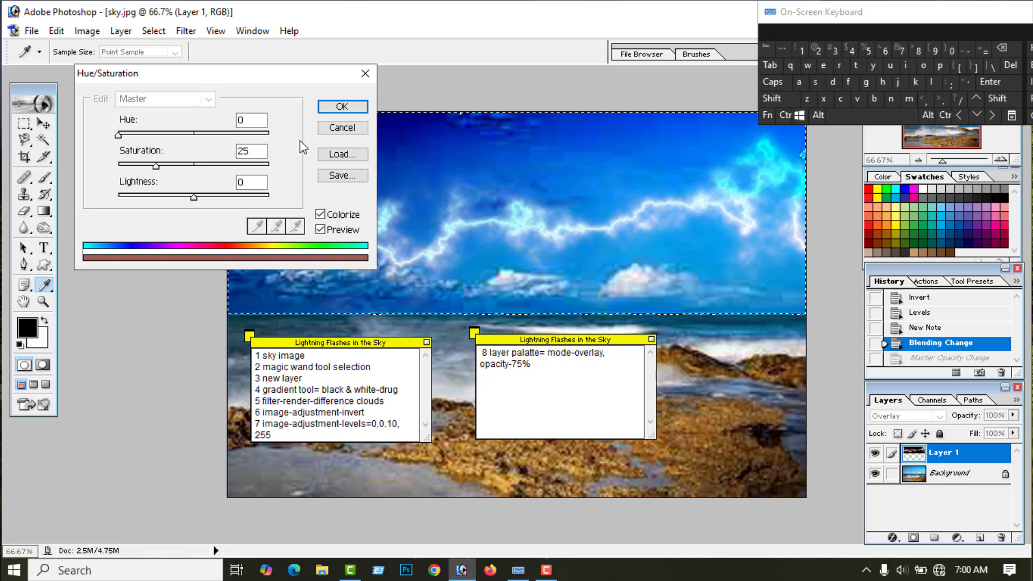
Set the colorize hue to 205 and the saturation to 50, and apply the adjustment to Layer 1.
click(238, 121)
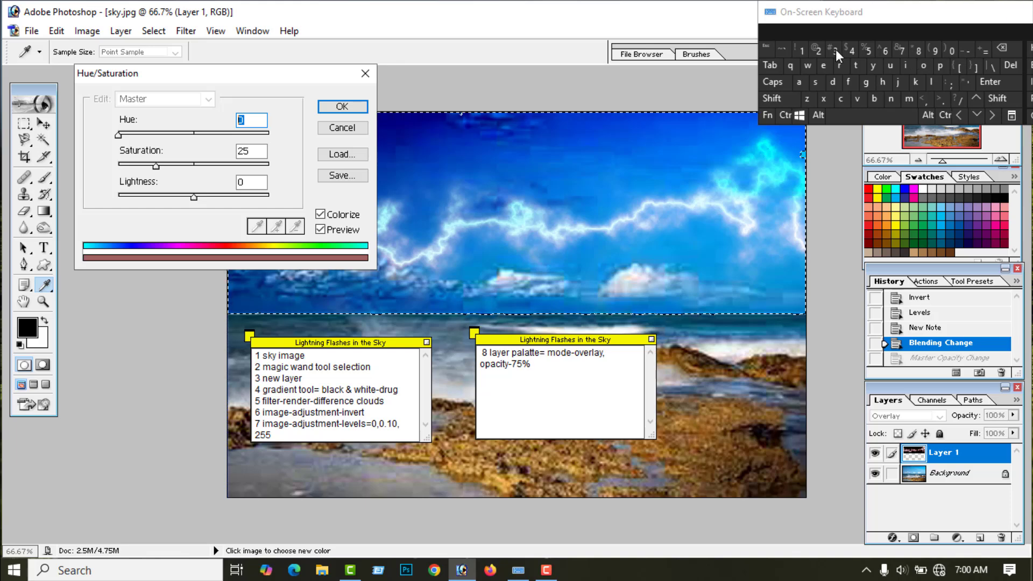
click(818, 51)
click(951, 51)
click(868, 51)
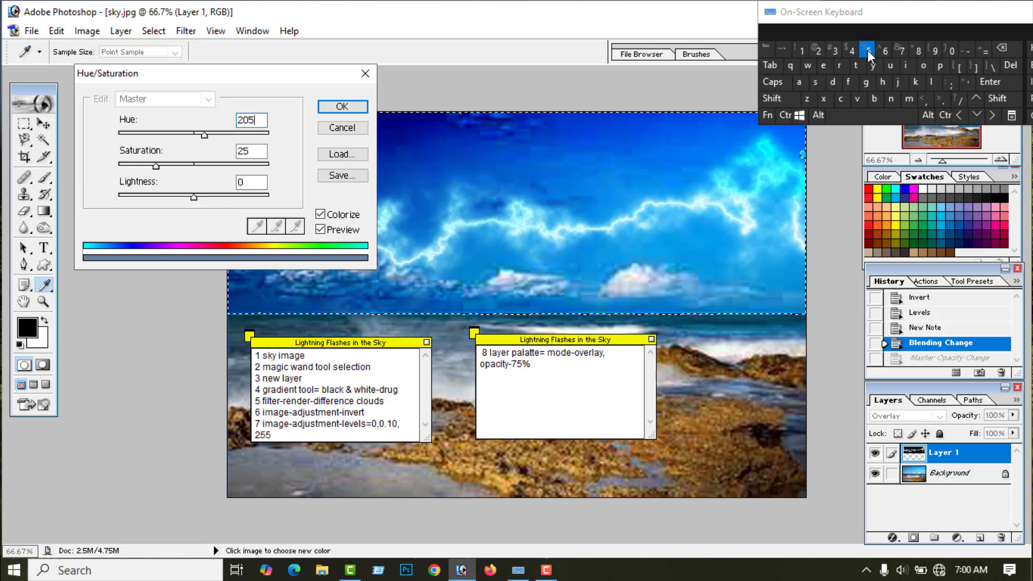
click(248, 152)
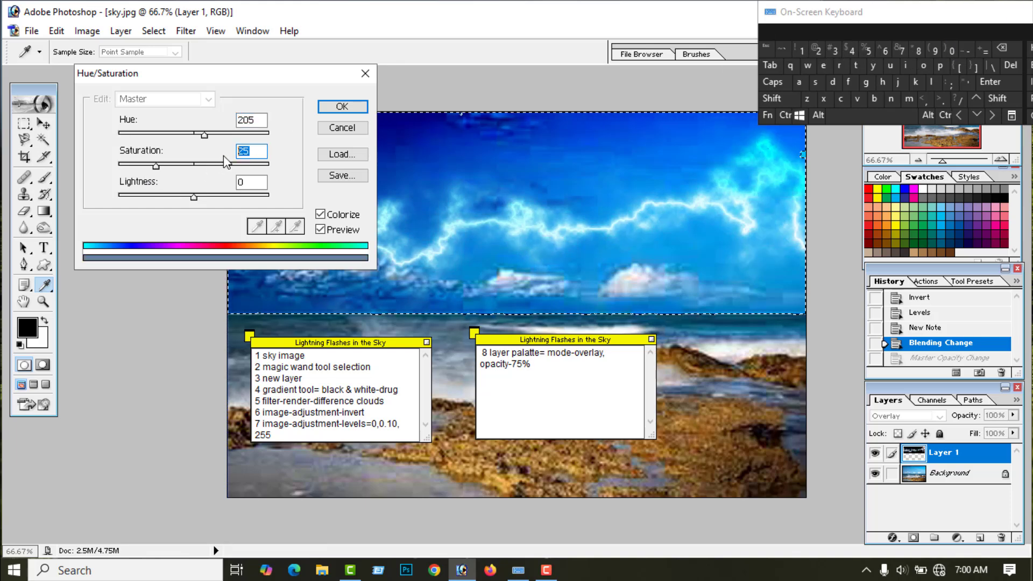
click(867, 50)
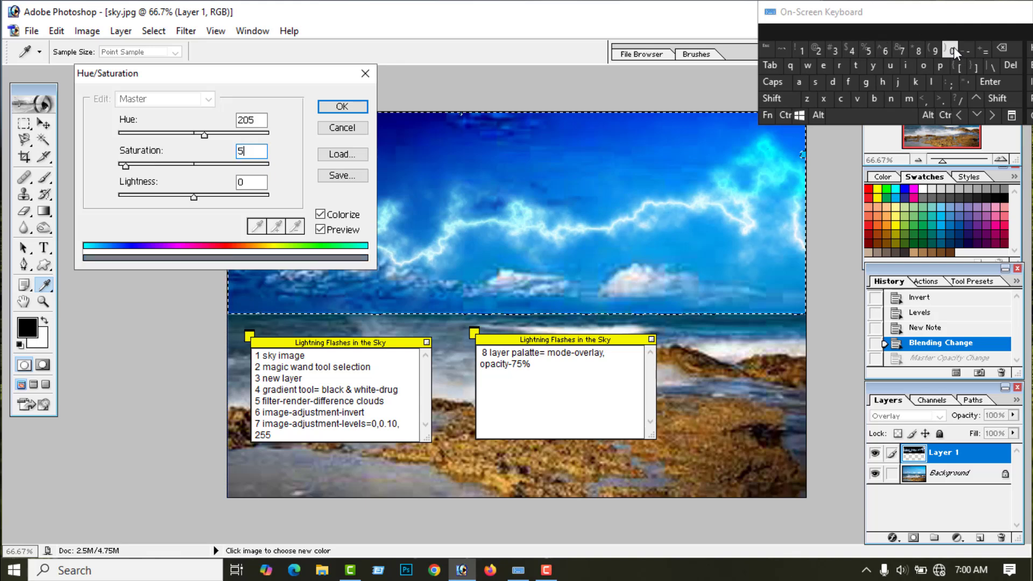
click(952, 50)
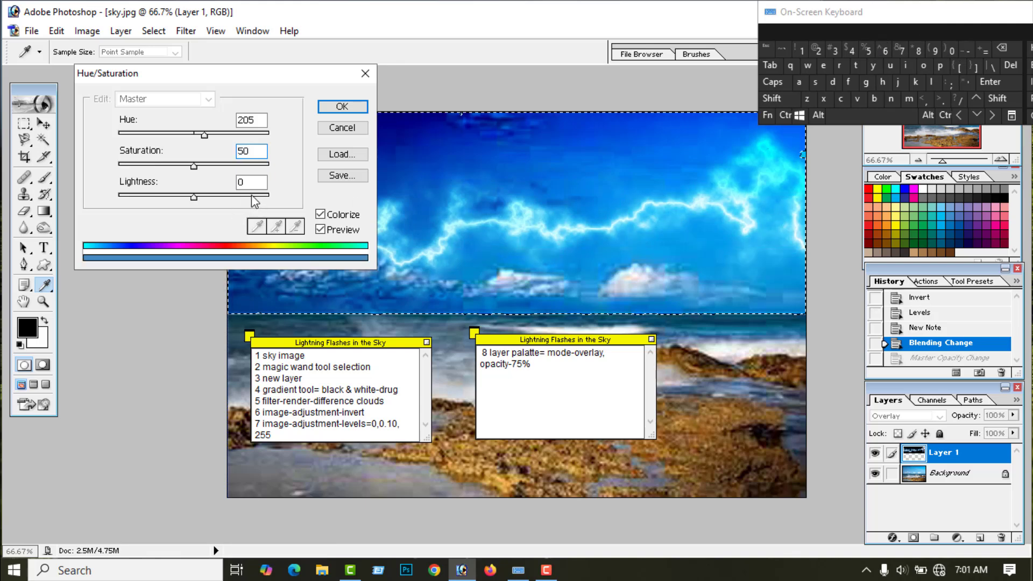
click(342, 107)
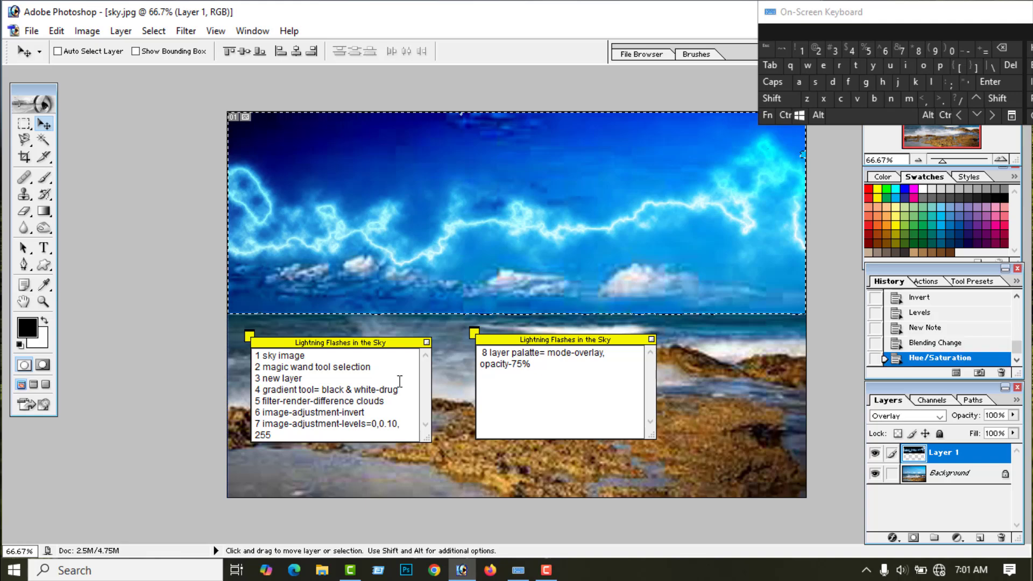
Start a new line in the second note below the opacity entry with "9 image-".
click(539, 364)
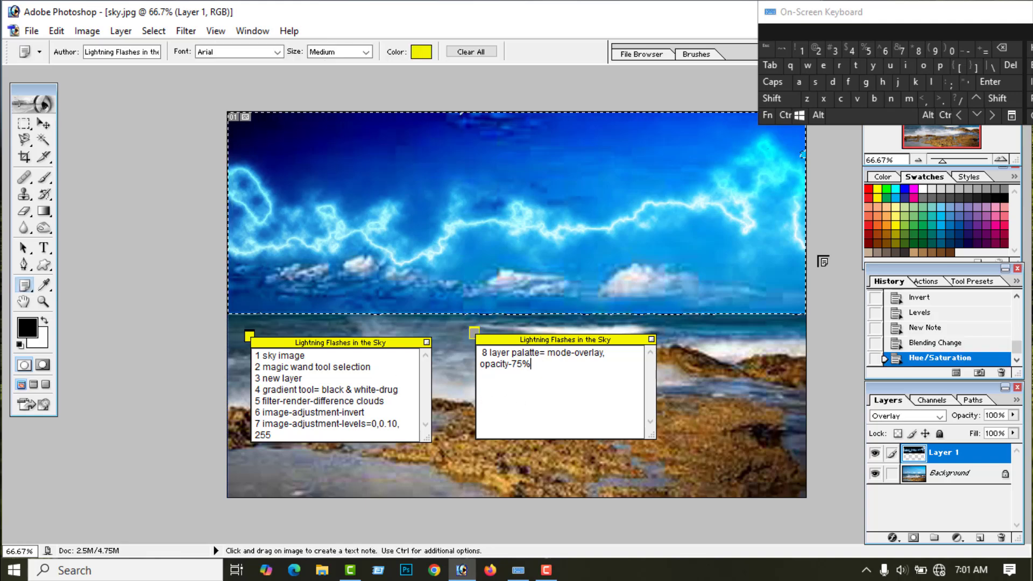
click(989, 81)
click(935, 50)
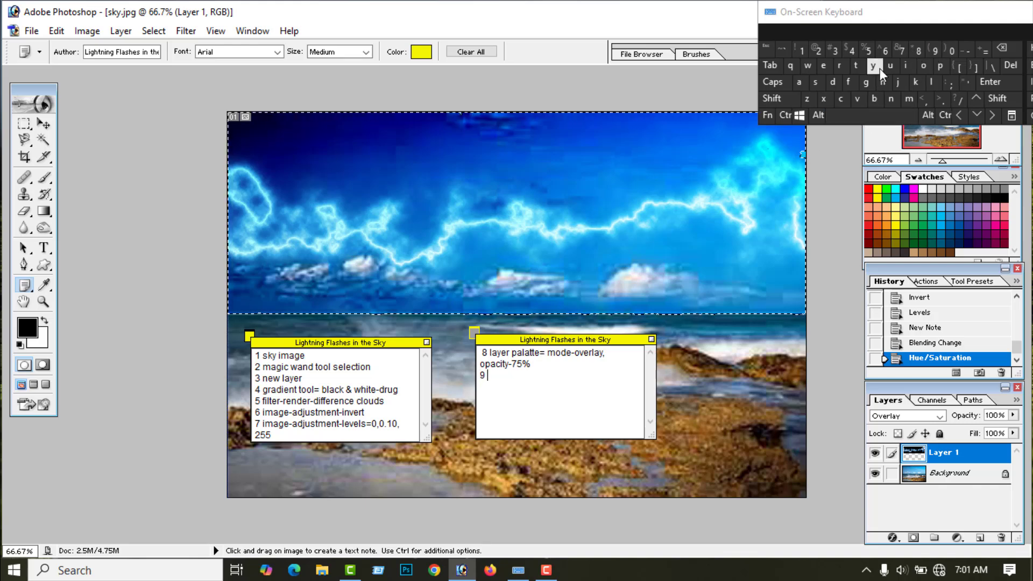
click(906, 65)
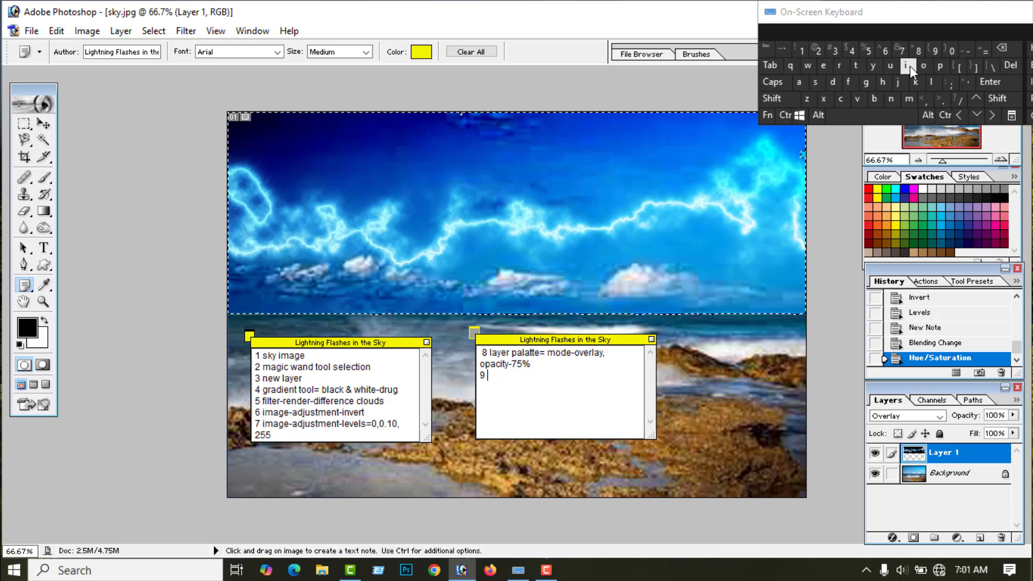
click(909, 96)
click(799, 82)
click(863, 82)
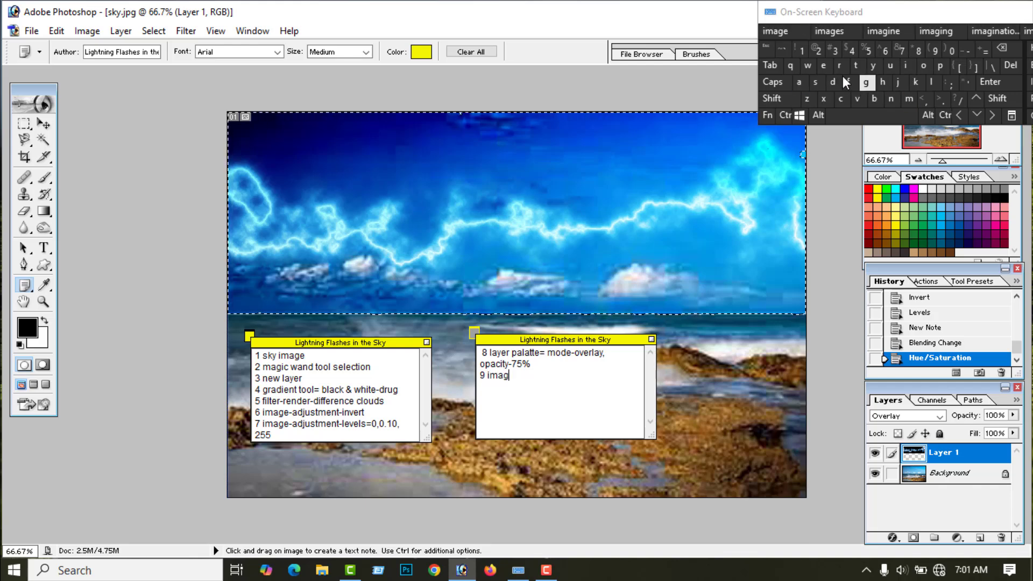
click(824, 65)
click(967, 50)
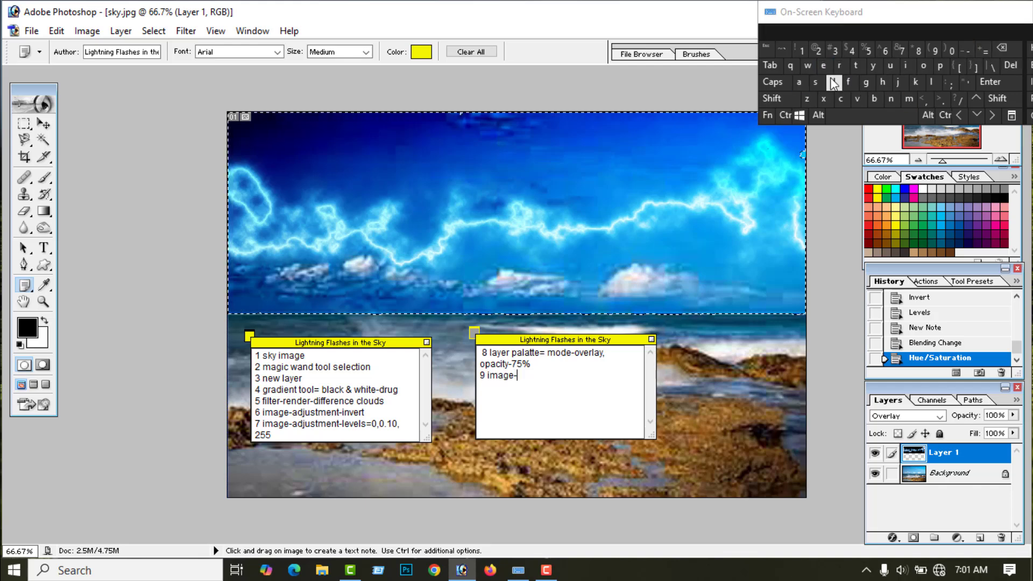
Append "adjustment-" to line 9 of the second note.
click(799, 81)
click(833, 81)
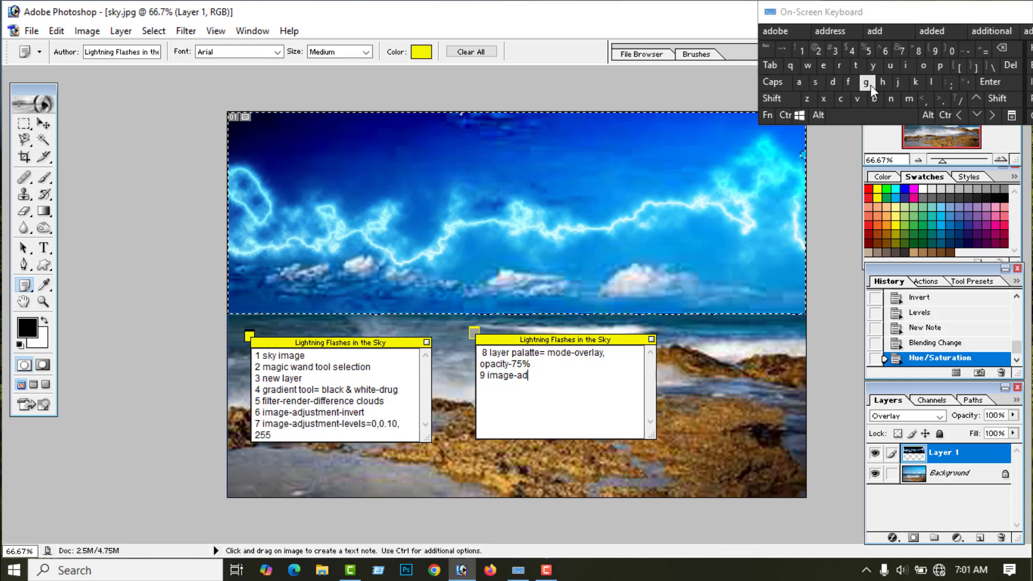
click(899, 84)
click(892, 66)
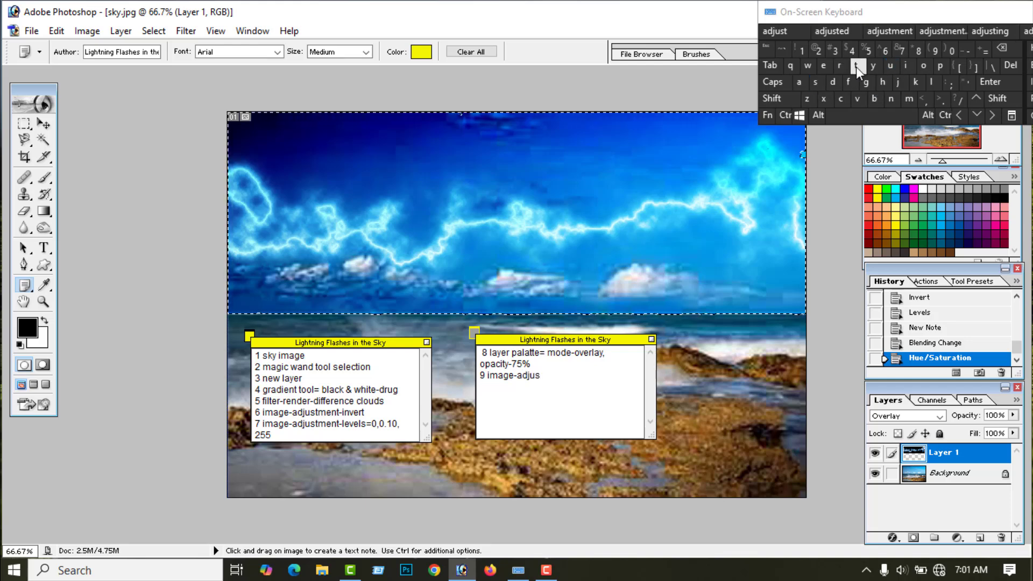
click(857, 67)
click(909, 99)
click(823, 65)
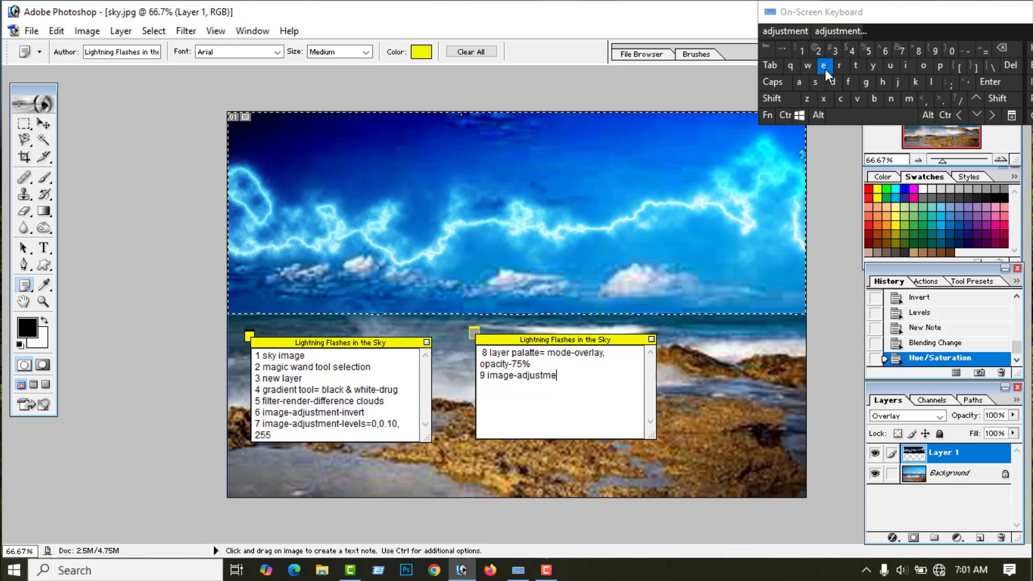
click(891, 99)
click(855, 66)
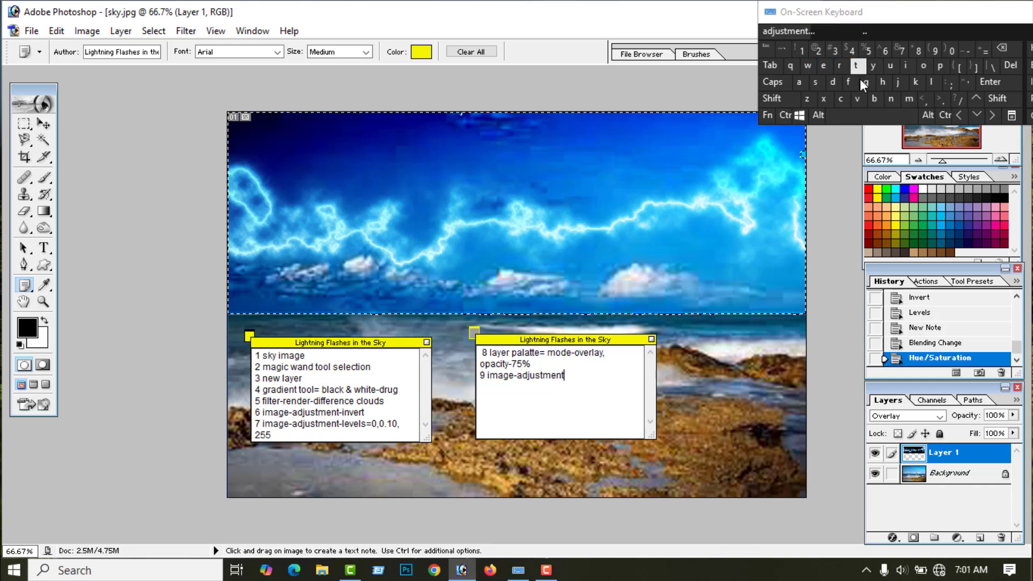
click(967, 52)
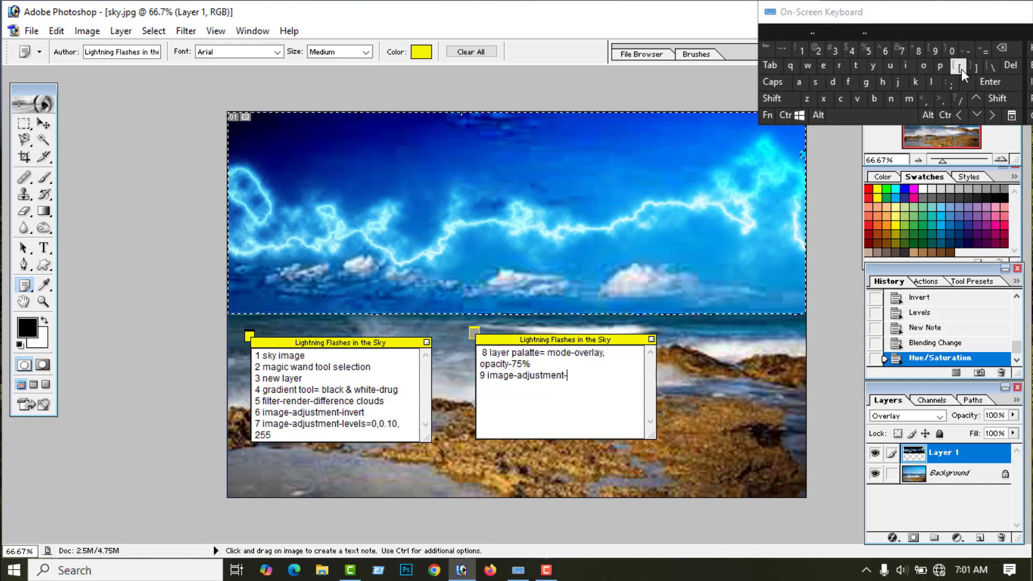
Continue line 9 of the second note with "hue=205," after "image-adjustment-".
click(881, 82)
click(892, 65)
click(822, 64)
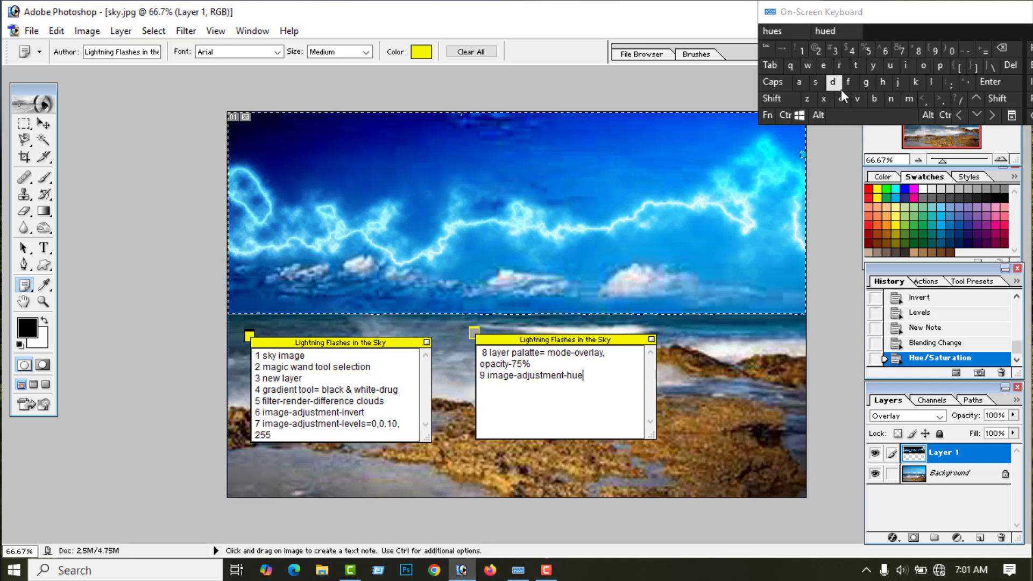
click(987, 51)
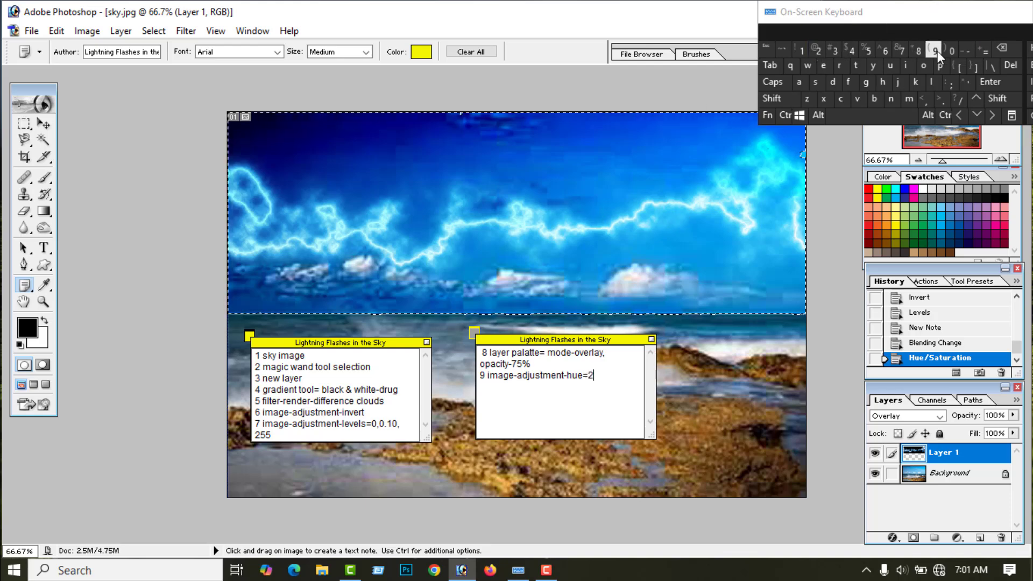
text(2)
click(951, 49)
click(869, 51)
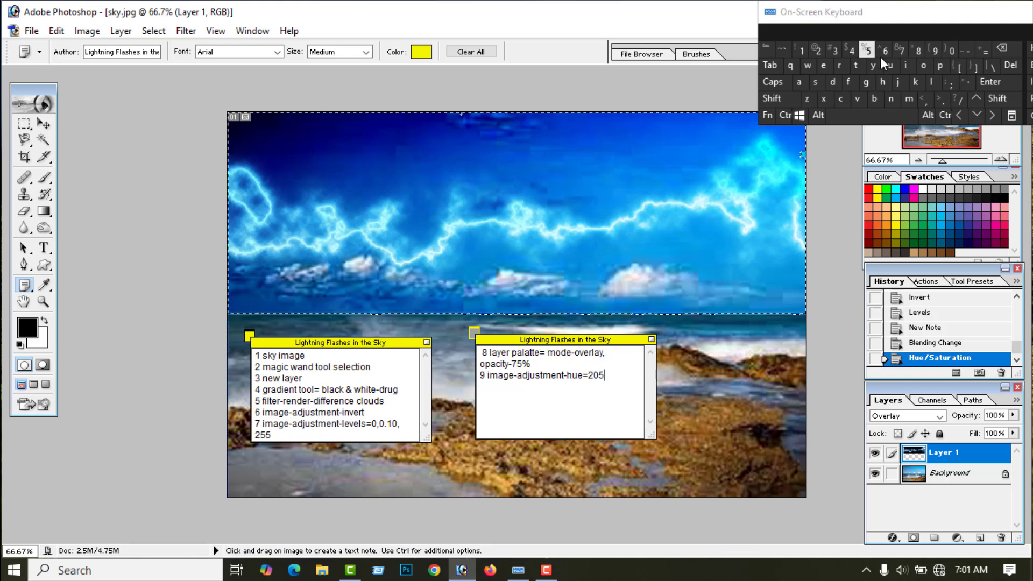
click(925, 102)
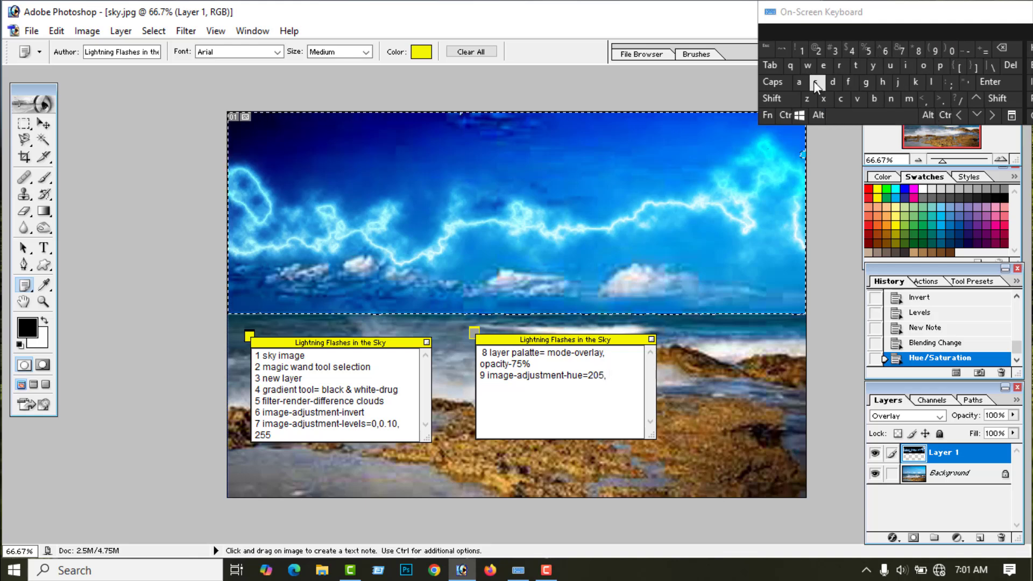
Append "saturation-50," after the hue entry on line 9 of the second note.
text(sat)
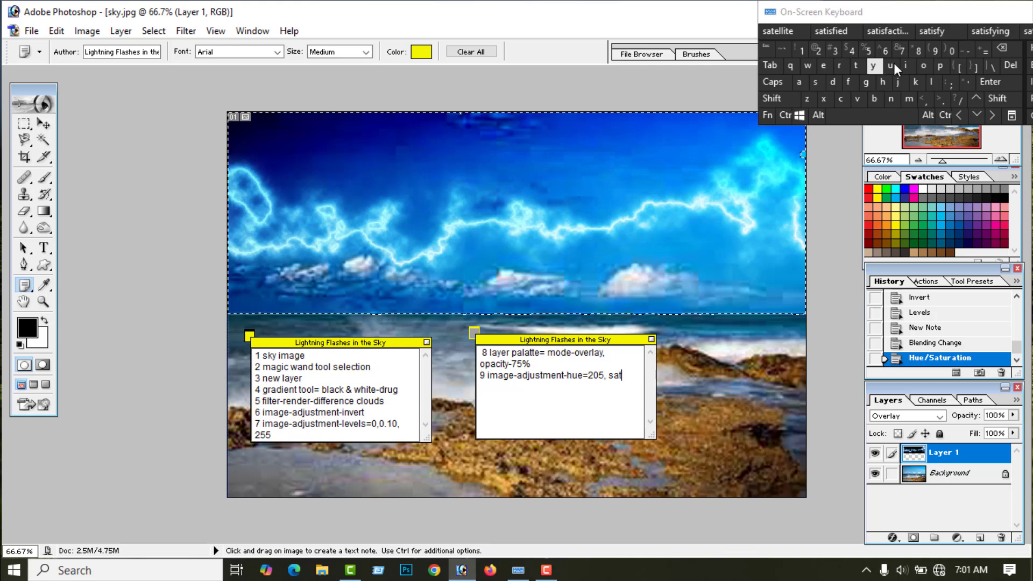
text(ura)
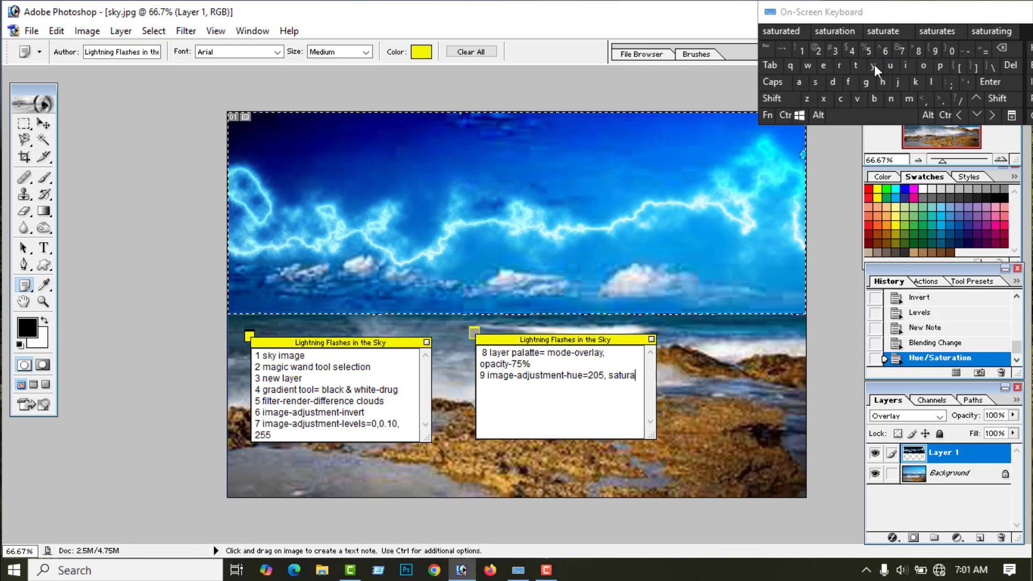
text(tio)
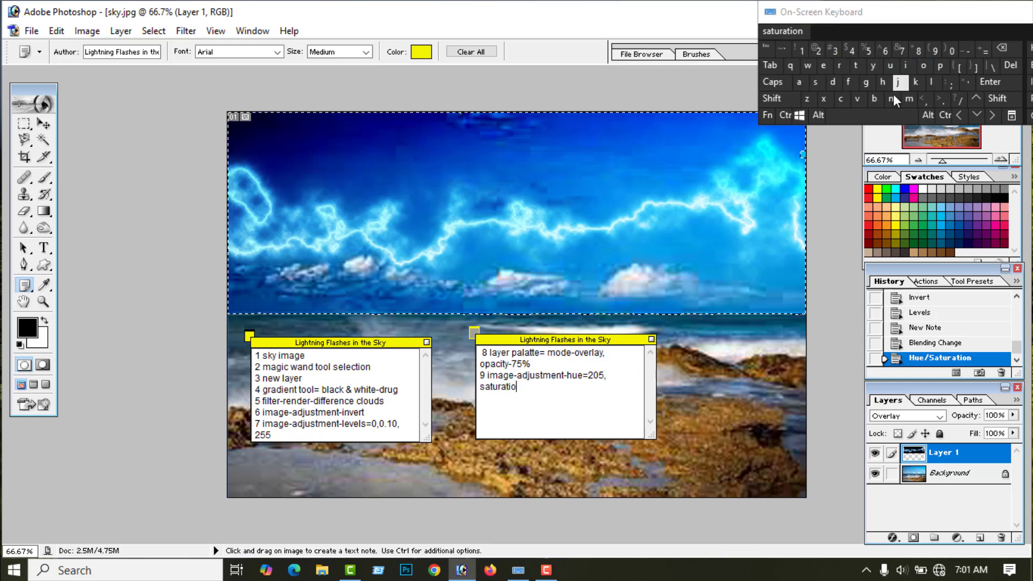
text(n-)
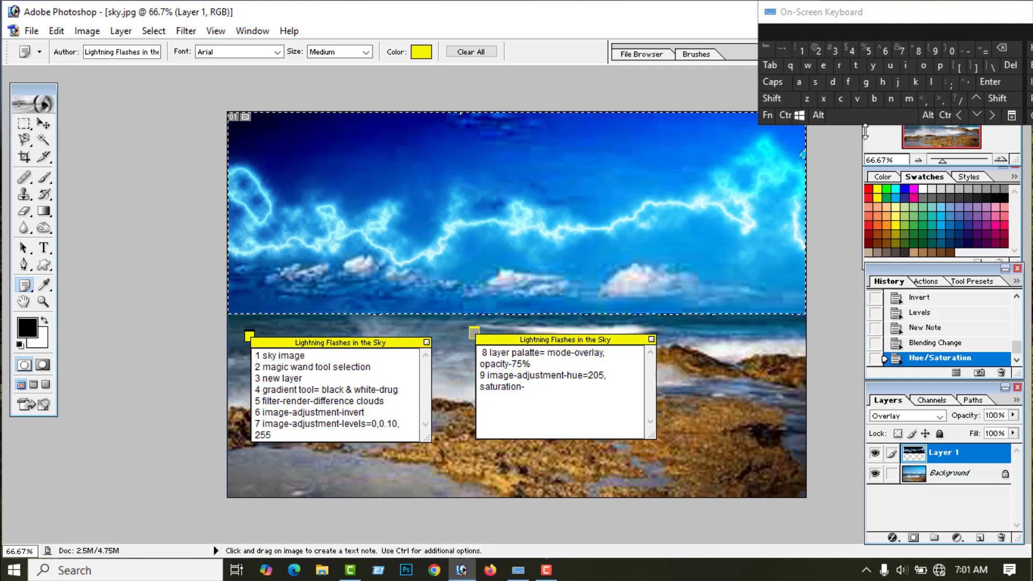
text(50, )
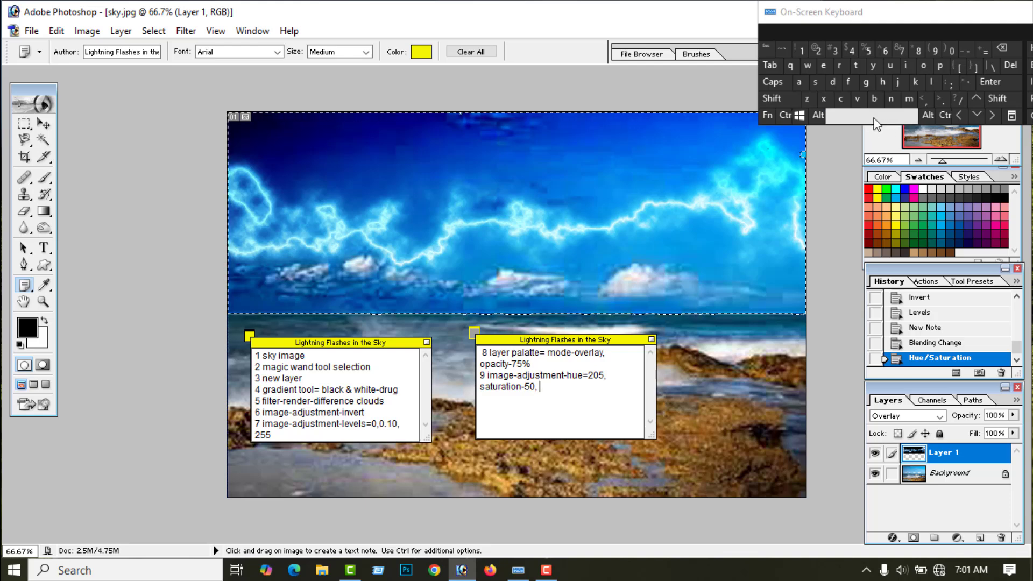
Finish line 9 of the second note with "lightness-0" and start a new line.
text(li)
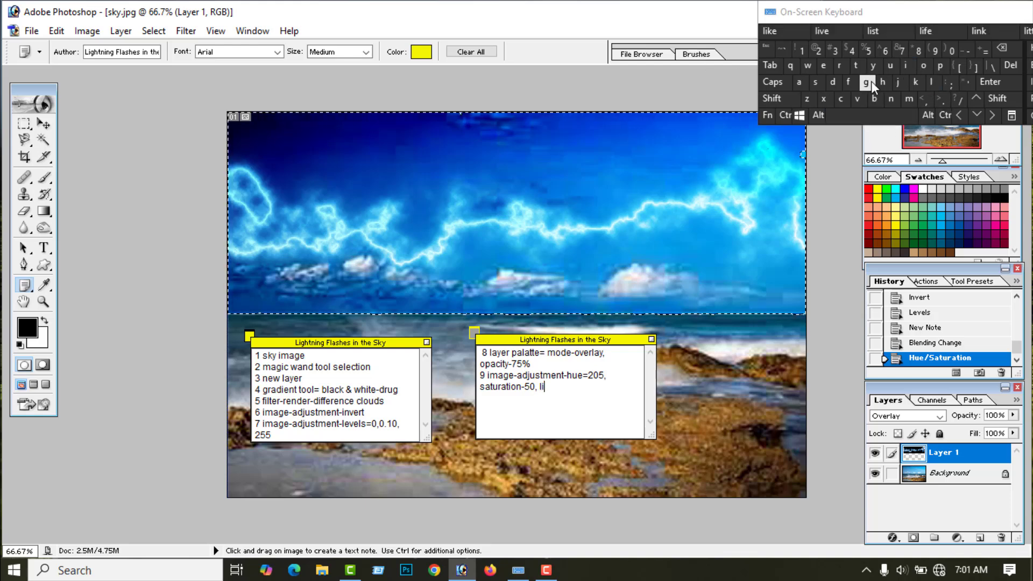
text(ght)
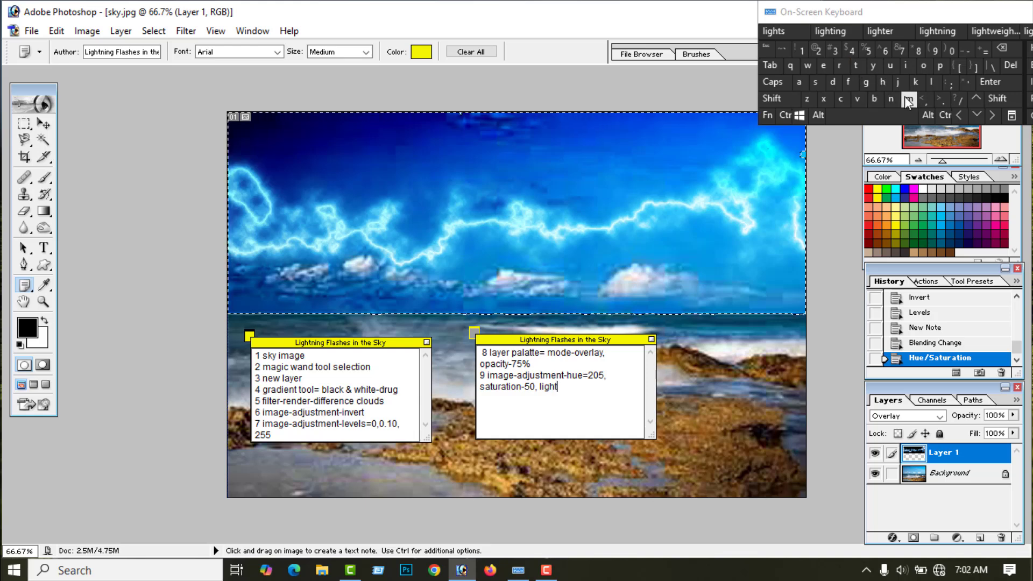
text(ne)
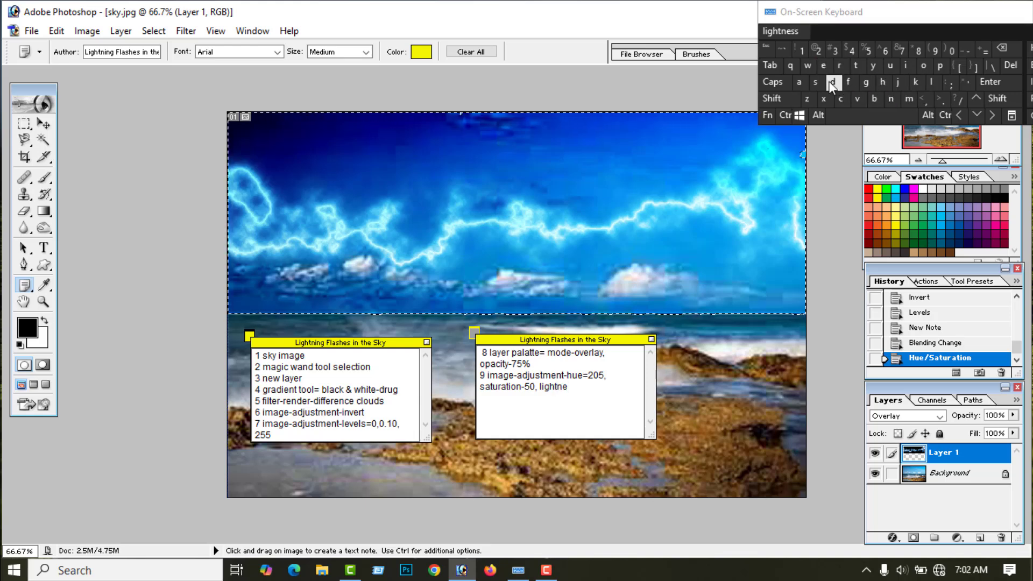
text(ss-)
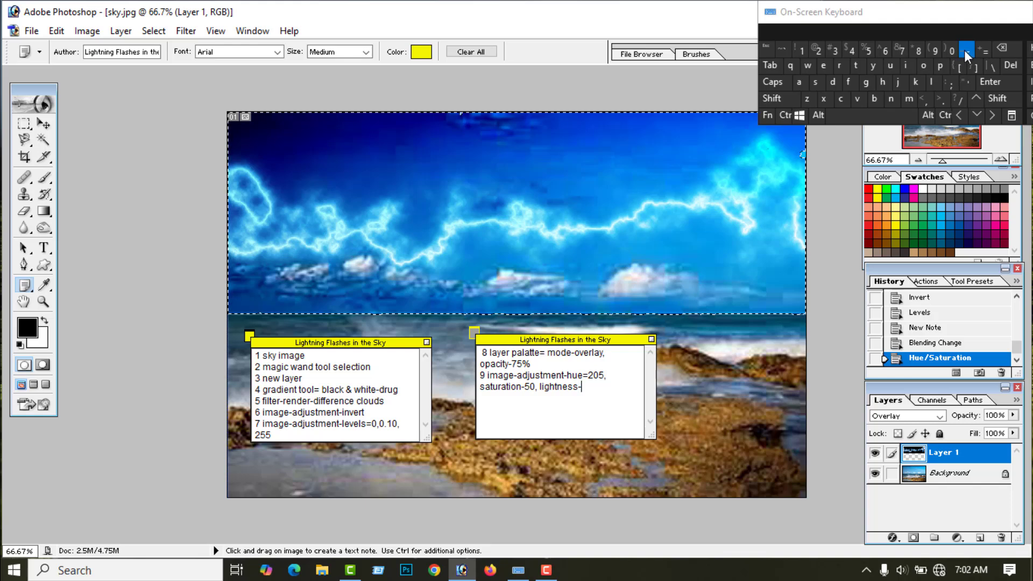
text(0)
key(Return)
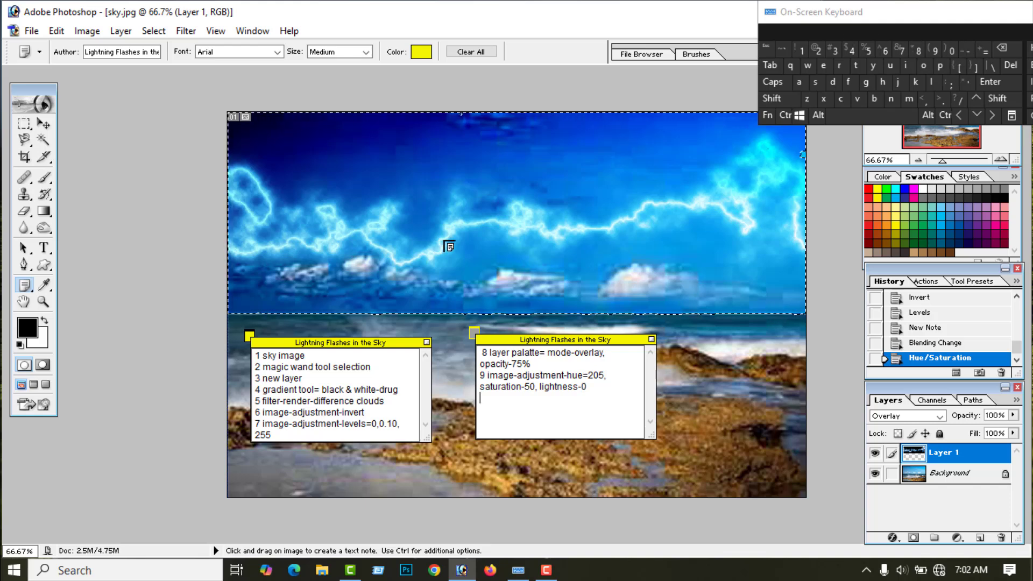
Switch to the Move tool and deselect the sky selection.
click(46, 123)
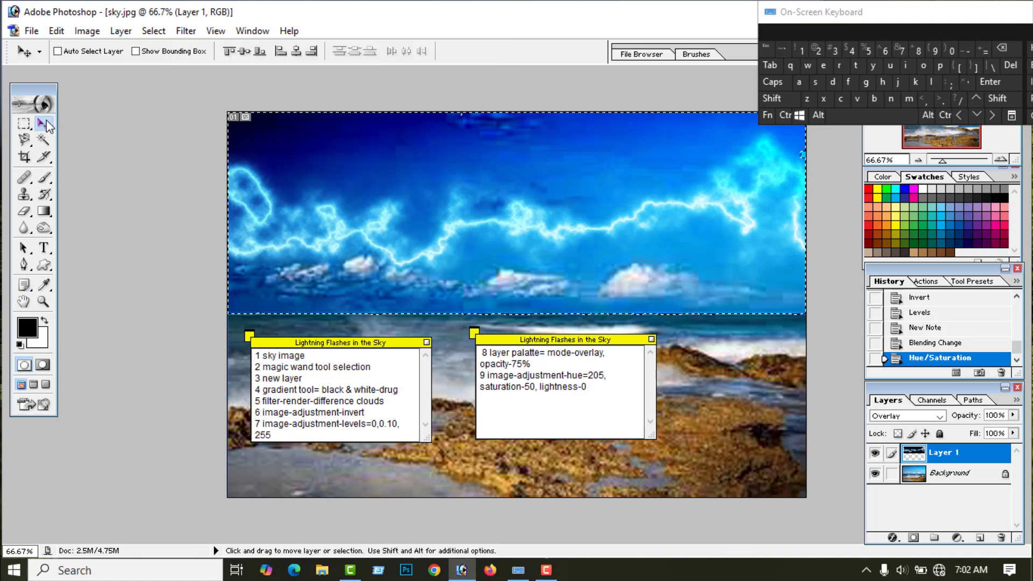
click(785, 116)
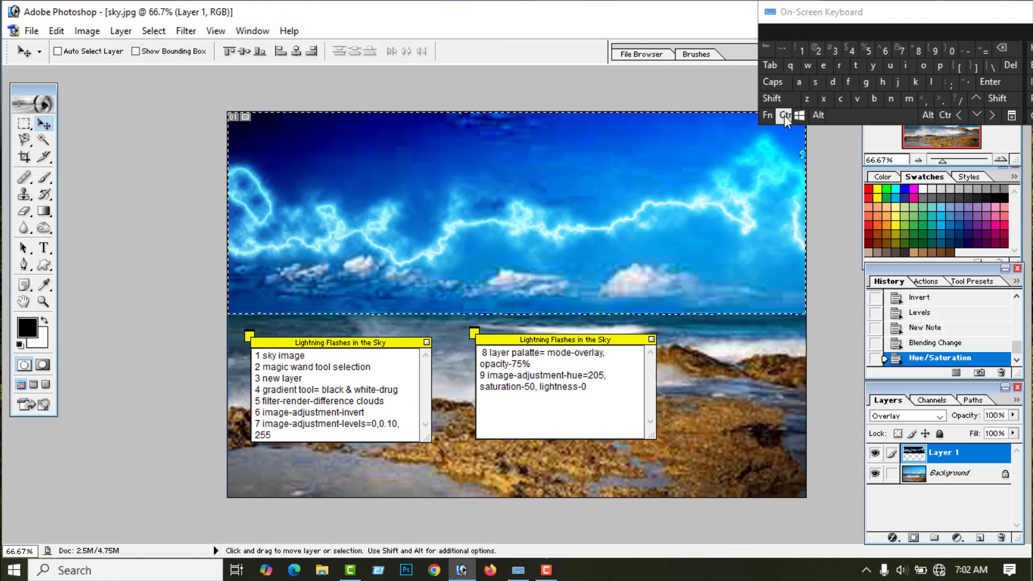
click(833, 82)
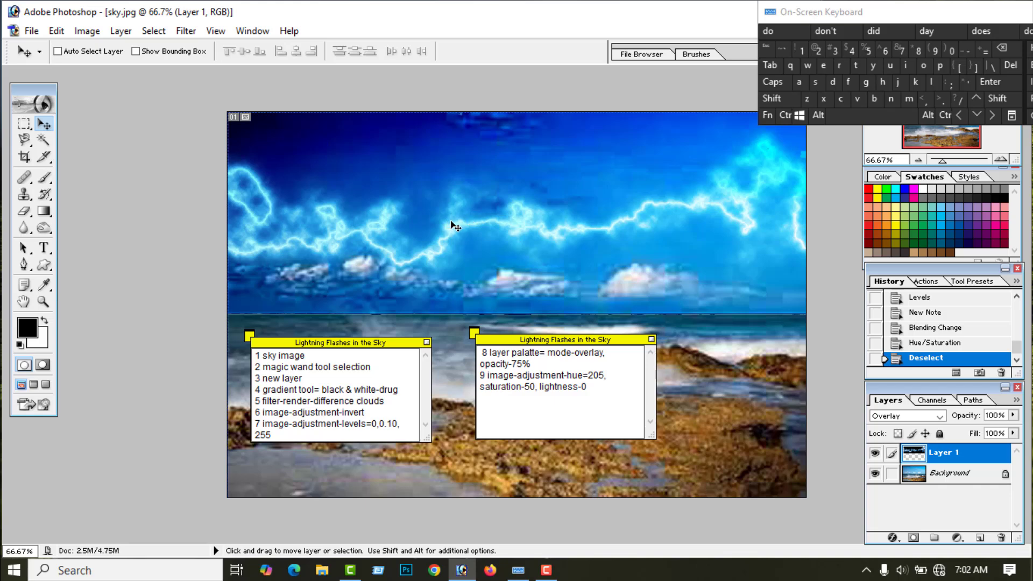
Return to the Notes tool and begin line 10 of the second note with "10 selection".
key(n)
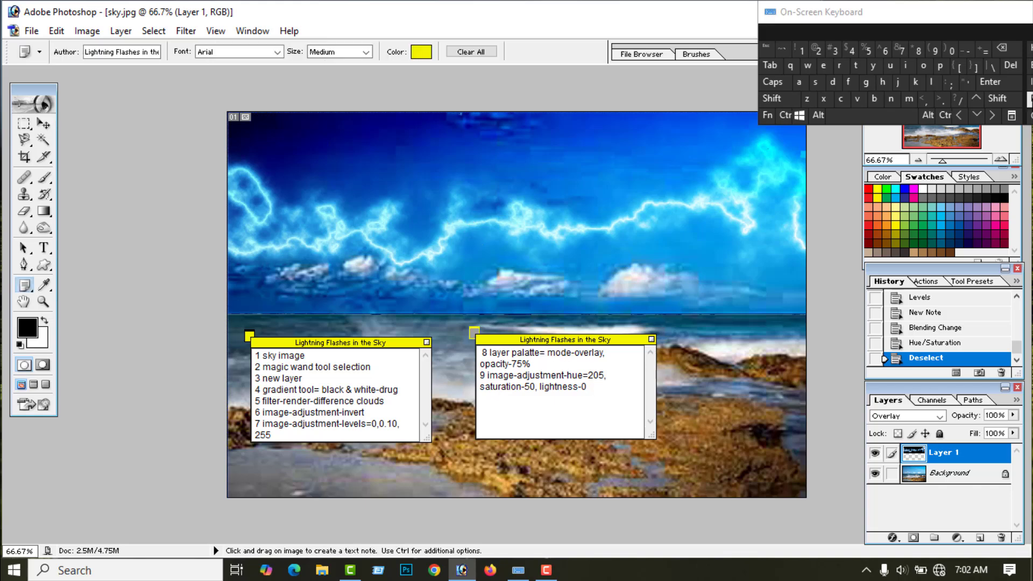
click(1006, 83)
text(10)
click(885, 116)
click(816, 83)
click(824, 65)
click(932, 81)
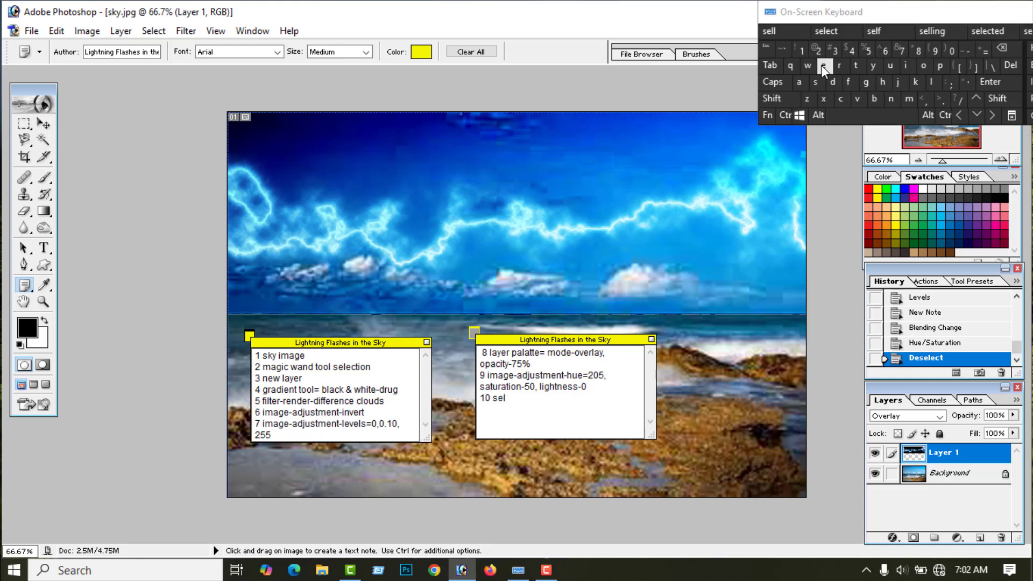
click(823, 65)
click(842, 98)
click(855, 65)
click(908, 64)
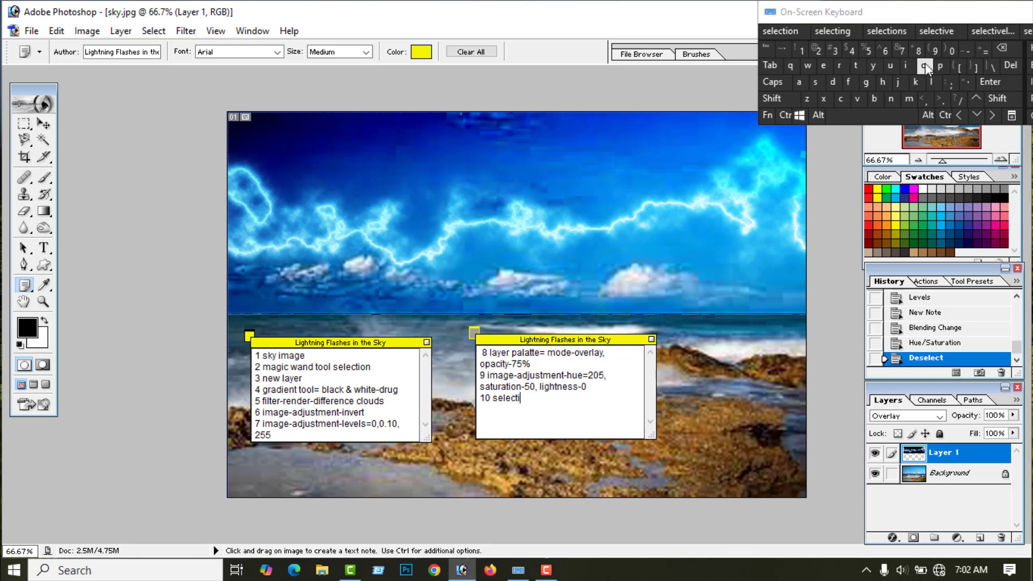
click(925, 65)
click(892, 99)
click(866, 114)
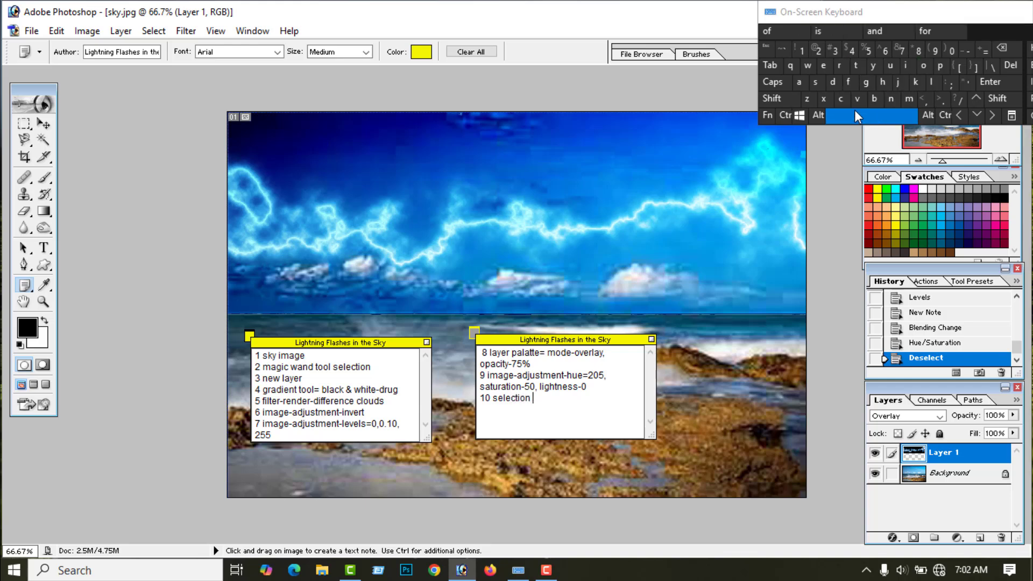
Add the word "deselect" after "10 selection" in the second note.
click(832, 82)
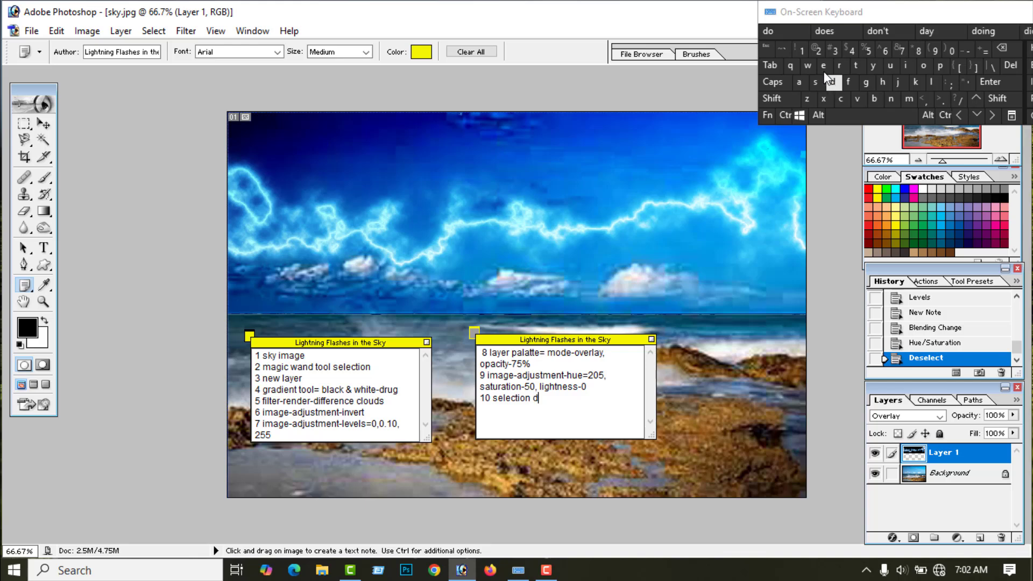
click(823, 65)
click(815, 82)
click(823, 66)
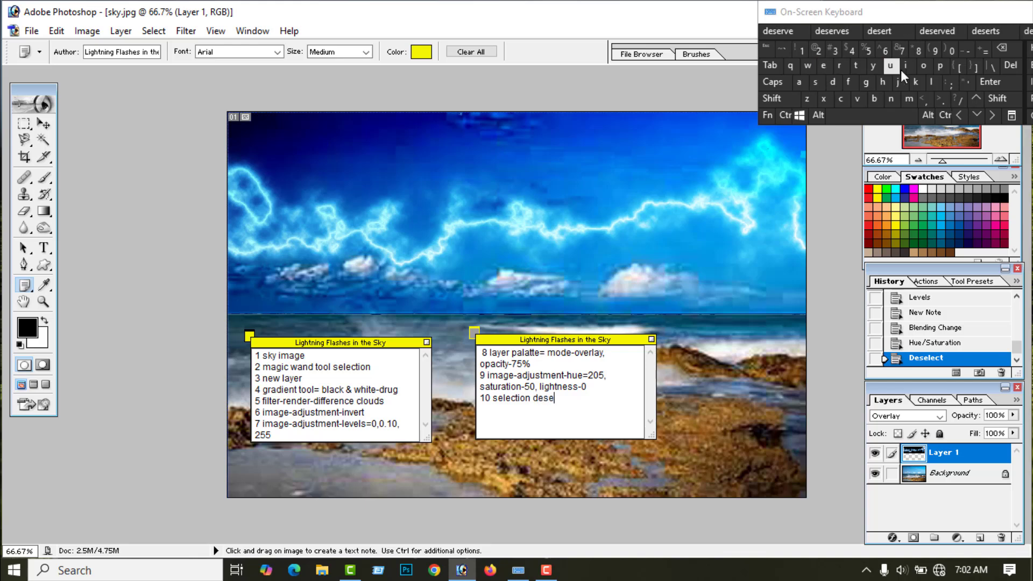
click(932, 83)
click(824, 65)
click(842, 97)
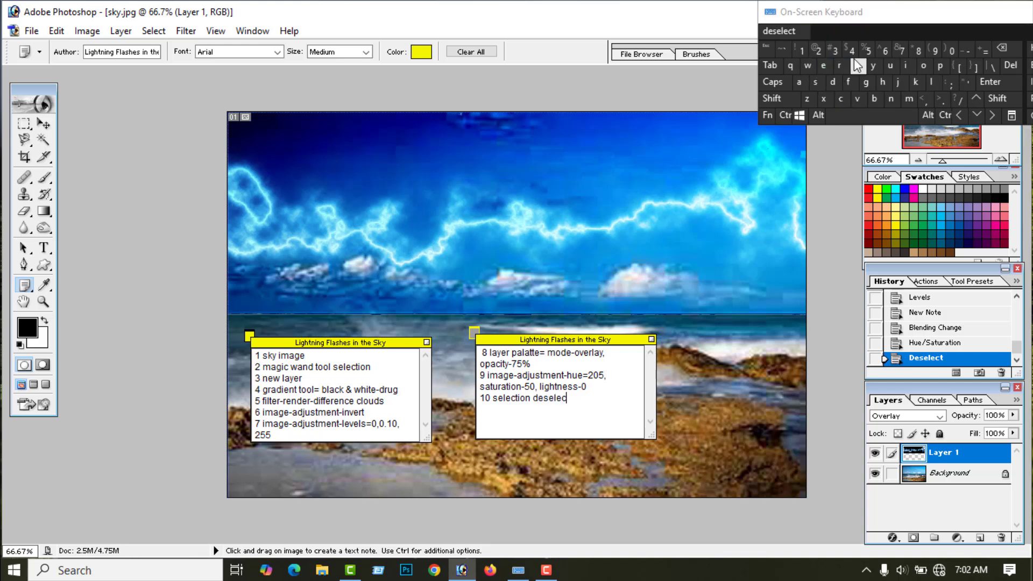
click(855, 65)
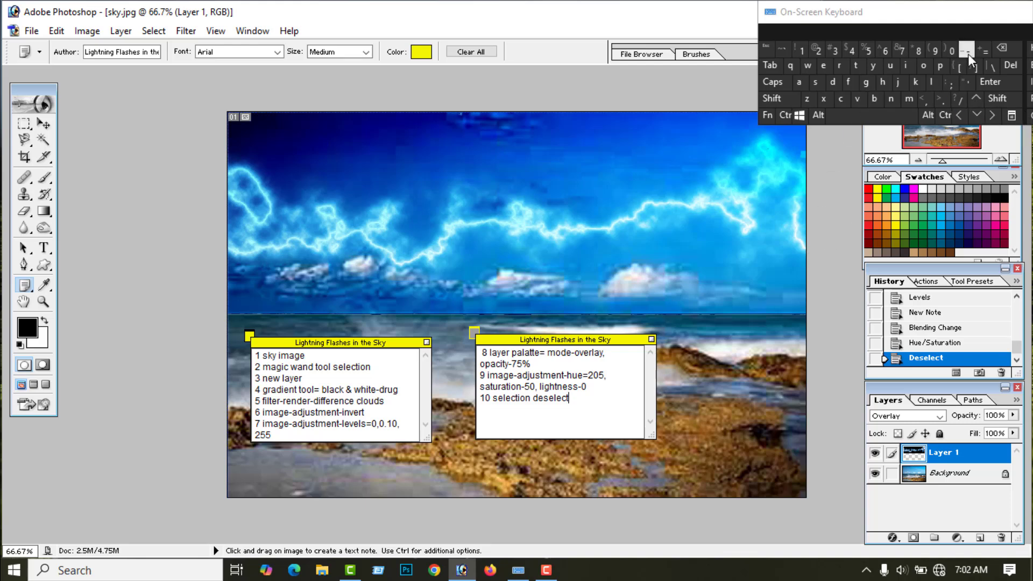
Complete line 10 of the second note with "-ok" and begin a new line numbered 11.
click(924, 66)
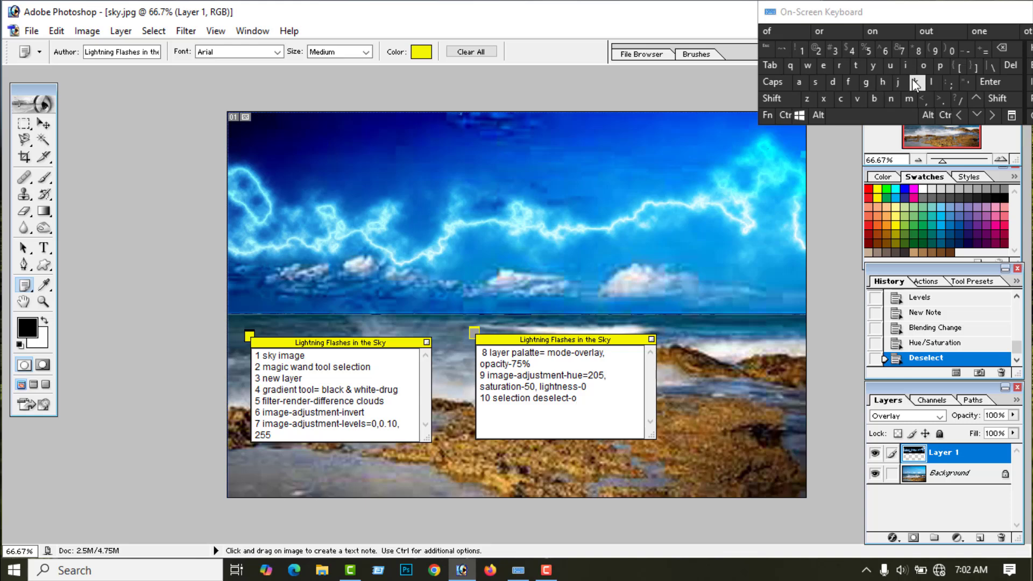
click(915, 82)
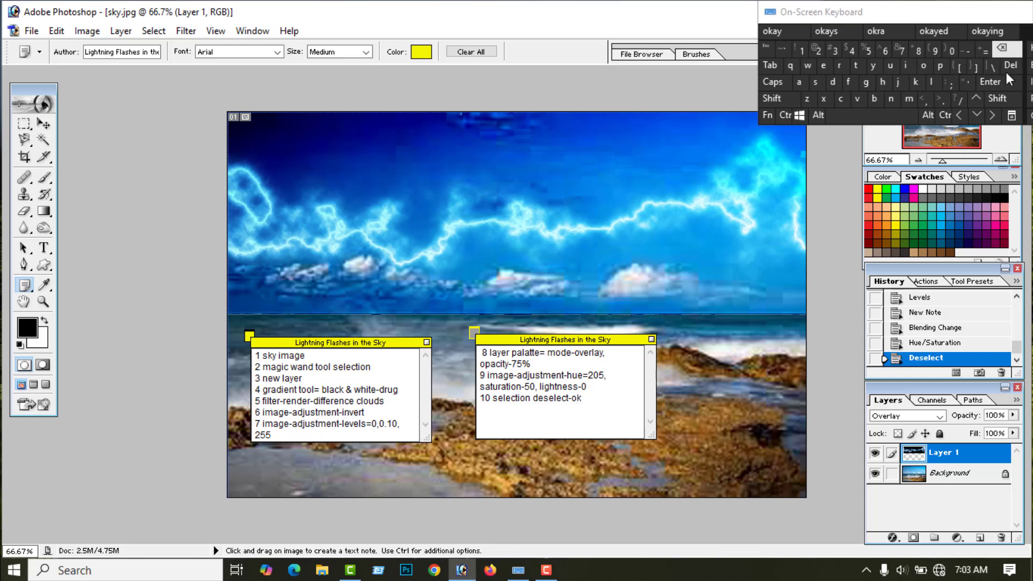
click(996, 81)
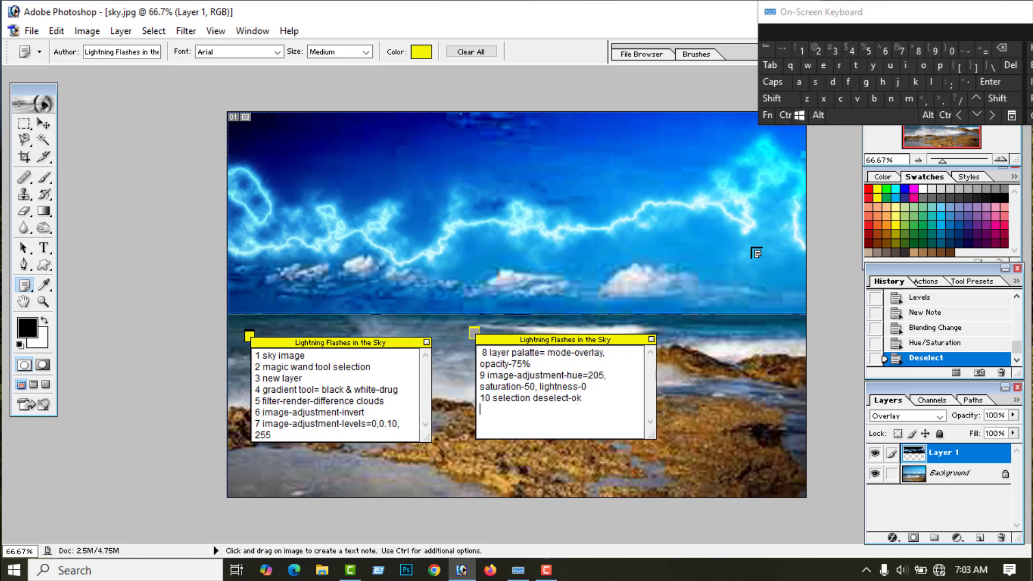
text(1)
click(800, 51)
Save the image to the Desktop as "sky" in Photoshop PSD format with annotations and layers included.
click(33, 32)
click(64, 171)
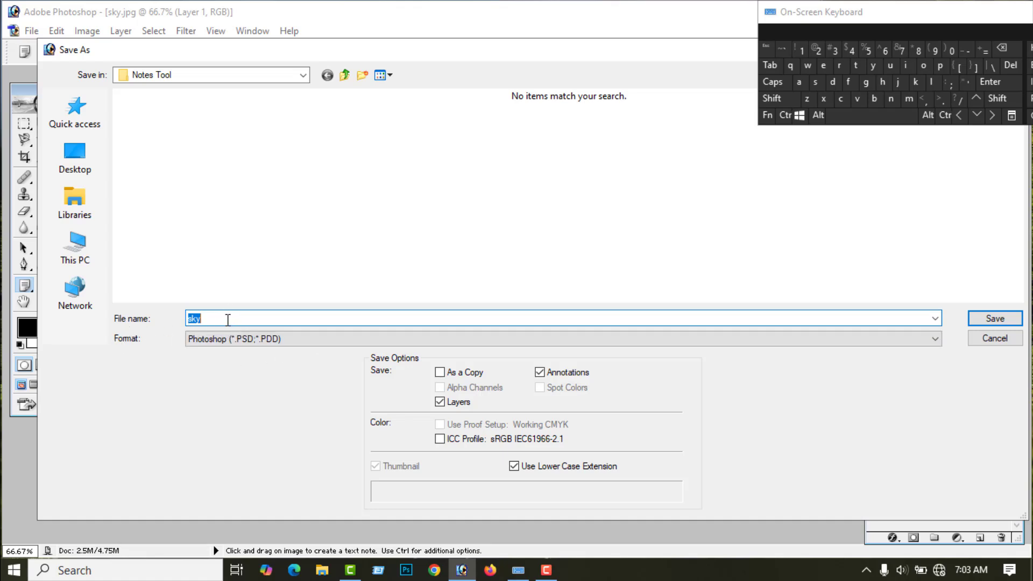
click(86, 164)
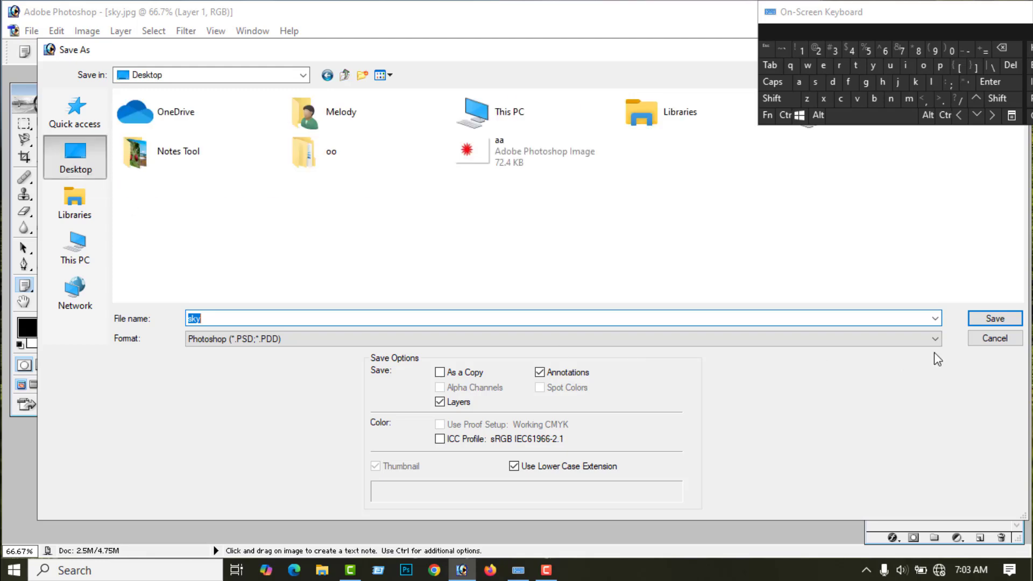
click(994, 323)
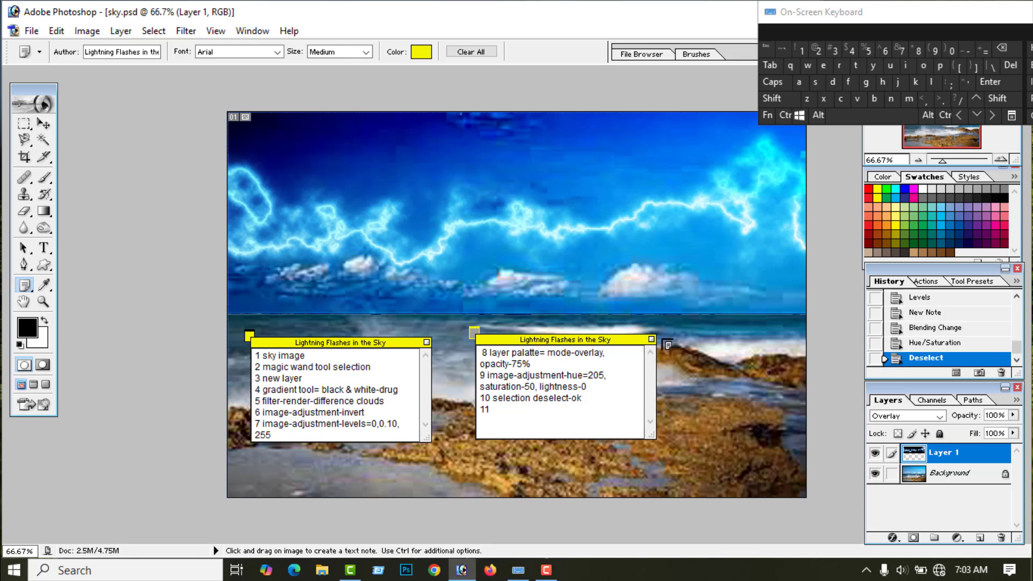
Collapse both notes with the second note's icon moved directly below the first, and save sky.psd.
click(652, 340)
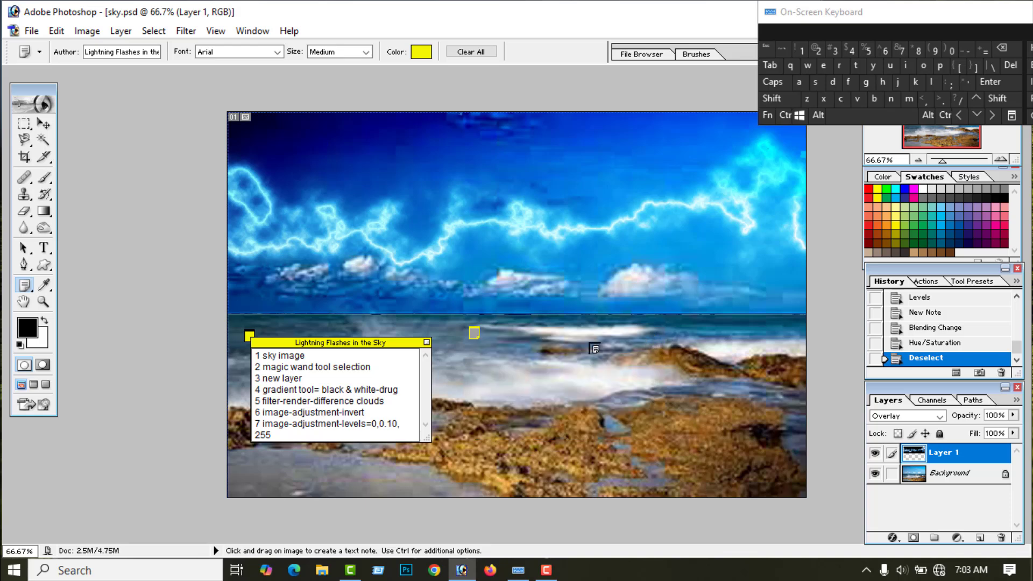
click(427, 342)
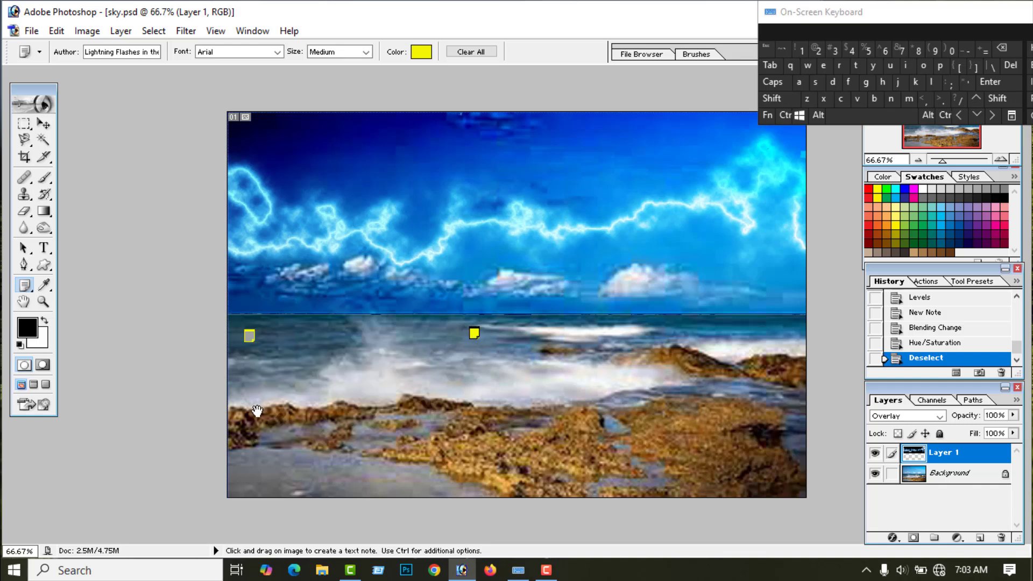
drag(246, 369, 246, 370)
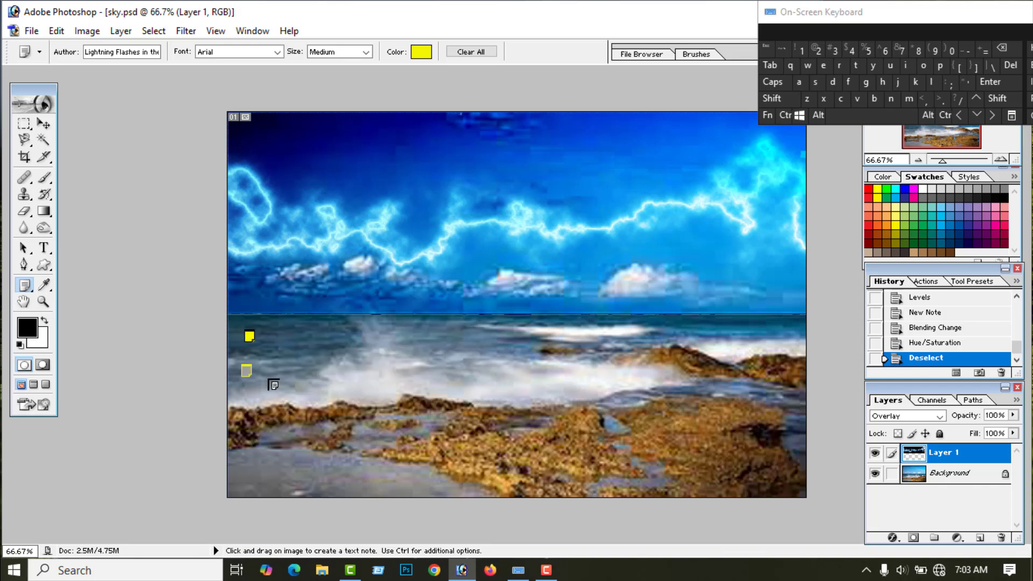
click(31, 31)
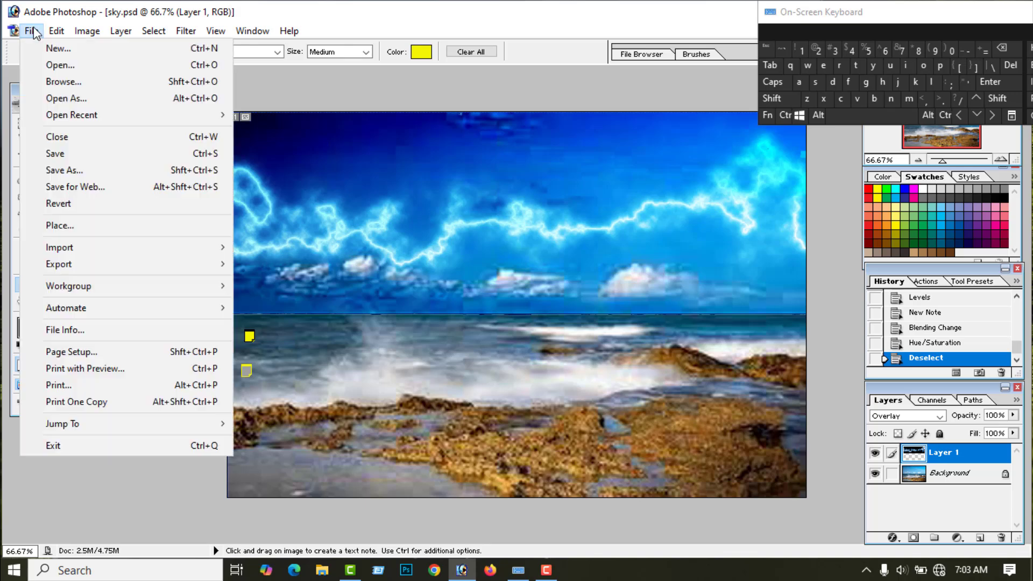
click(69, 154)
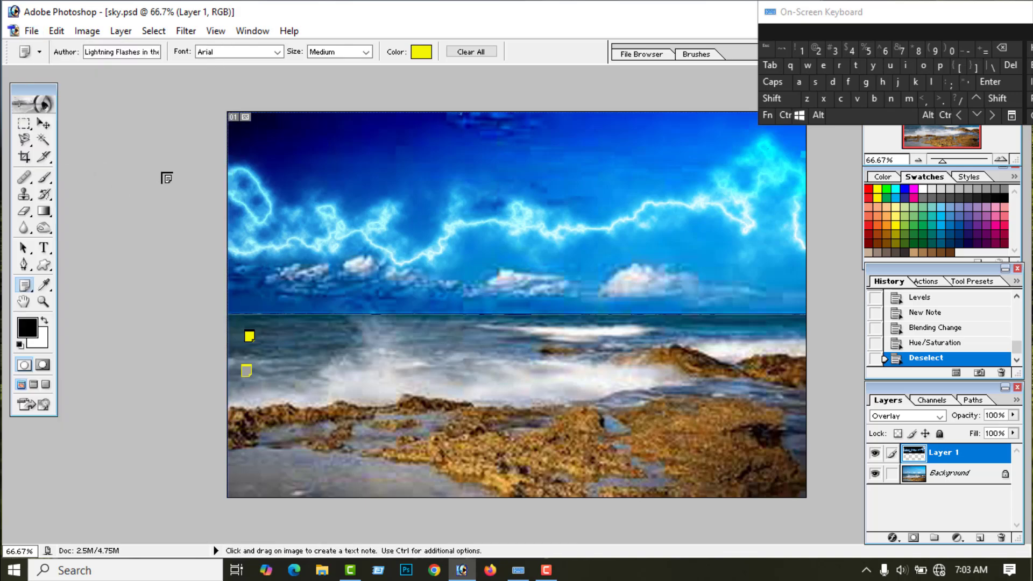
Save a JPEG copy to the Desktop as "sky copy.jpg" with maximum quality 12 and Baseline Optimized format.
click(32, 32)
click(51, 169)
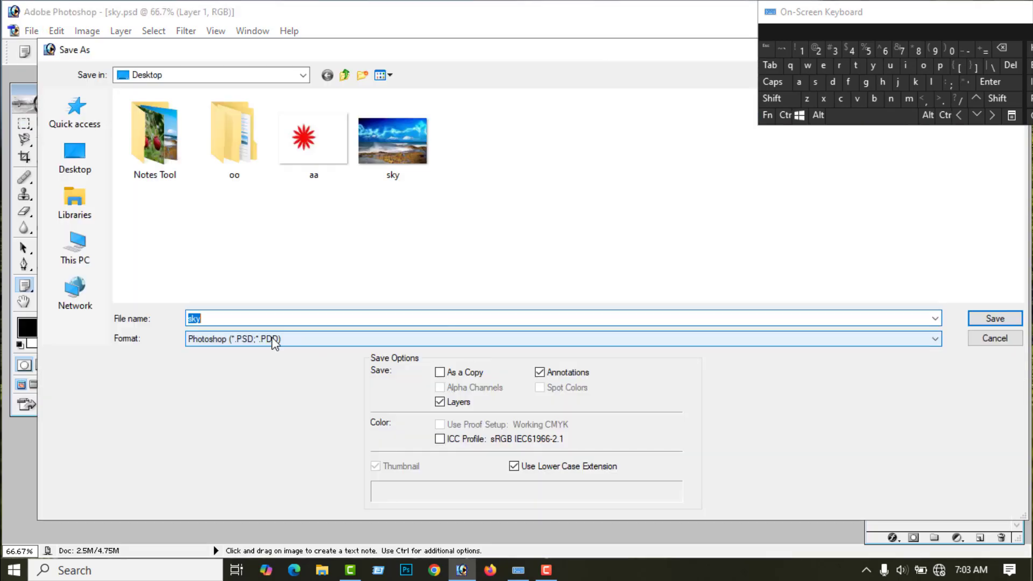
click(294, 338)
click(262, 415)
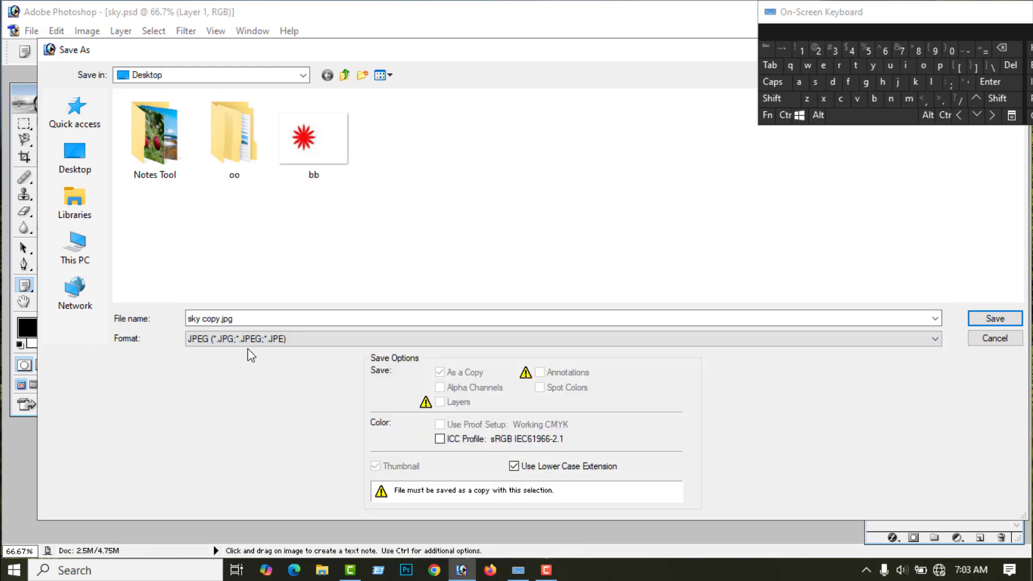
click(76, 157)
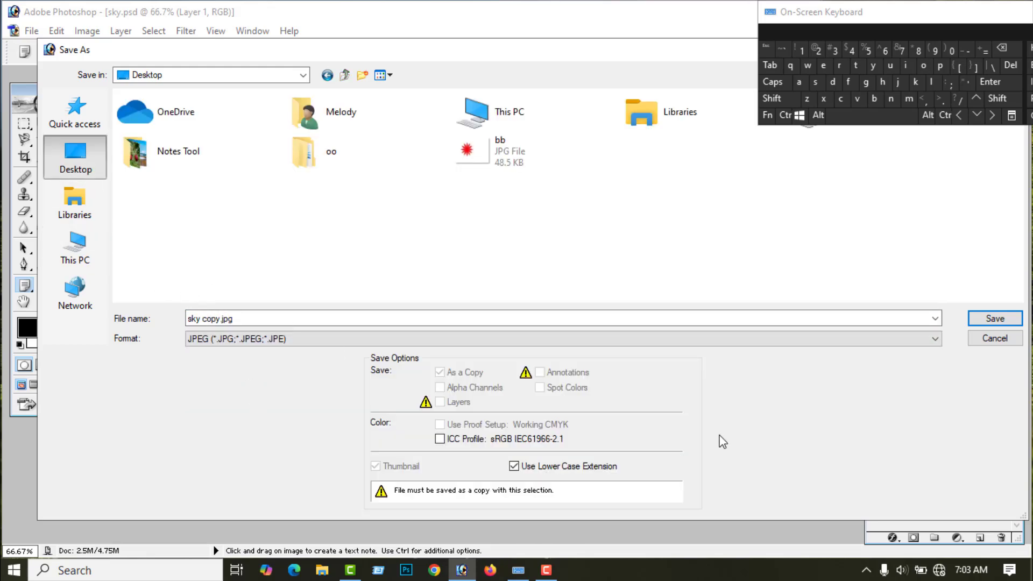
click(995, 318)
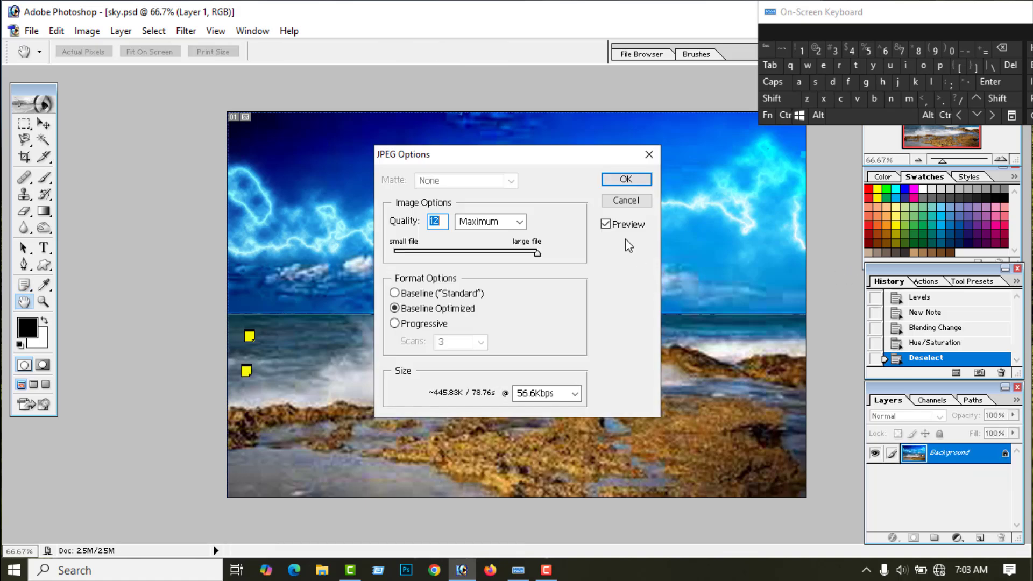
click(633, 180)
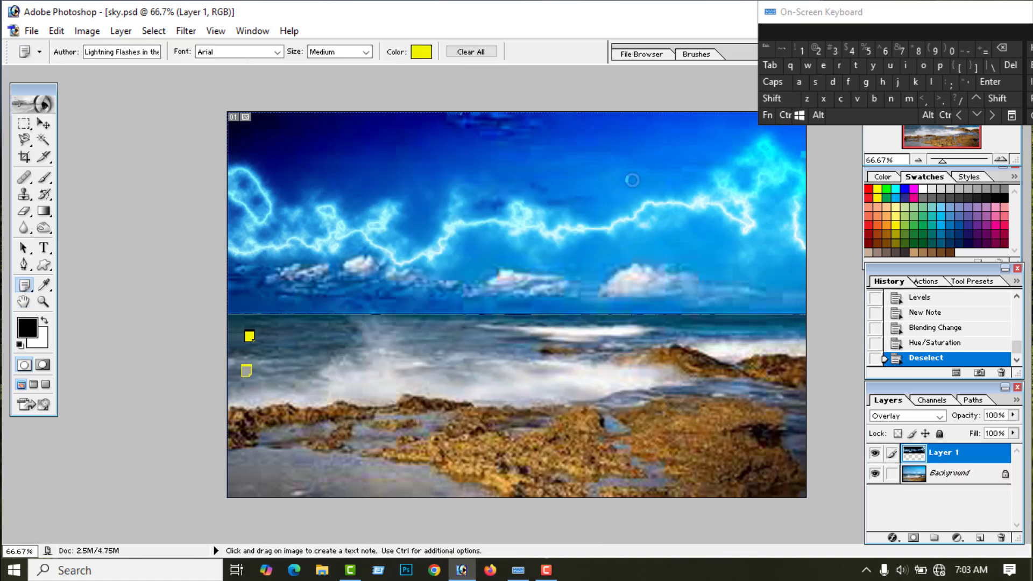
Reopen the second note and add "file -" after the number 11.
double_click(247, 371)
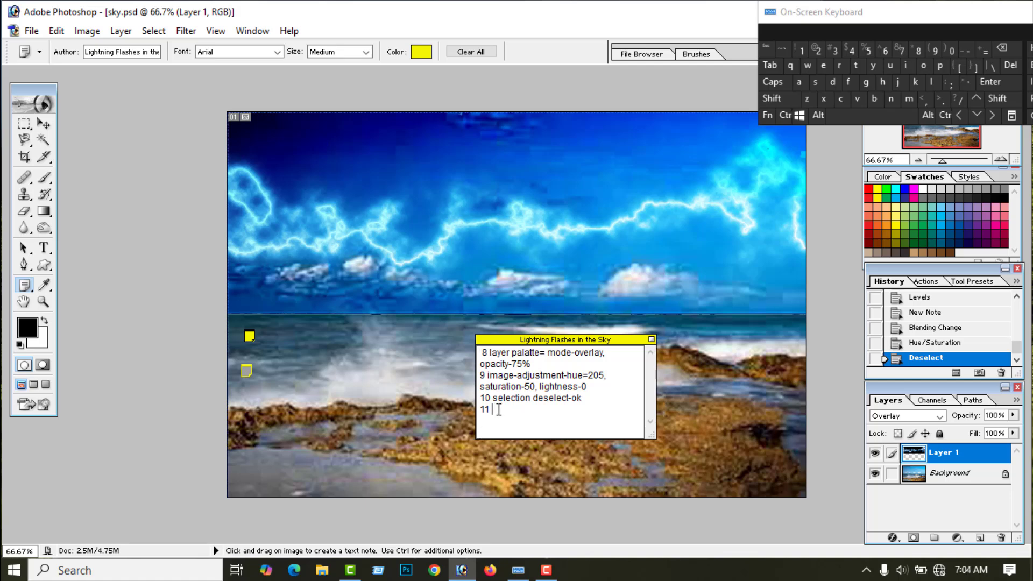
click(848, 83)
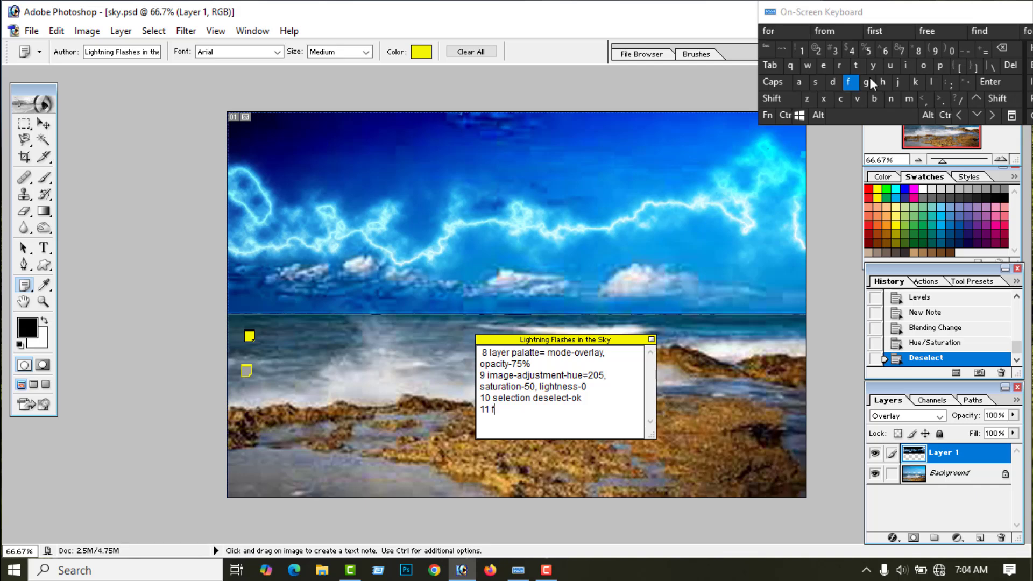
text(i)
click(932, 81)
click(831, 65)
click(864, 118)
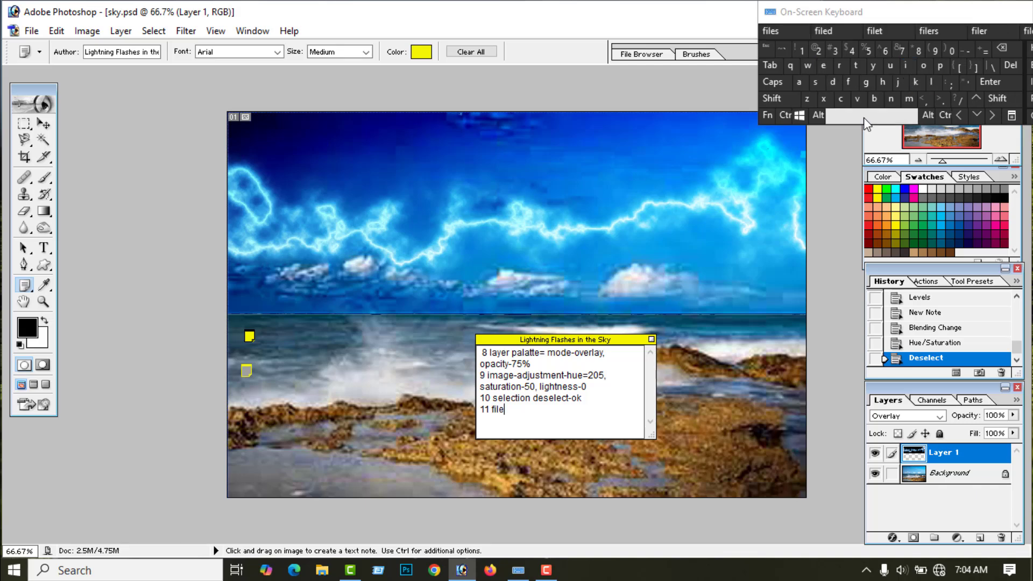
click(967, 50)
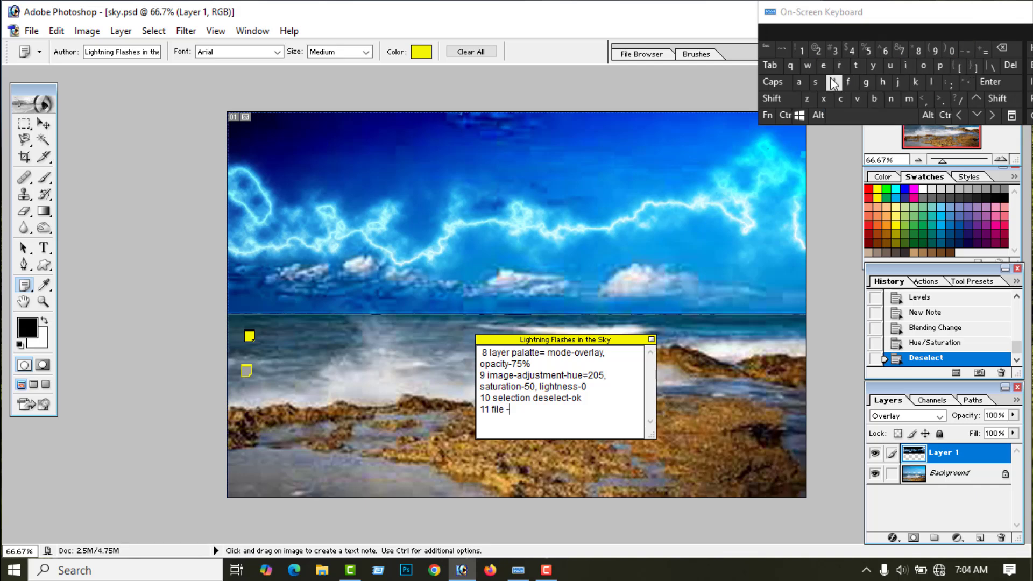
Continue line 11 of the second note with "savecas-psd".
click(819, 80)
click(799, 82)
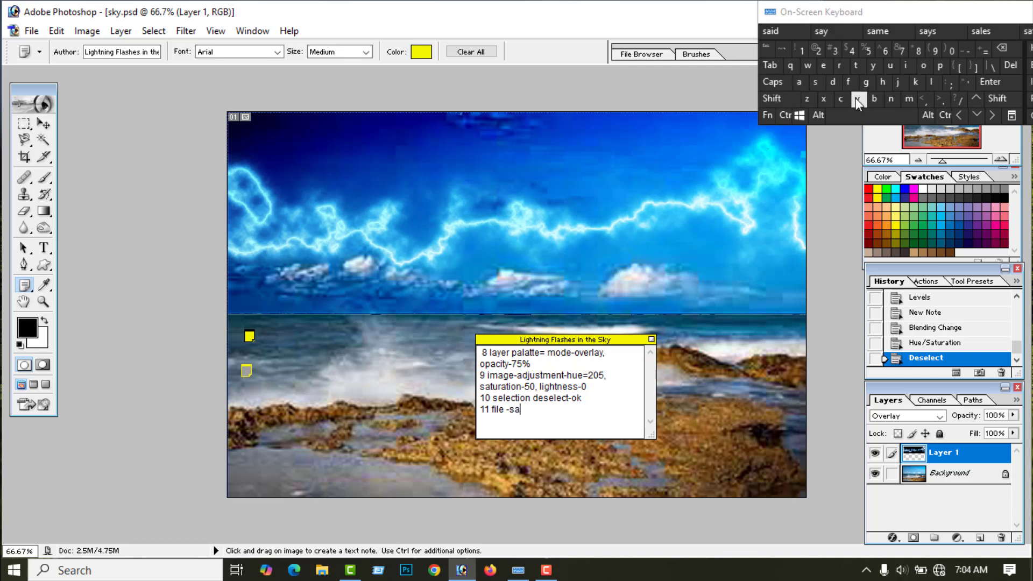
click(857, 98)
click(824, 66)
click(842, 100)
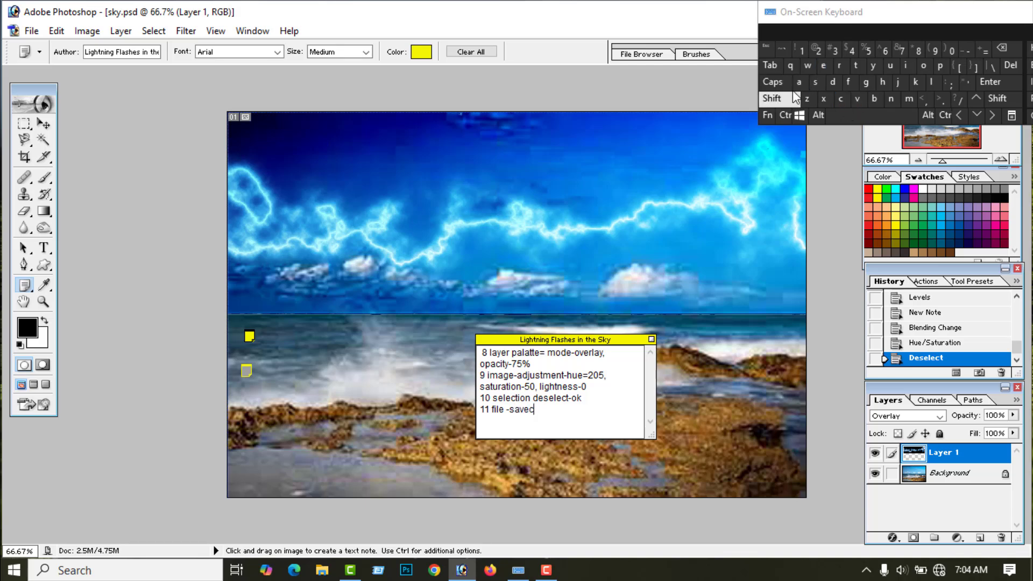
click(798, 83)
click(815, 83)
click(966, 50)
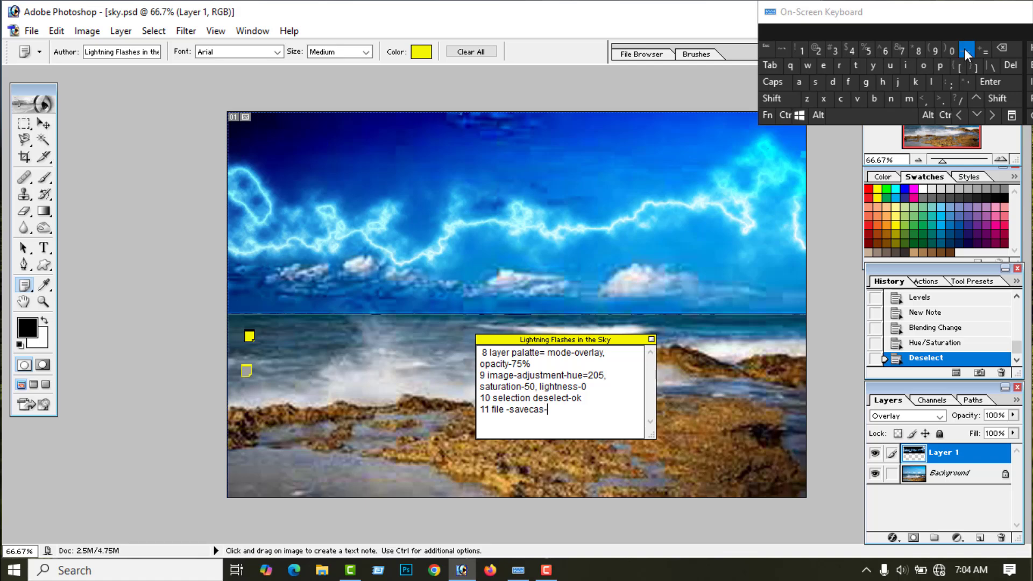
click(940, 67)
click(815, 82)
click(836, 83)
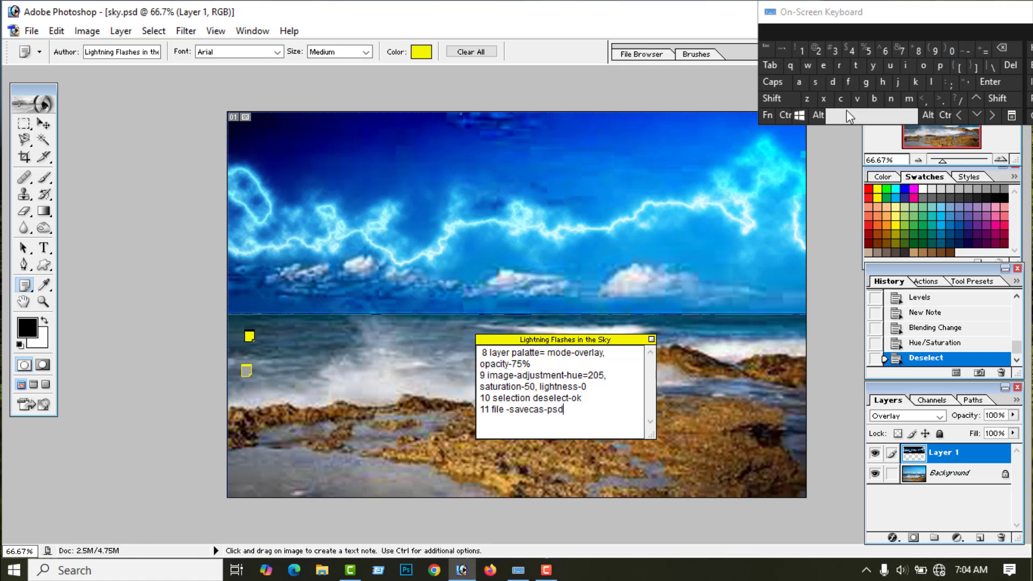
Complete line 11 of the second note with " format-ok" after "psd".
click(848, 82)
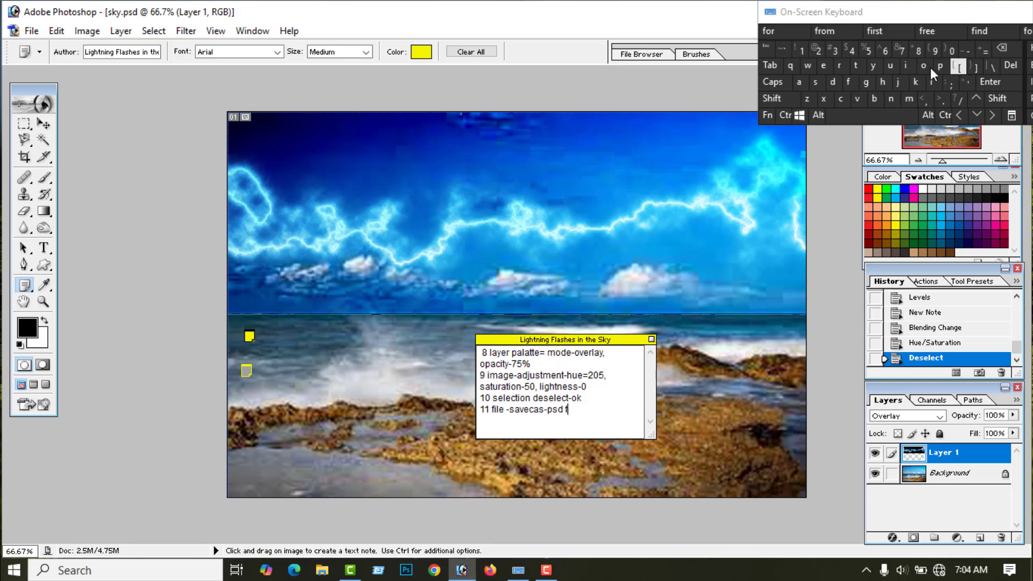
click(927, 66)
click(841, 66)
click(908, 98)
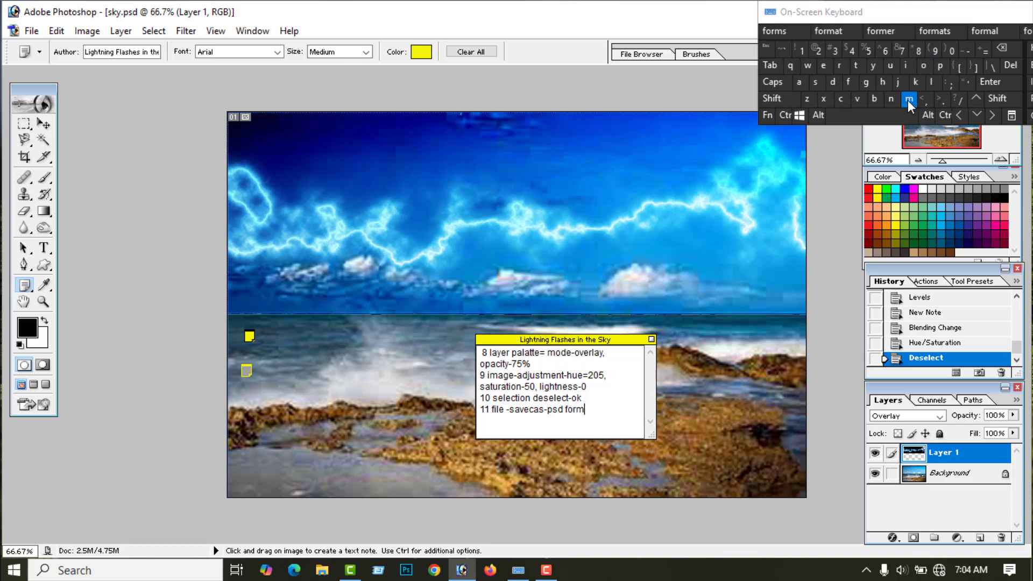
click(799, 82)
click(861, 68)
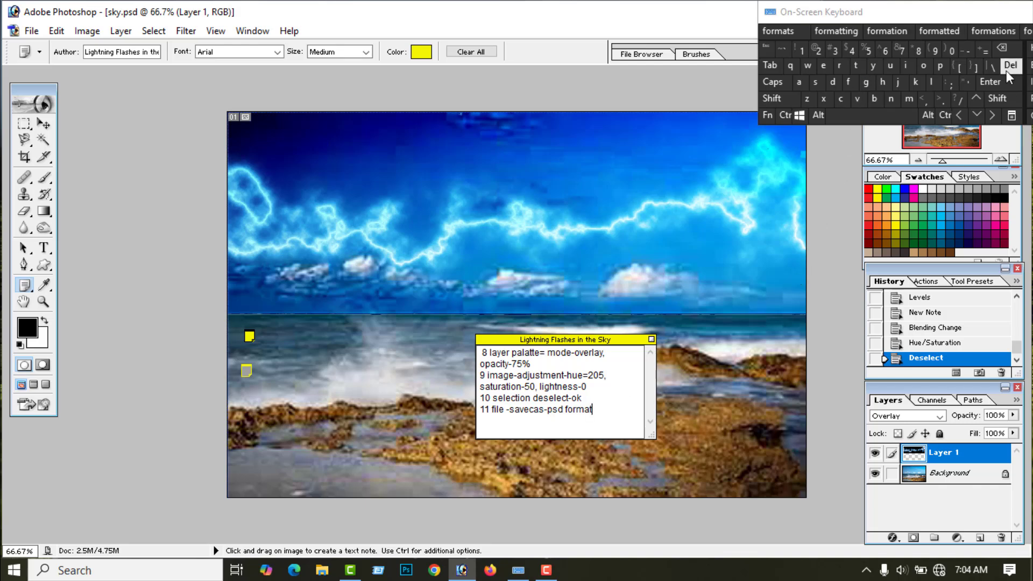
click(968, 52)
click(922, 66)
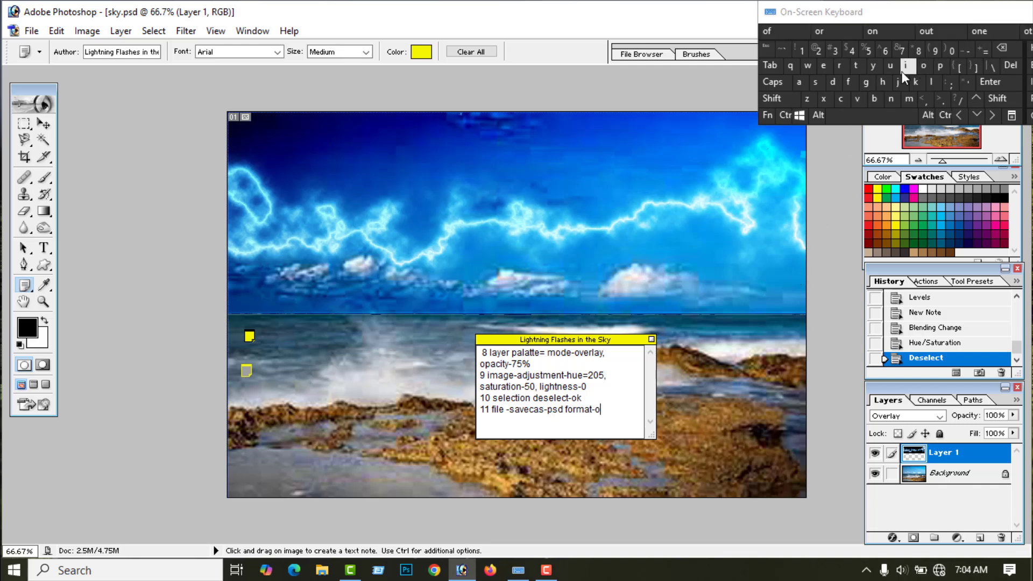
click(915, 81)
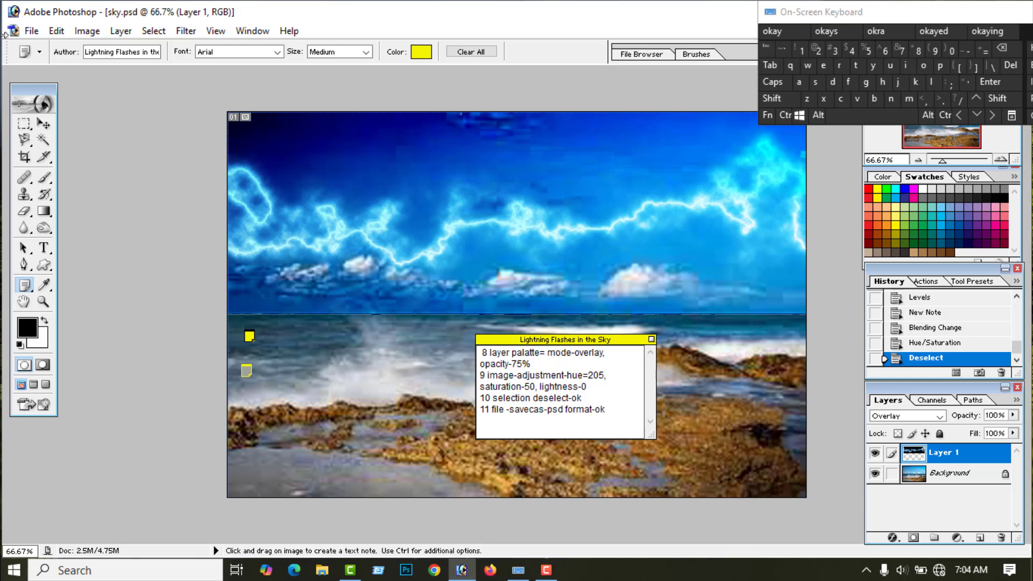
Save the updated sky.psd and collapse the second note.
click(31, 31)
click(62, 158)
click(652, 340)
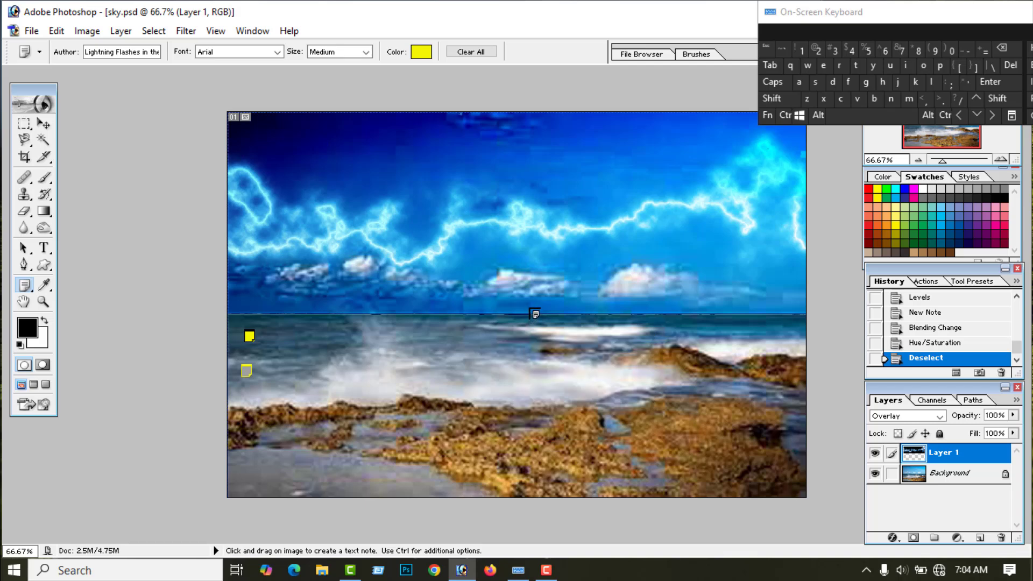
Move the on-screen keyboard away from the window controls, close sky.psd without saving again and exit Photoshop.
drag(893, 27, 1022, 259)
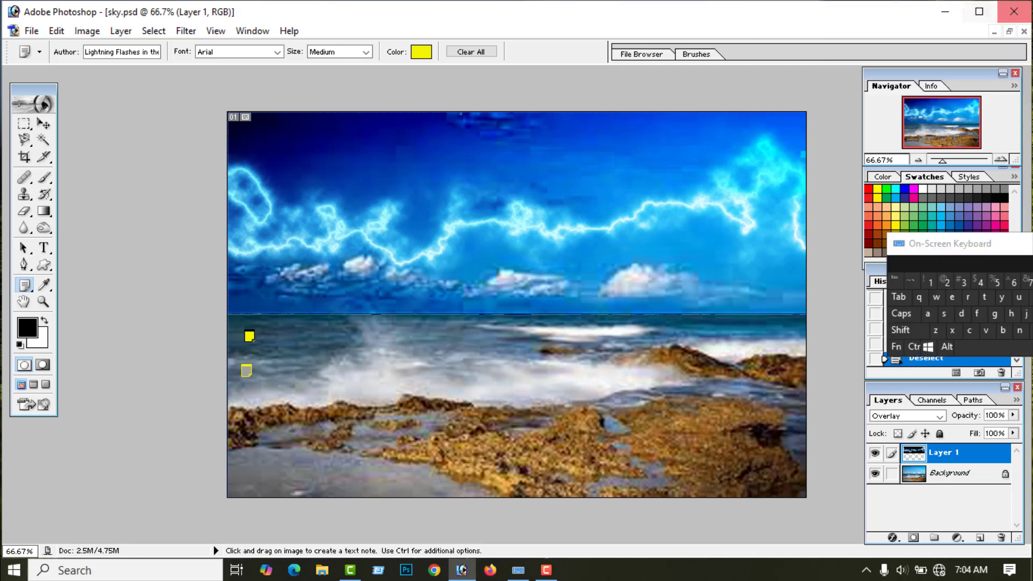
click(1024, 31)
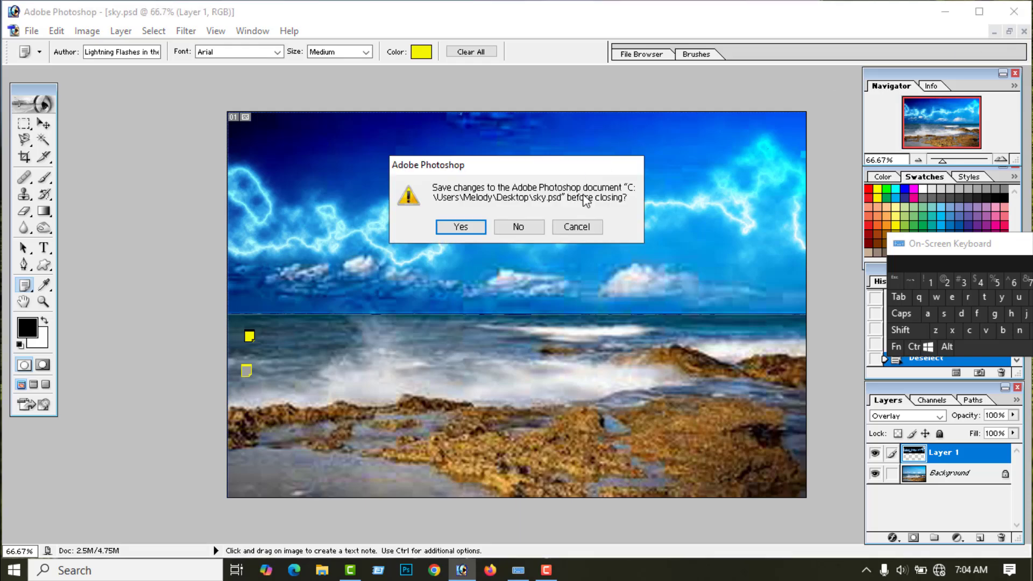
click(517, 226)
click(1014, 11)
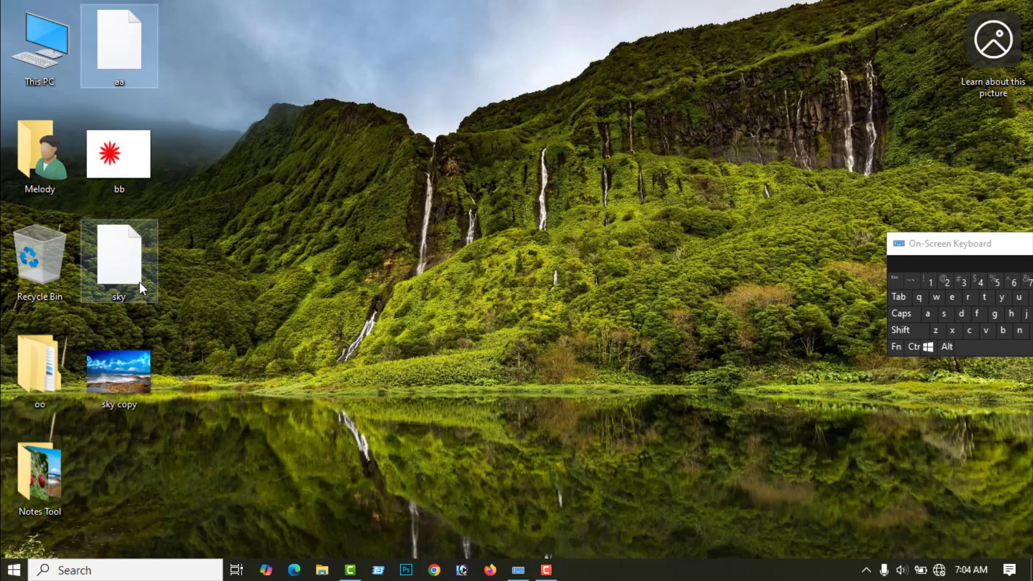
Open sky.psd from the Desktop, review the text of both saved notes and collapse them.
mouse_move(122, 264)
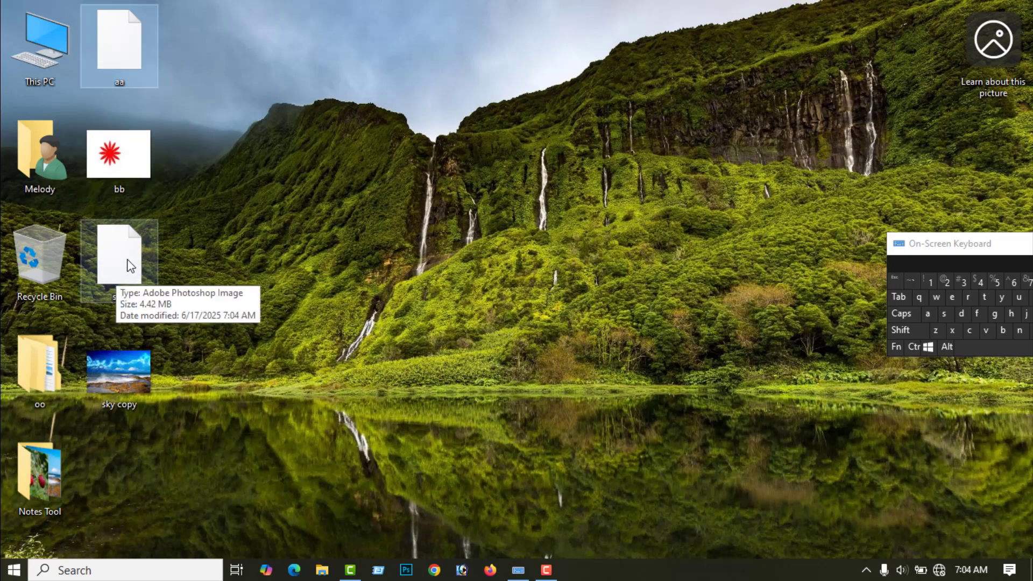
double_click(130, 263)
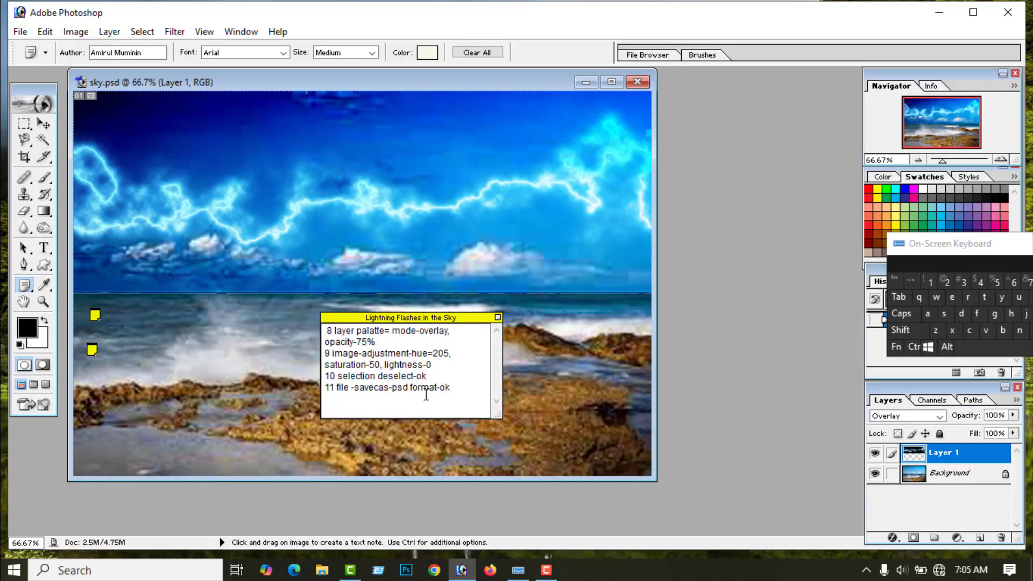
click(498, 318)
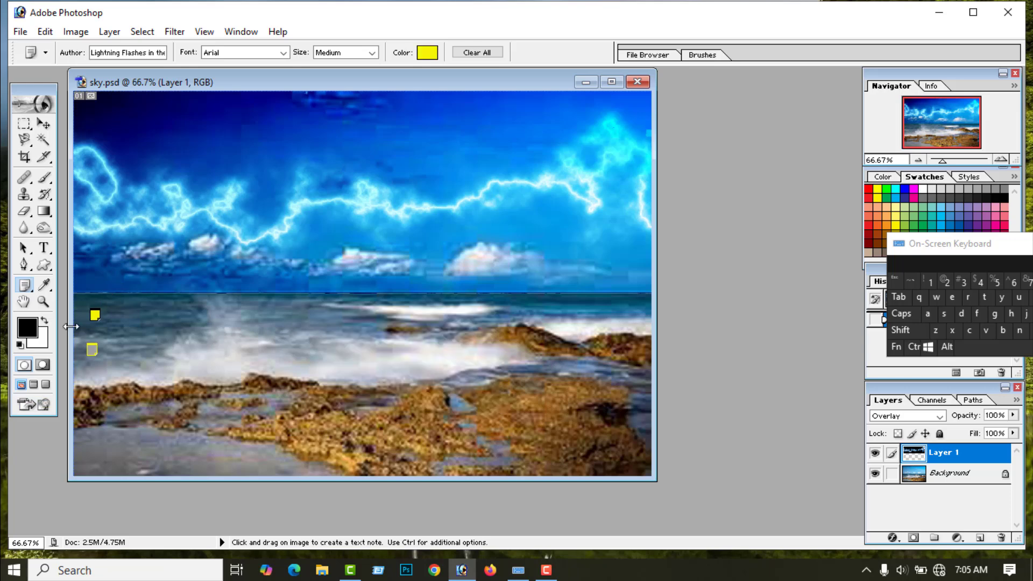
double_click(94, 316)
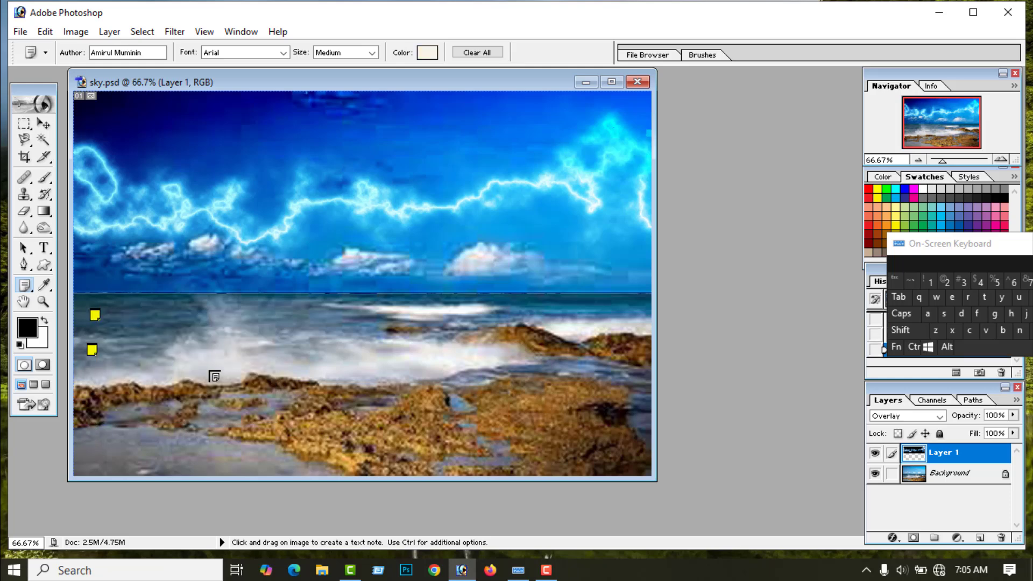
click(92, 350)
double_click(92, 349)
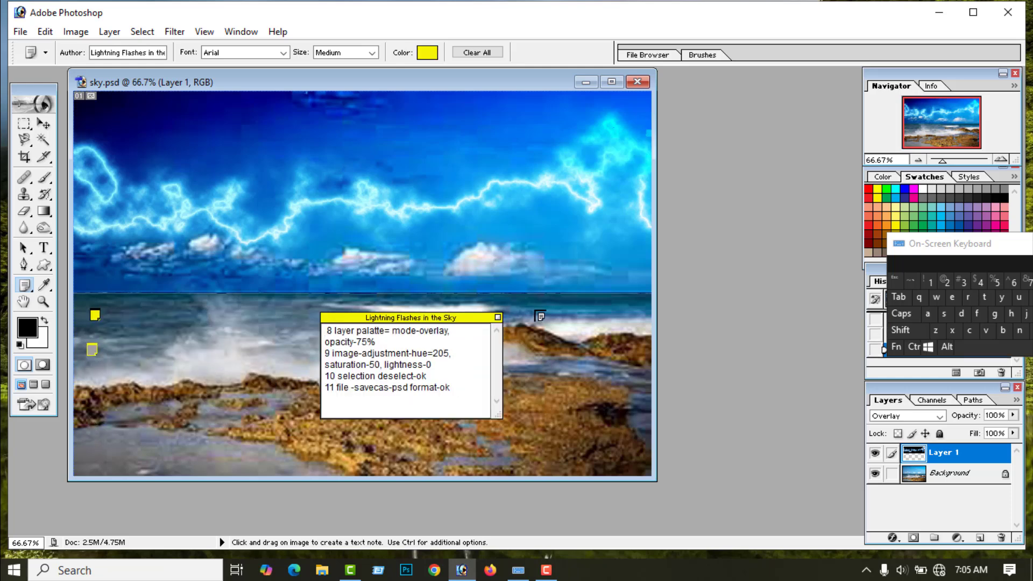
click(498, 318)
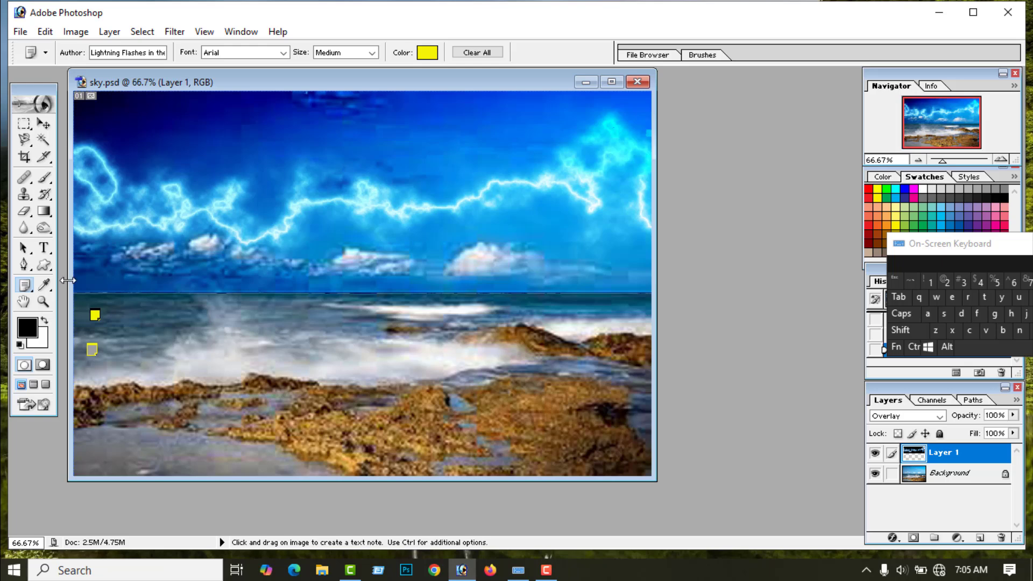
Zoom sky.psd out to 33.3%, shrink its window around the image and move it beside the palettes.
click(43, 303)
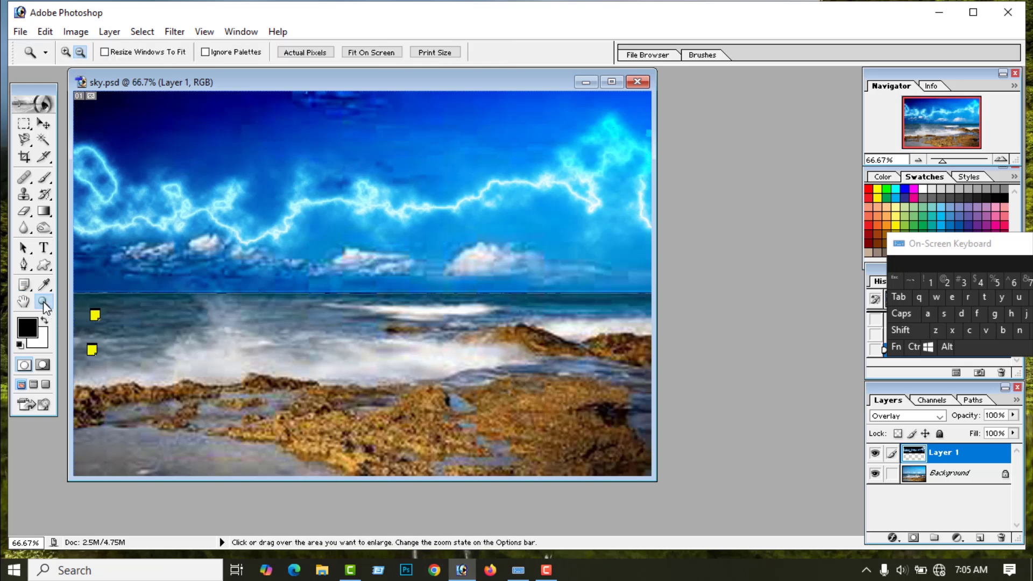
click(81, 54)
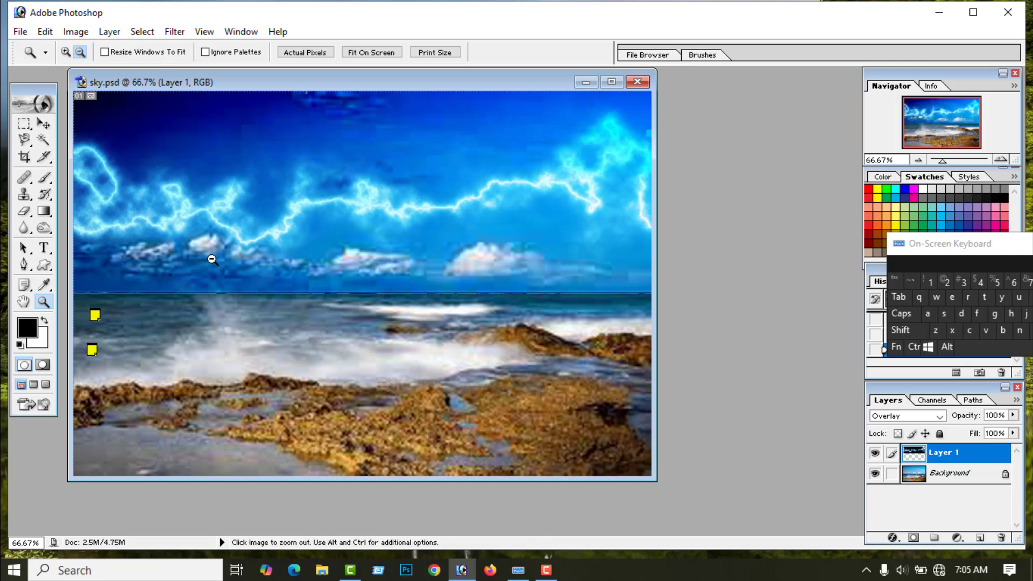
click(246, 257)
click(279, 263)
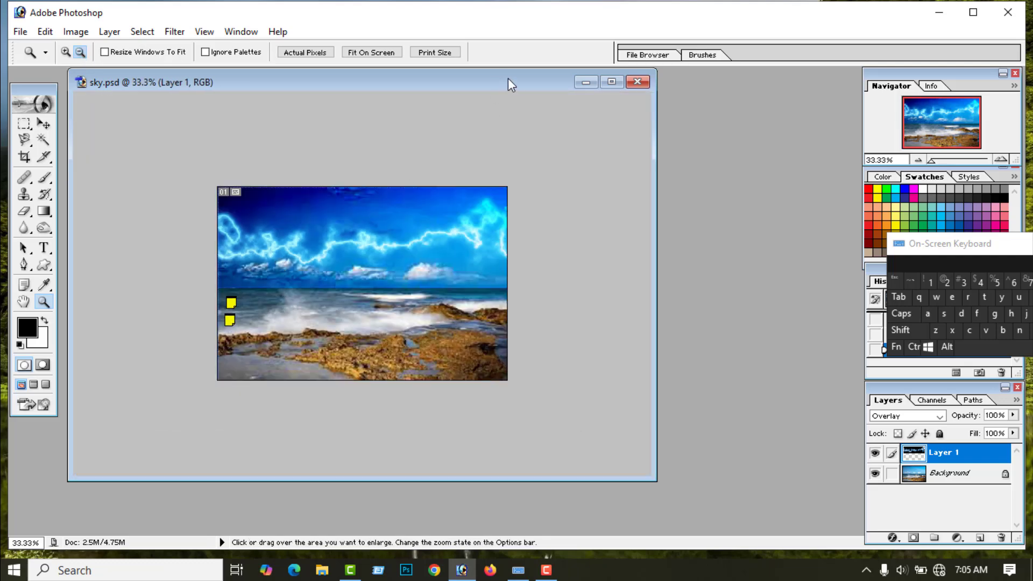
drag(656, 481, 358, 283)
drag(245, 82, 734, 89)
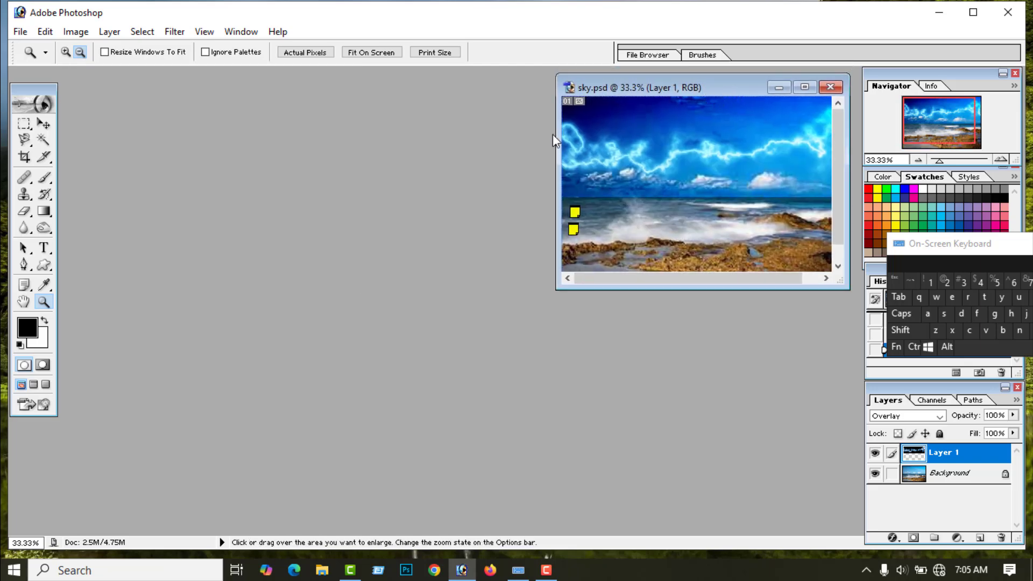
Open the original sky.jpg from the Notes Tool folder, moving the on-screen keyboard clear of the dialog and the image.
click(20, 31)
click(51, 64)
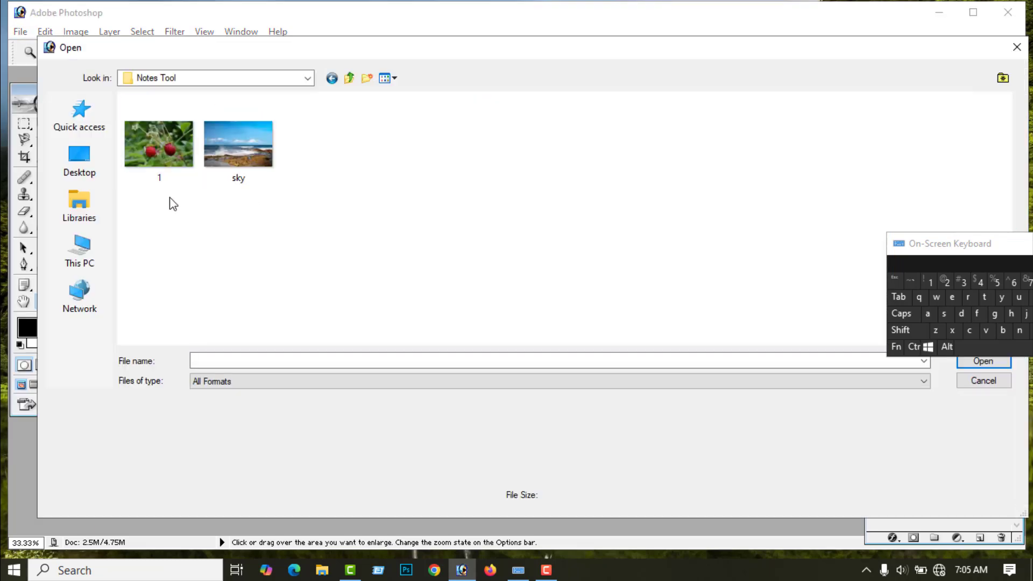
click(250, 155)
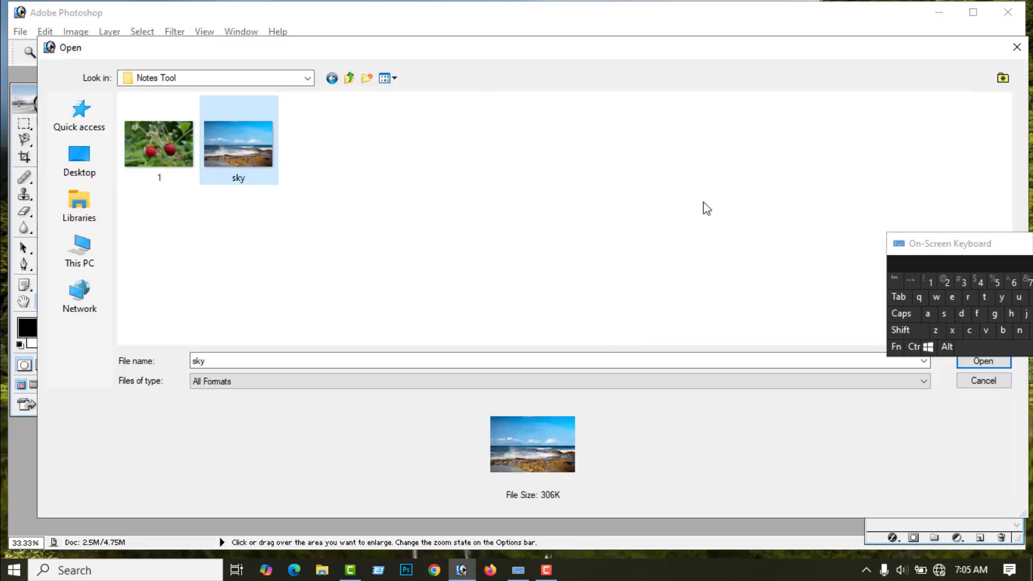
drag(965, 244, 552, 213)
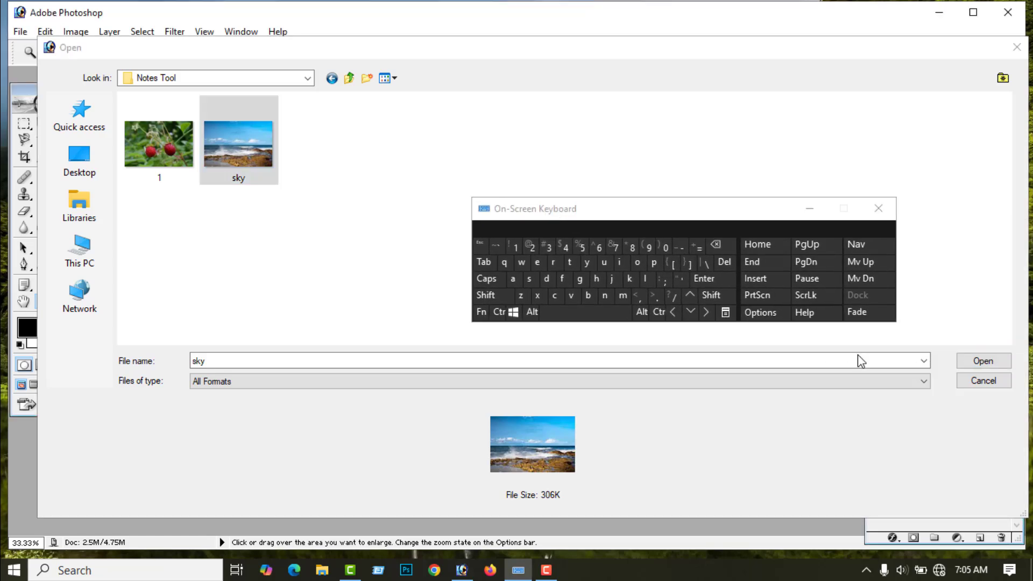
click(983, 361)
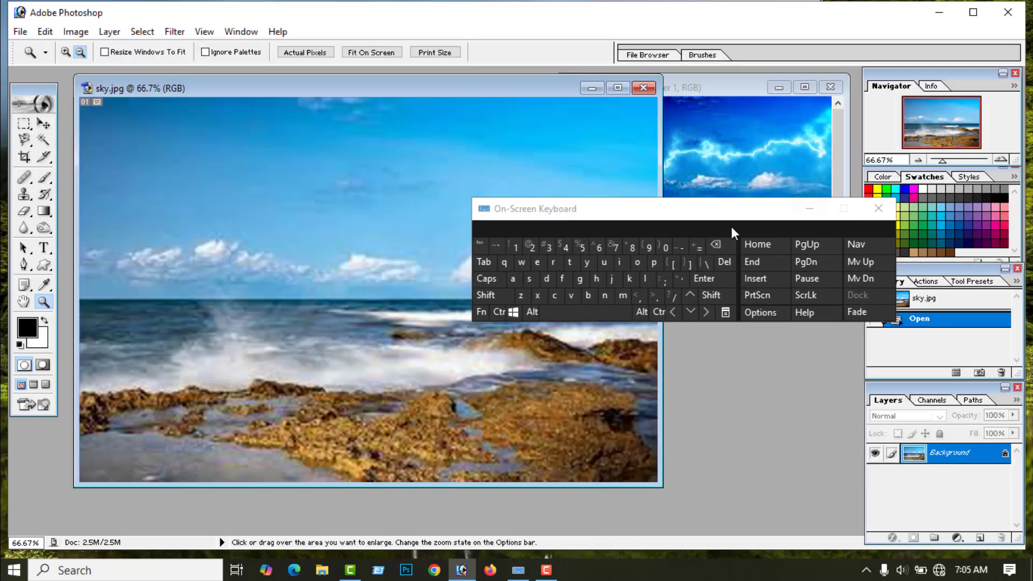
drag(729, 213, 1031, 325)
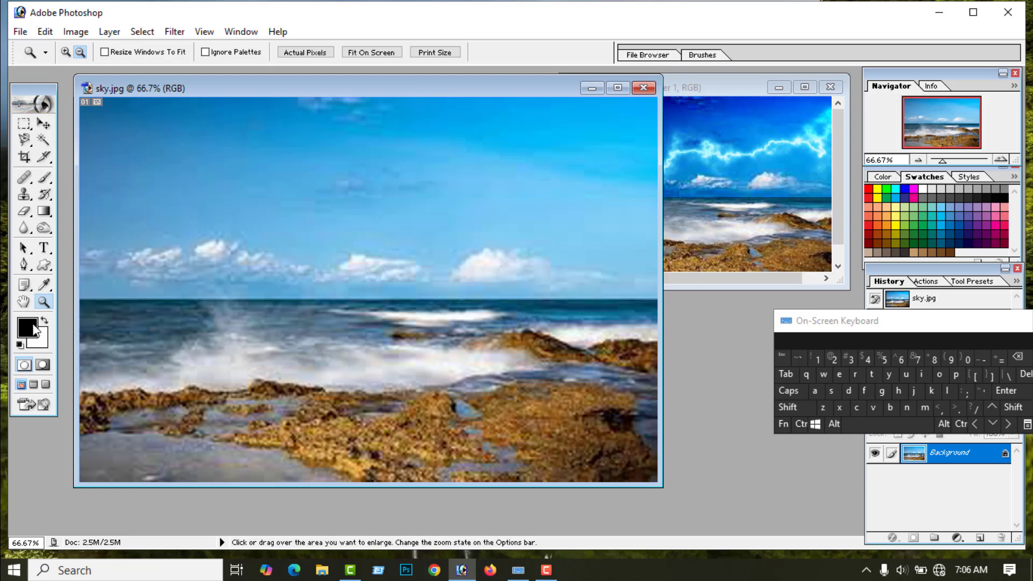
Zoom sky.jpg out to 33.3% and shrink its window around the image.
alt+click(363, 245)
alt+click(363, 245)
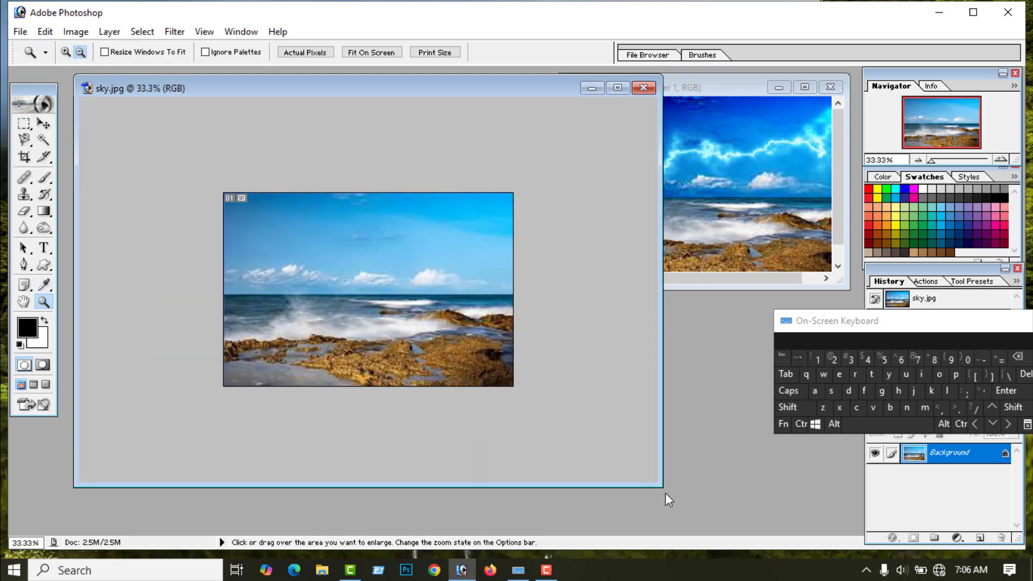
drag(662, 487, 408, 303)
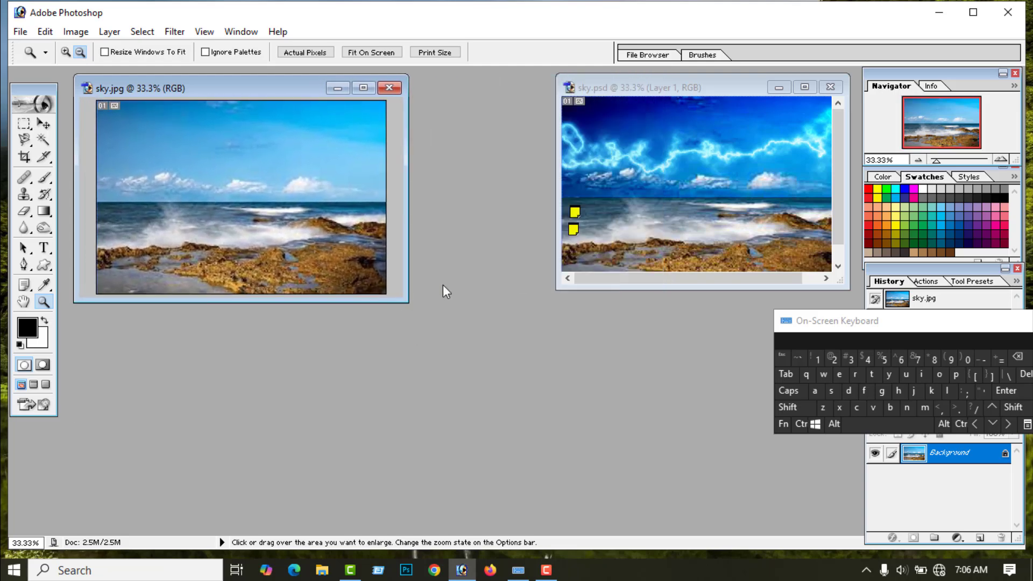
Place the sky.psd window directly beside sky.jpg, enlarge it to show the whole image and move the on-screen keyboard below both.
click(680, 89)
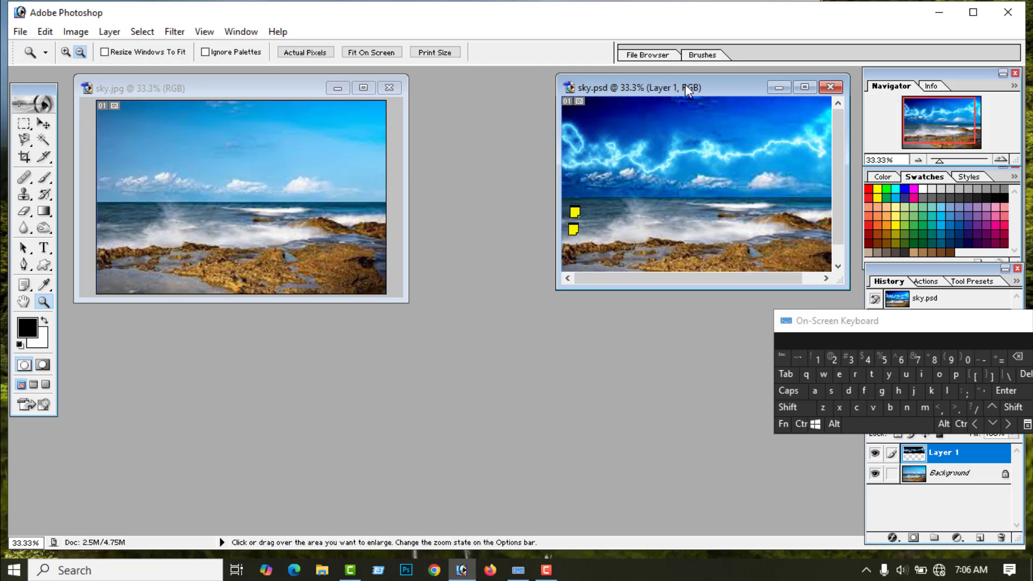
drag(686, 84, 548, 87)
drag(713, 293, 767, 308)
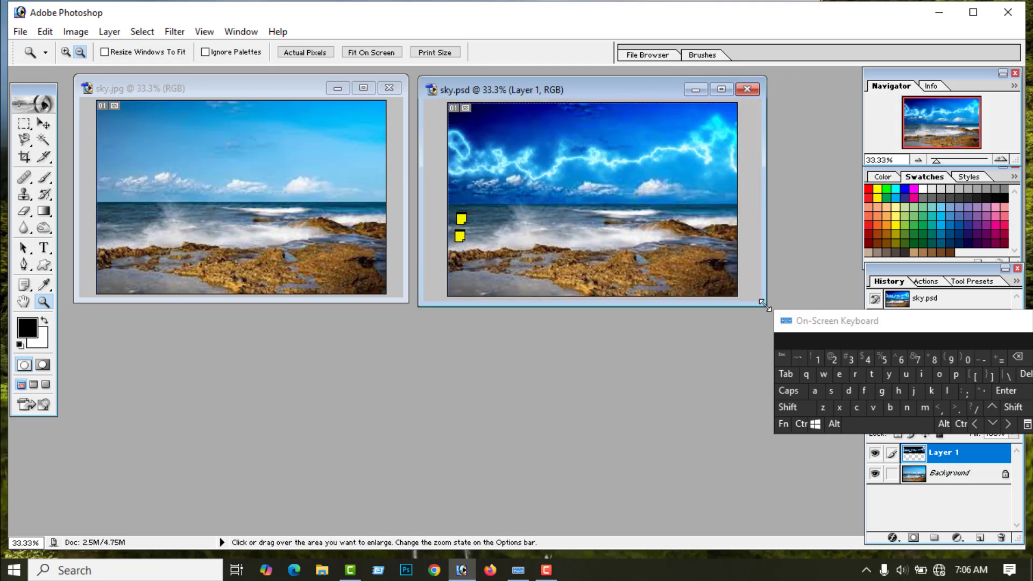
drag(1001, 325, 729, 424)
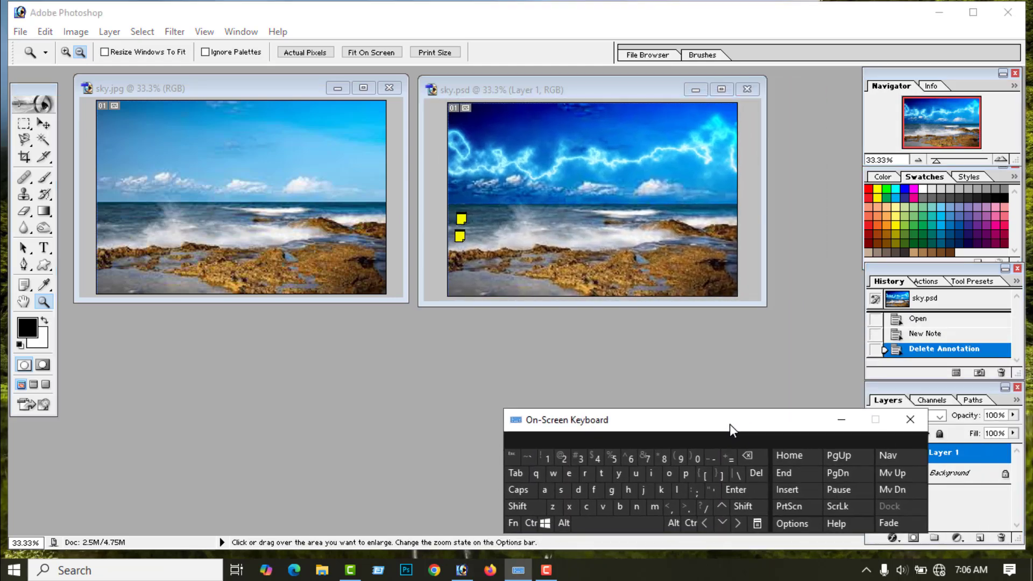